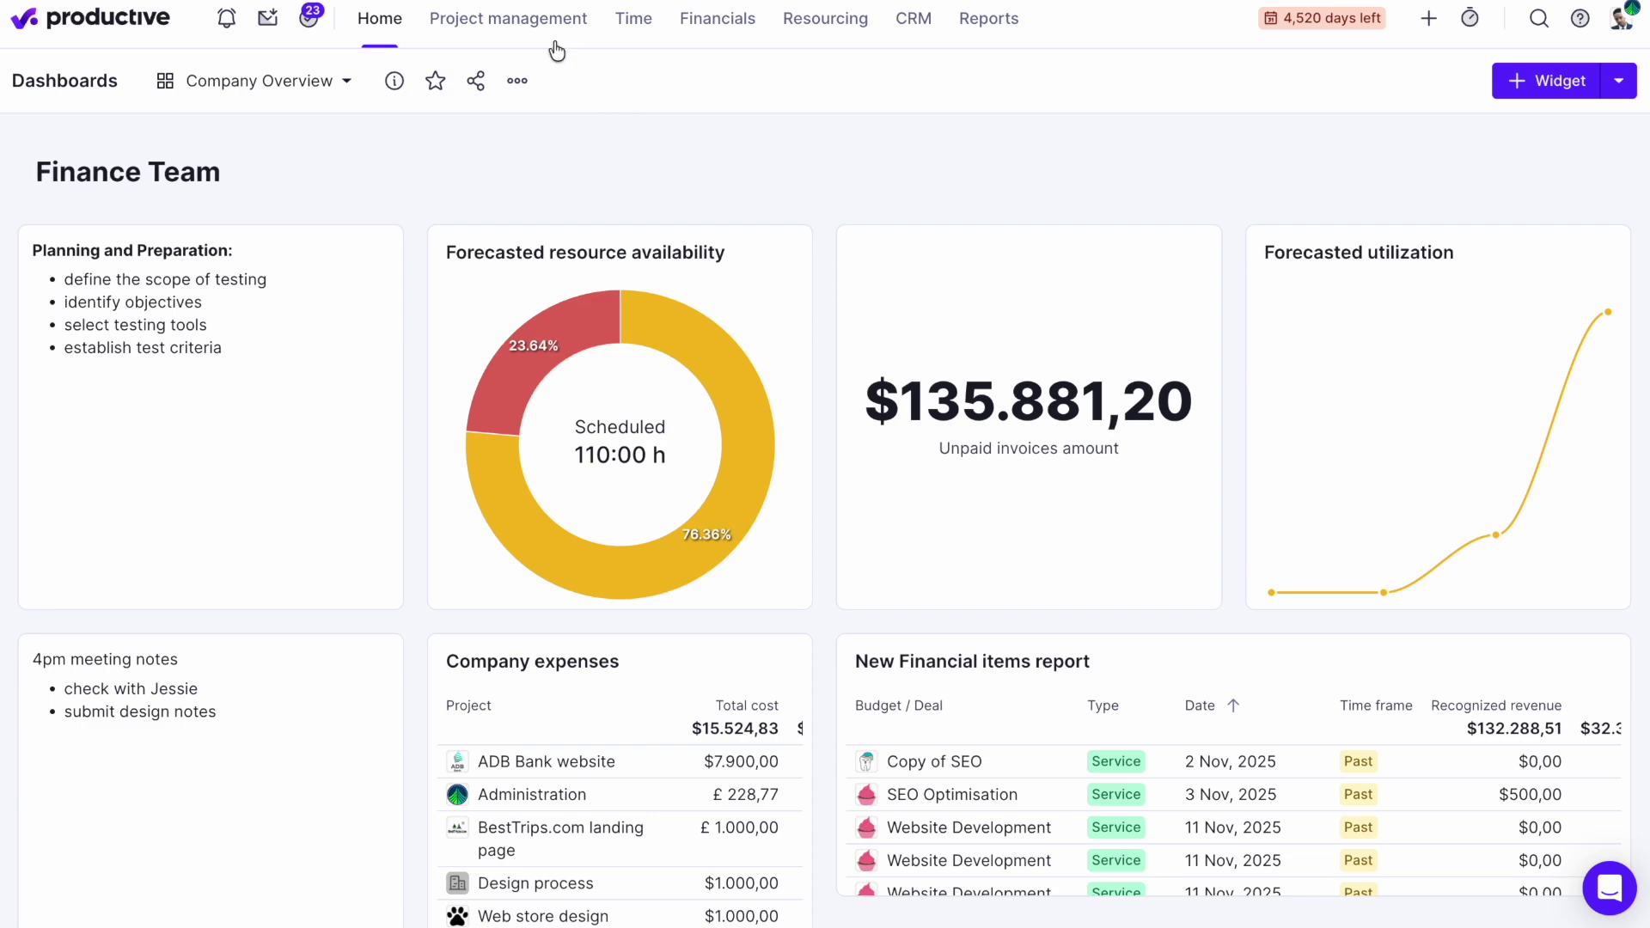
Start a new client project in project management and choose to create it from scratch
mouse_move(545, 21)
left_click(516, 180)
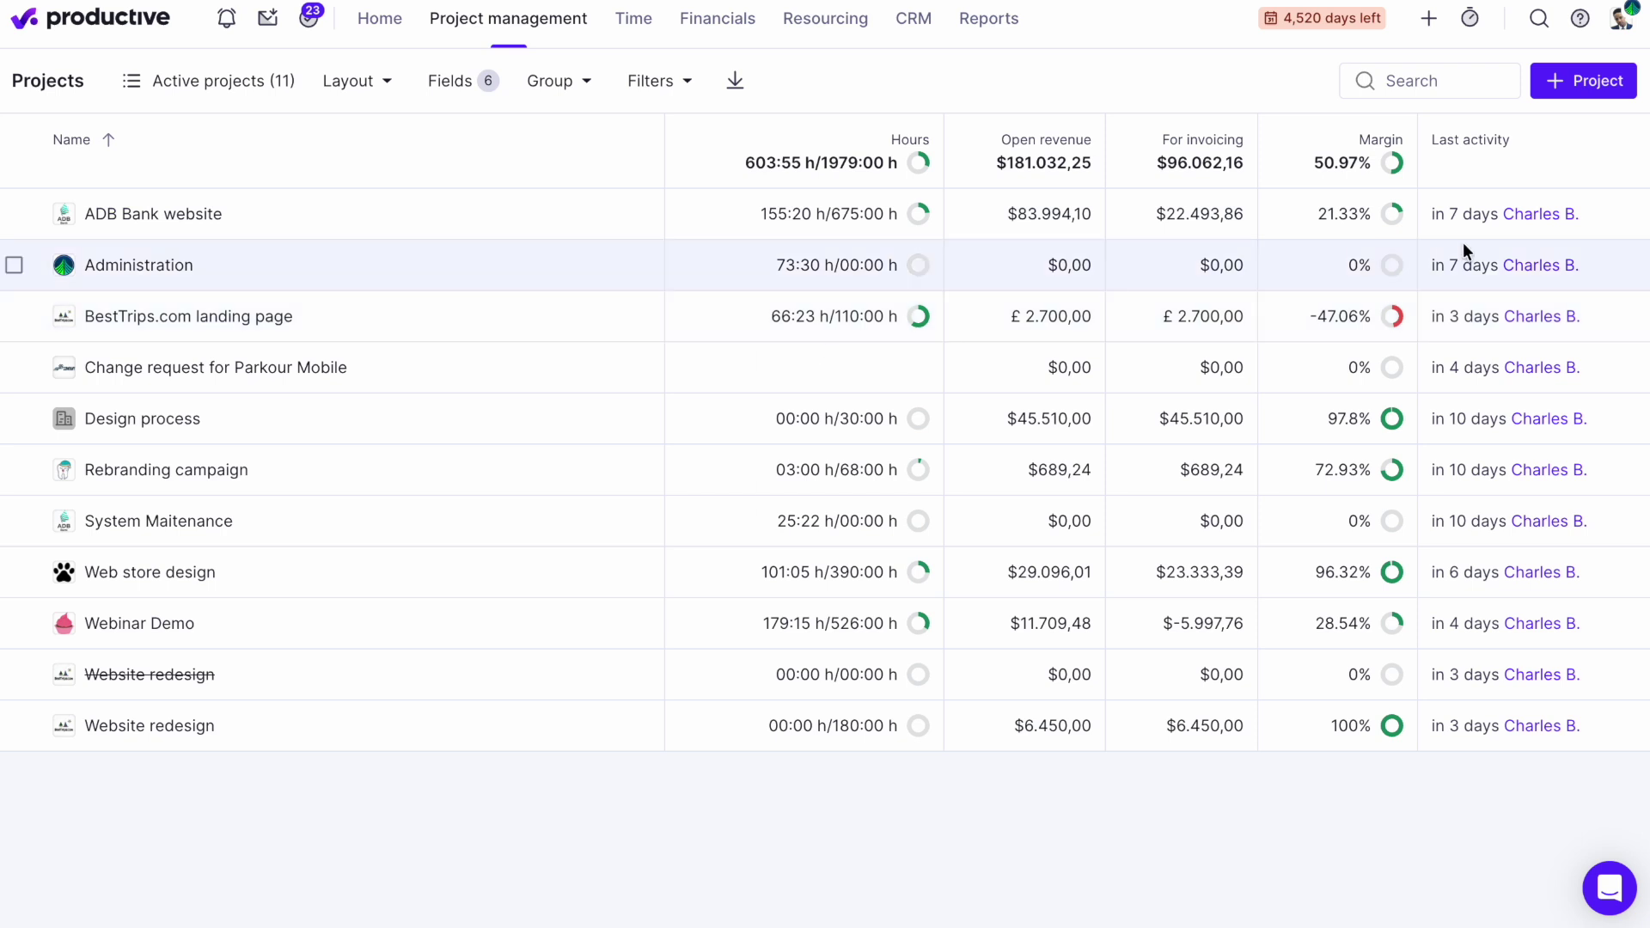
left_click(1583, 82)
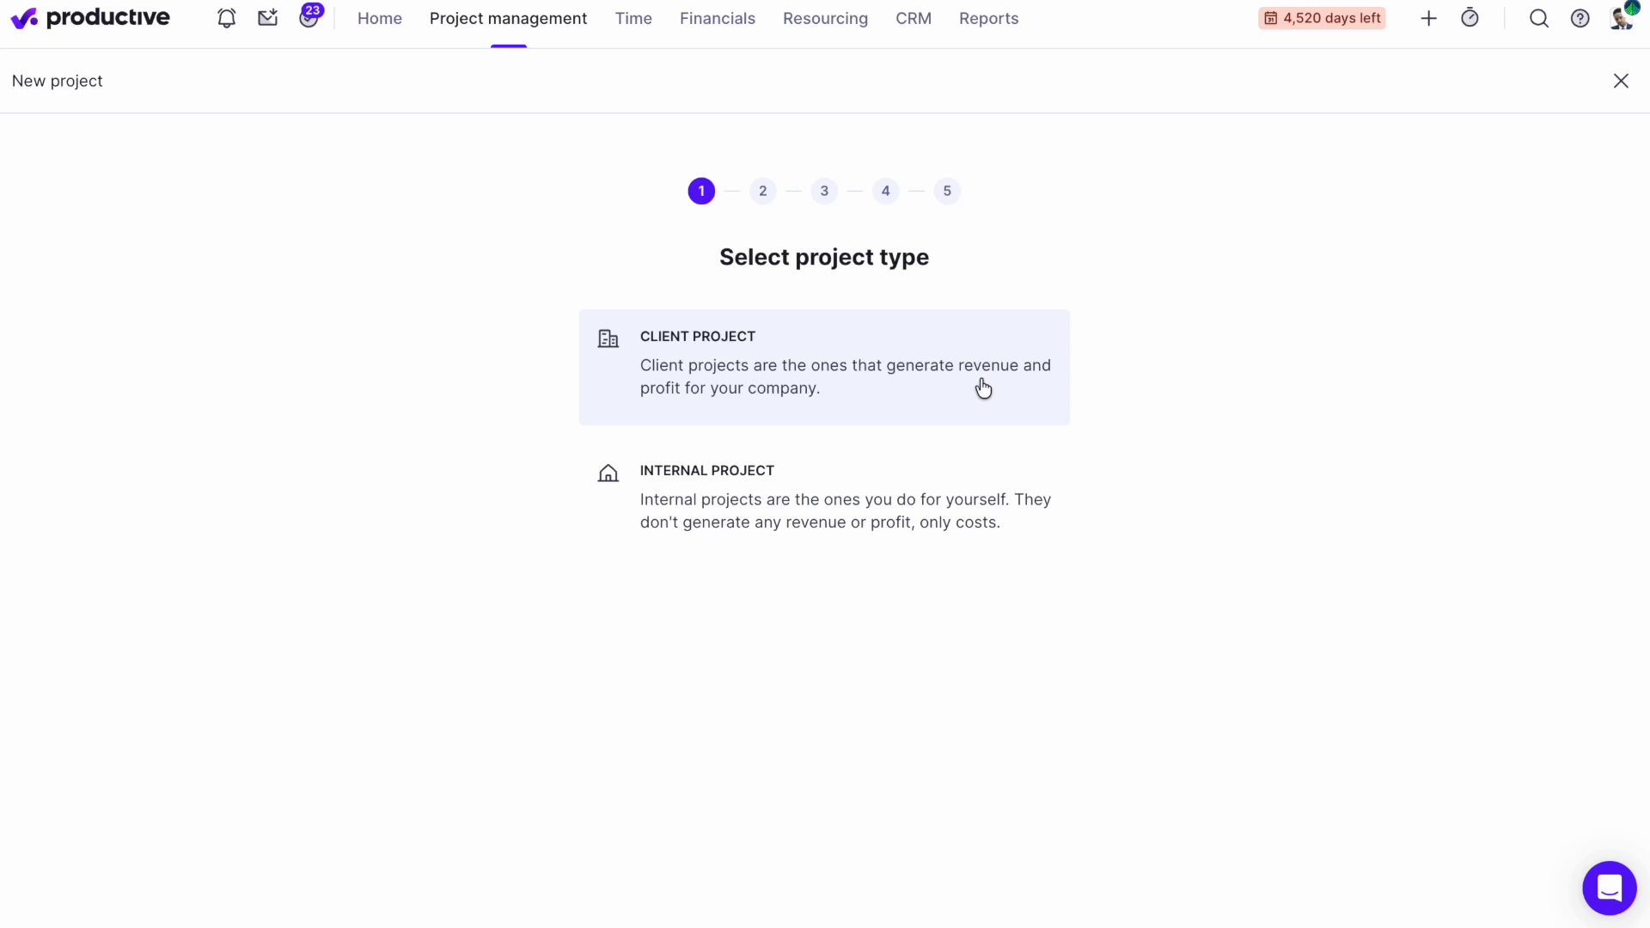
left_click(984, 388)
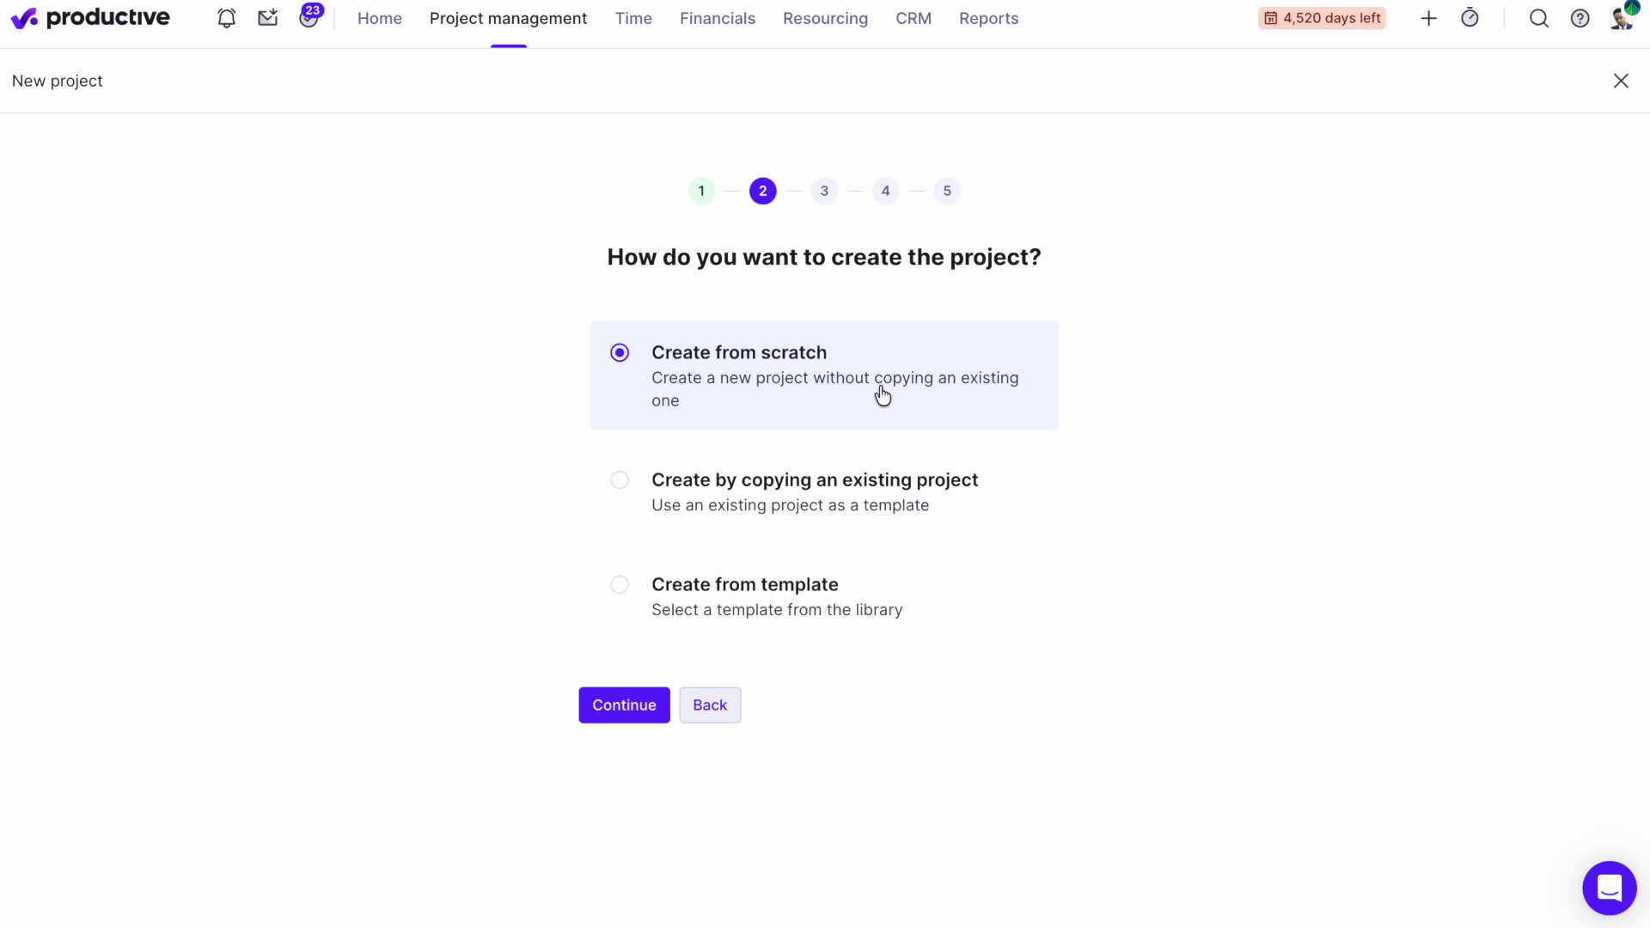
left_click(594, 717)
Name the project Webinar Demo, set the client to BestTrips.com, and keep the preselected project manager and Default workflow
type("Webinar Demo")
left_click(693, 450)
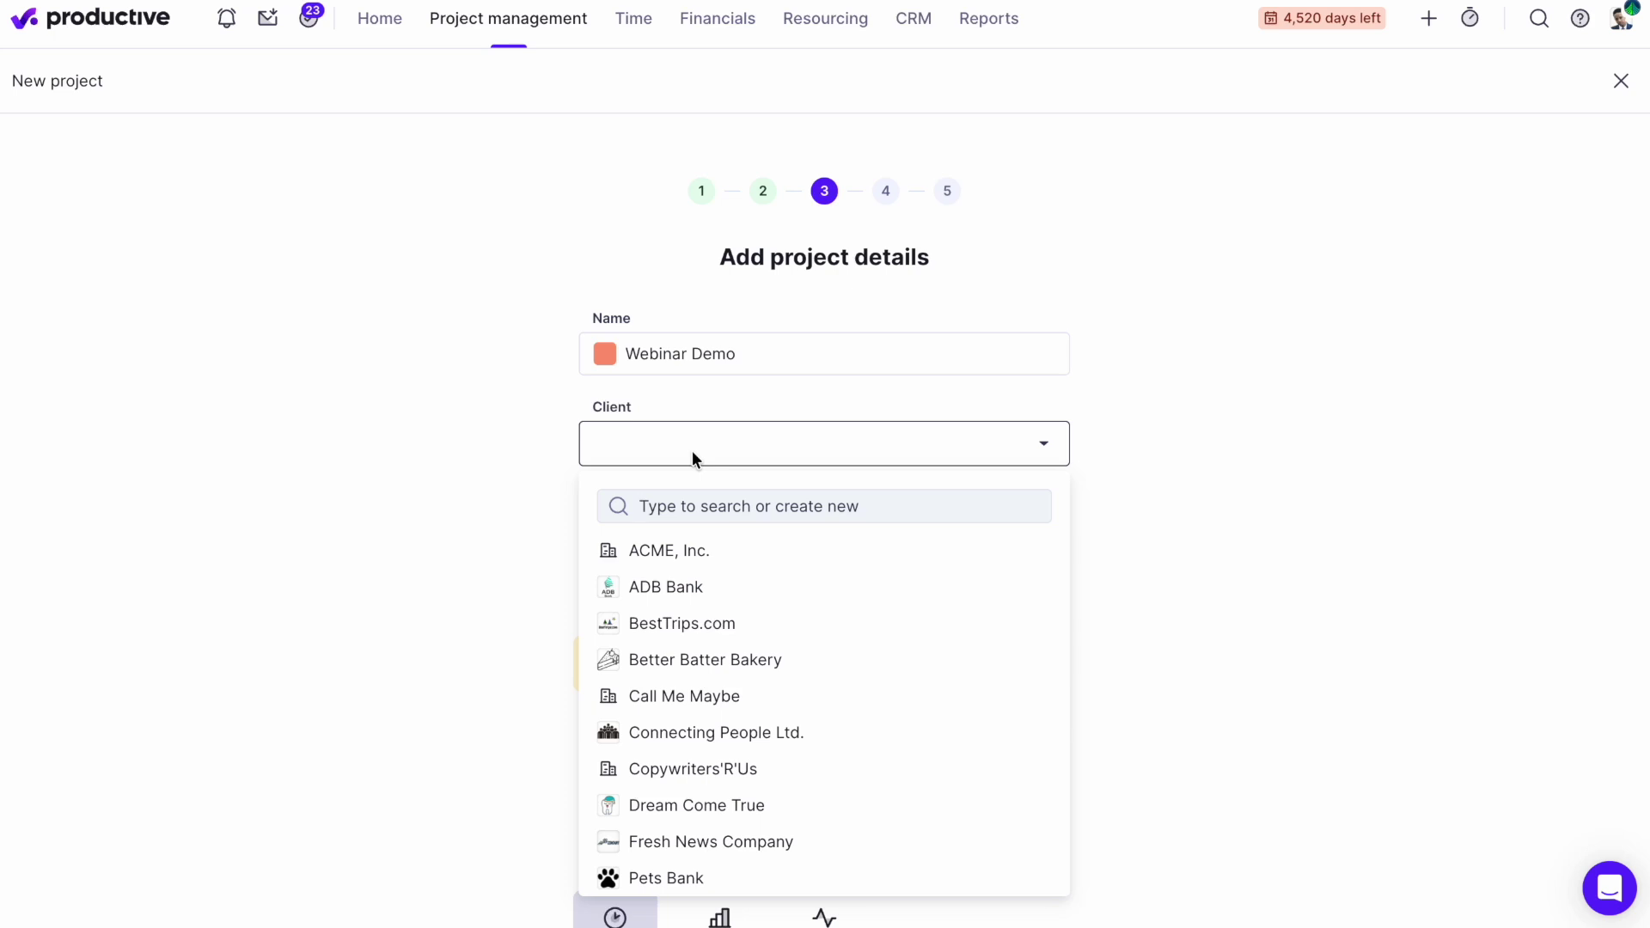
left_click(684, 619)
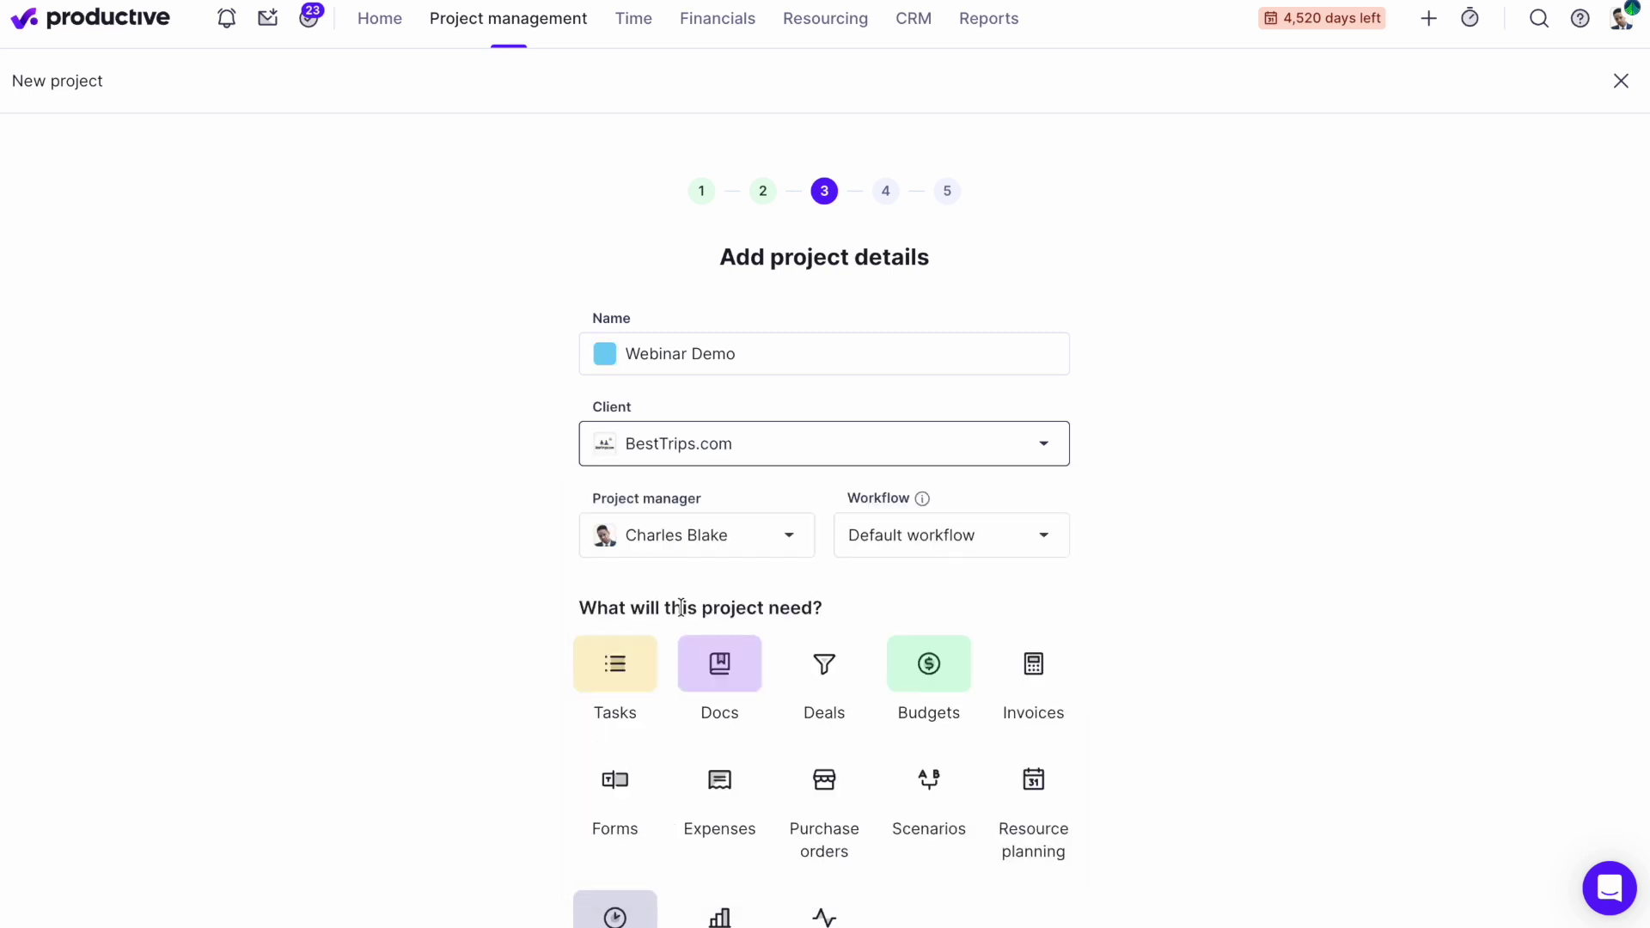
left_click(644, 539)
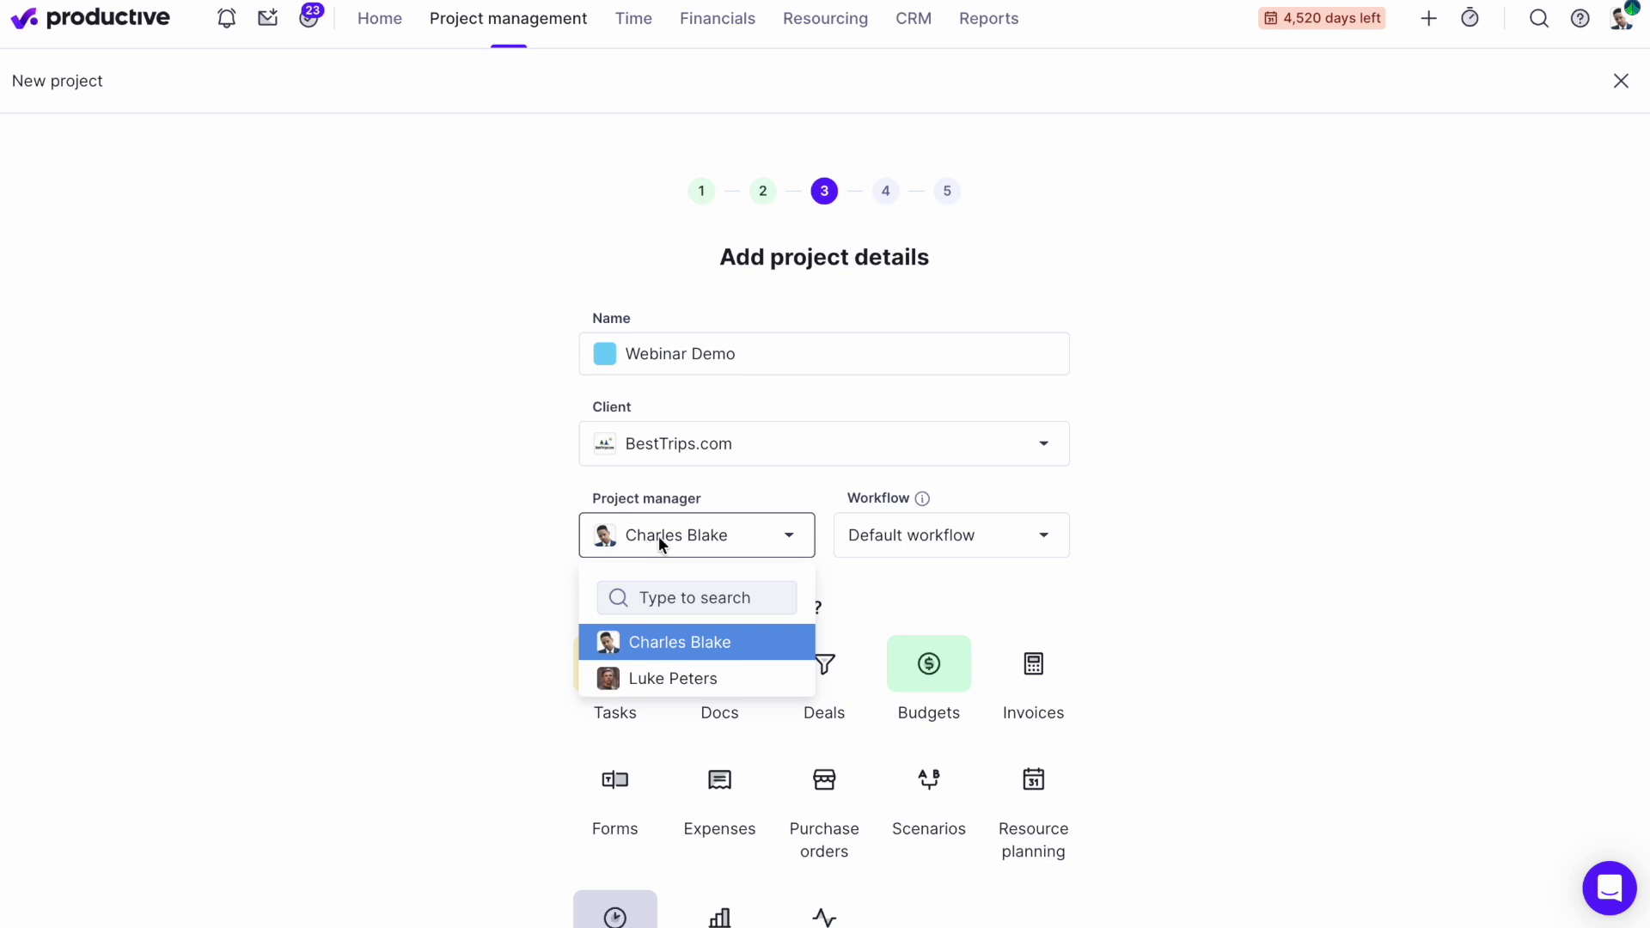
left_click(658, 534)
left_click(878, 550)
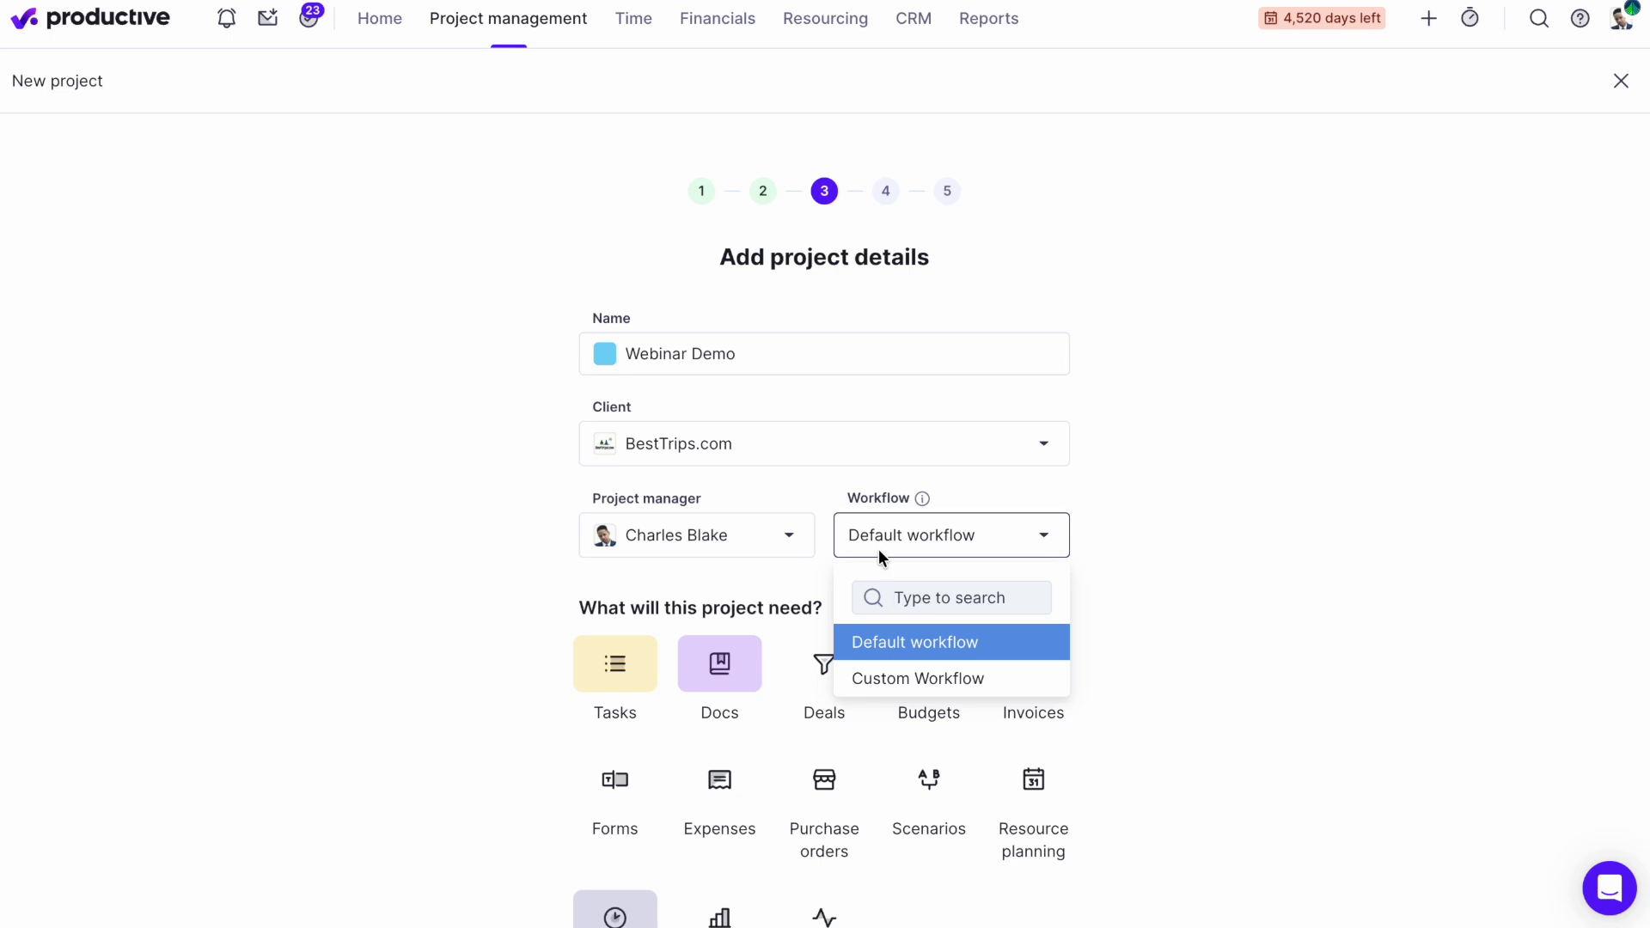
left_click(906, 644)
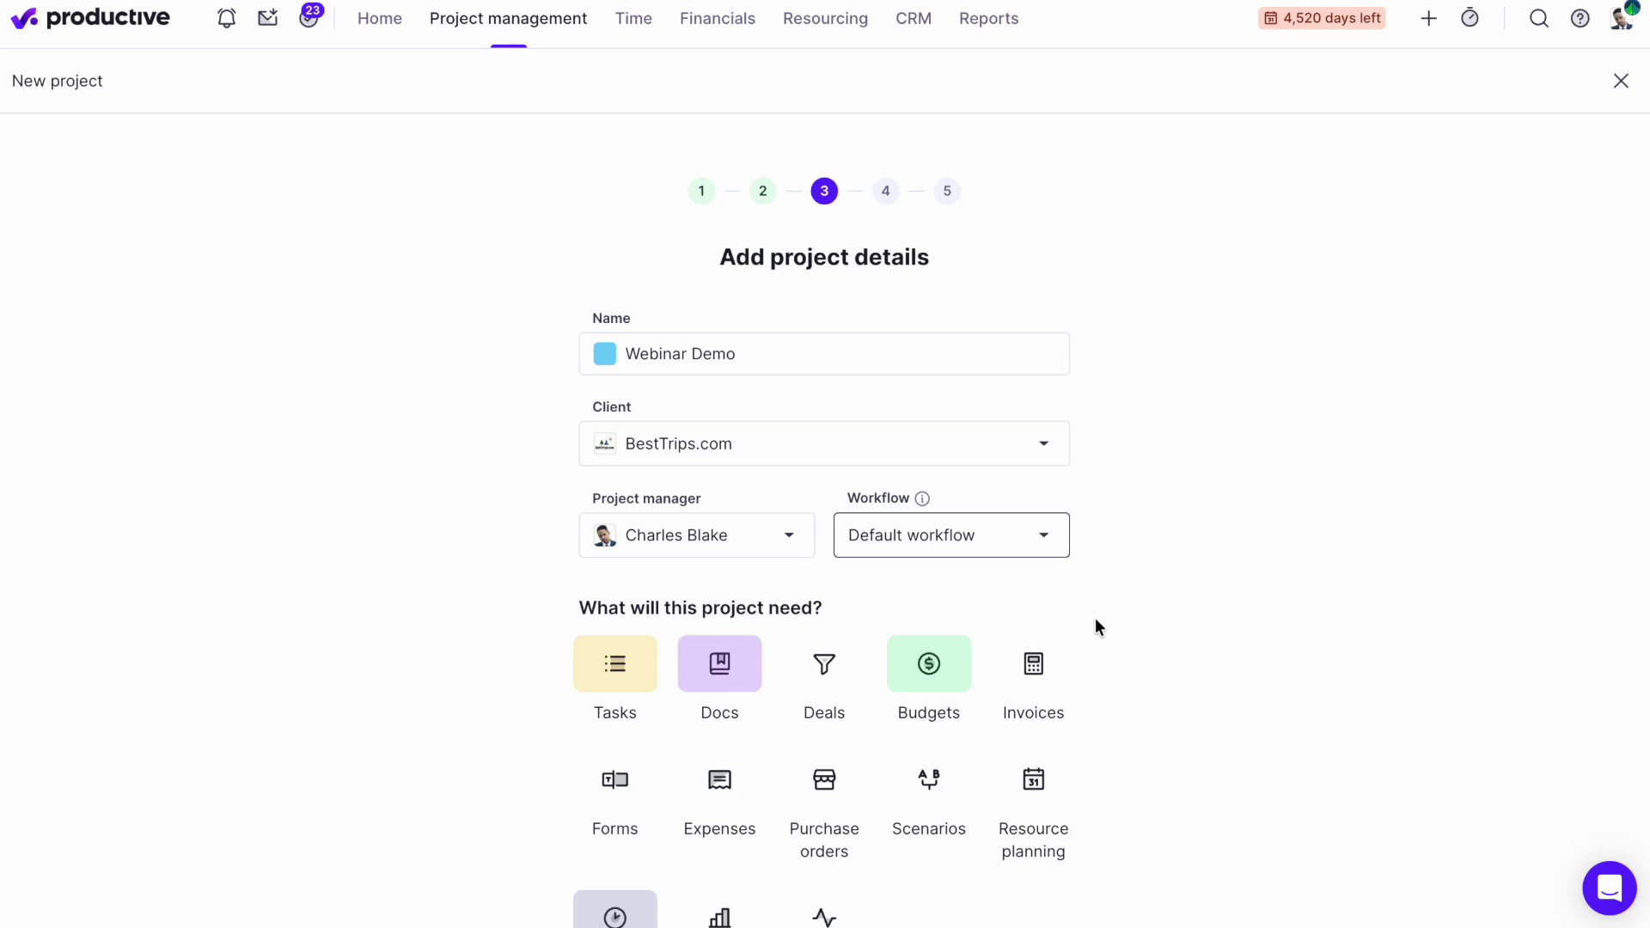
Add Forms to the features this project needs and continue to inviting people
scroll(1094, 617, "down", 2)
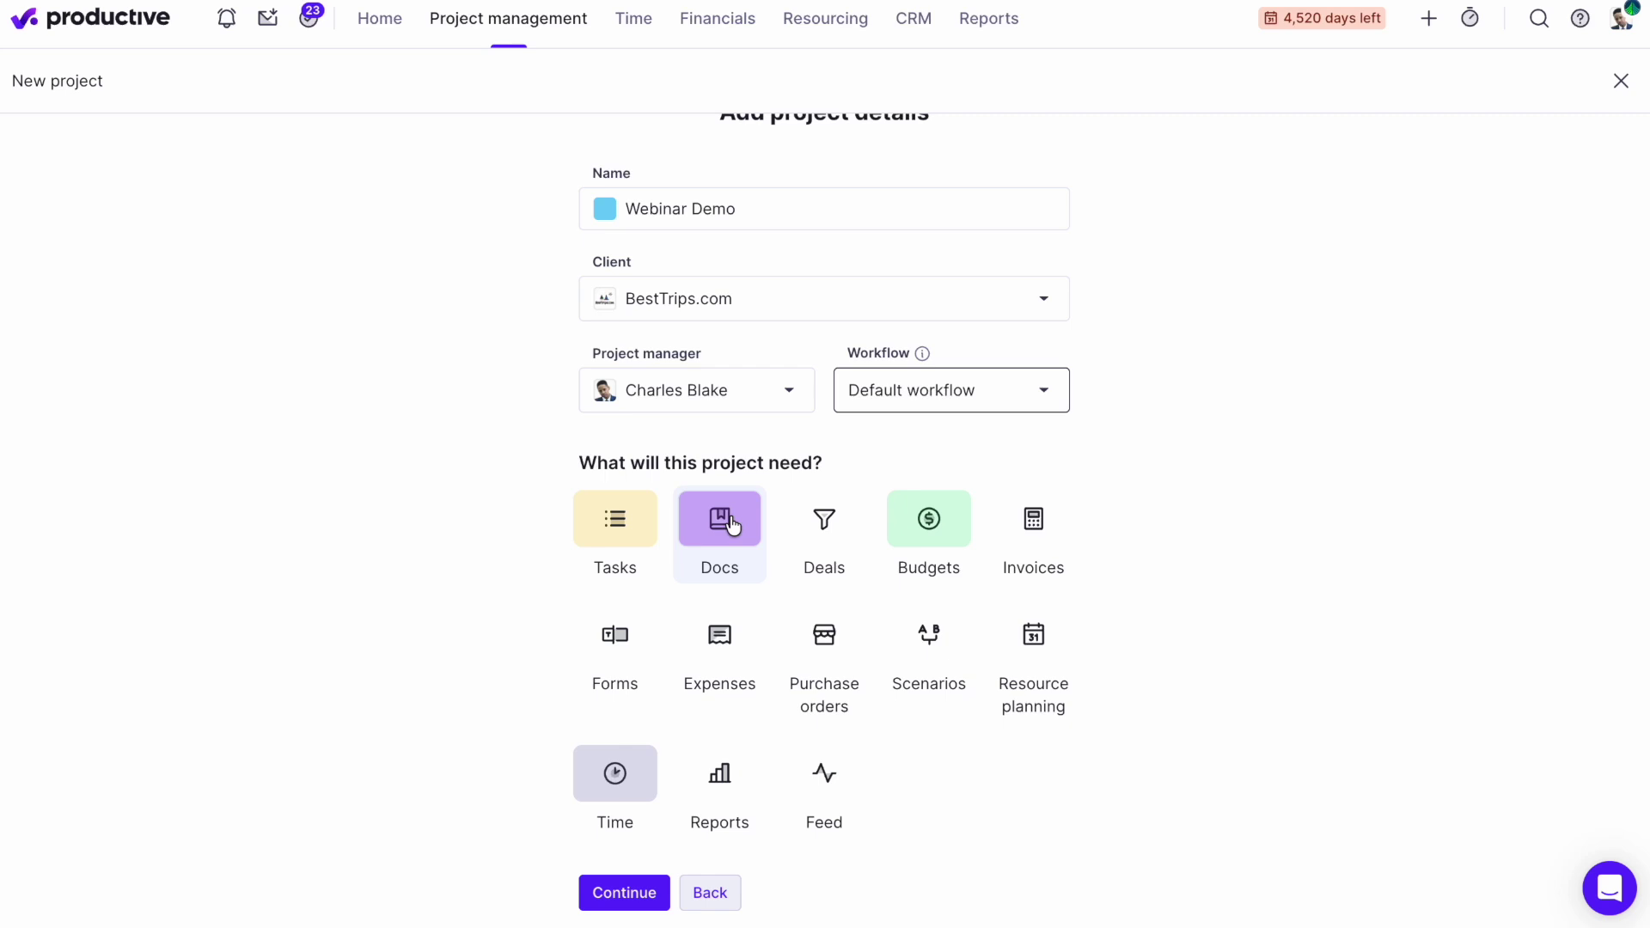
left_click(624, 649)
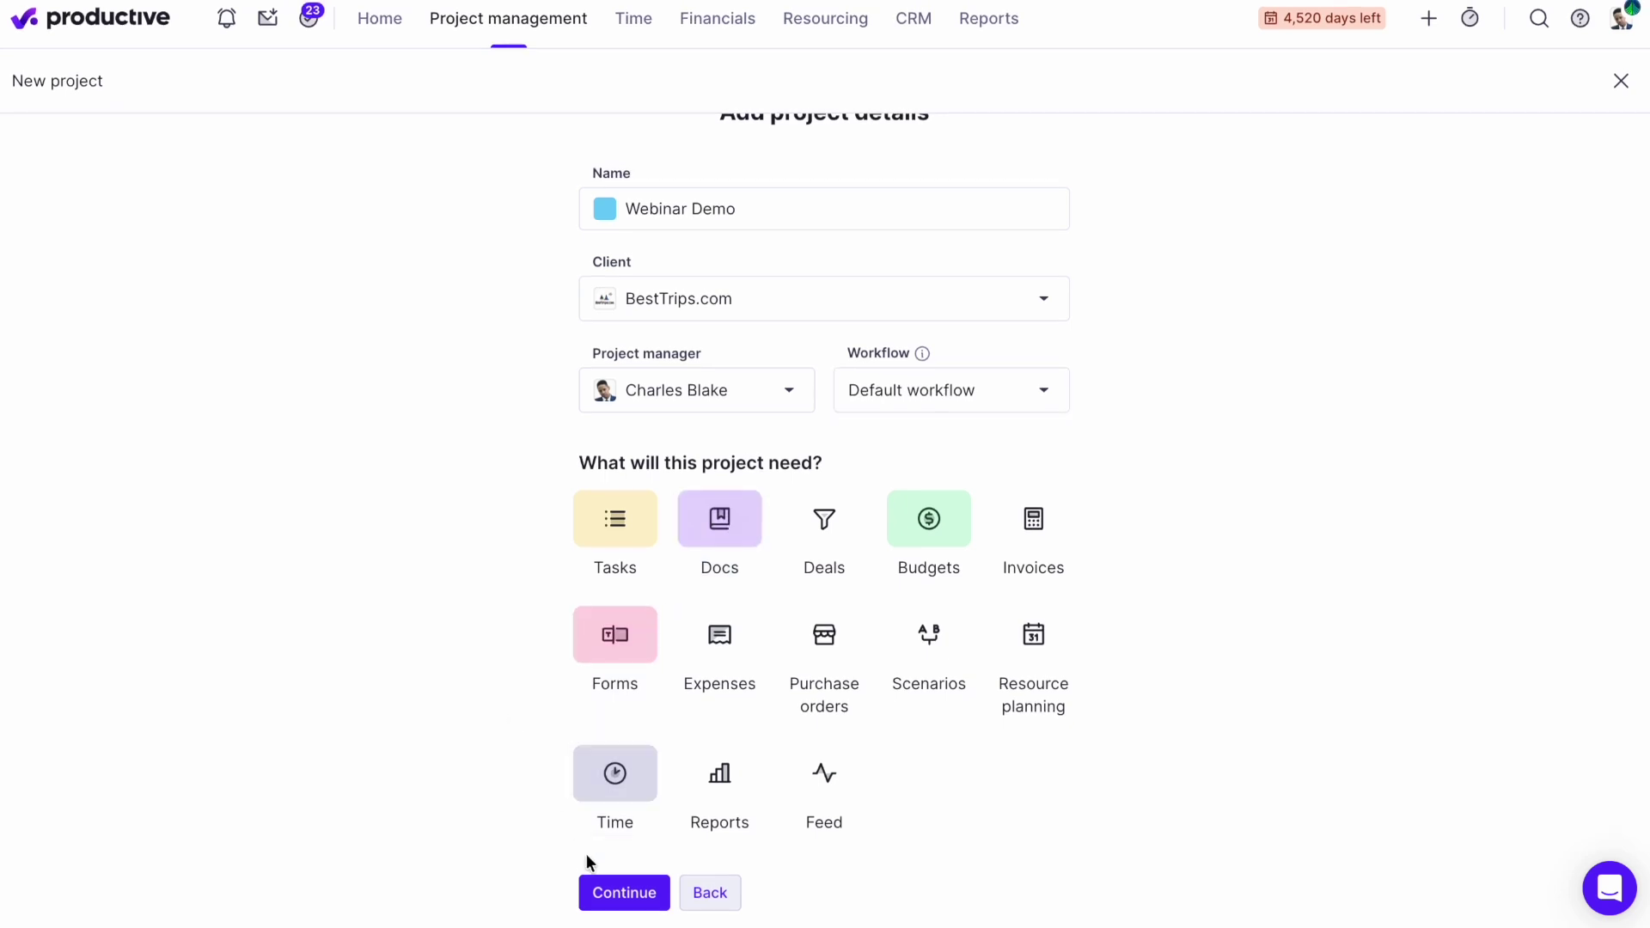
left_click(615, 890)
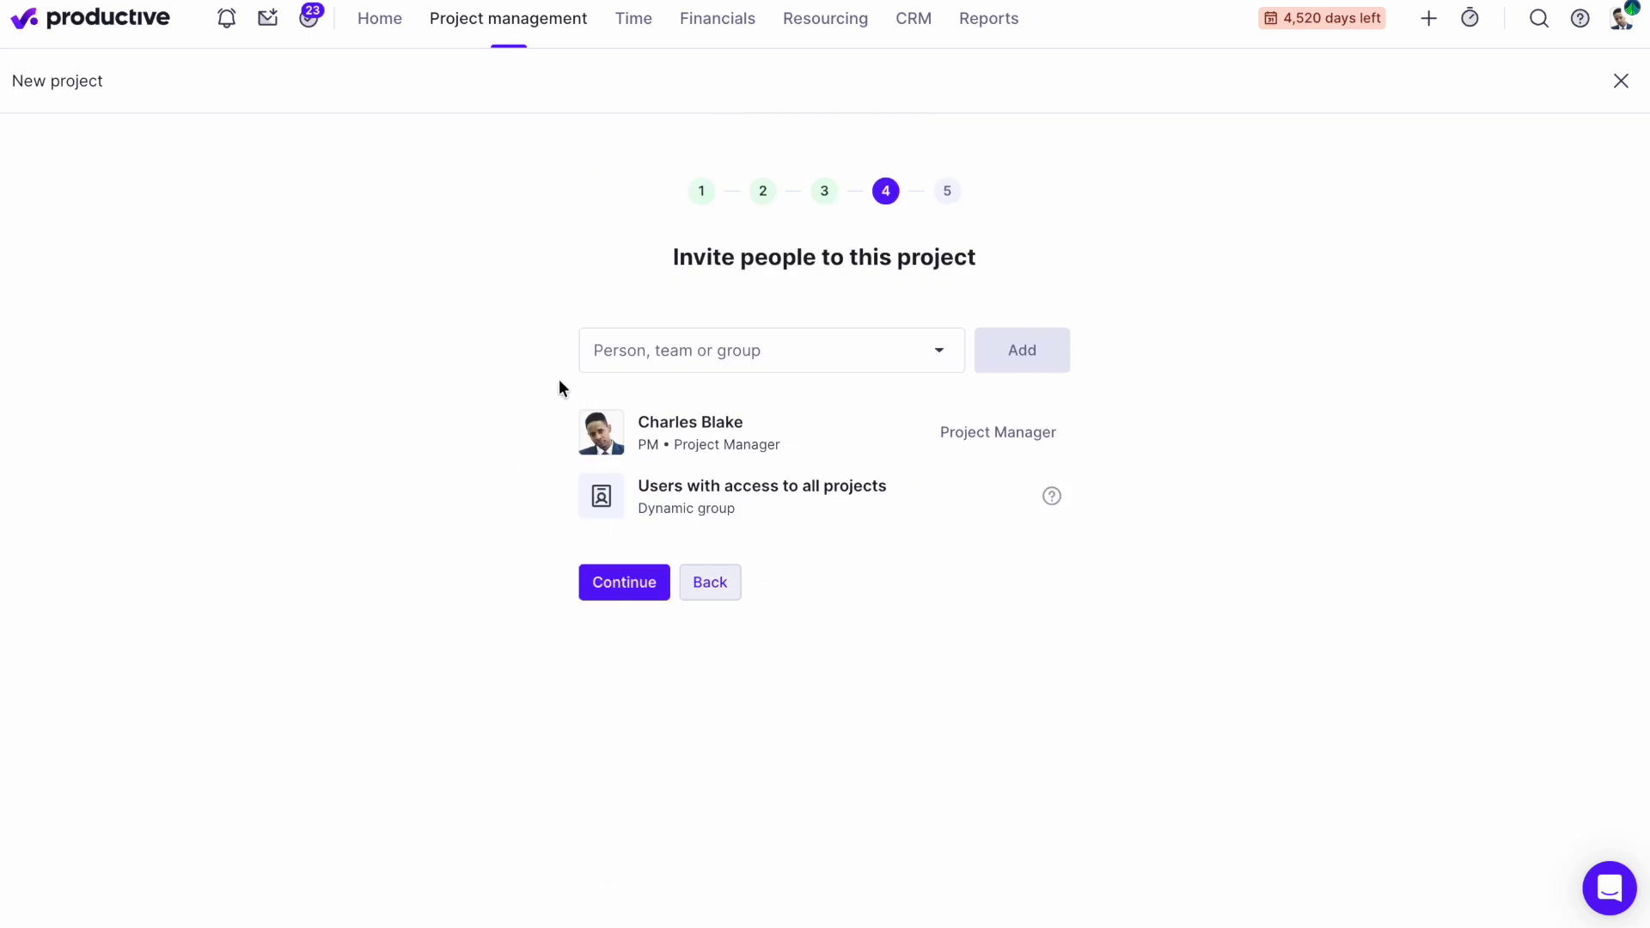
Invite an individual contractor and the Design team to the project and continue
left_click(619, 364)
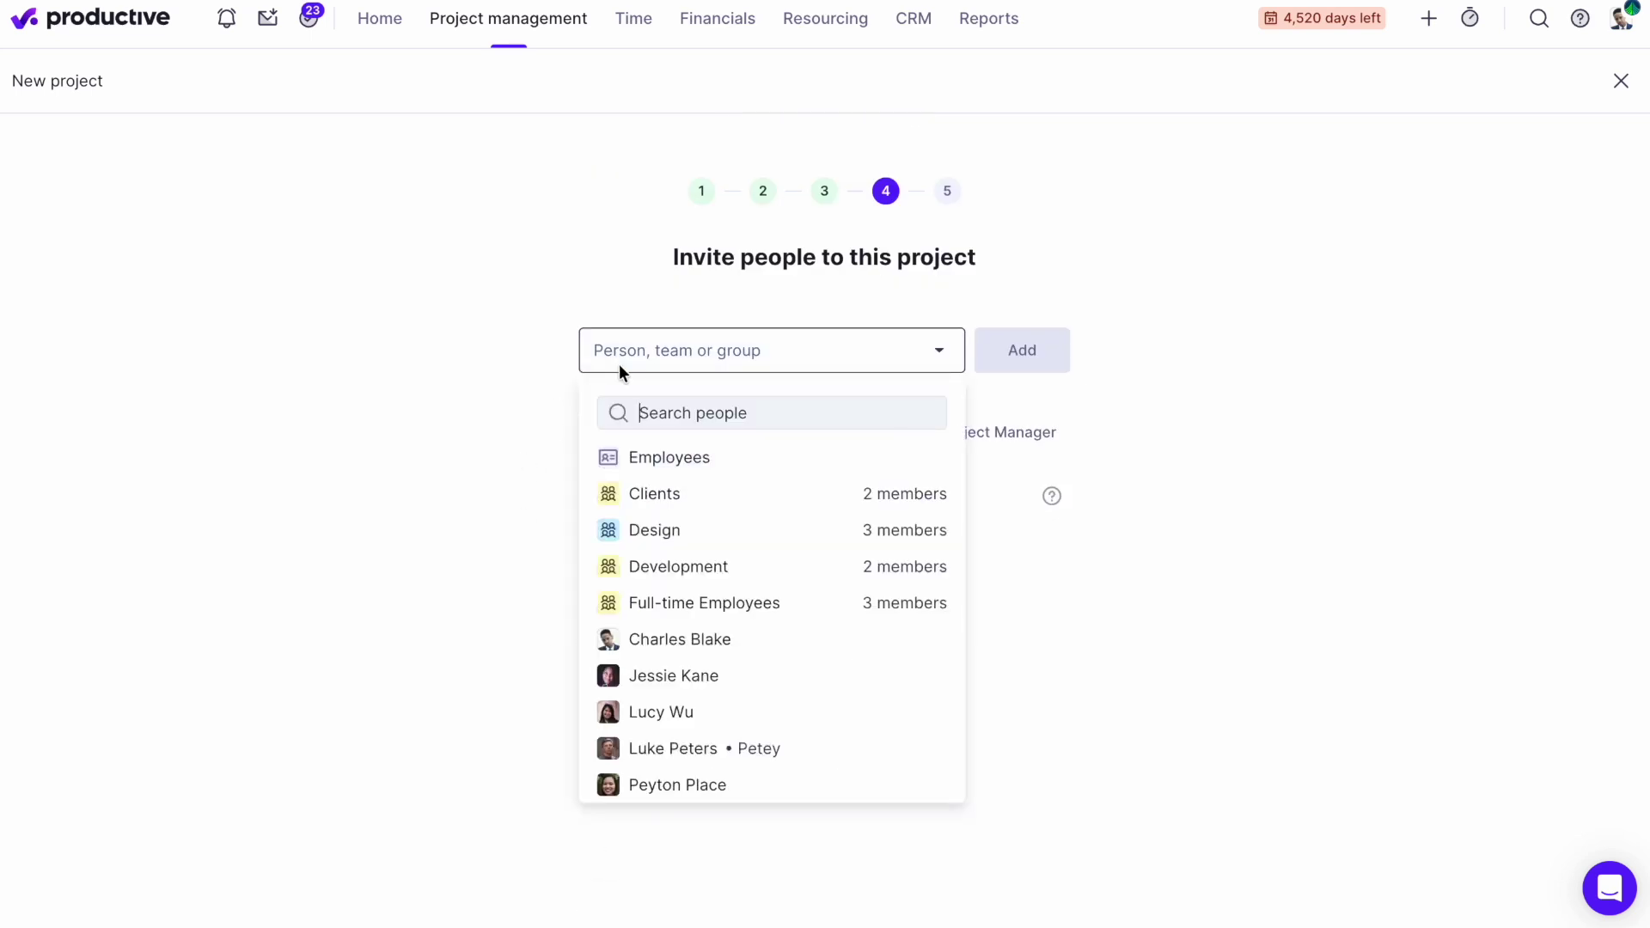
left_click(647, 673)
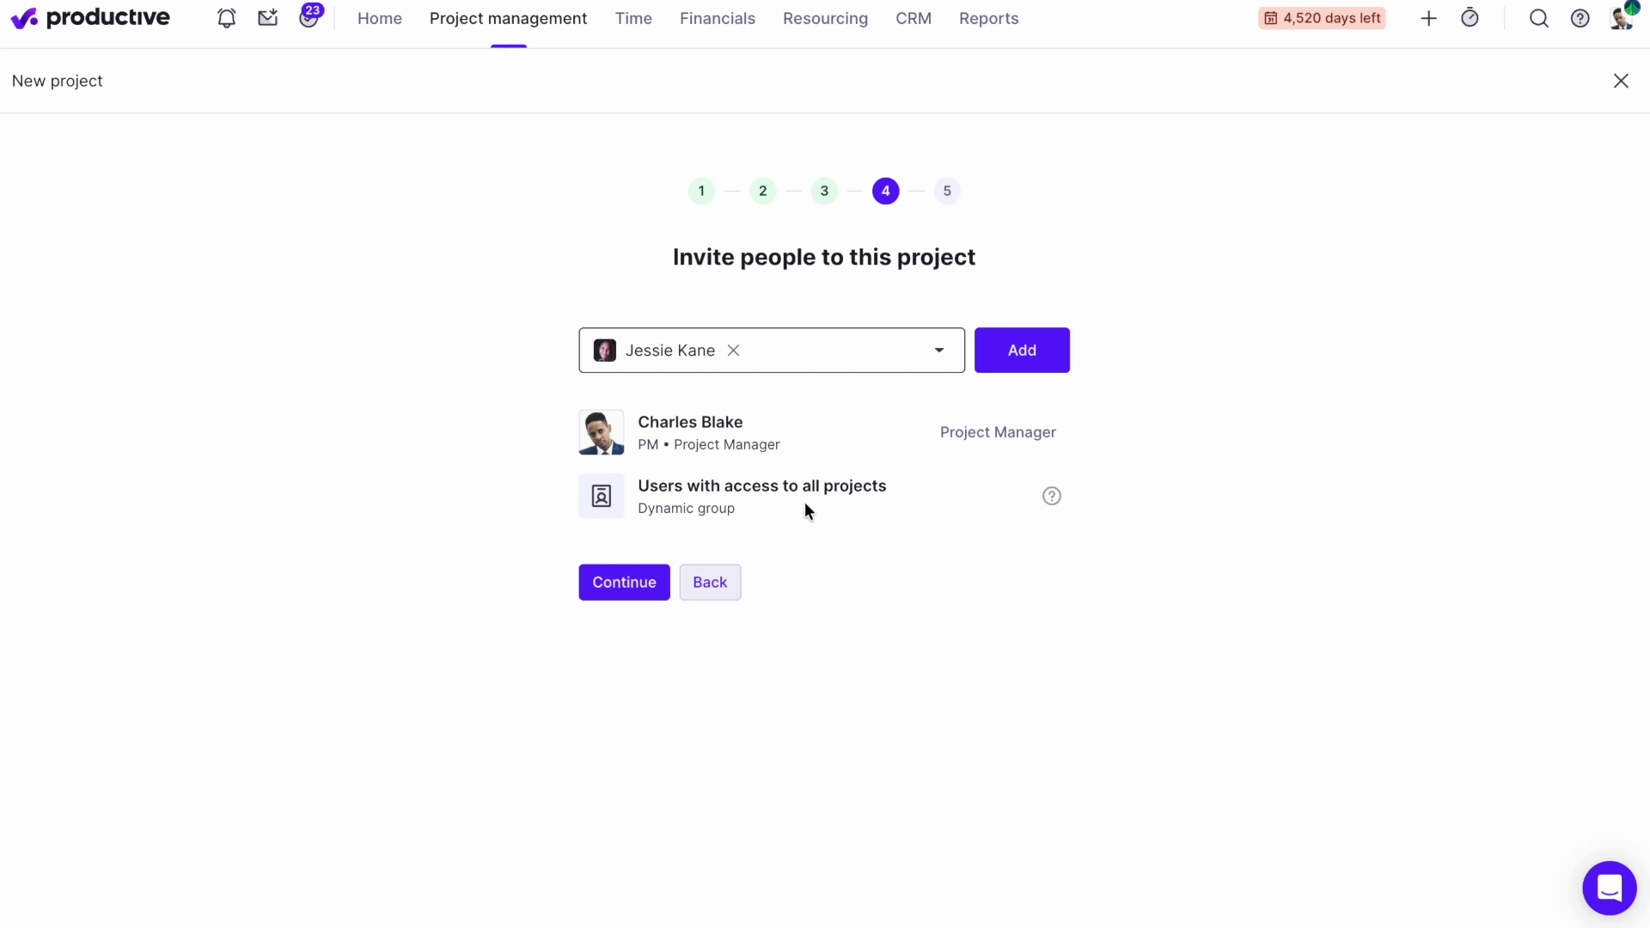
left_click(1010, 363)
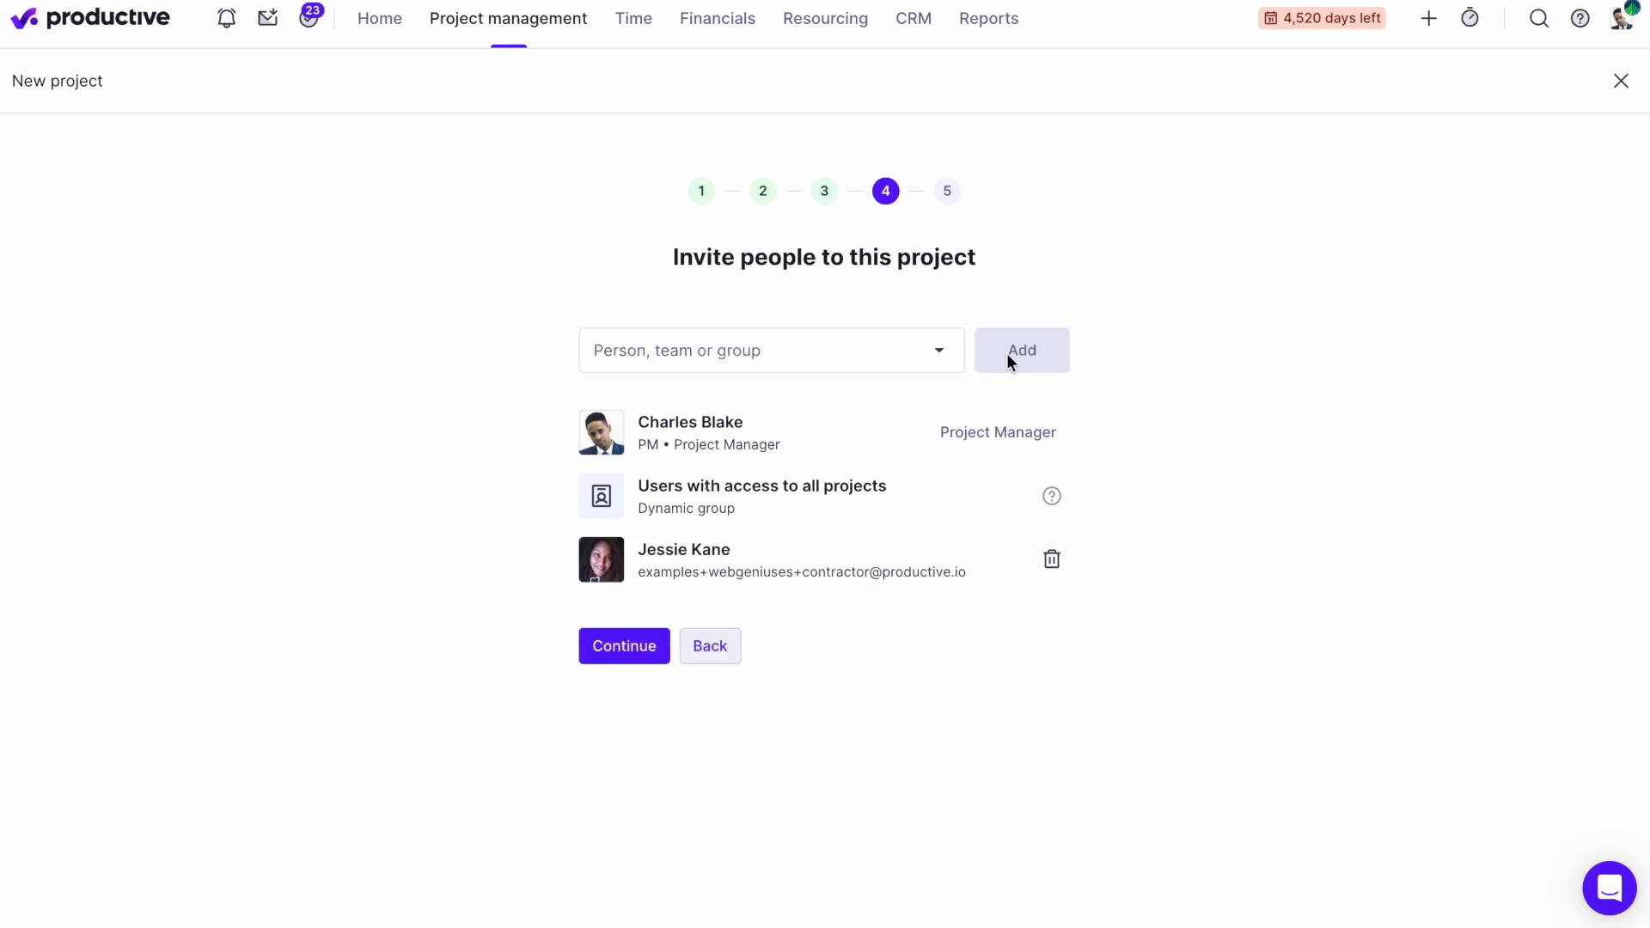
left_click(814, 365)
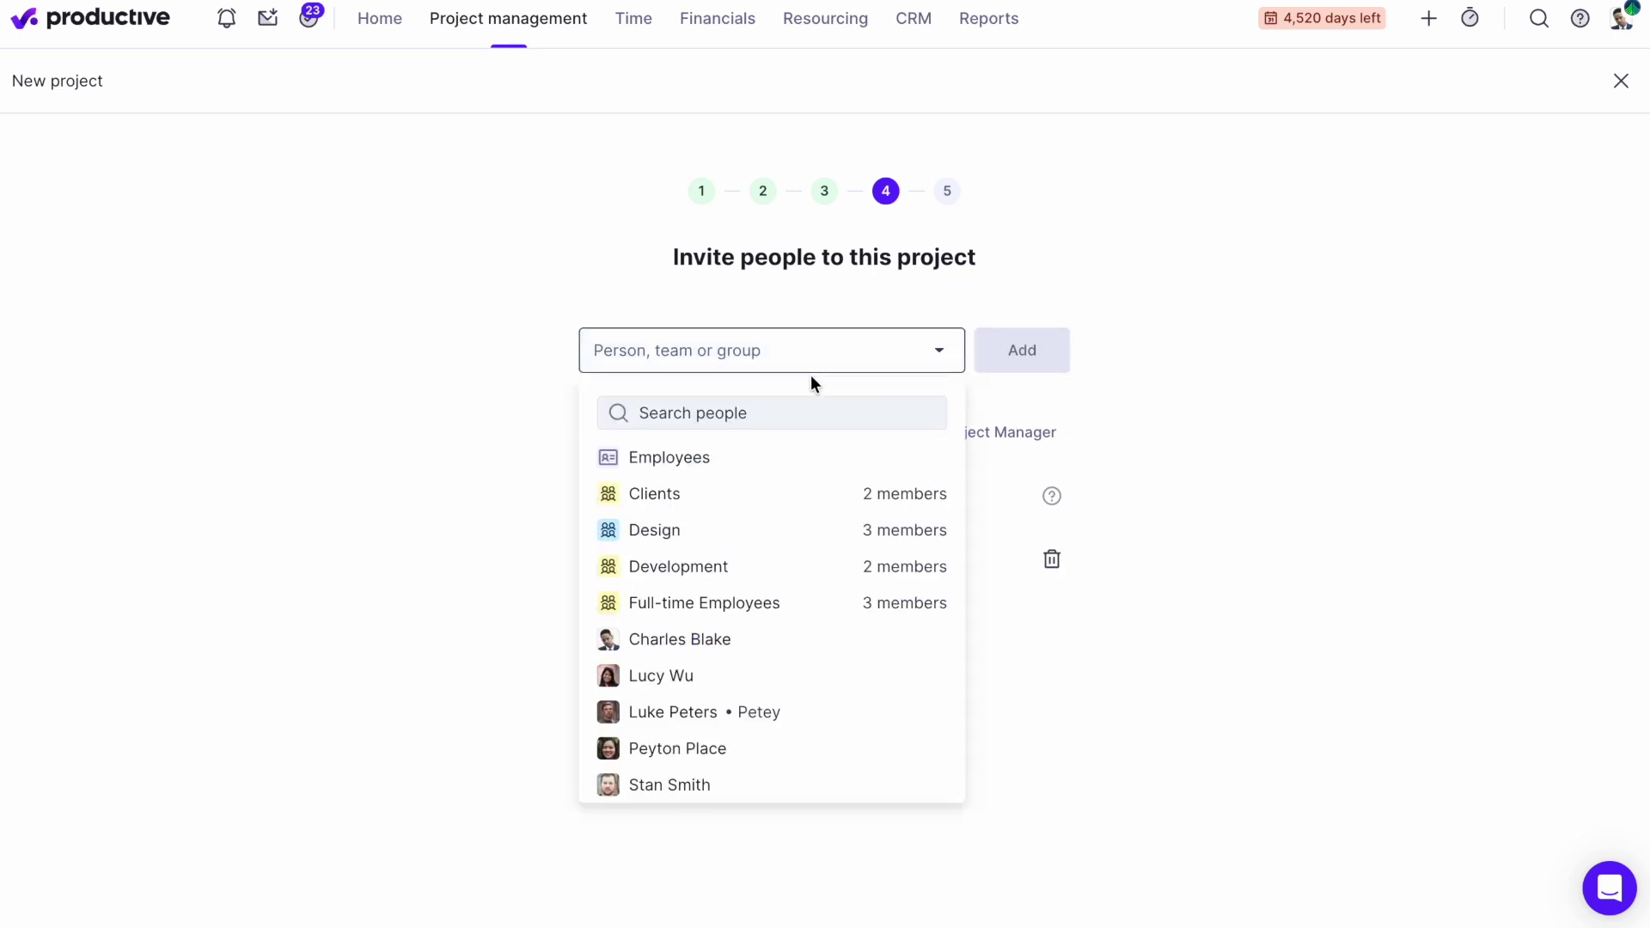
left_click(774, 531)
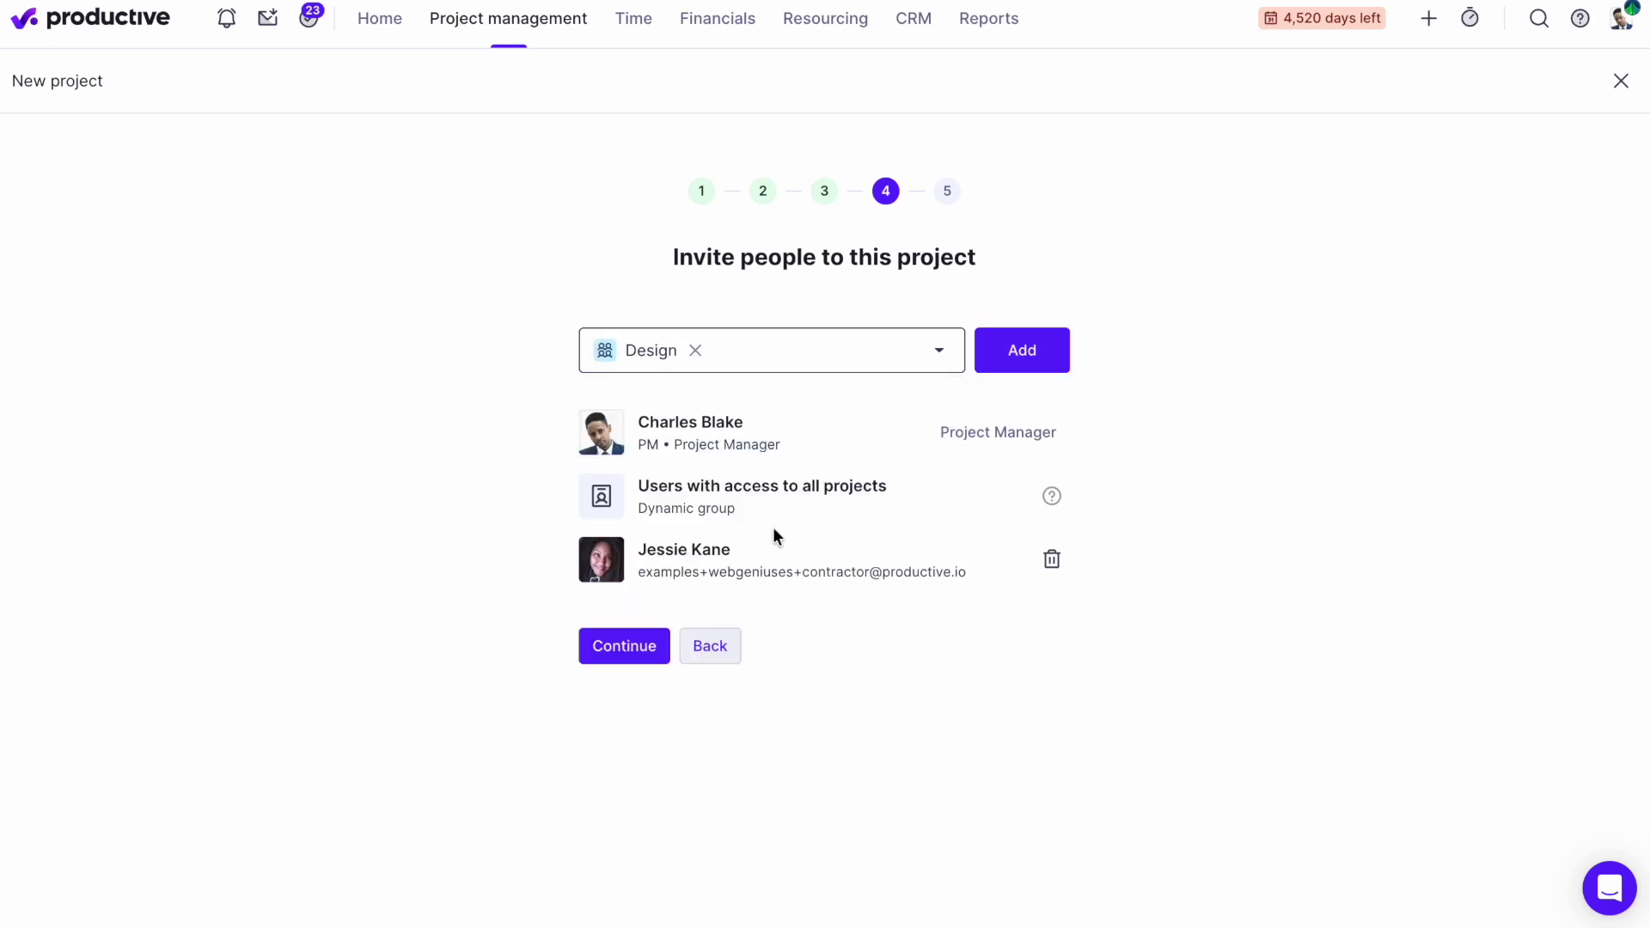
left_click(1021, 368)
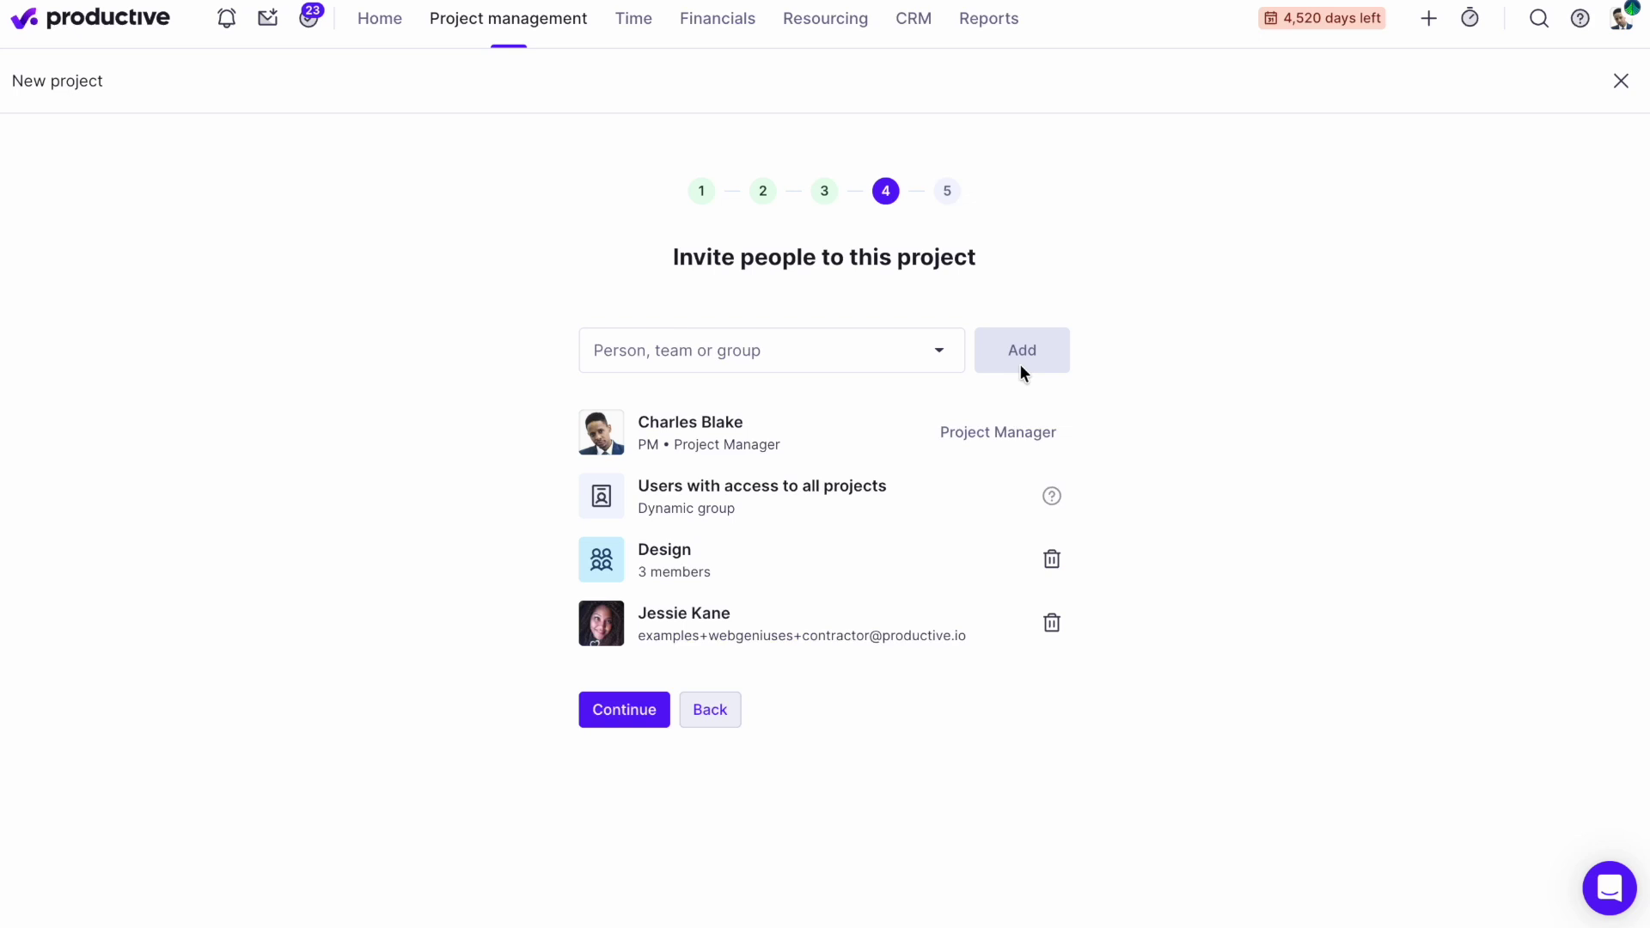
left_click(609, 727)
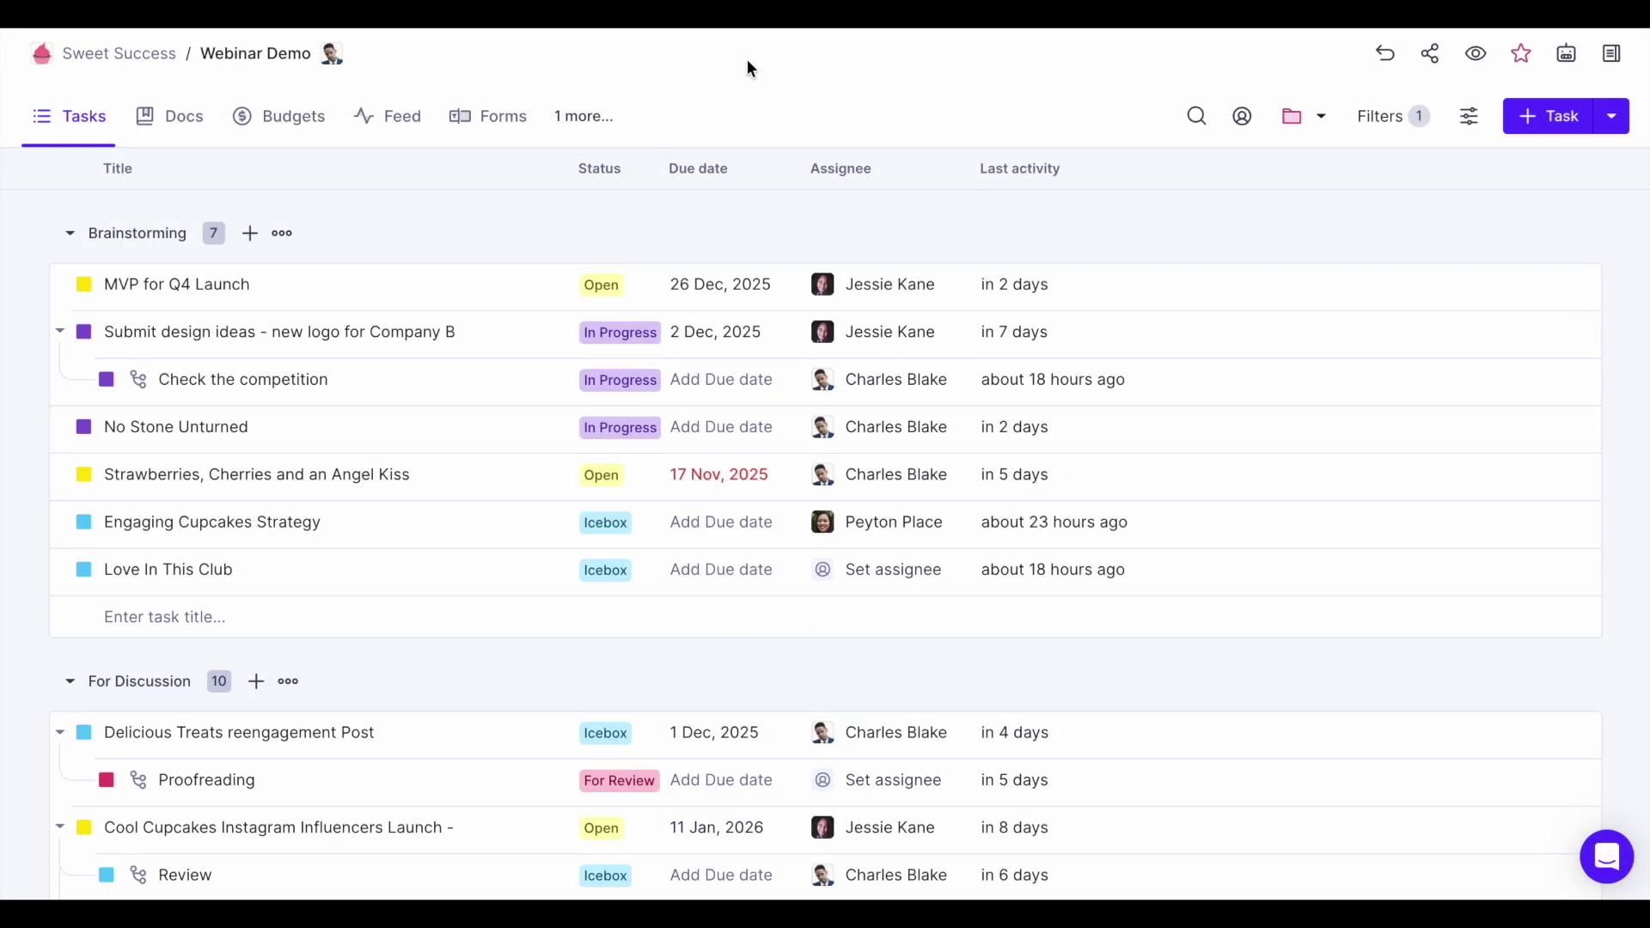
Review the actions available for the Brainstorming task list
left_click(282, 233)
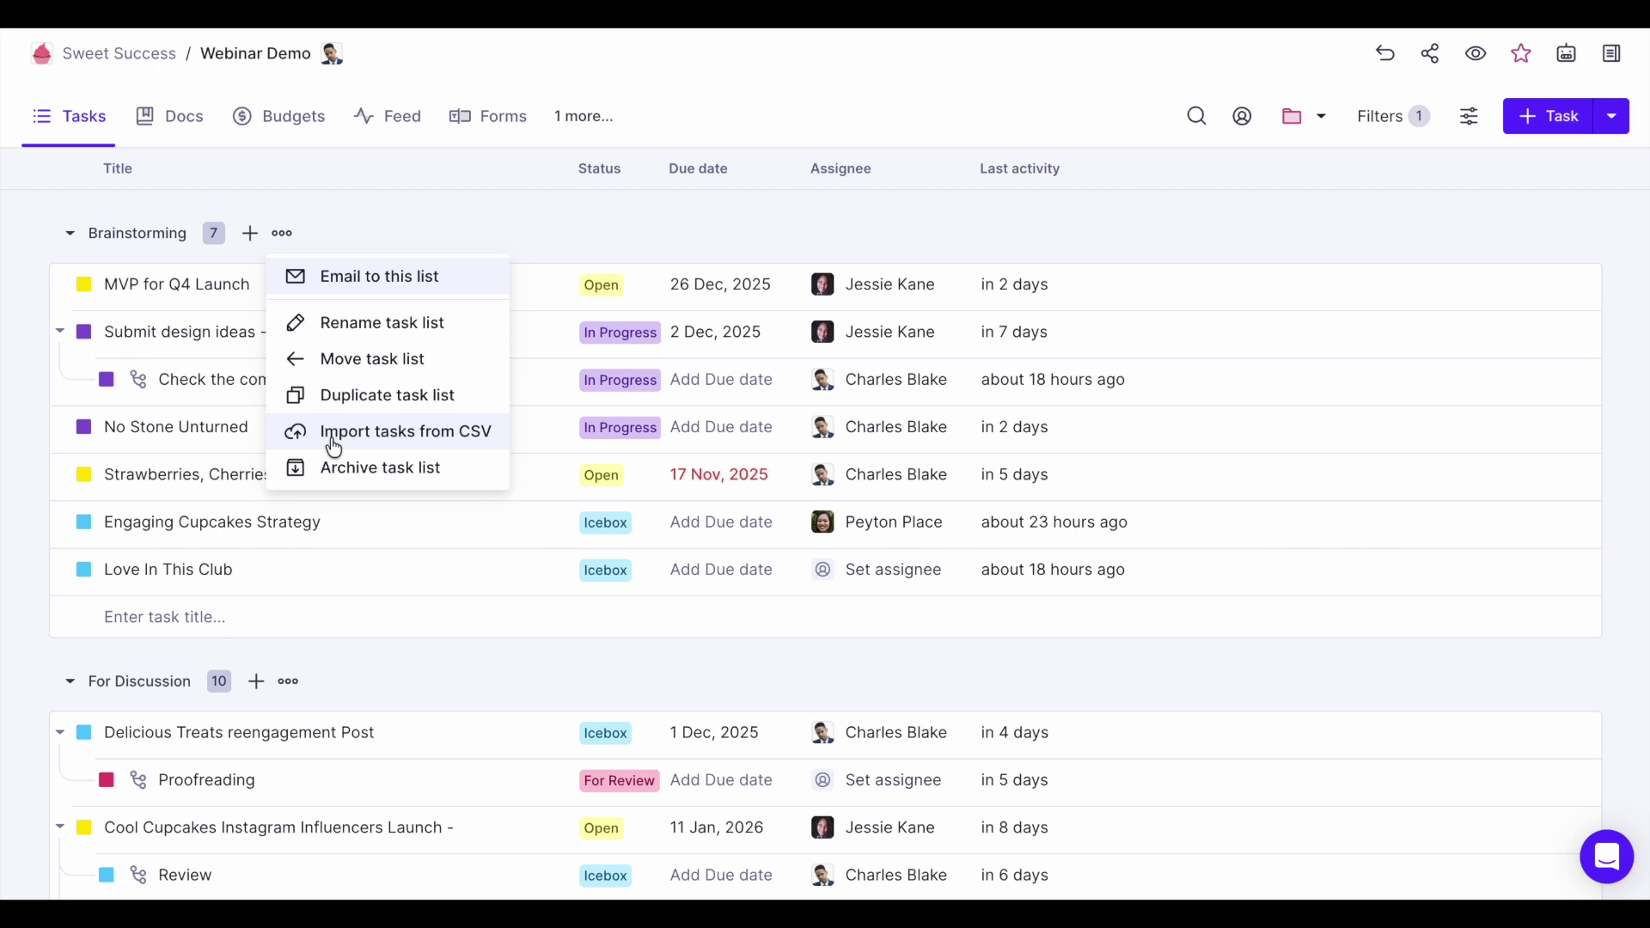
left_click(605, 239)
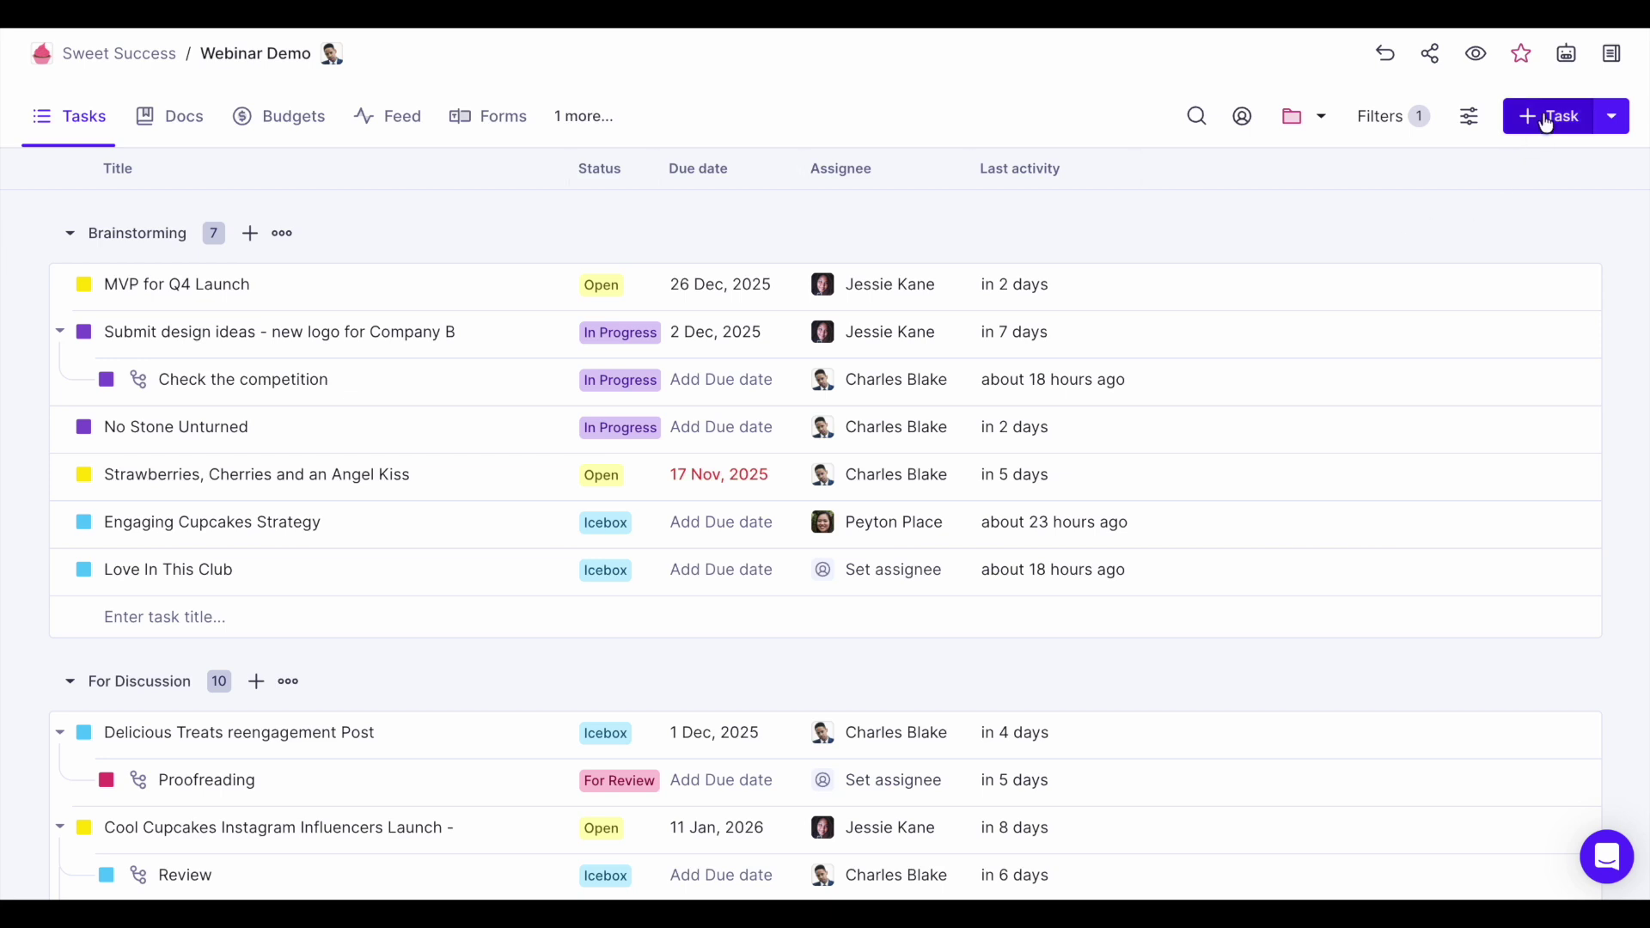
Open the MVP for Q4 Launch task and review its title, description editor and assignee choices
left_click(192, 286)
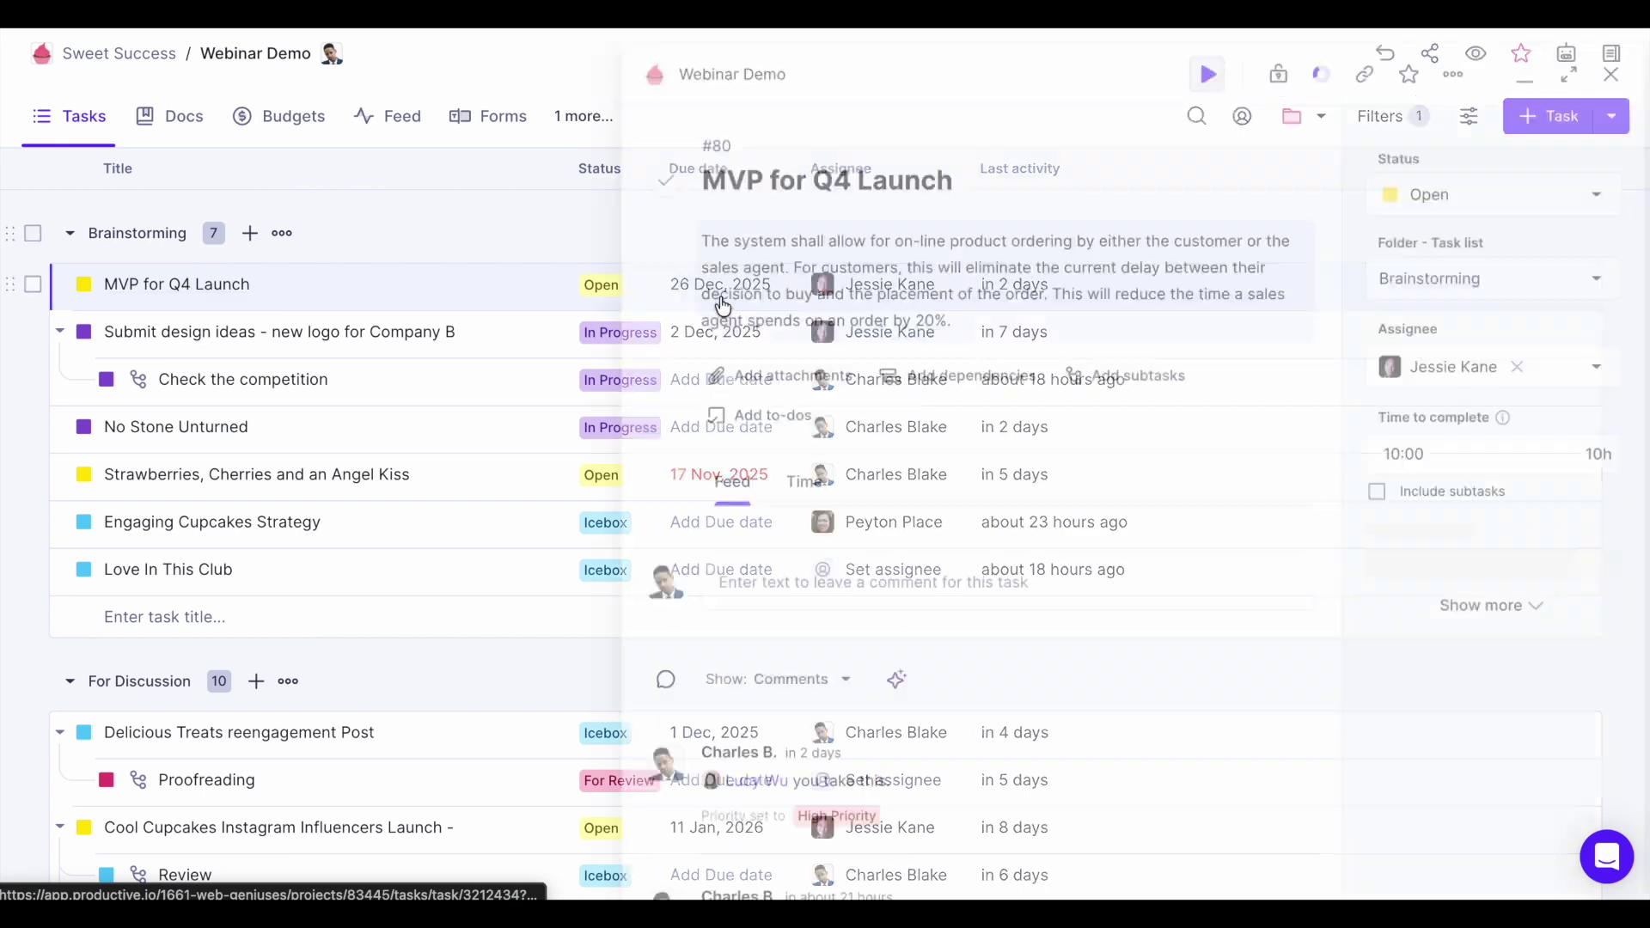
triple_click(995, 169)
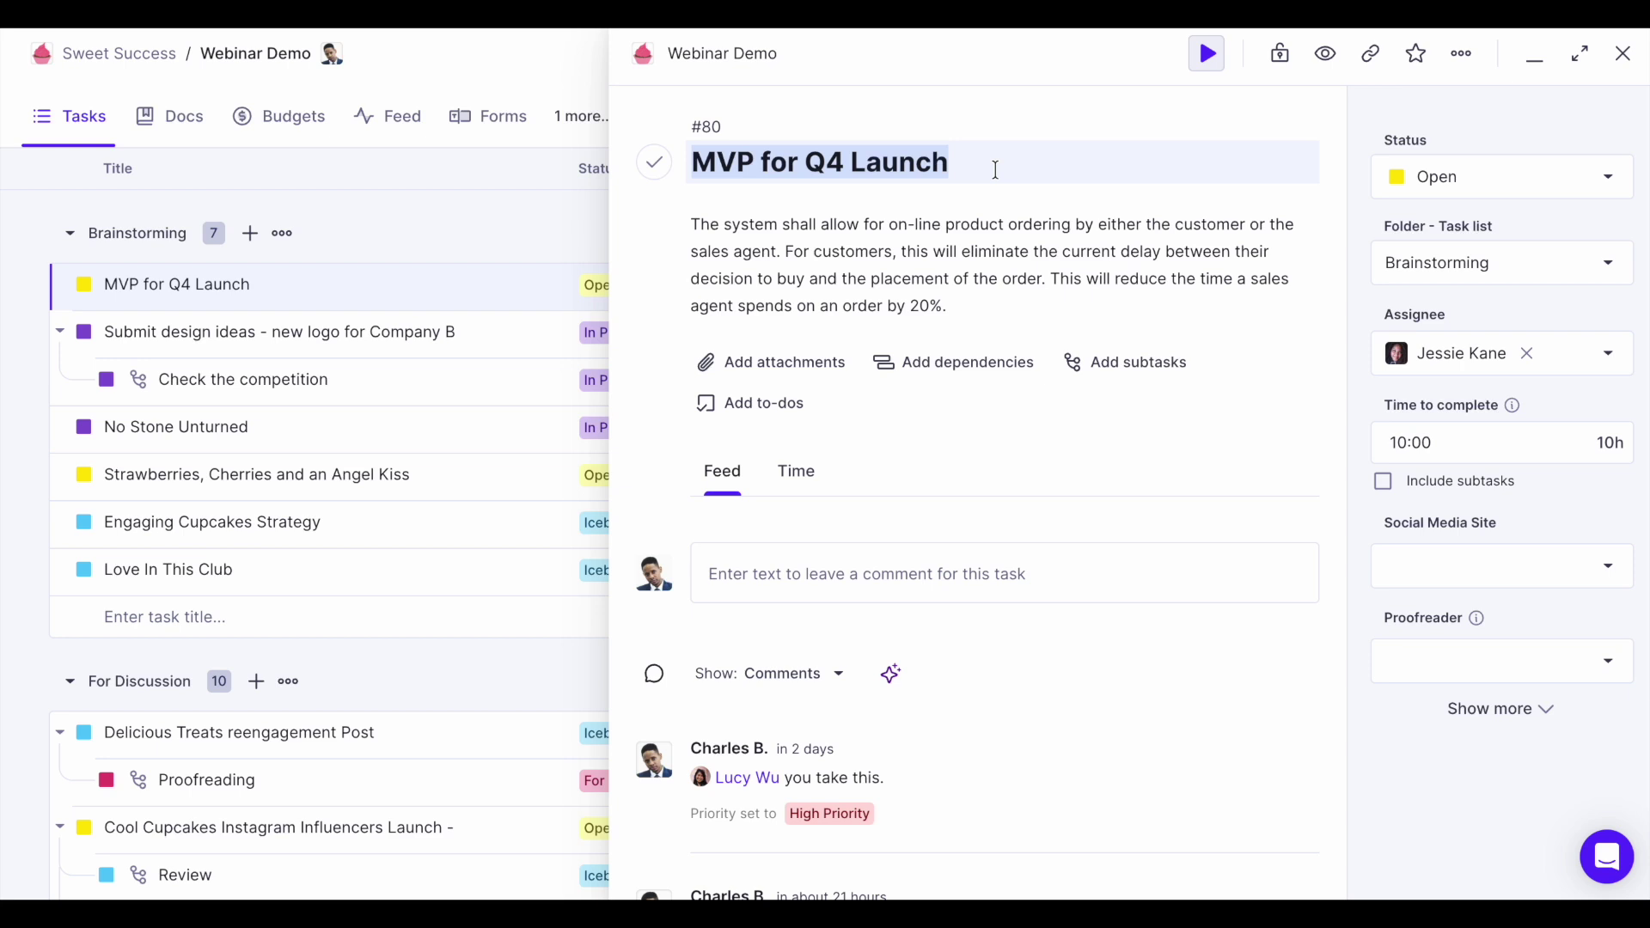
left_click(1007, 307)
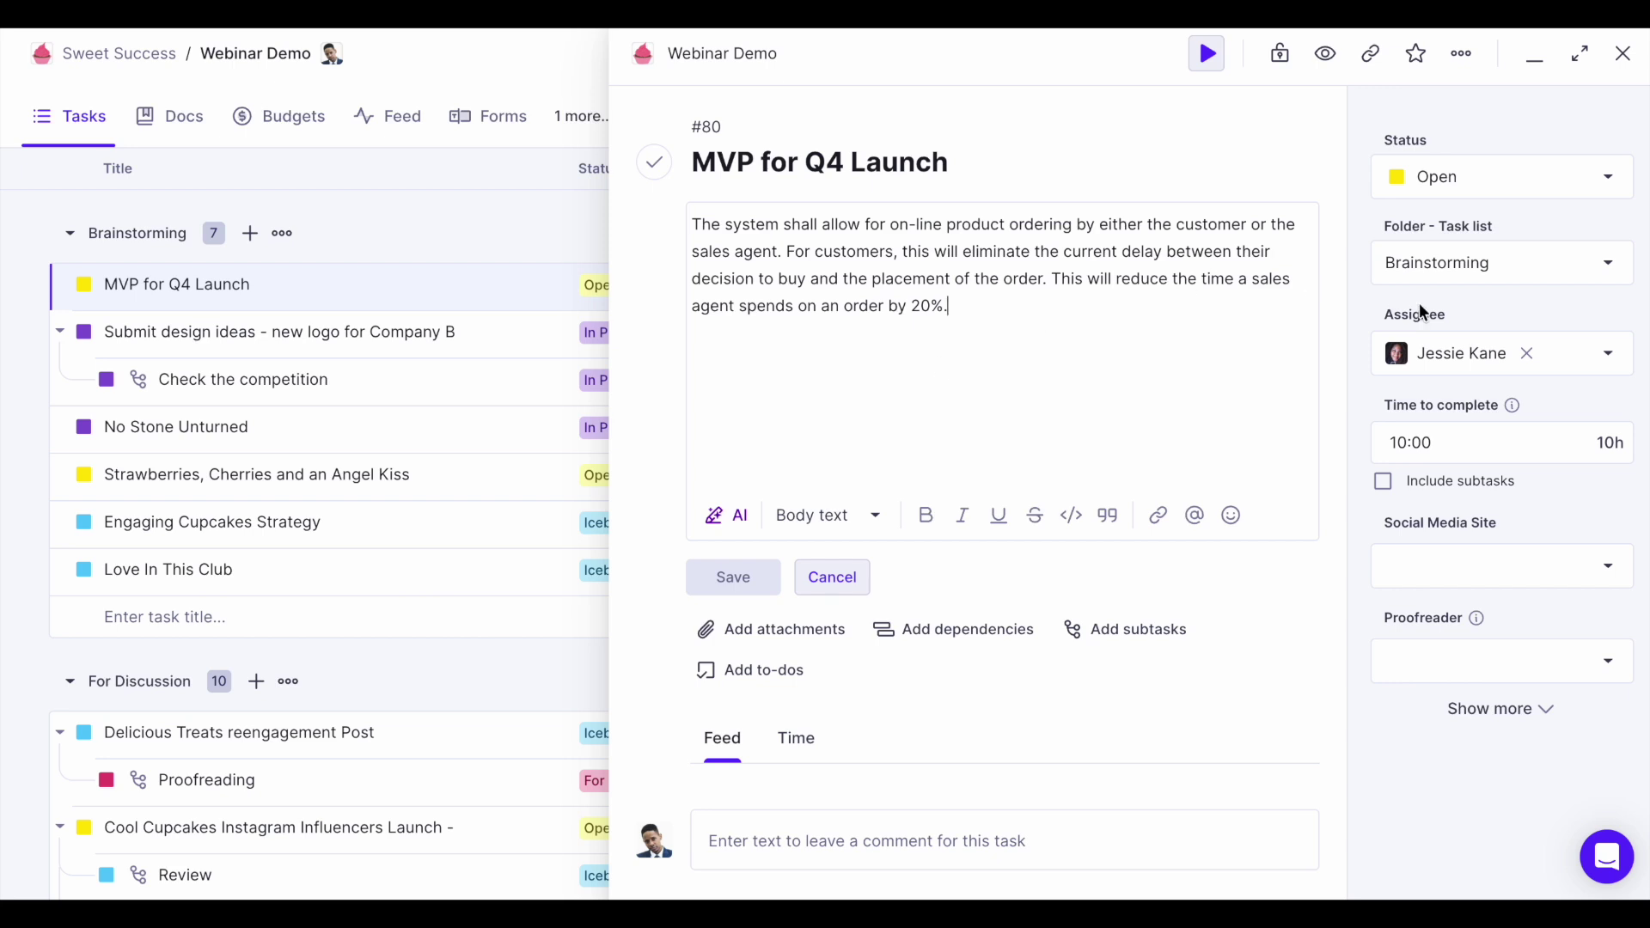
left_click(1441, 354)
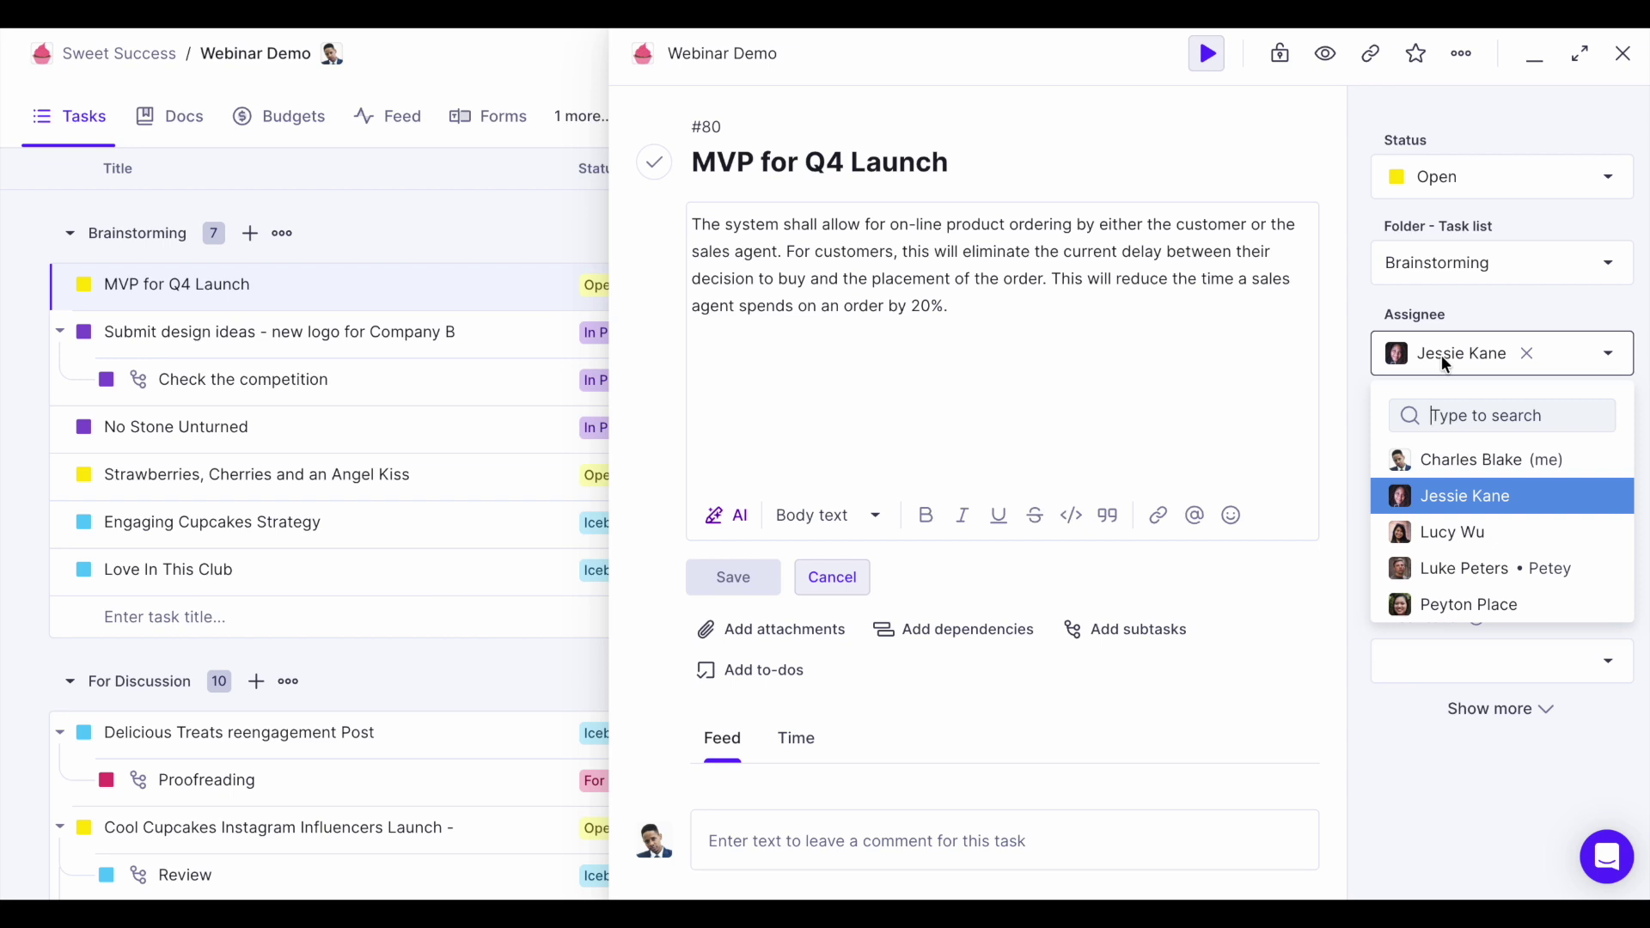
left_click(1220, 416)
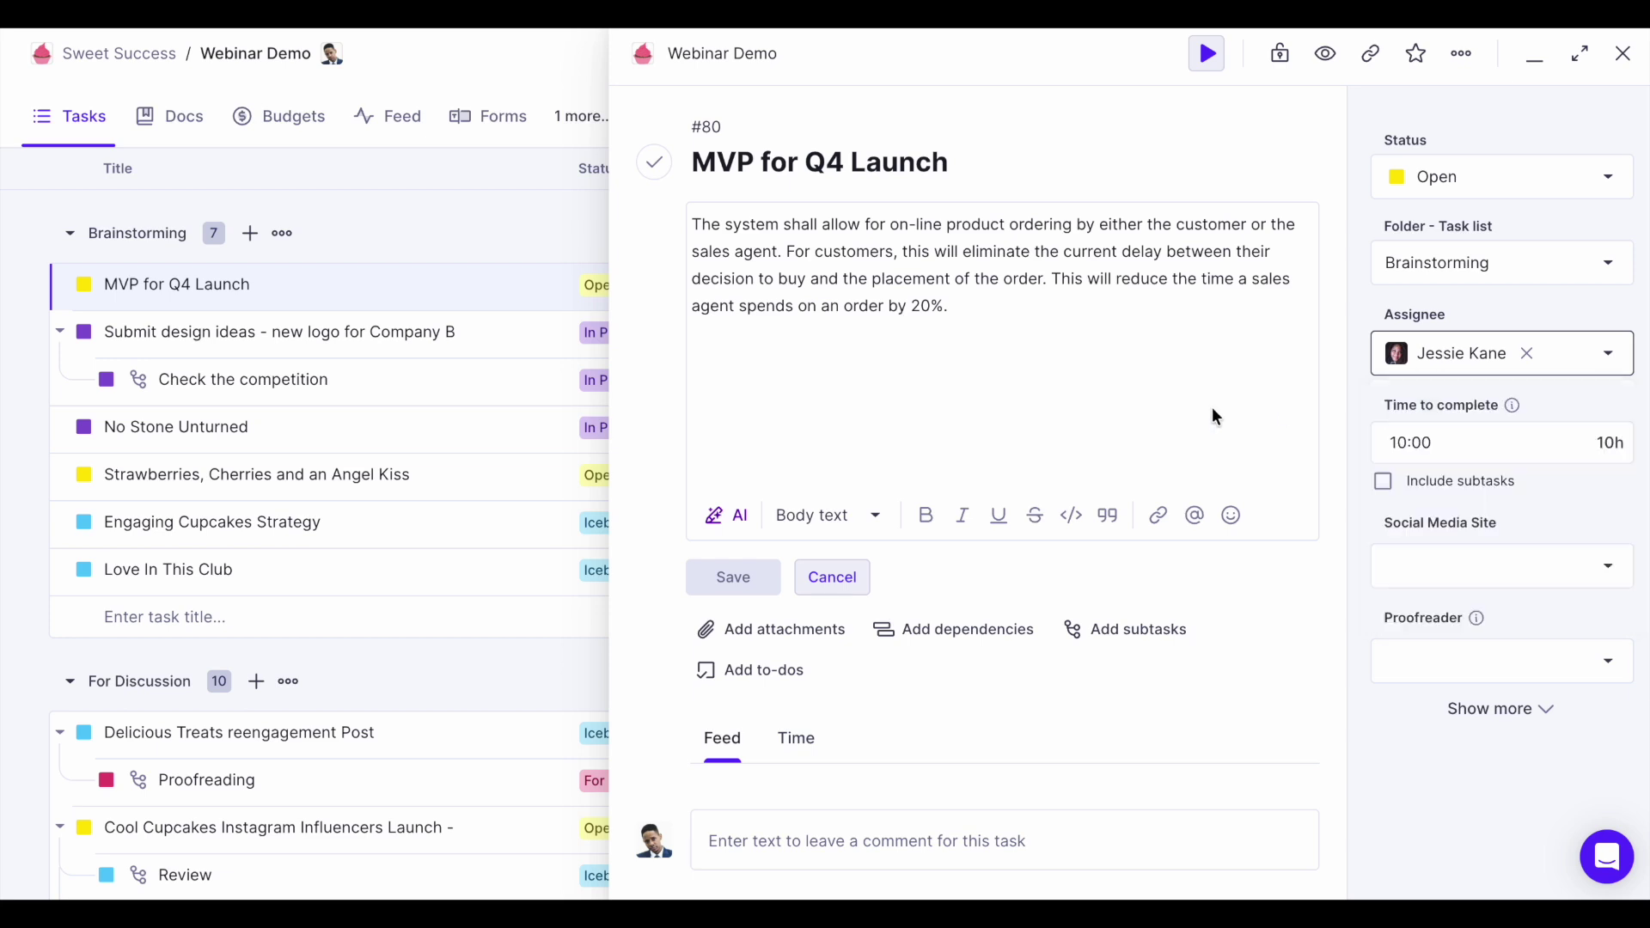
Show the task's additional fields and review the due date calendar and its repeat options
left_click(1511, 710)
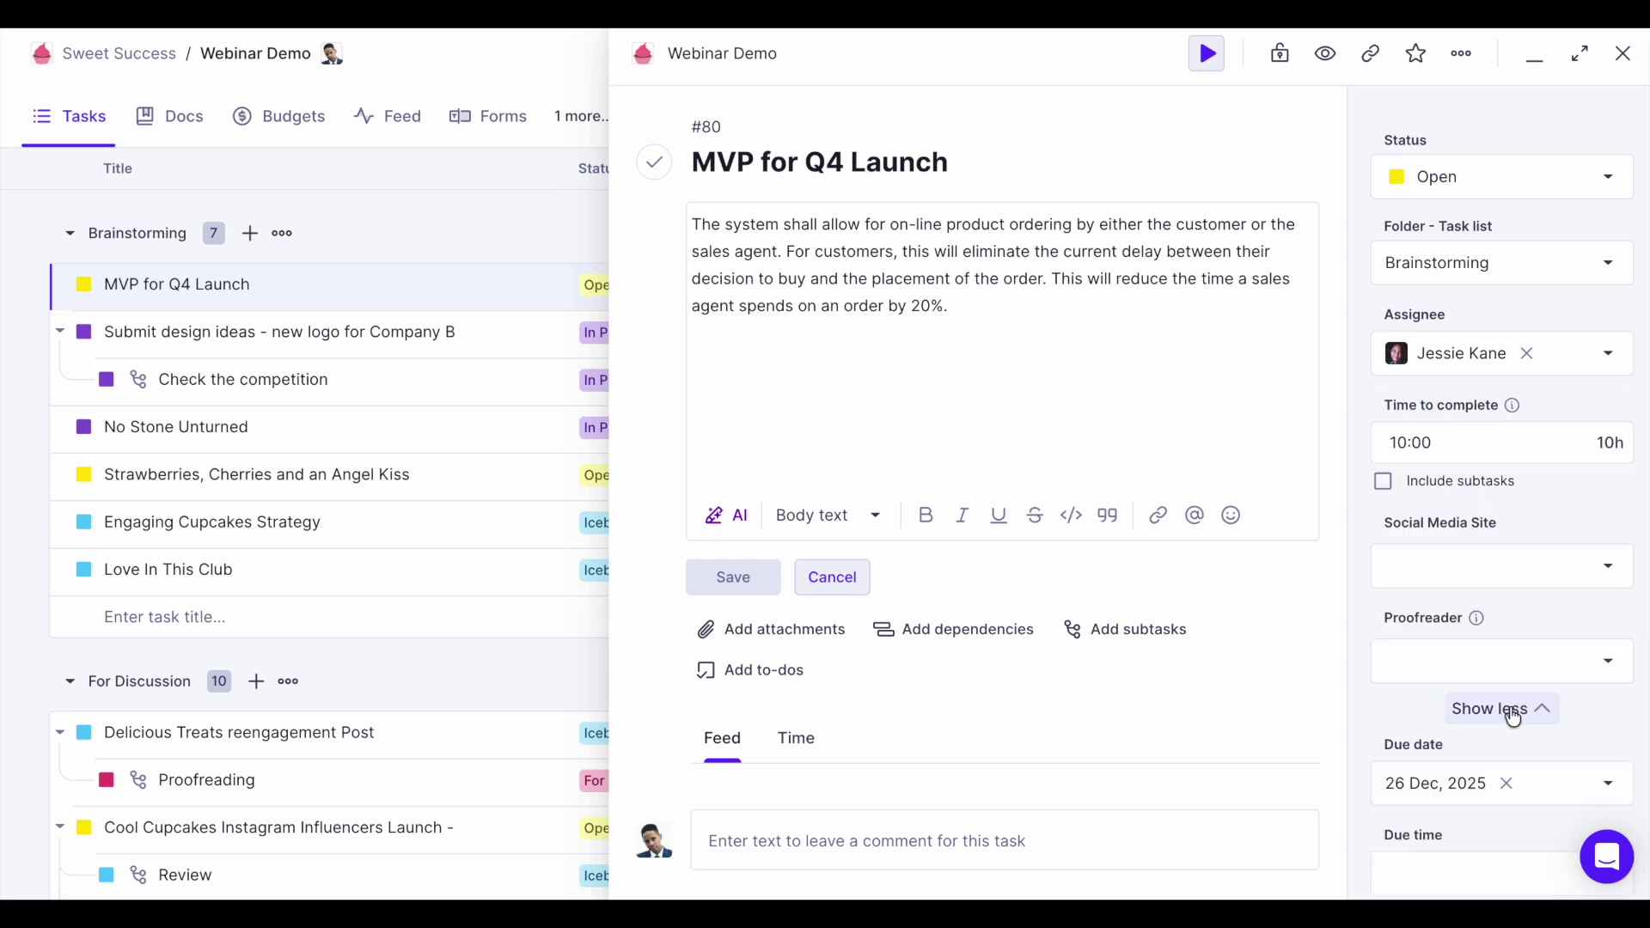
scroll(1512, 713, "down", 1)
left_click(1547, 690)
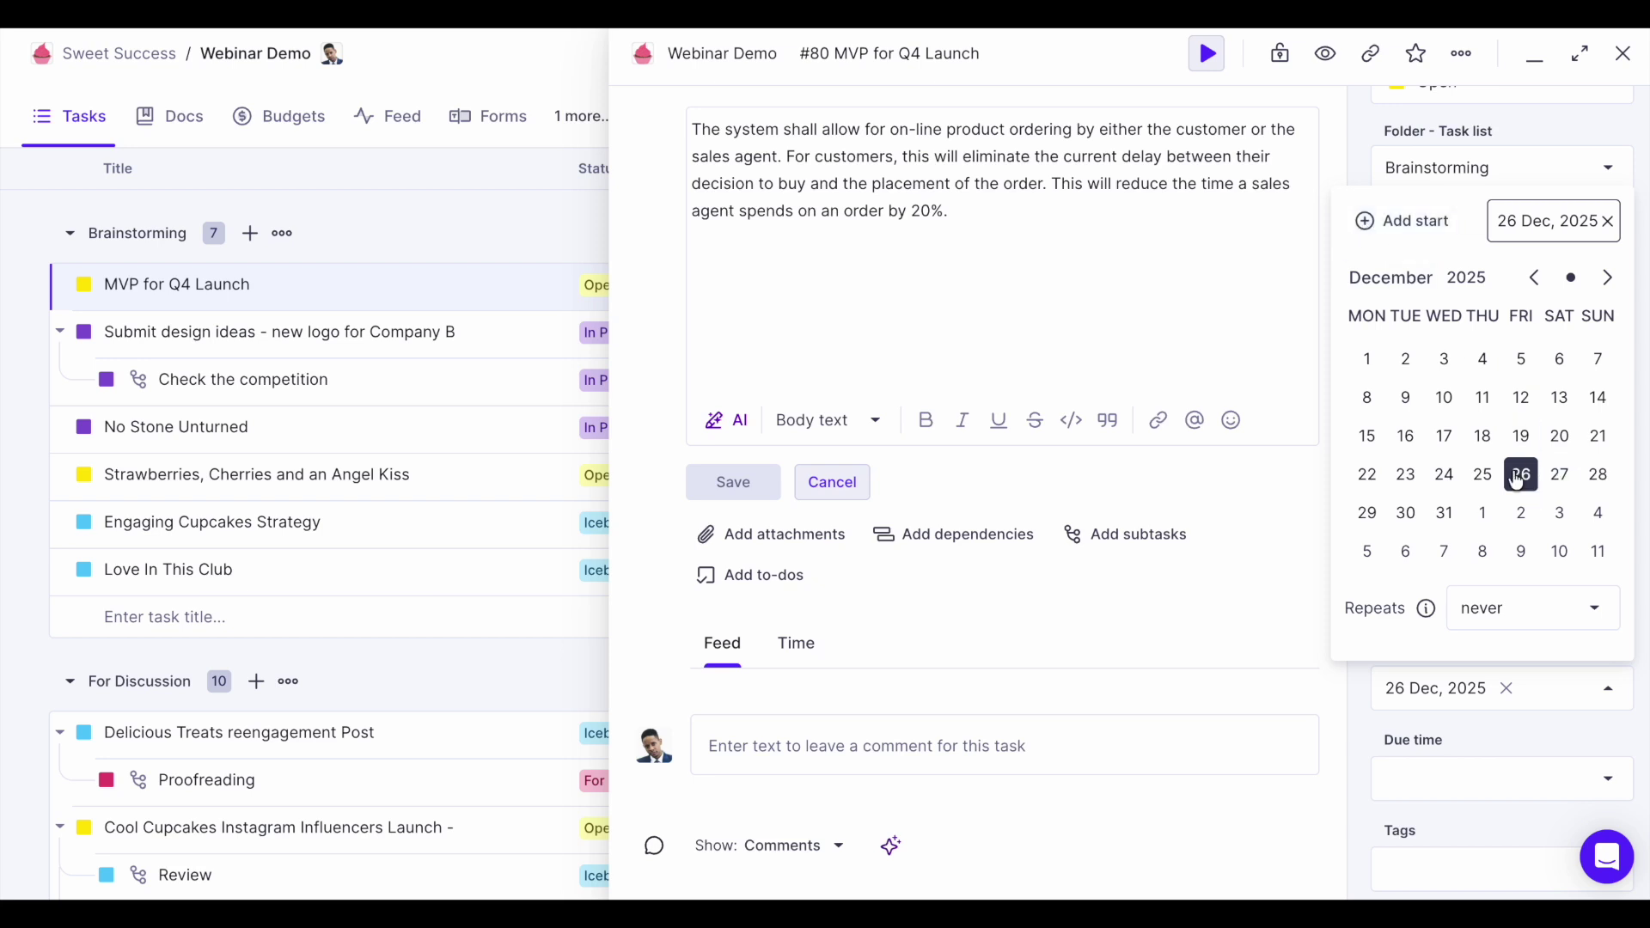
left_click(1506, 608)
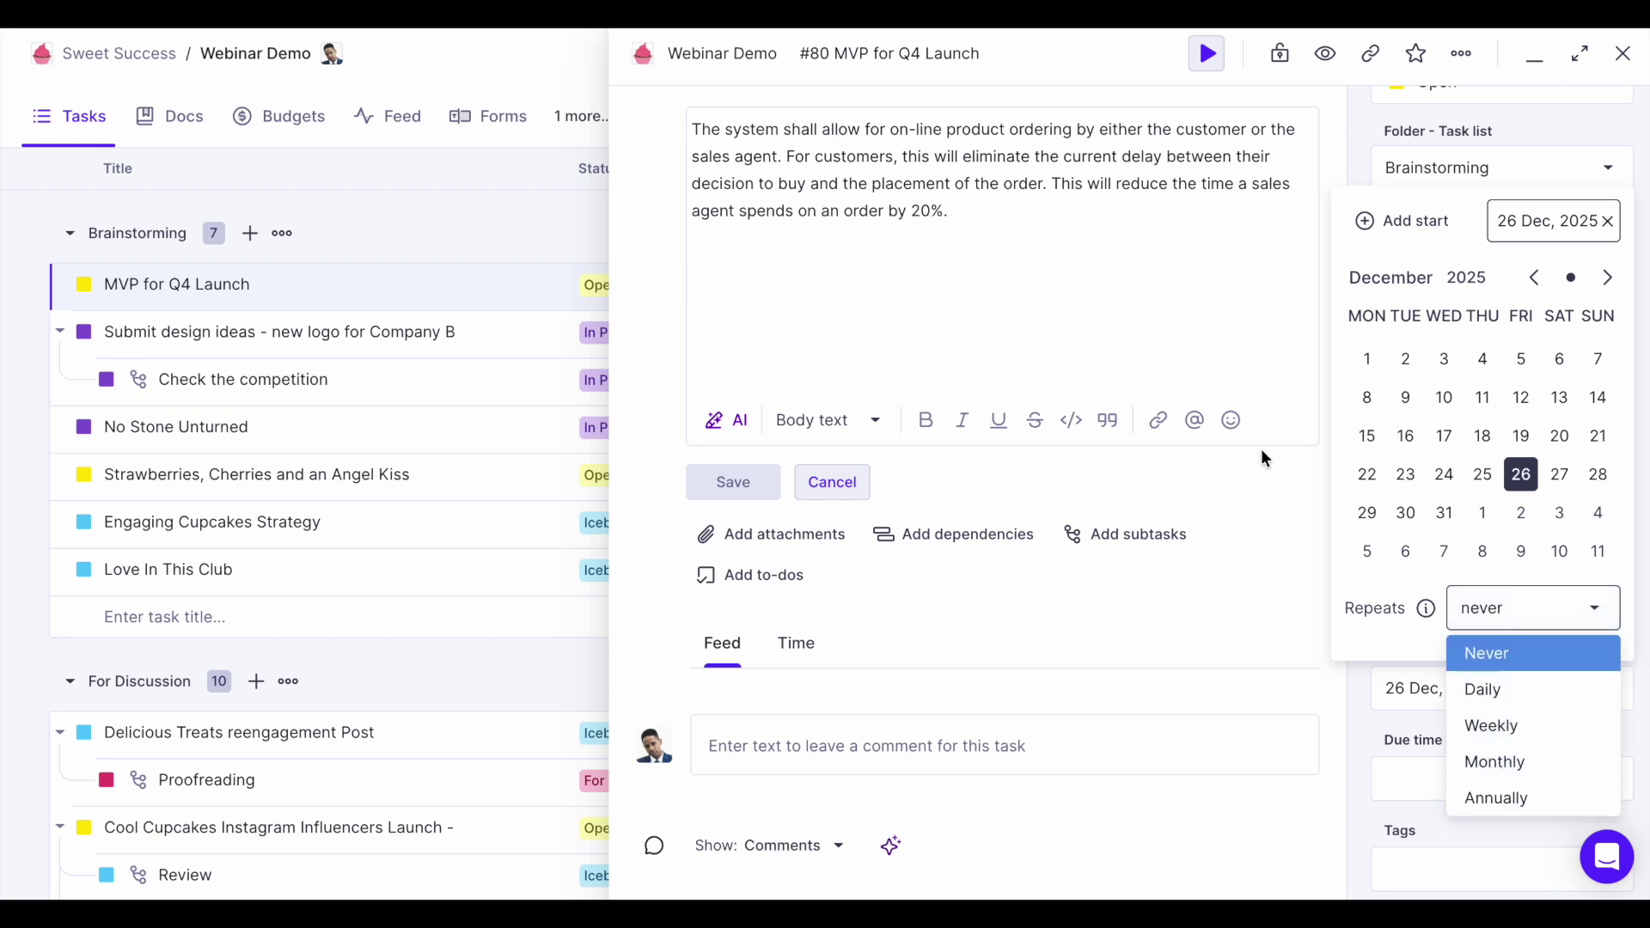
left_click(1292, 499)
left_click(1293, 499)
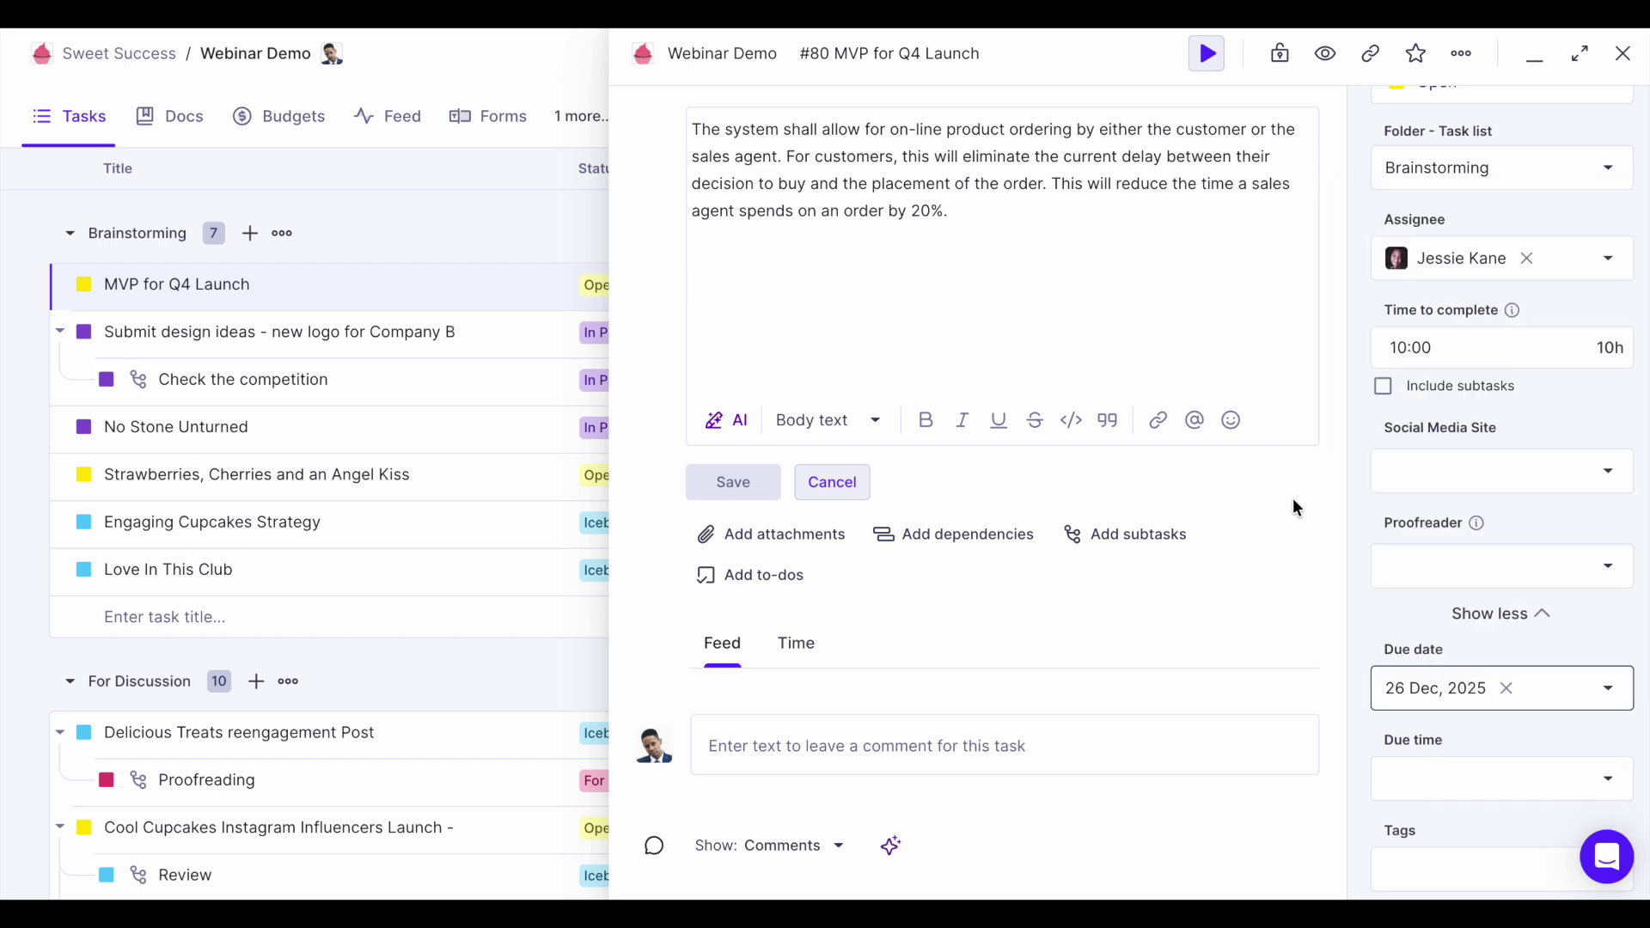
Review the status options available for the MVP for Q4 Launch task
scroll(1519, 410, "up", 2)
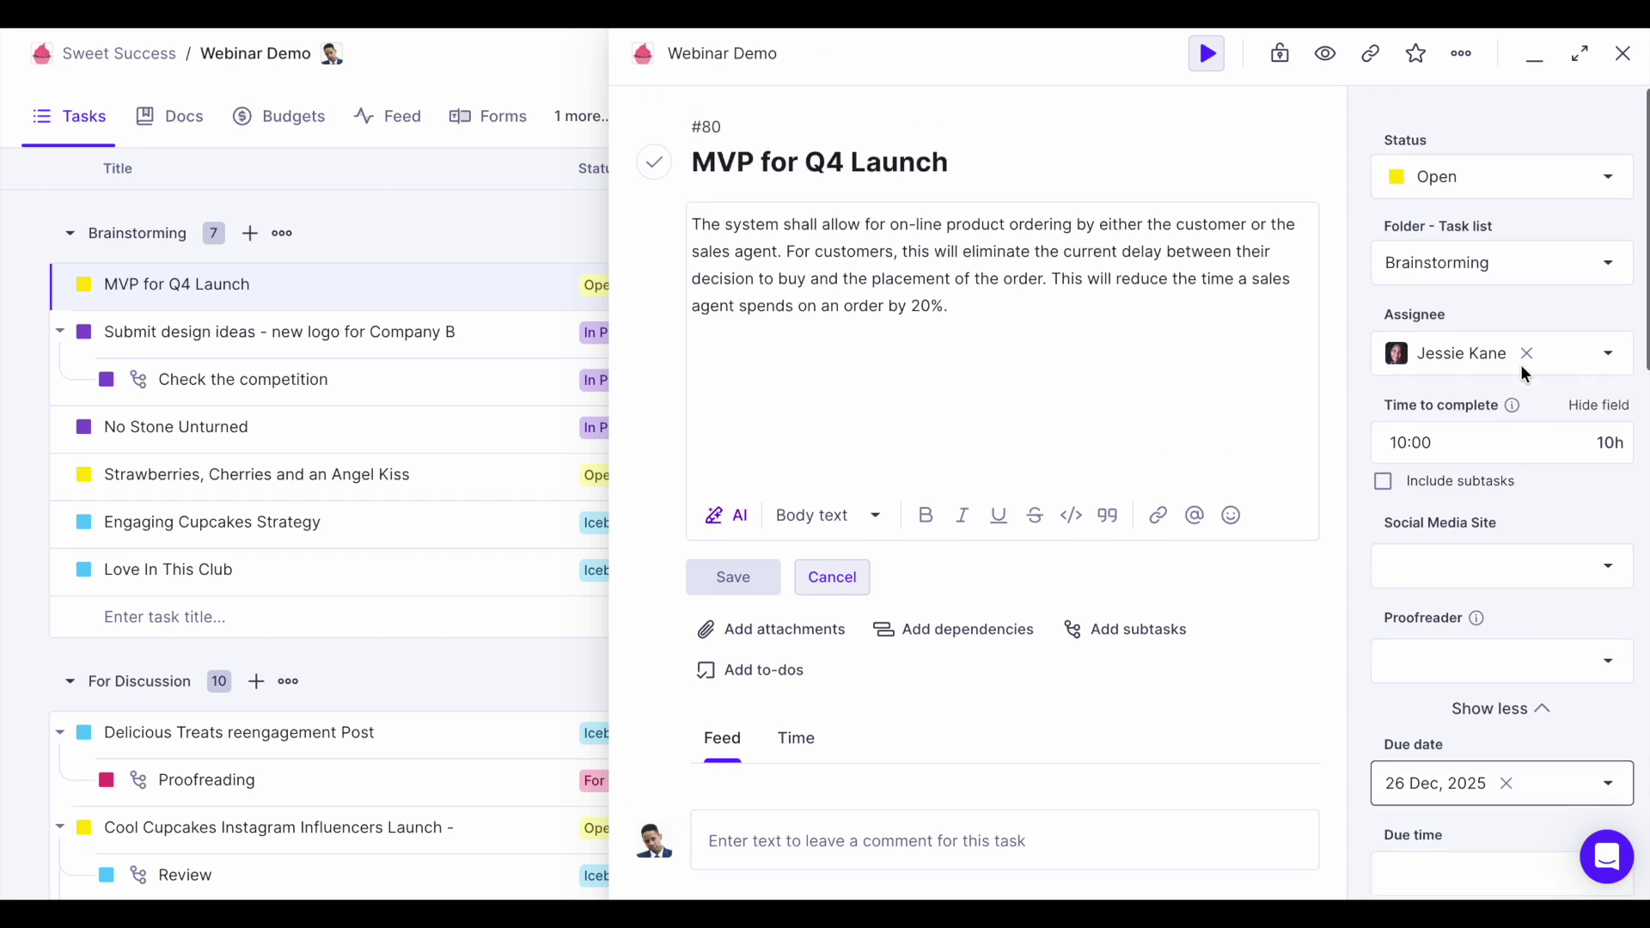
left_click(1513, 180)
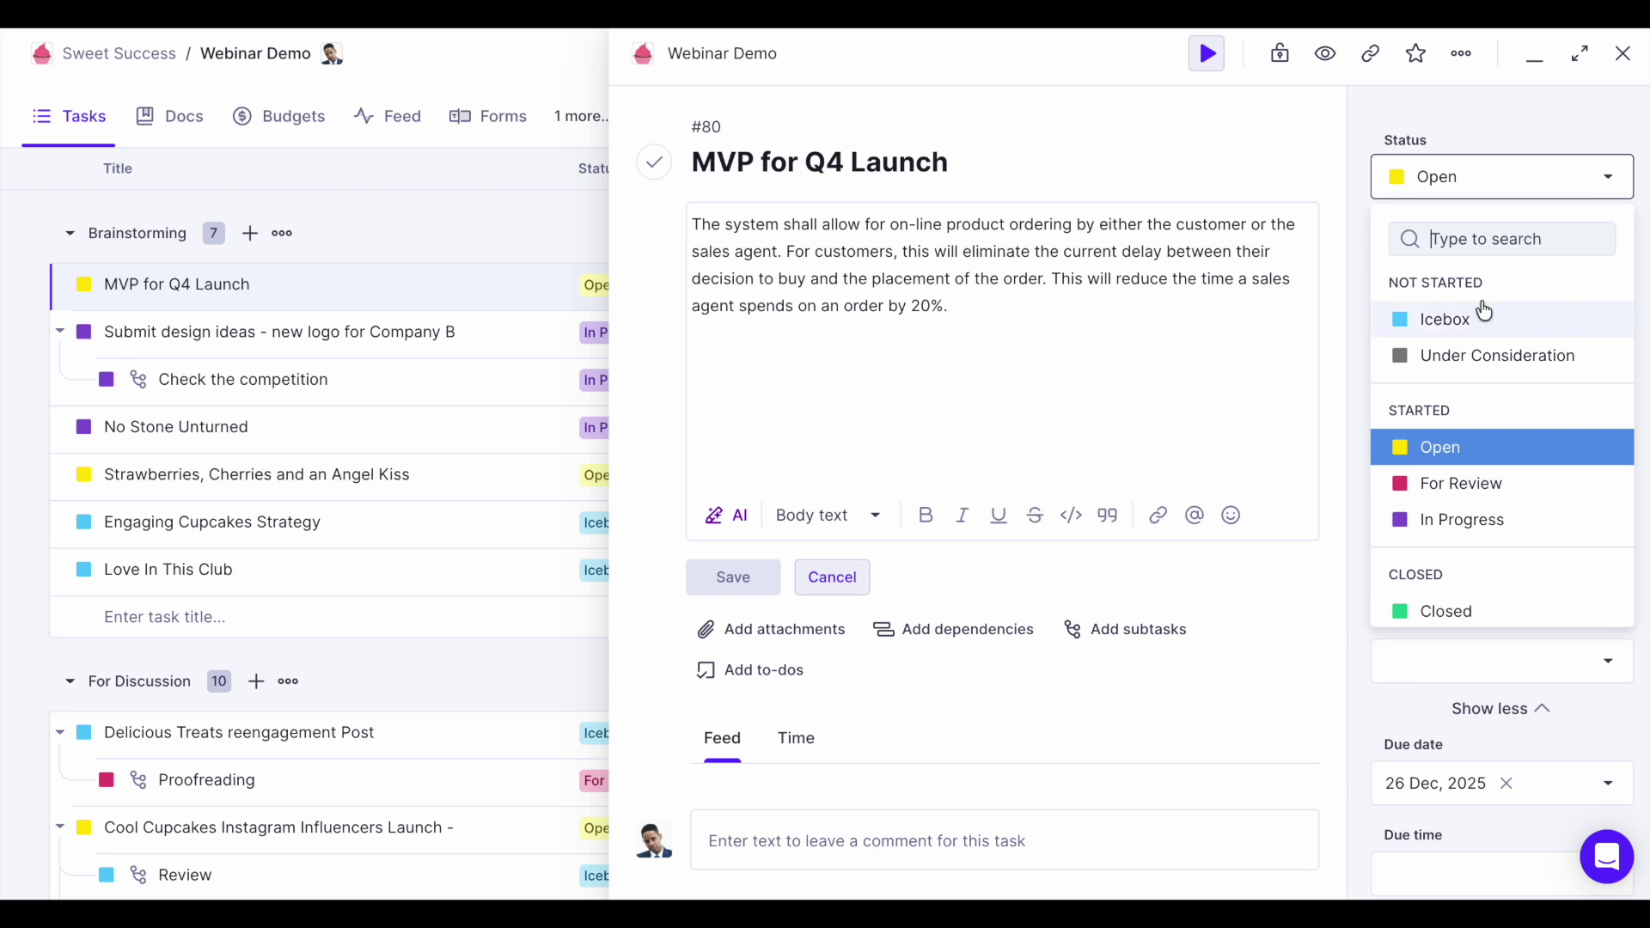
scroll(1485, 360, "down", 1)
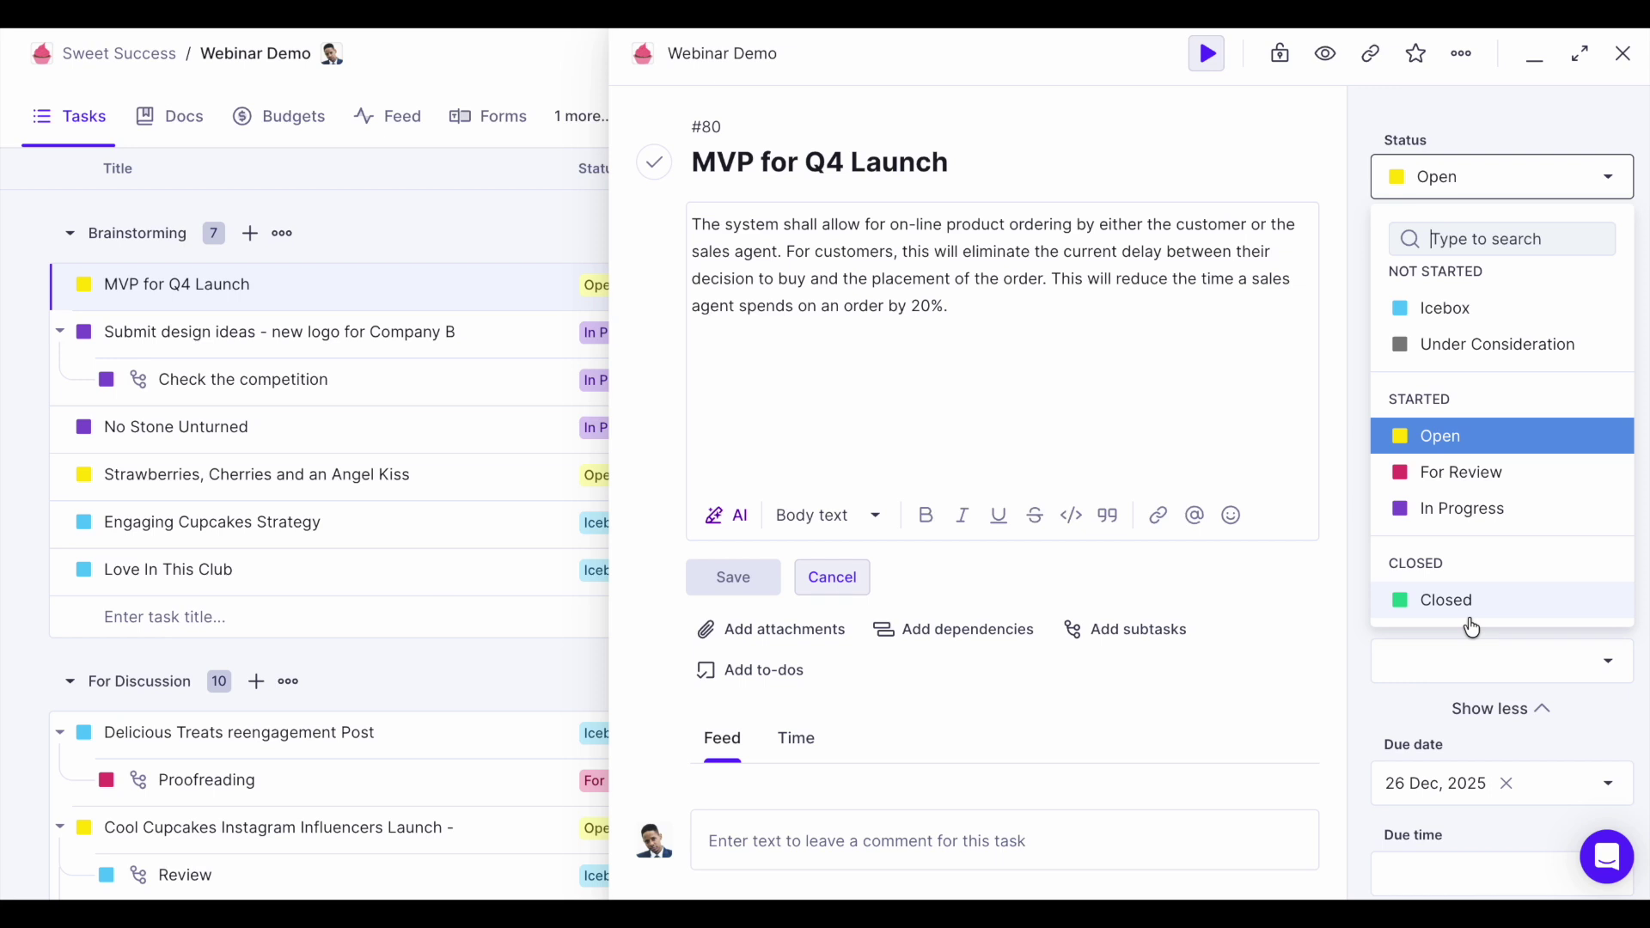
left_click(1287, 517)
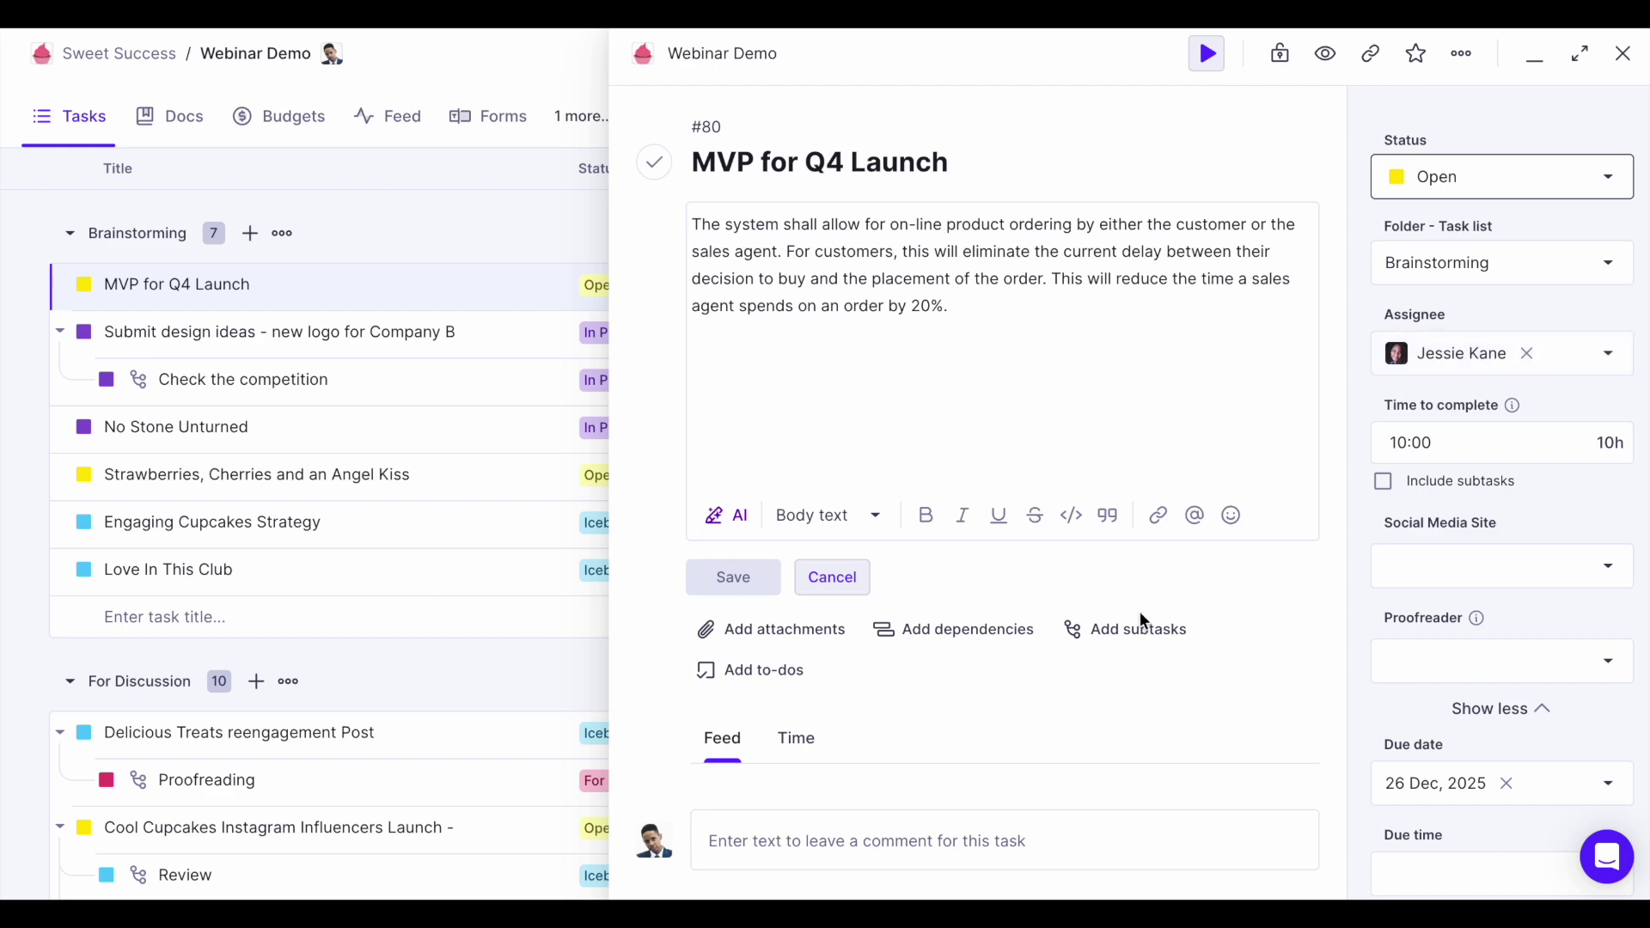
Look through the task's activity feed and open the comment editor
scroll(1139, 619, "down", 6)
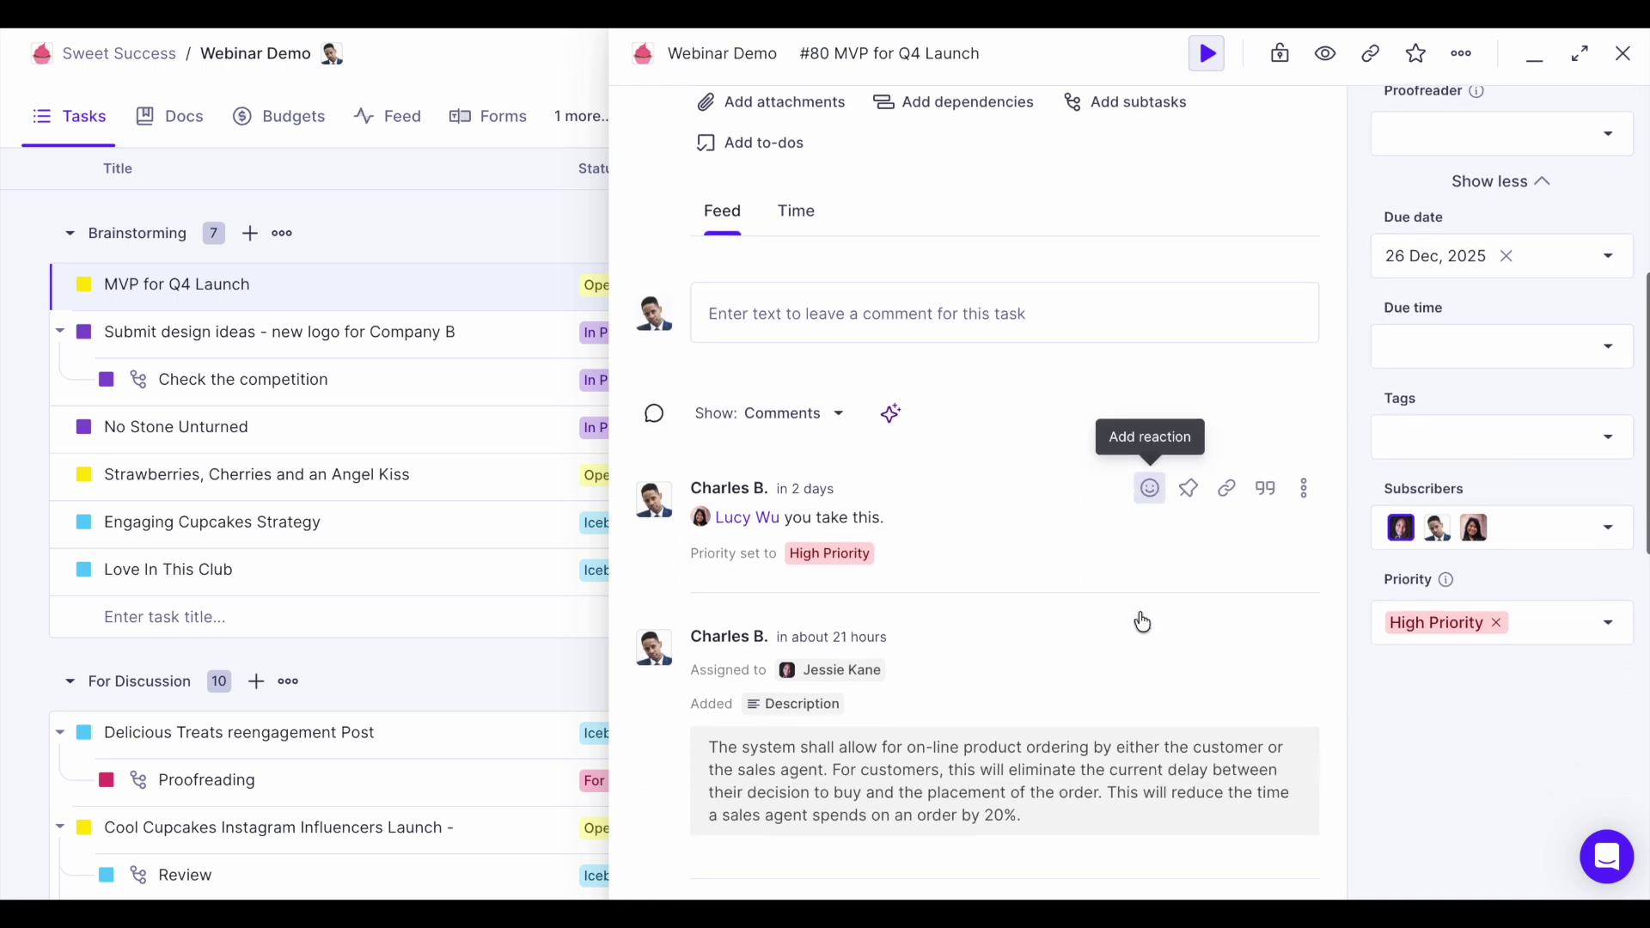
left_click(950, 313)
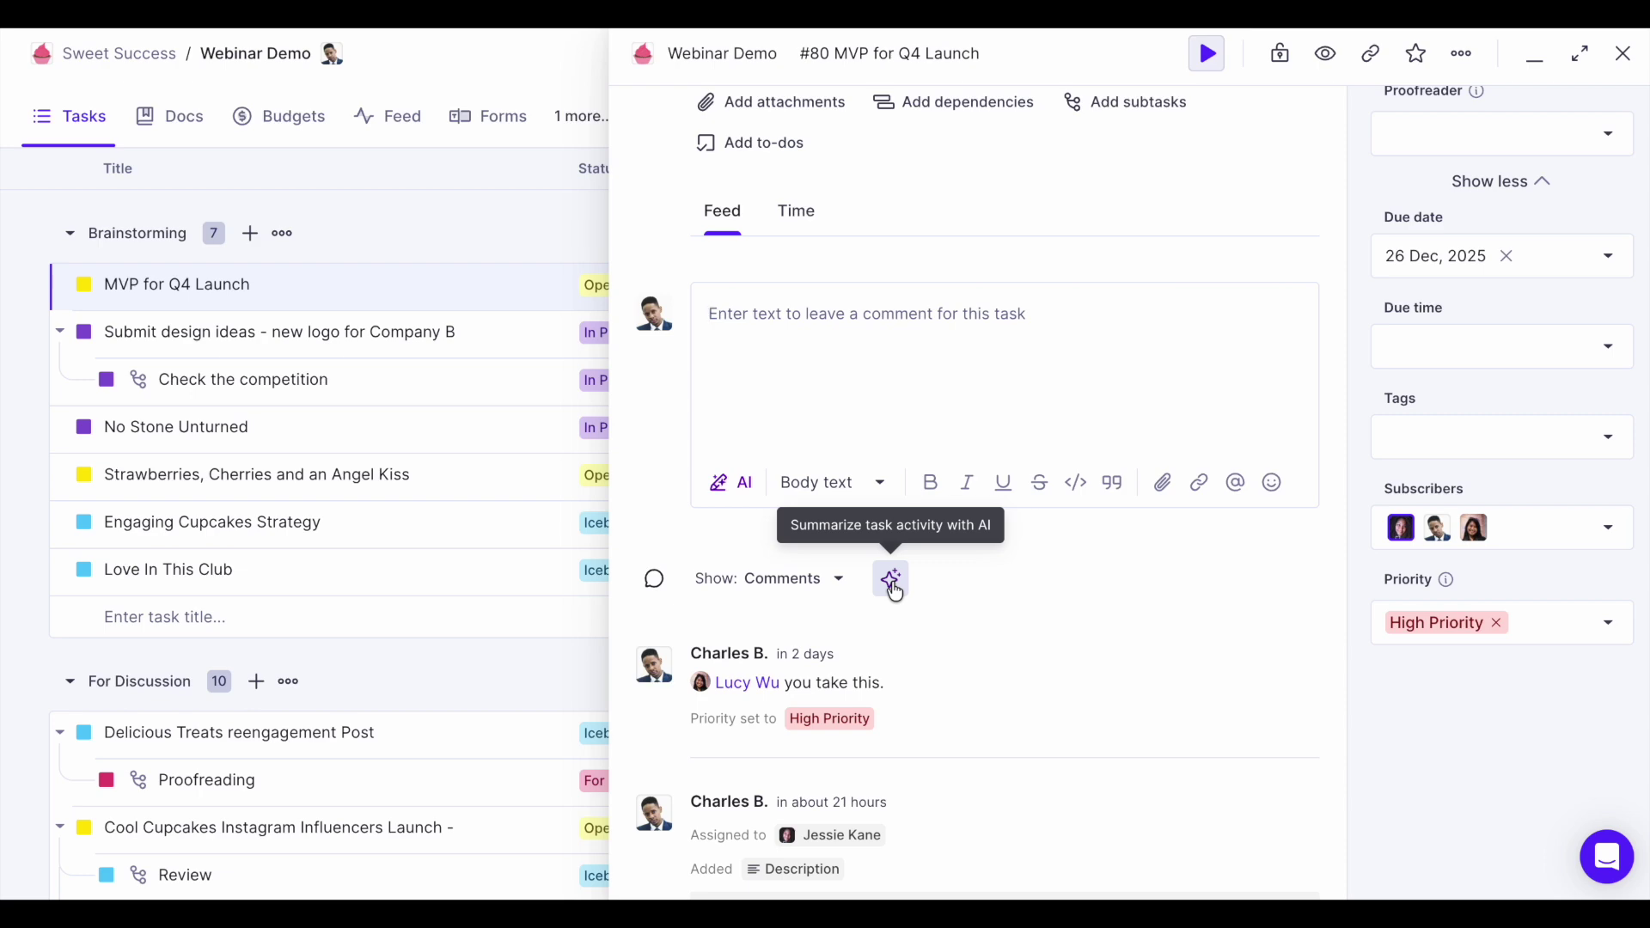
Review the MVP for Q4 Launch task's details and subscriber choices, and close the task
scroll(961, 601, "up", 6)
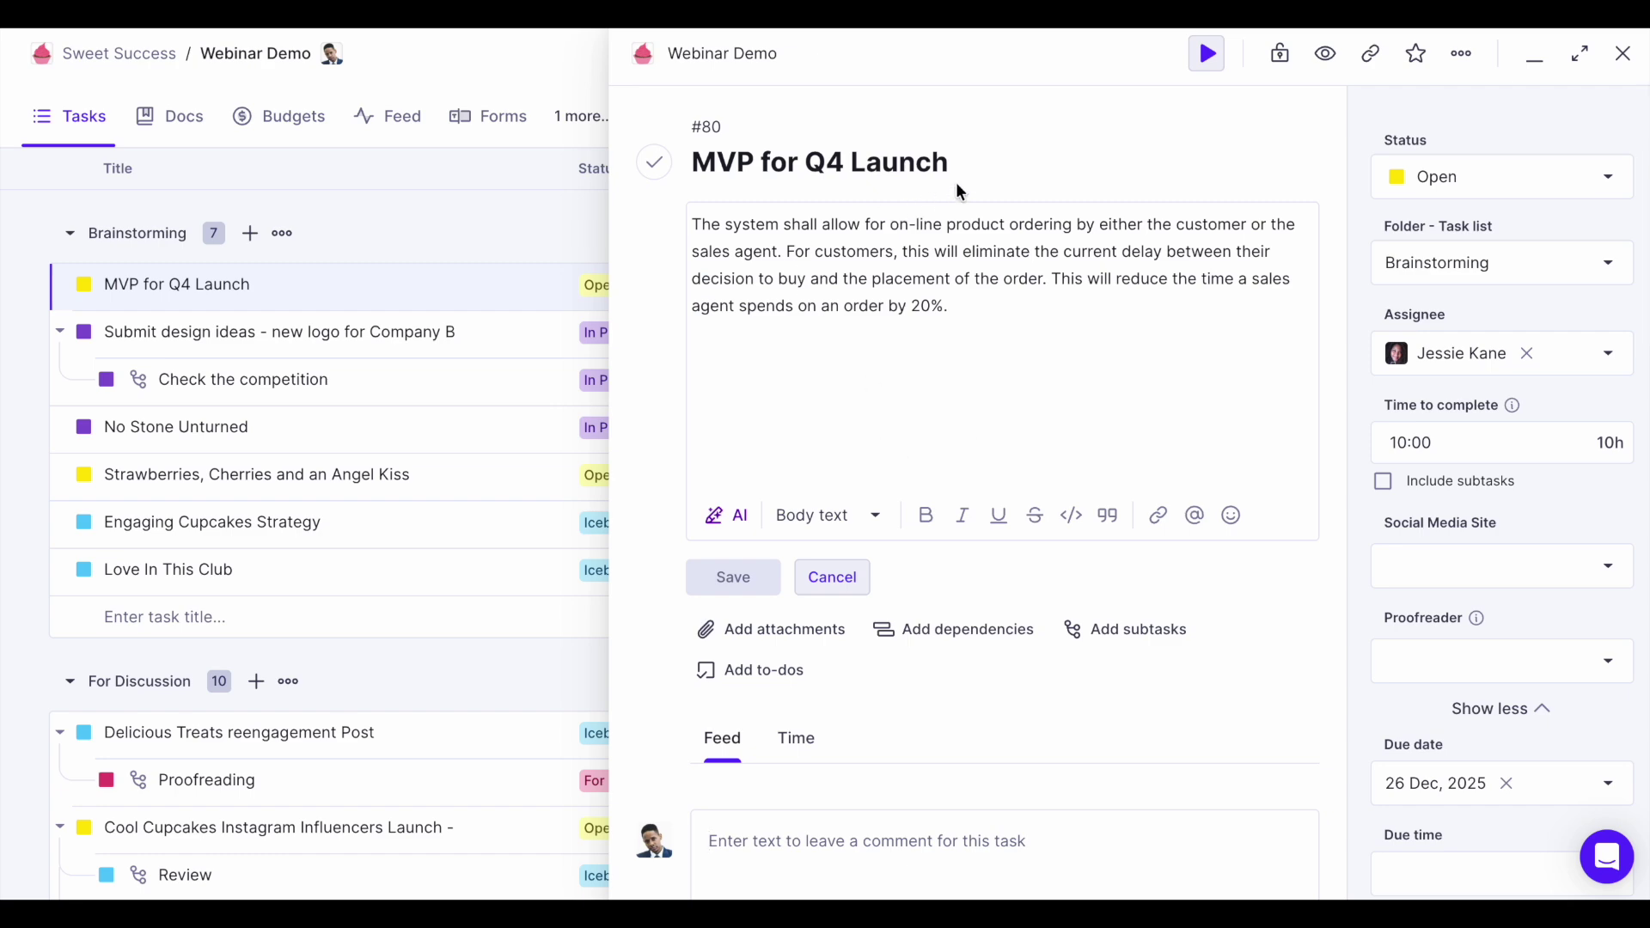
scroll(1447, 365, "down", 5)
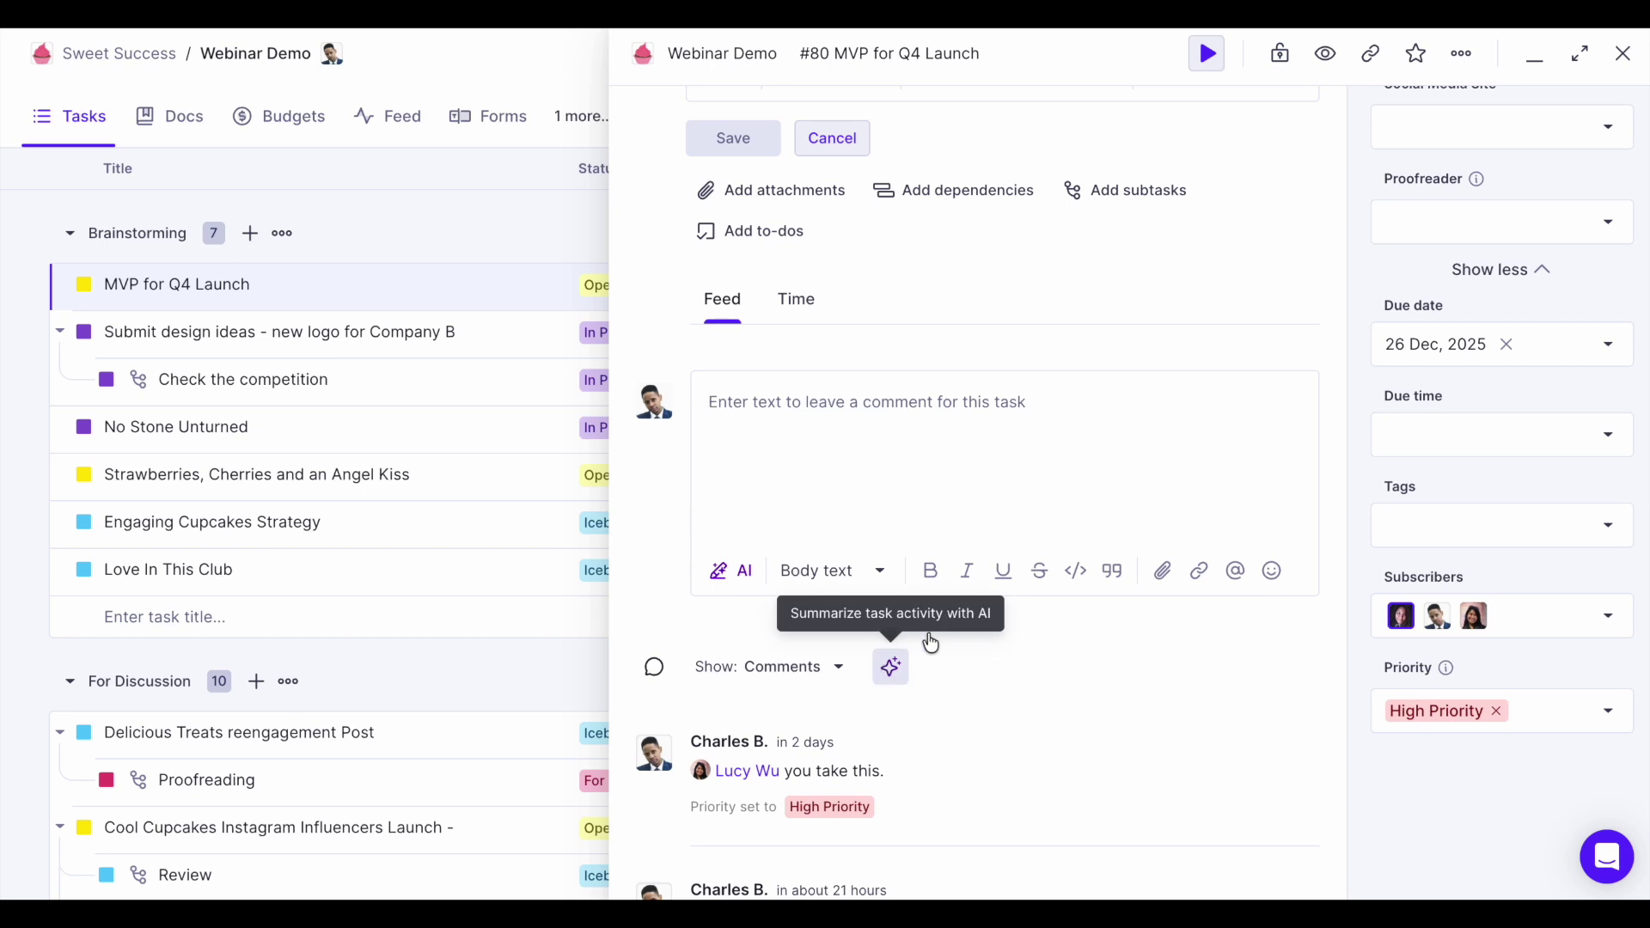
left_click(1529, 629)
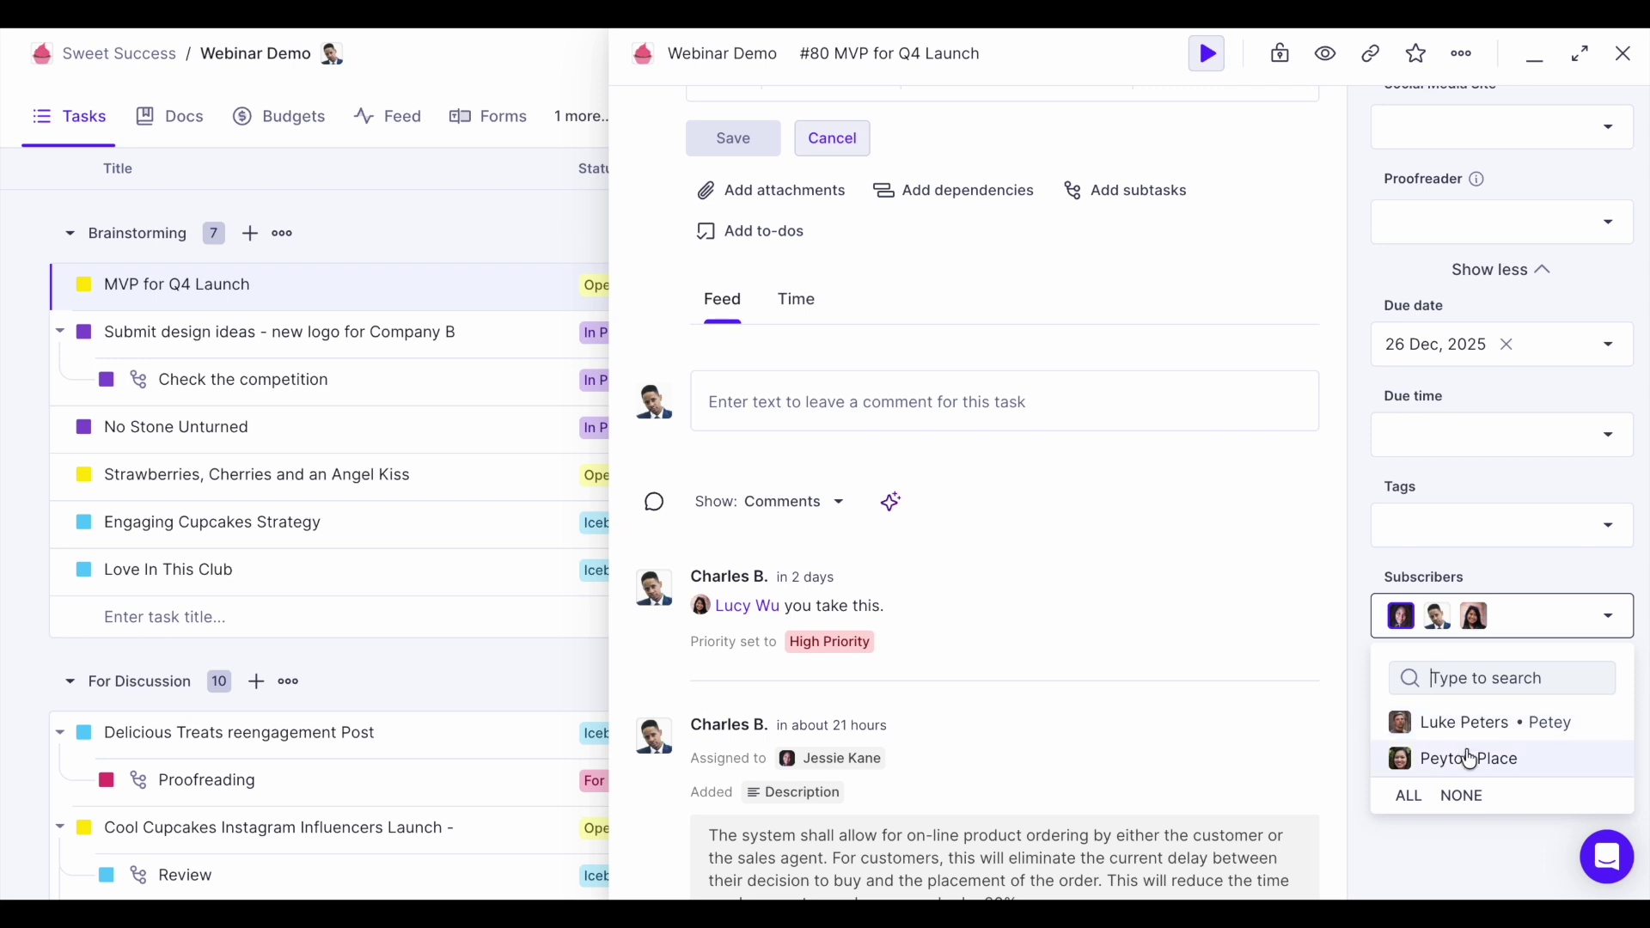
left_click(1177, 632)
scroll(1178, 627, "up", 5)
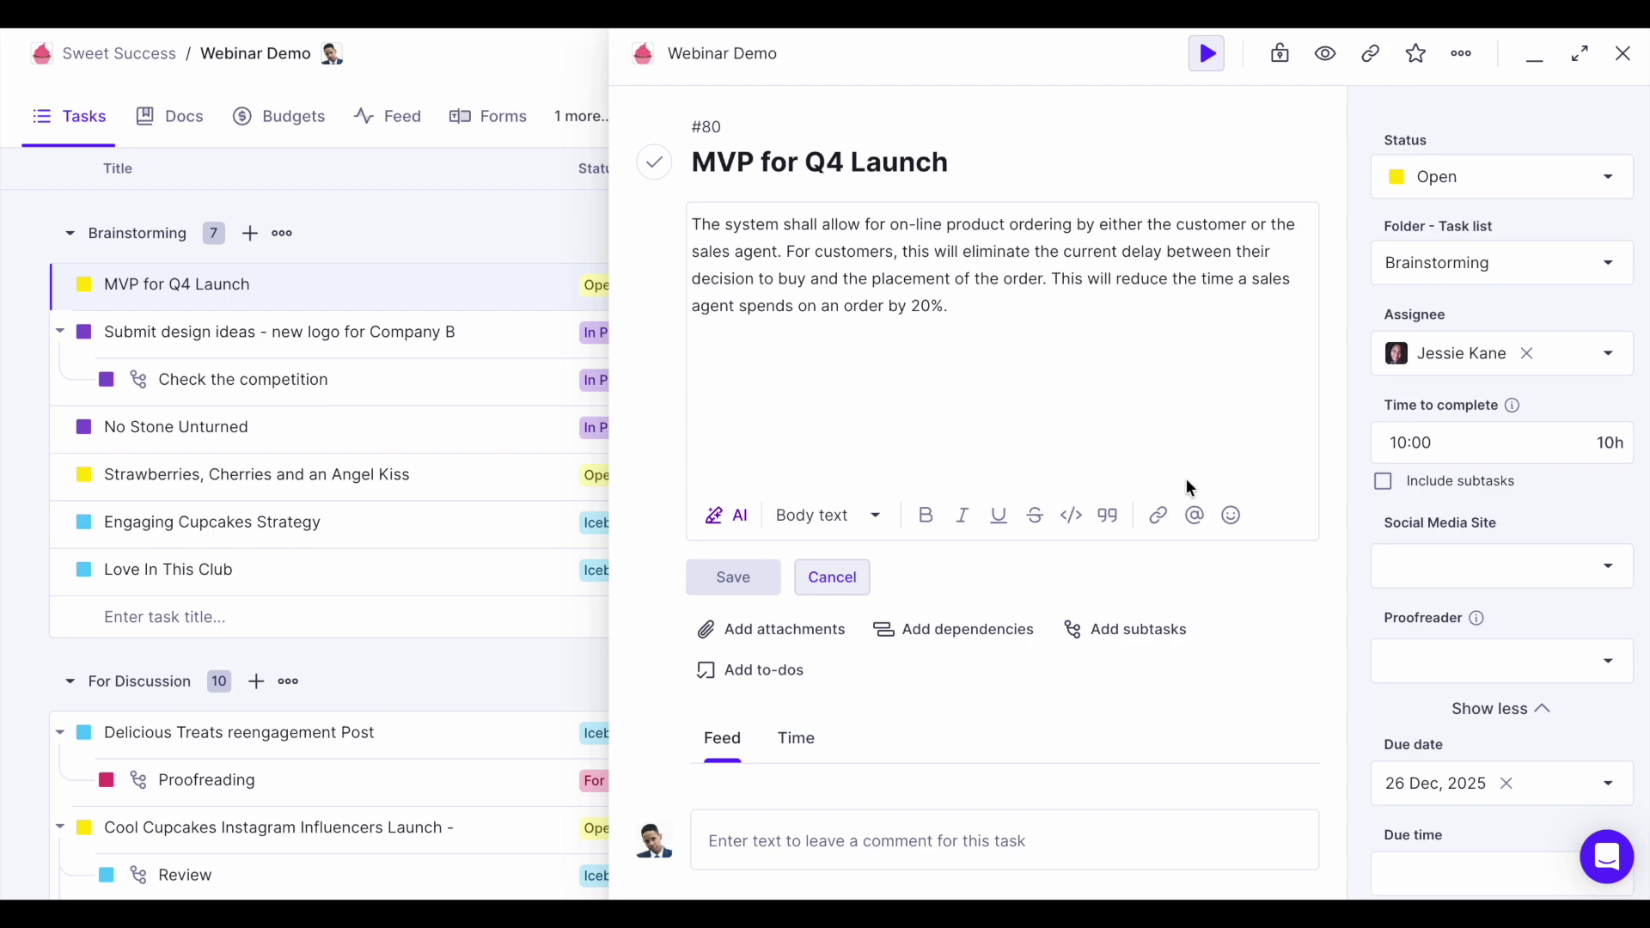
key("Escape")
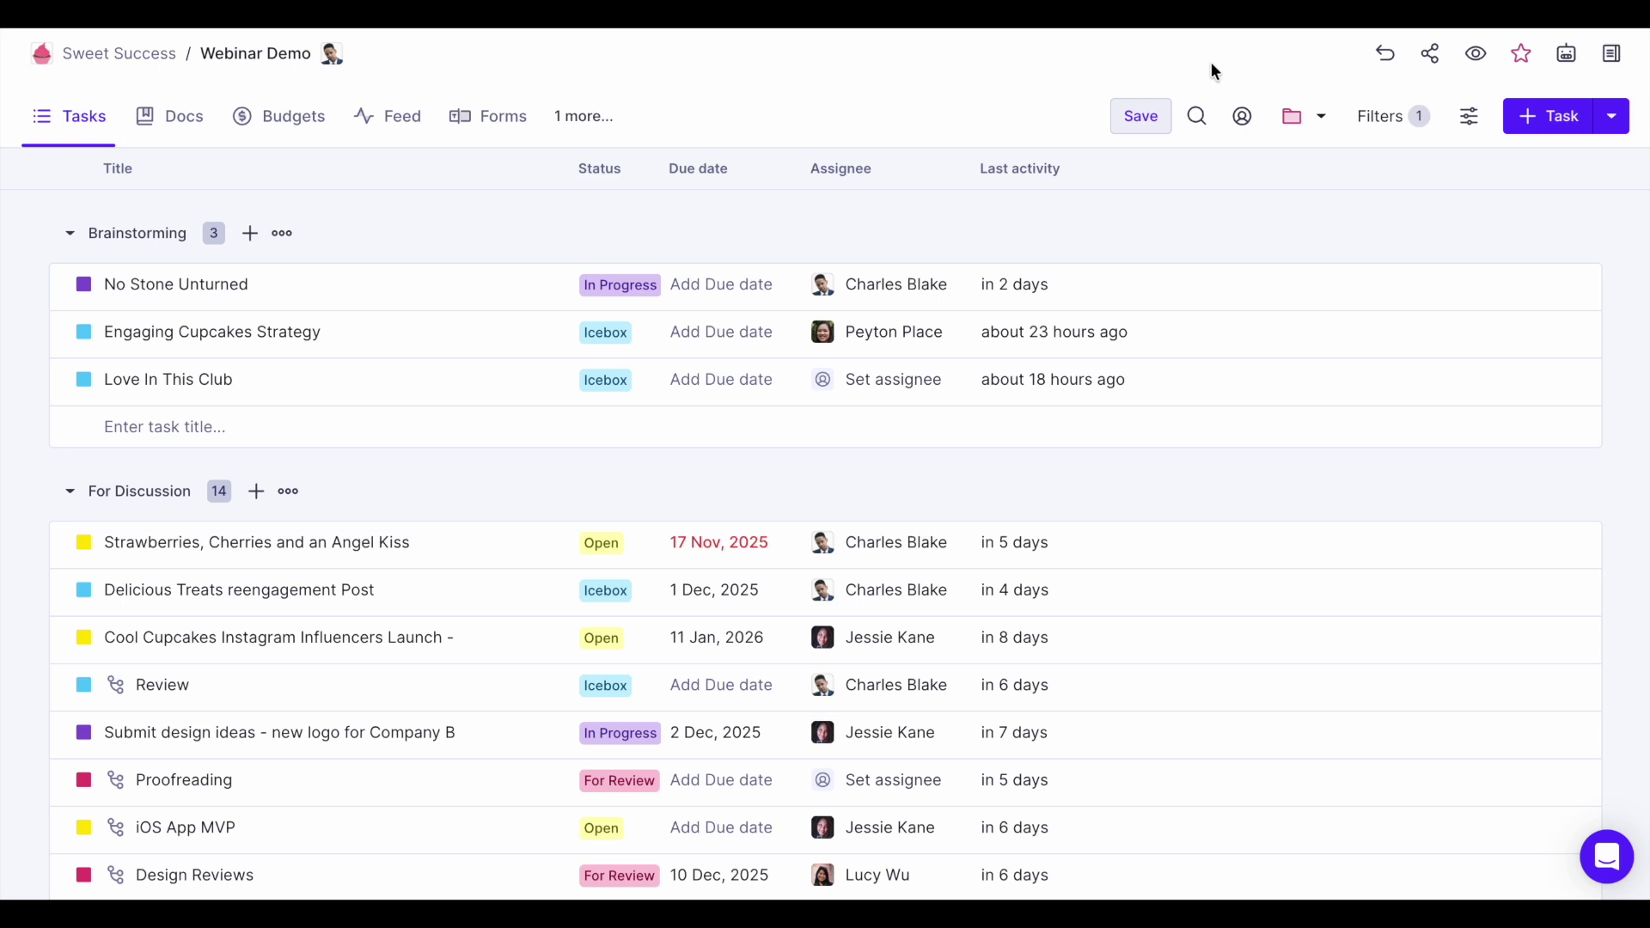
Switch the task view to the Board layout and move No Stone Unturned from Brainstorming to For Discussion
left_click(1468, 116)
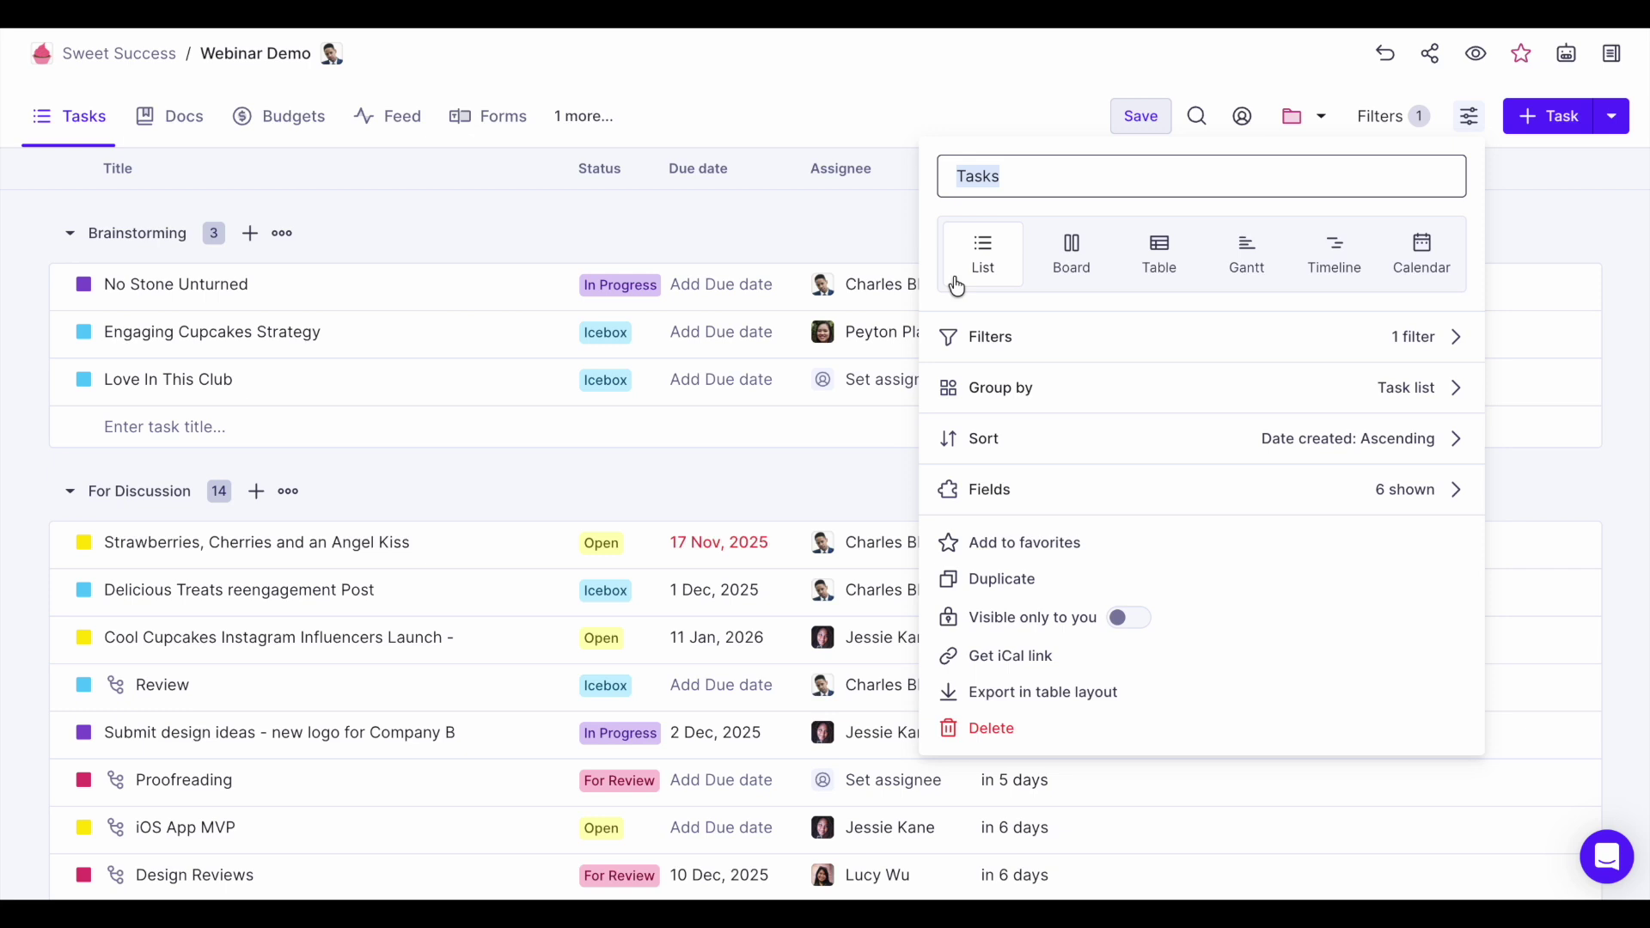
left_click(782, 235)
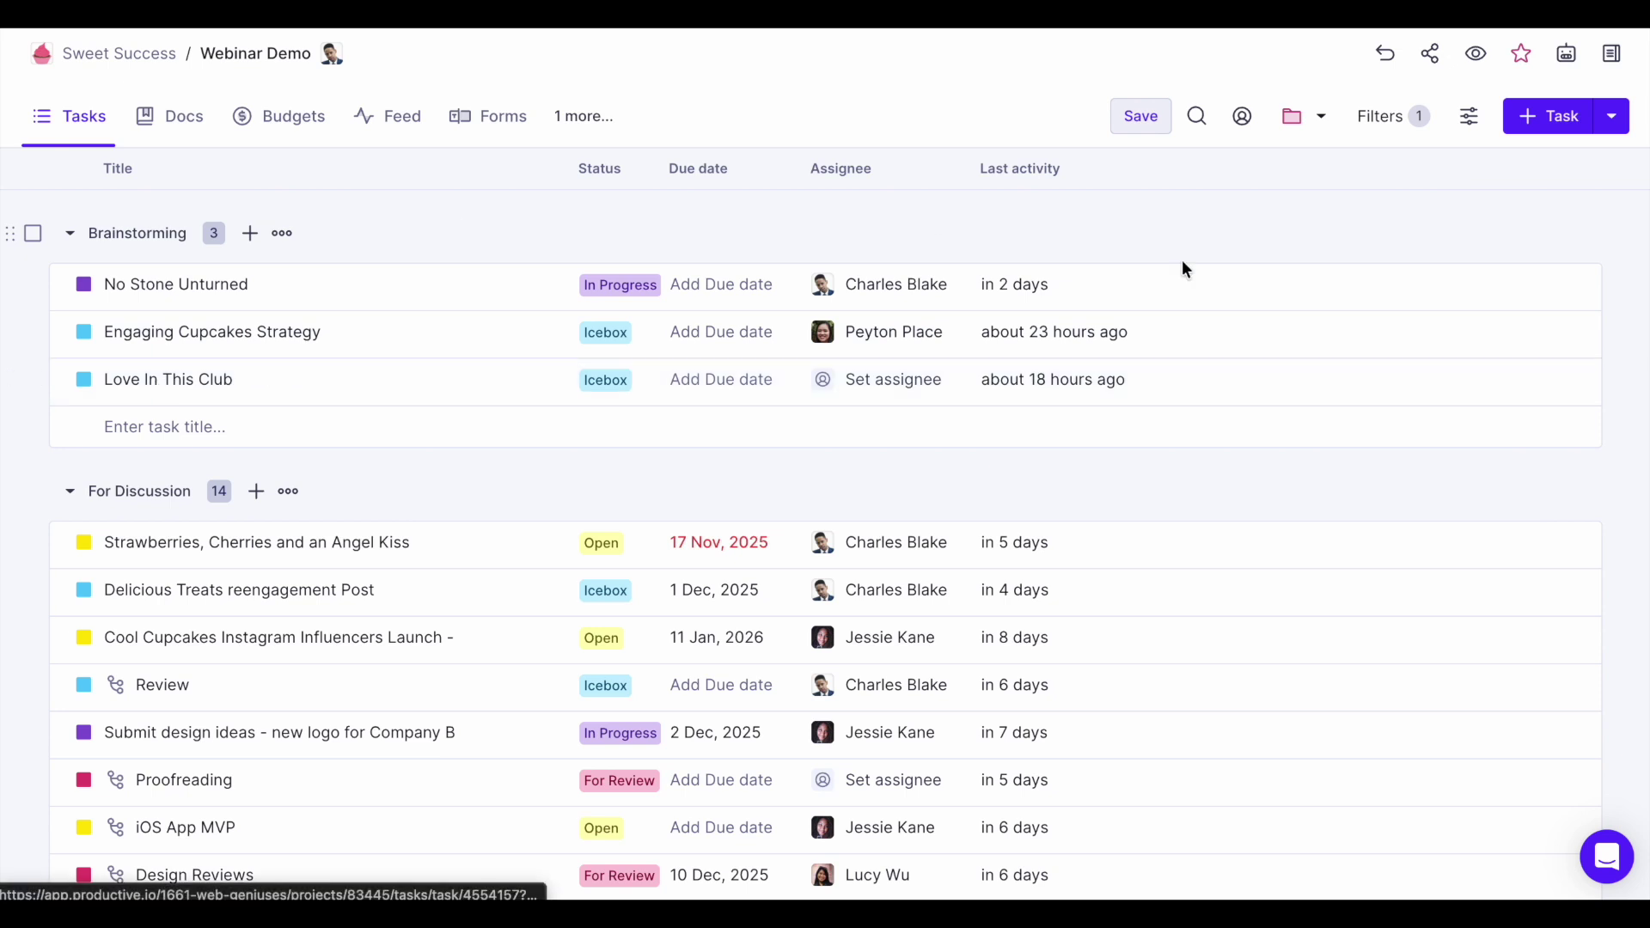
left_click(1483, 116)
left_click(1070, 254)
left_click(949, 70)
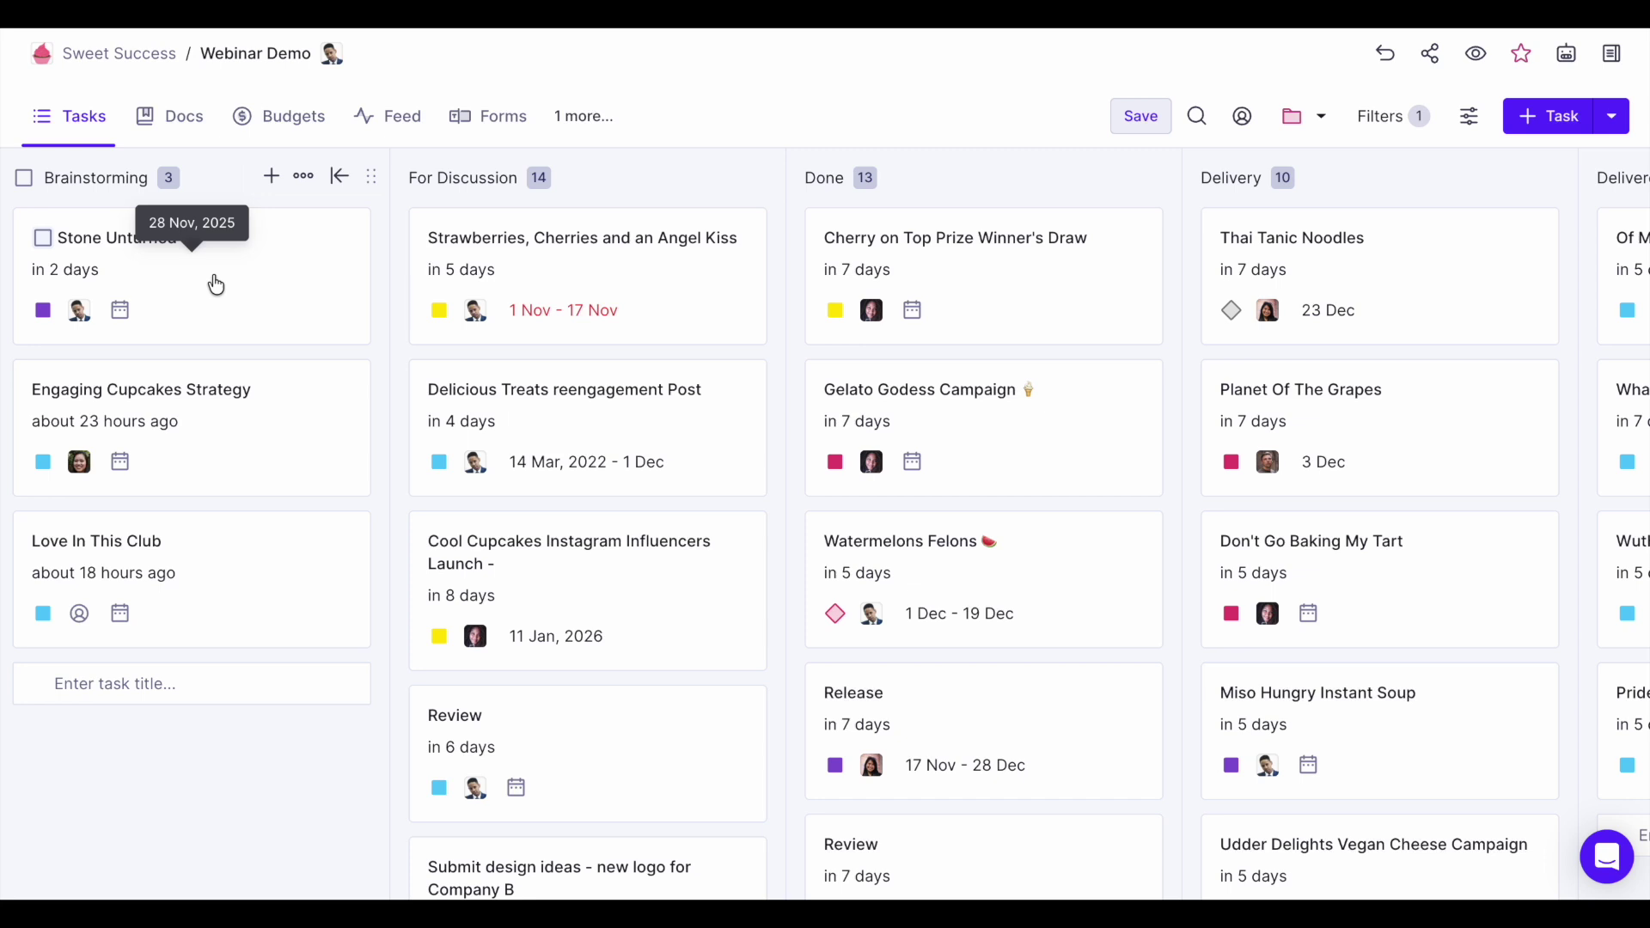
left_click_drag(217, 276, 570, 265)
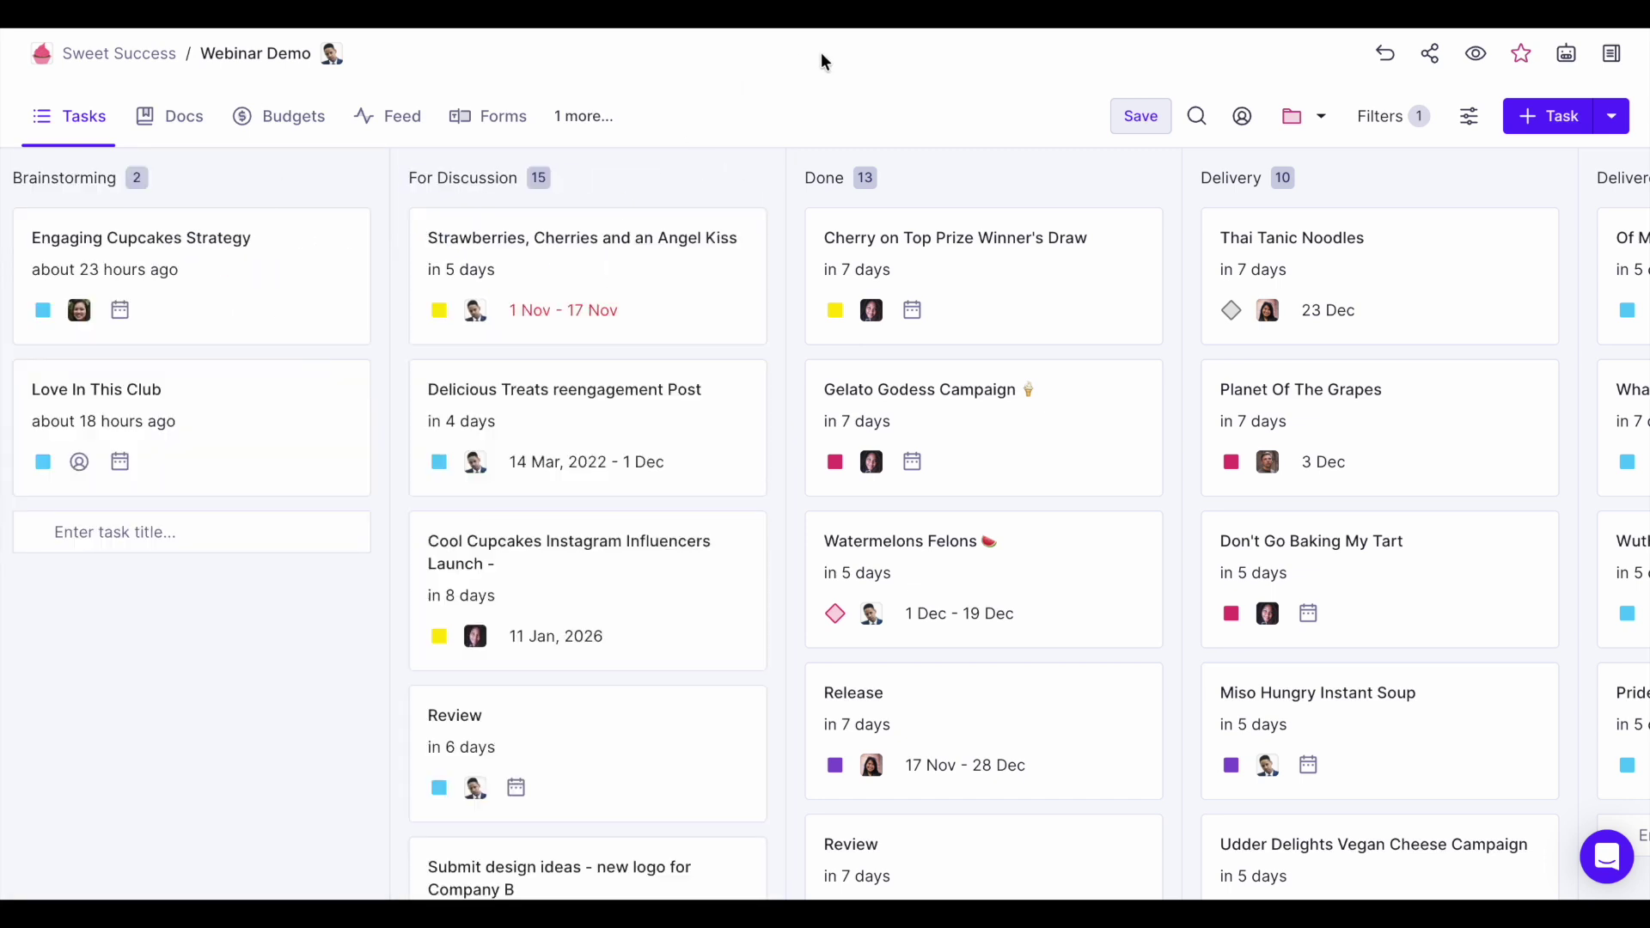
Show the project's tasks in the Table layout
left_click(1466, 116)
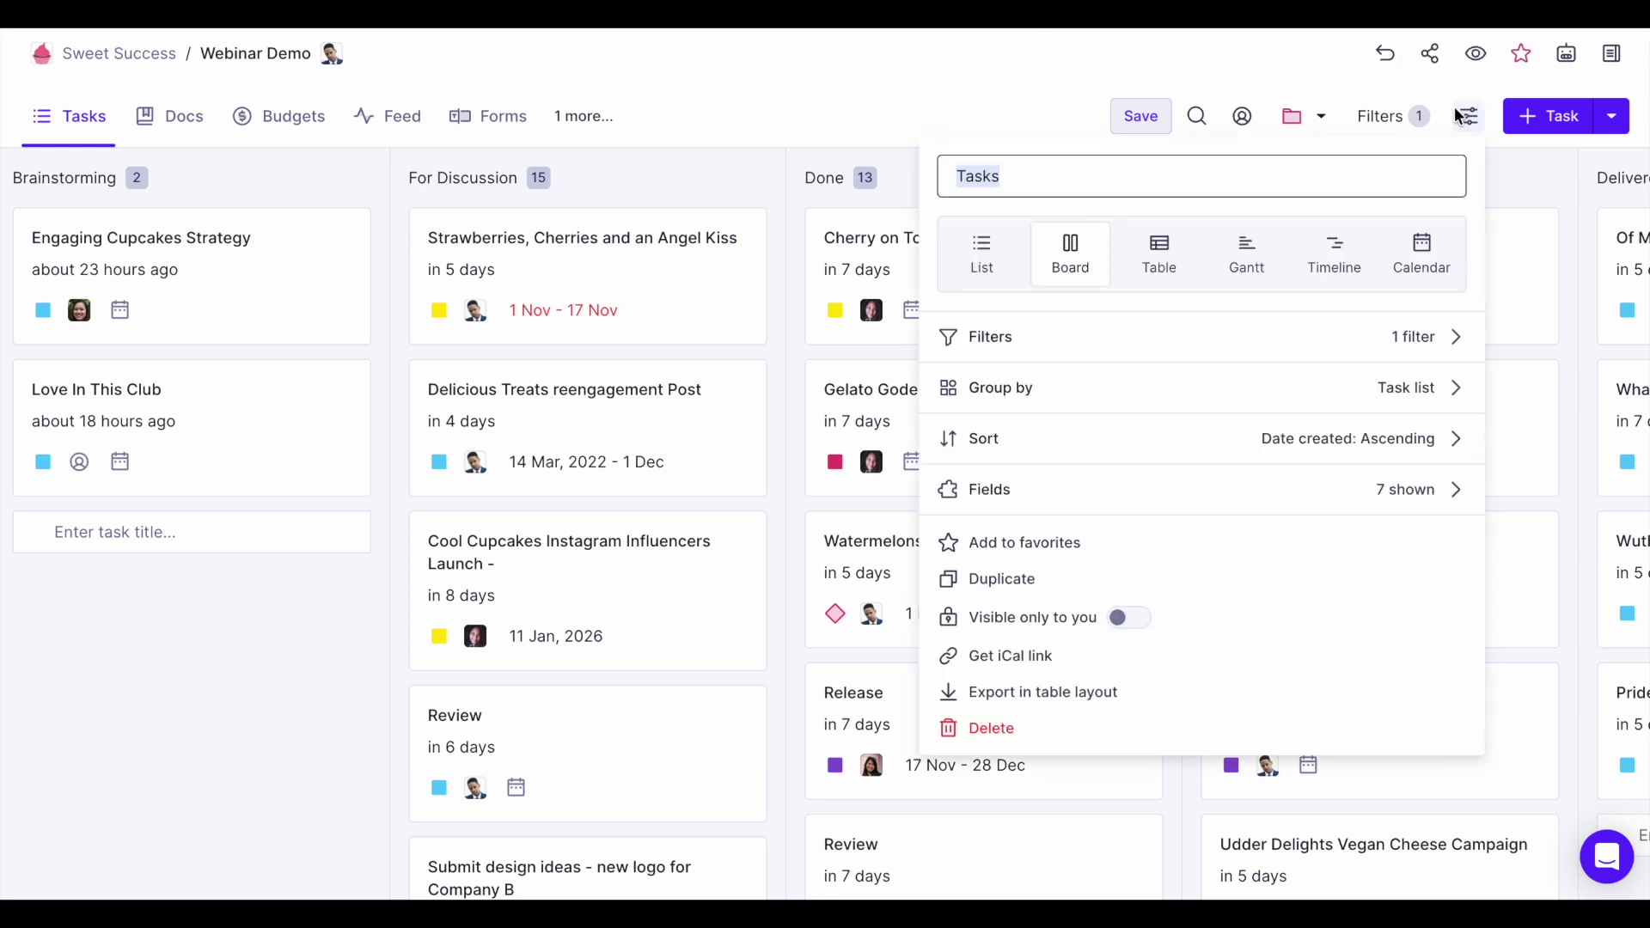
left_click(1162, 249)
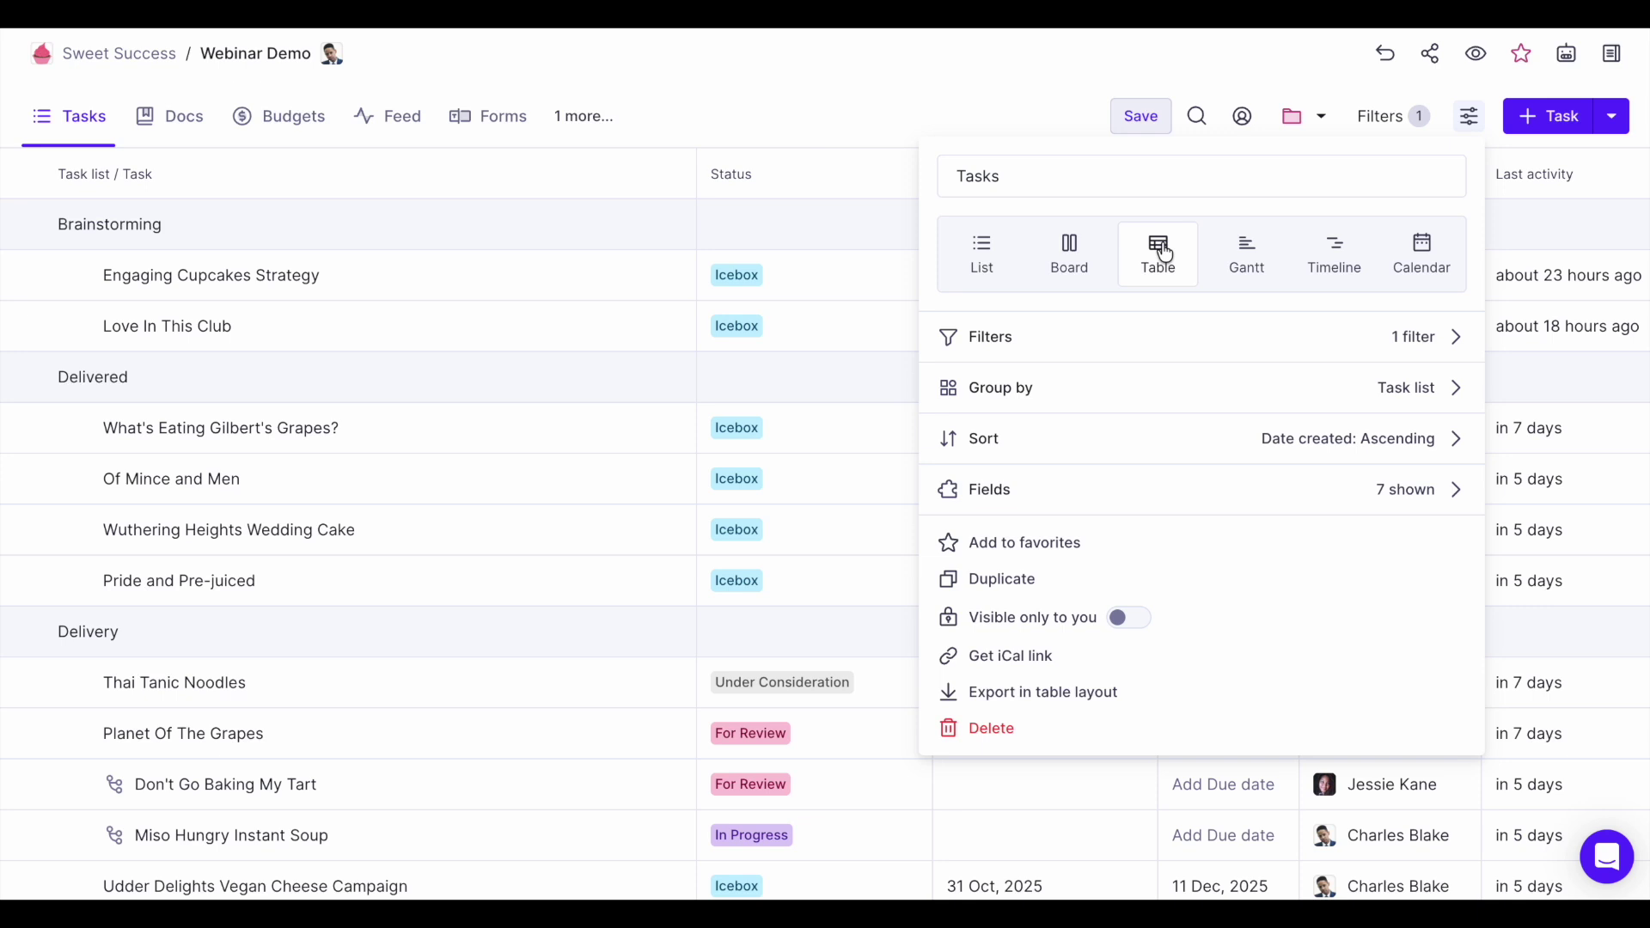
left_click(935, 103)
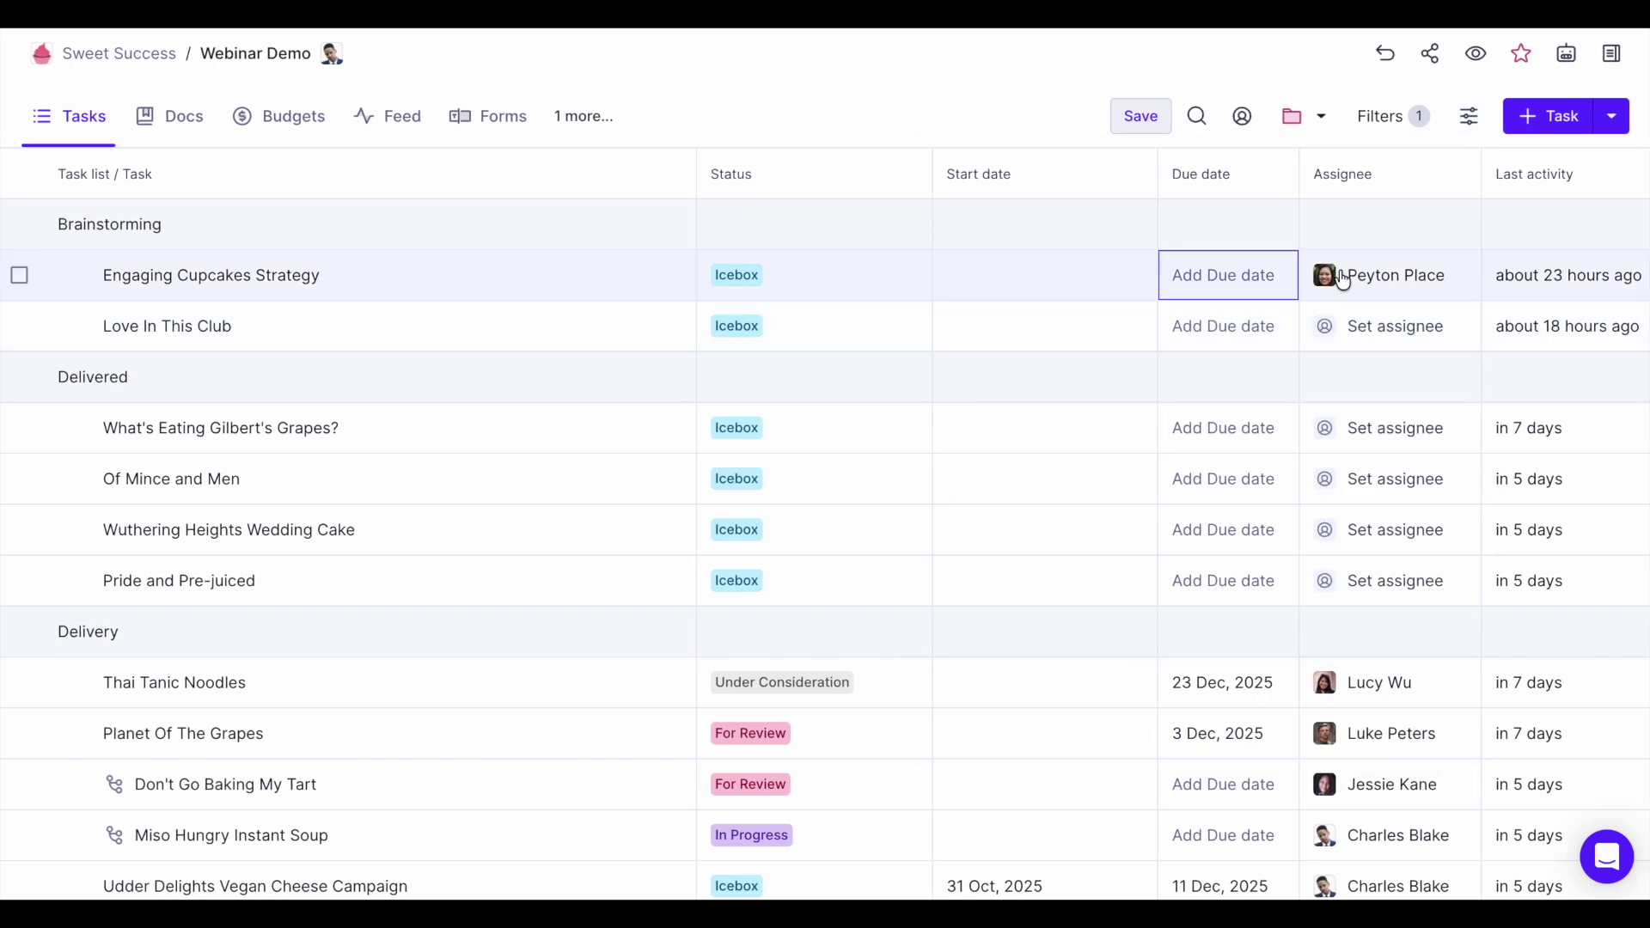
Show the tasks in the Gantt layout and examine the scheduled tasks and their dependencies through December
left_click(1458, 116)
left_click(1246, 253)
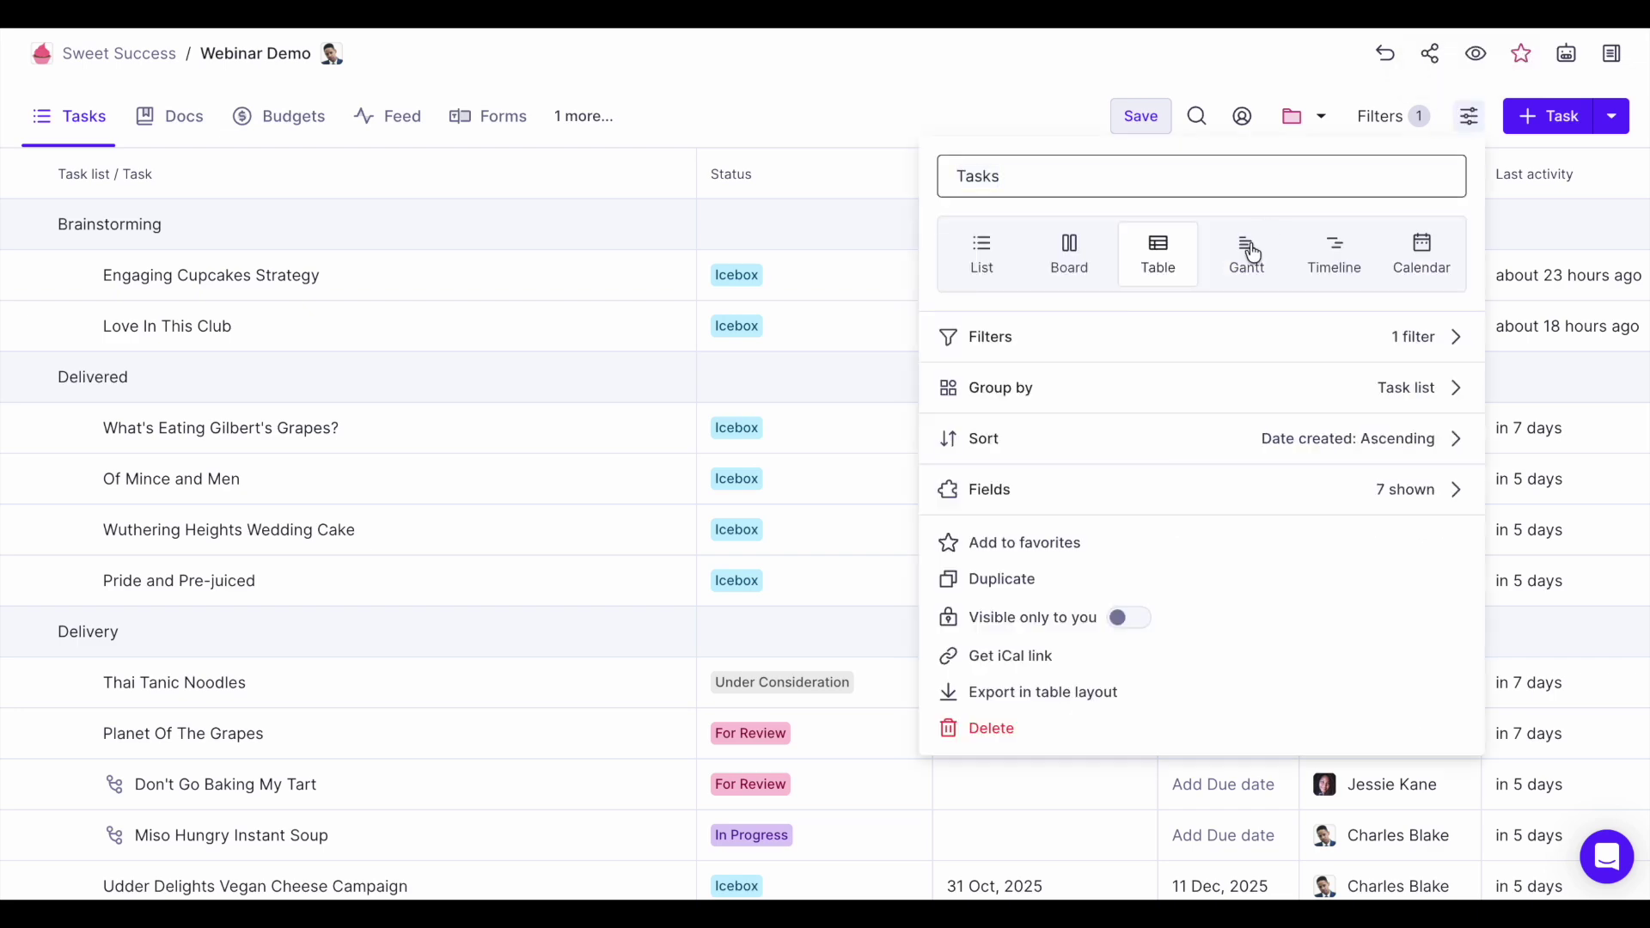
left_click(986, 72)
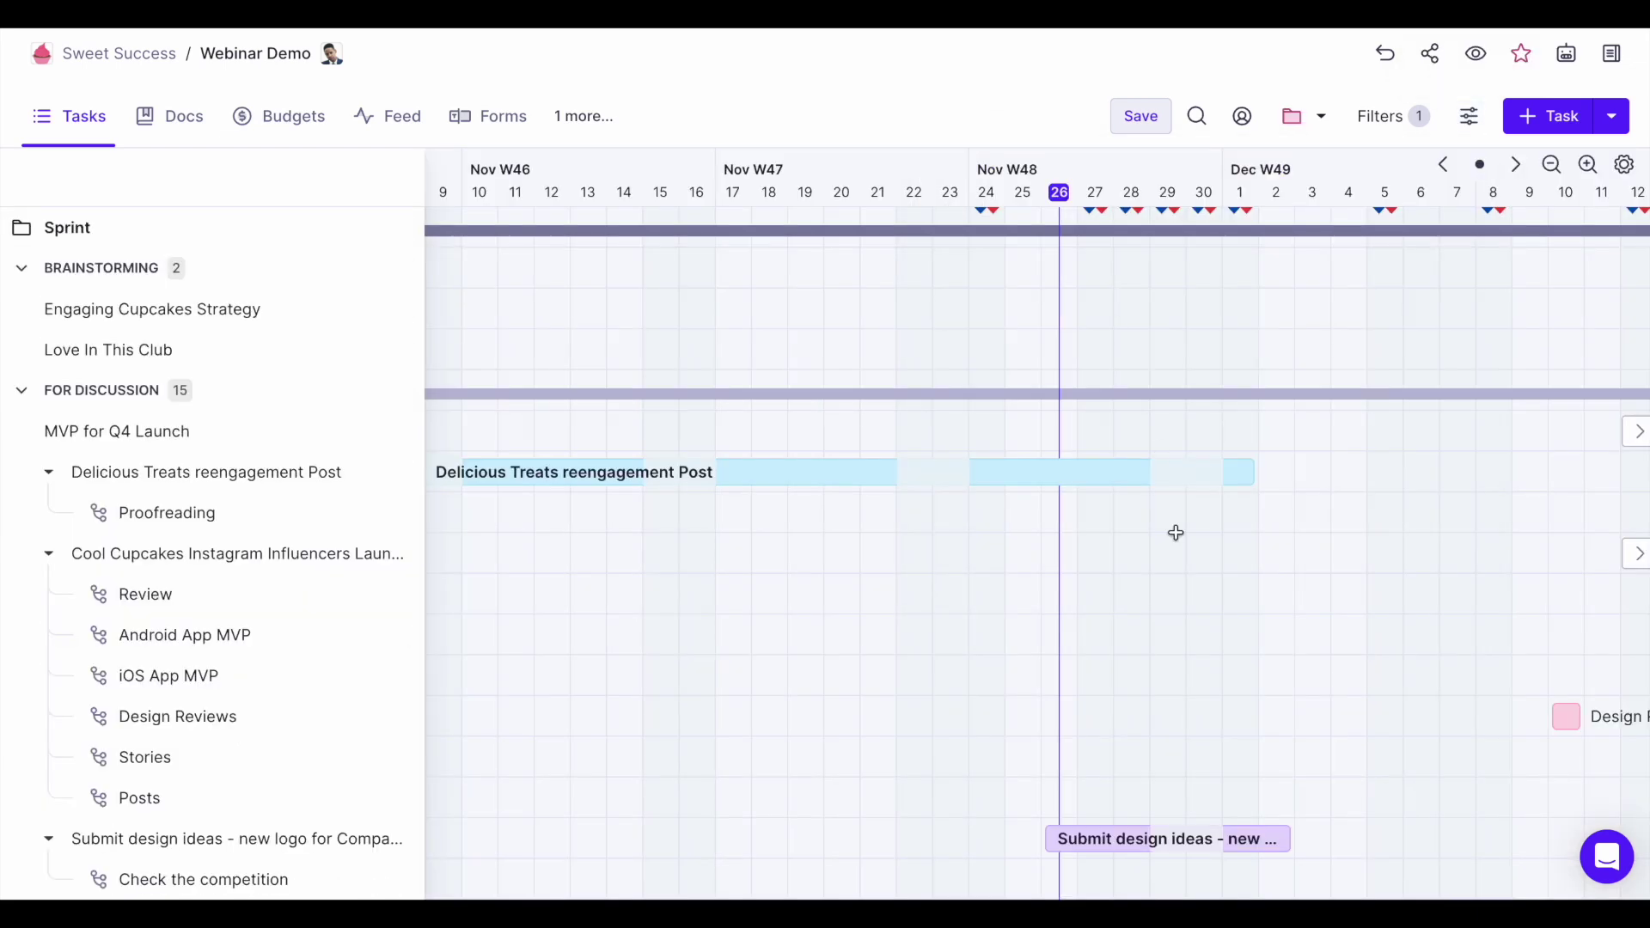
scroll(1175, 538, "down", 8)
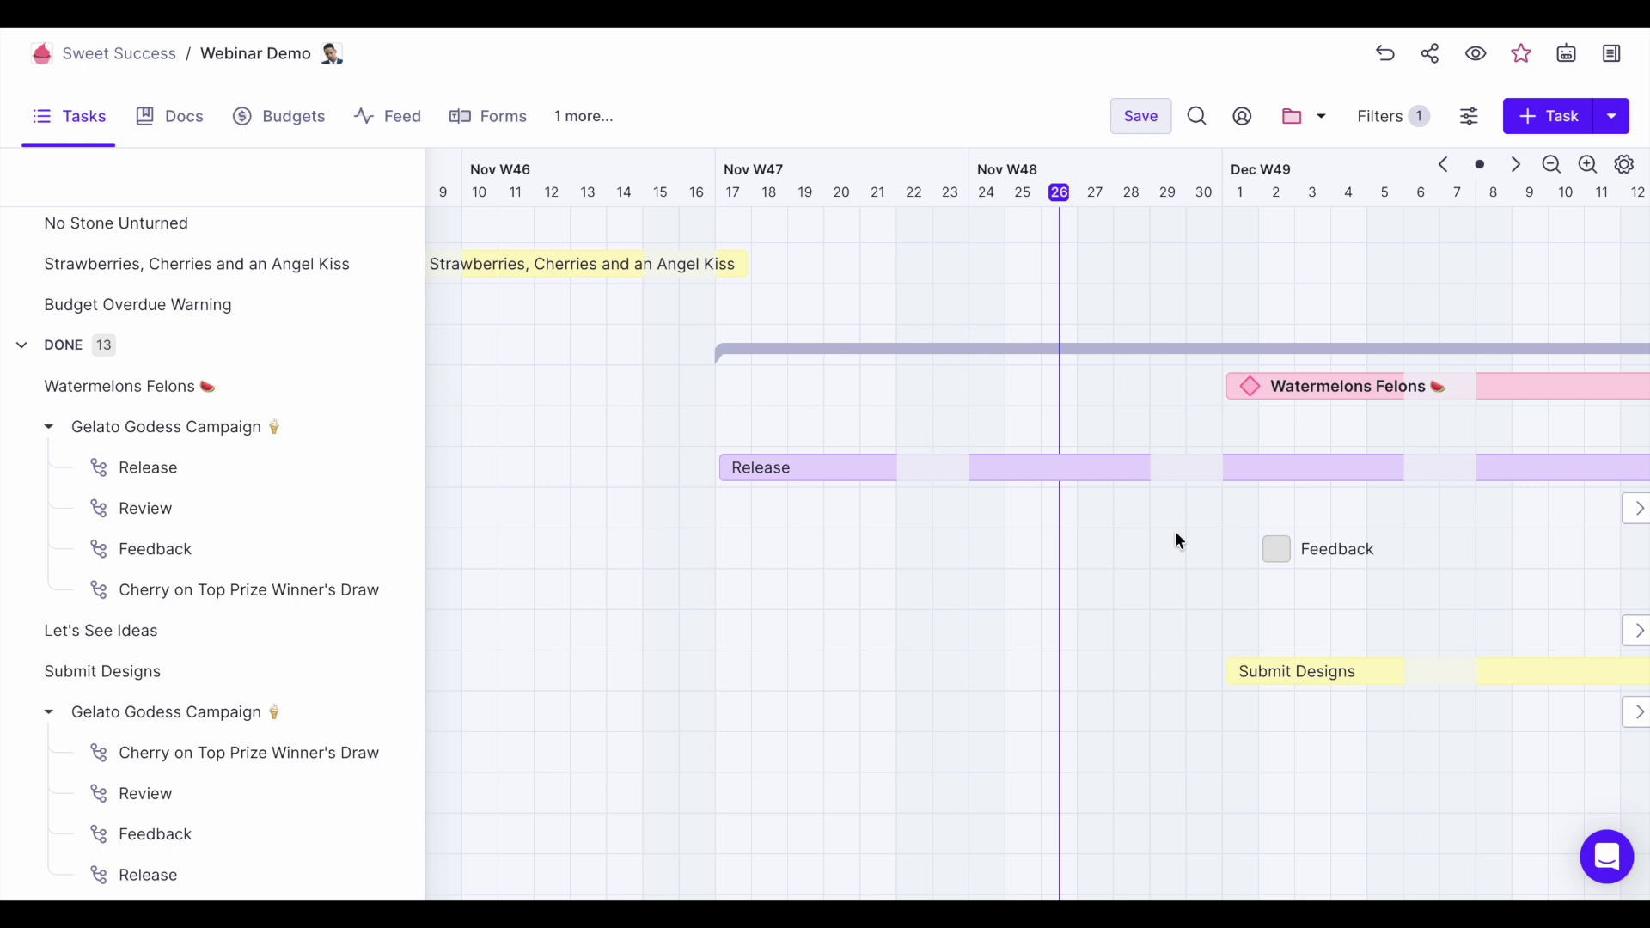
scroll(1173, 529, "down", 2)
scroll(1174, 529, "right", 5)
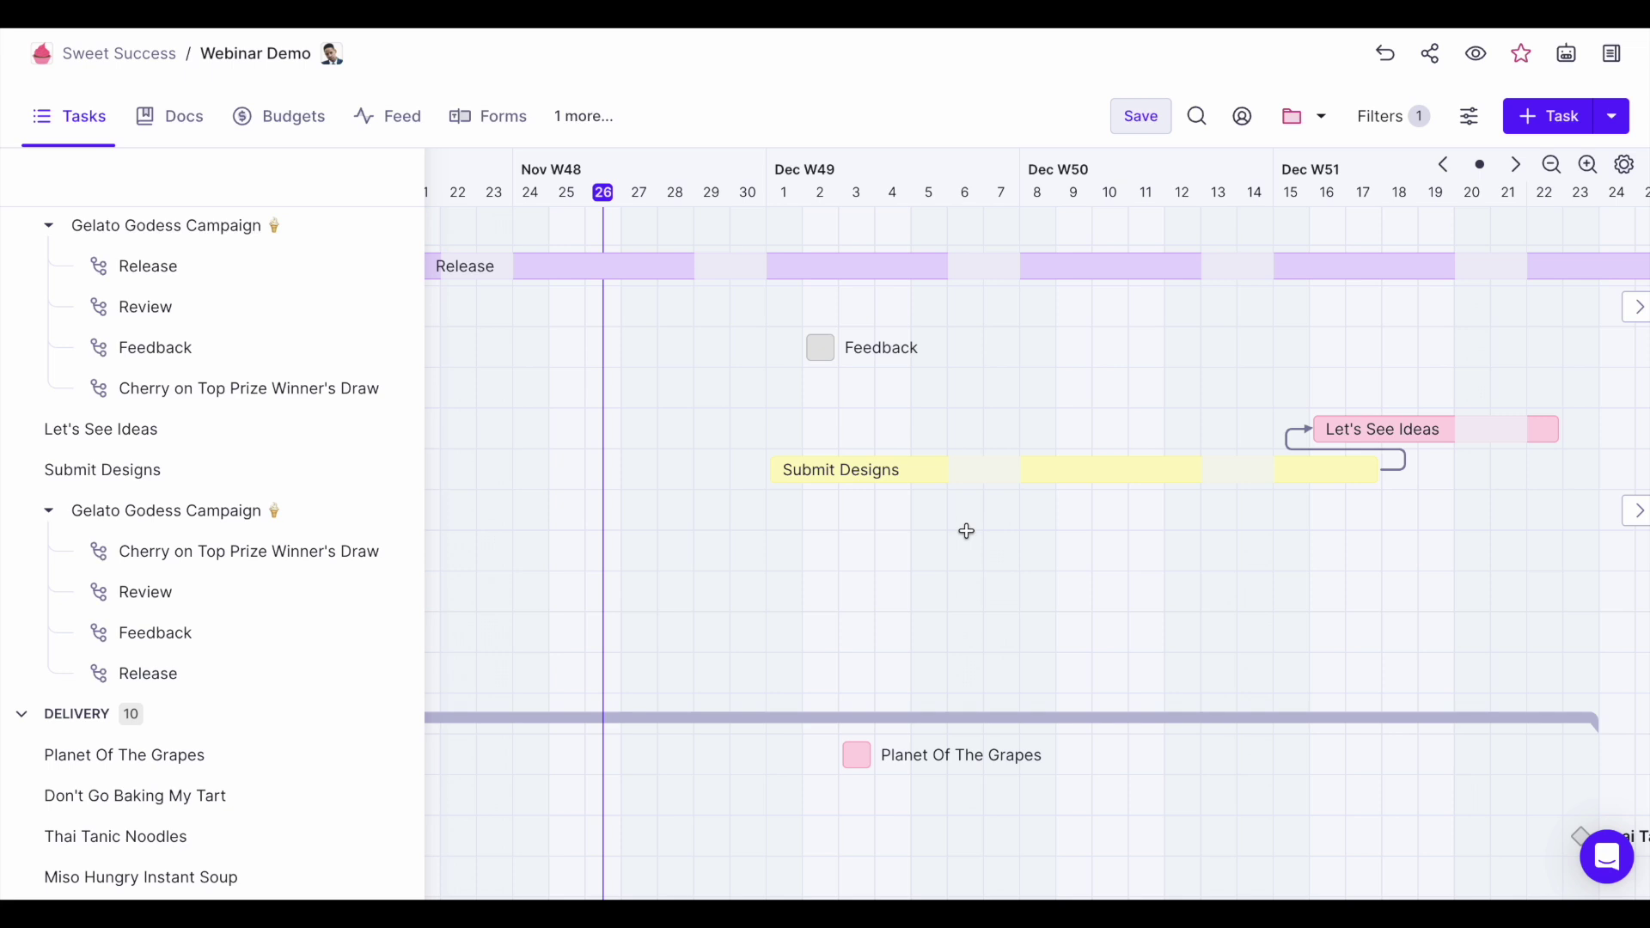
Show the project's tasks in the Timeline layout grouped by task list
left_click(1469, 116)
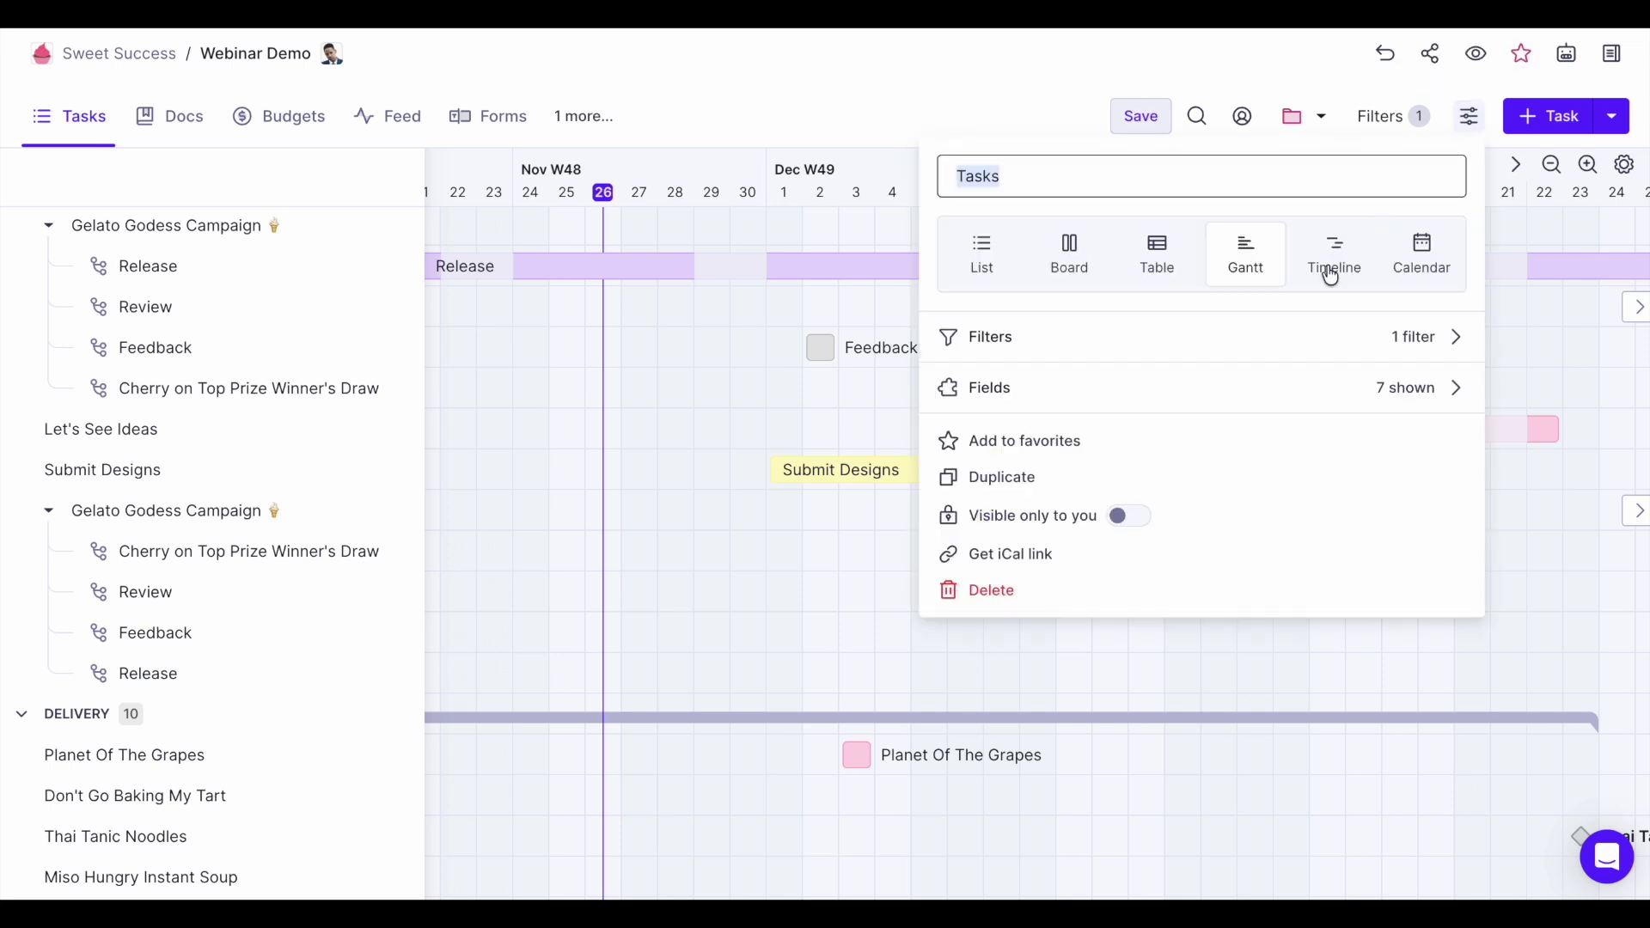
left_click(1330, 274)
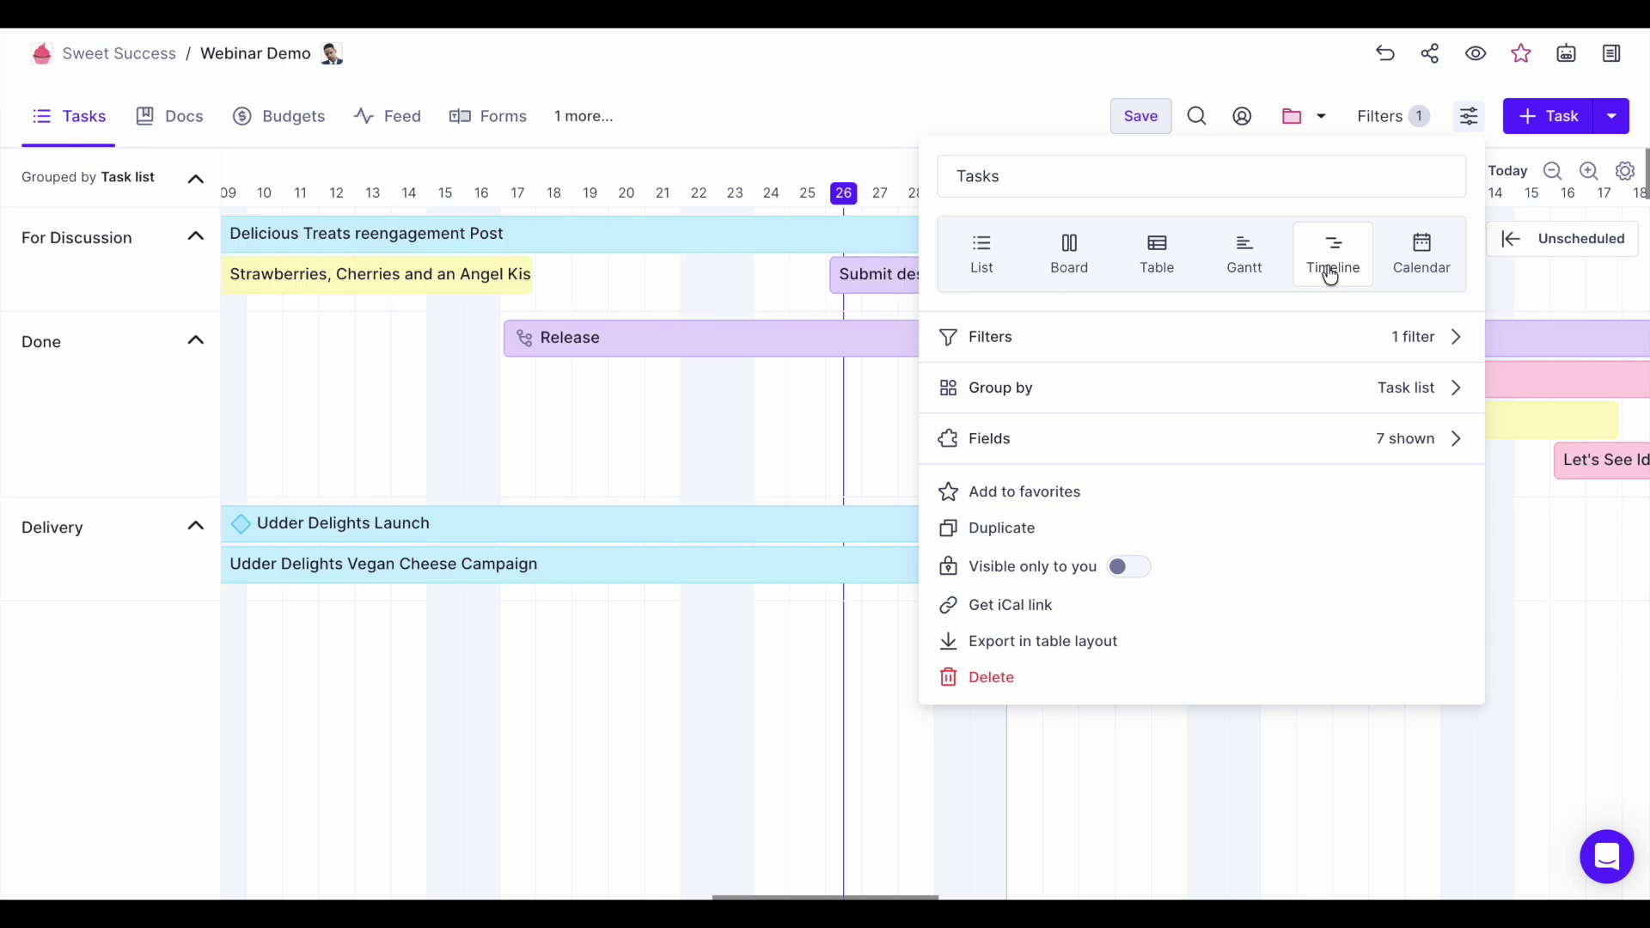
left_click(704, 415)
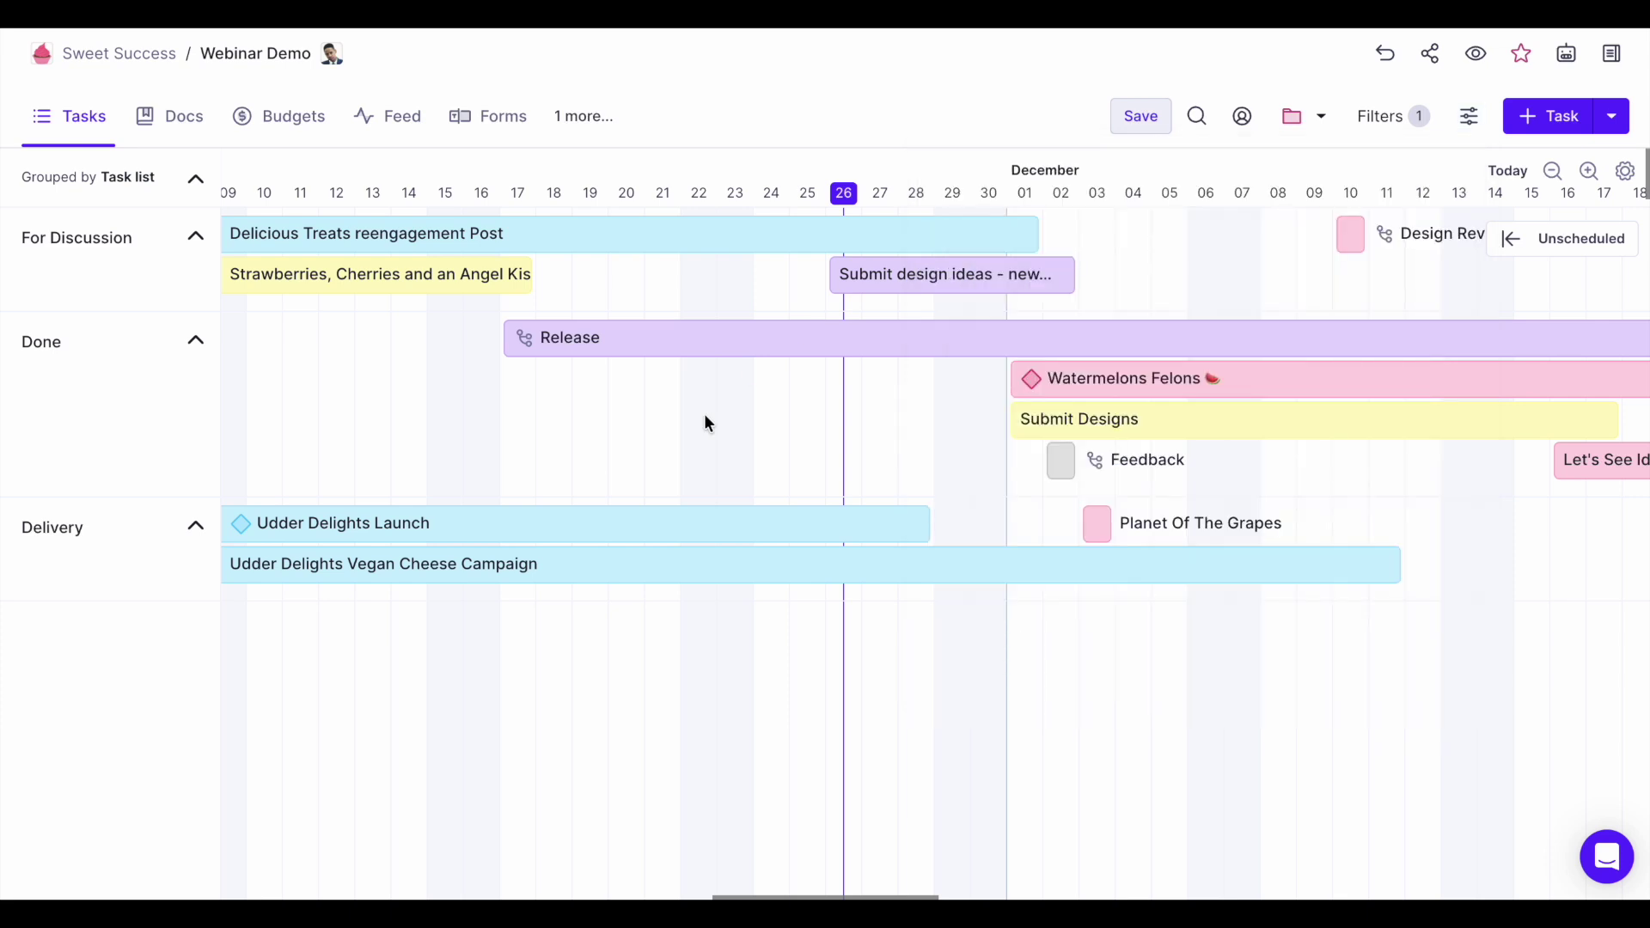
Show the tasks in the Calendar layout and return the view to the List layout
left_click(1468, 123)
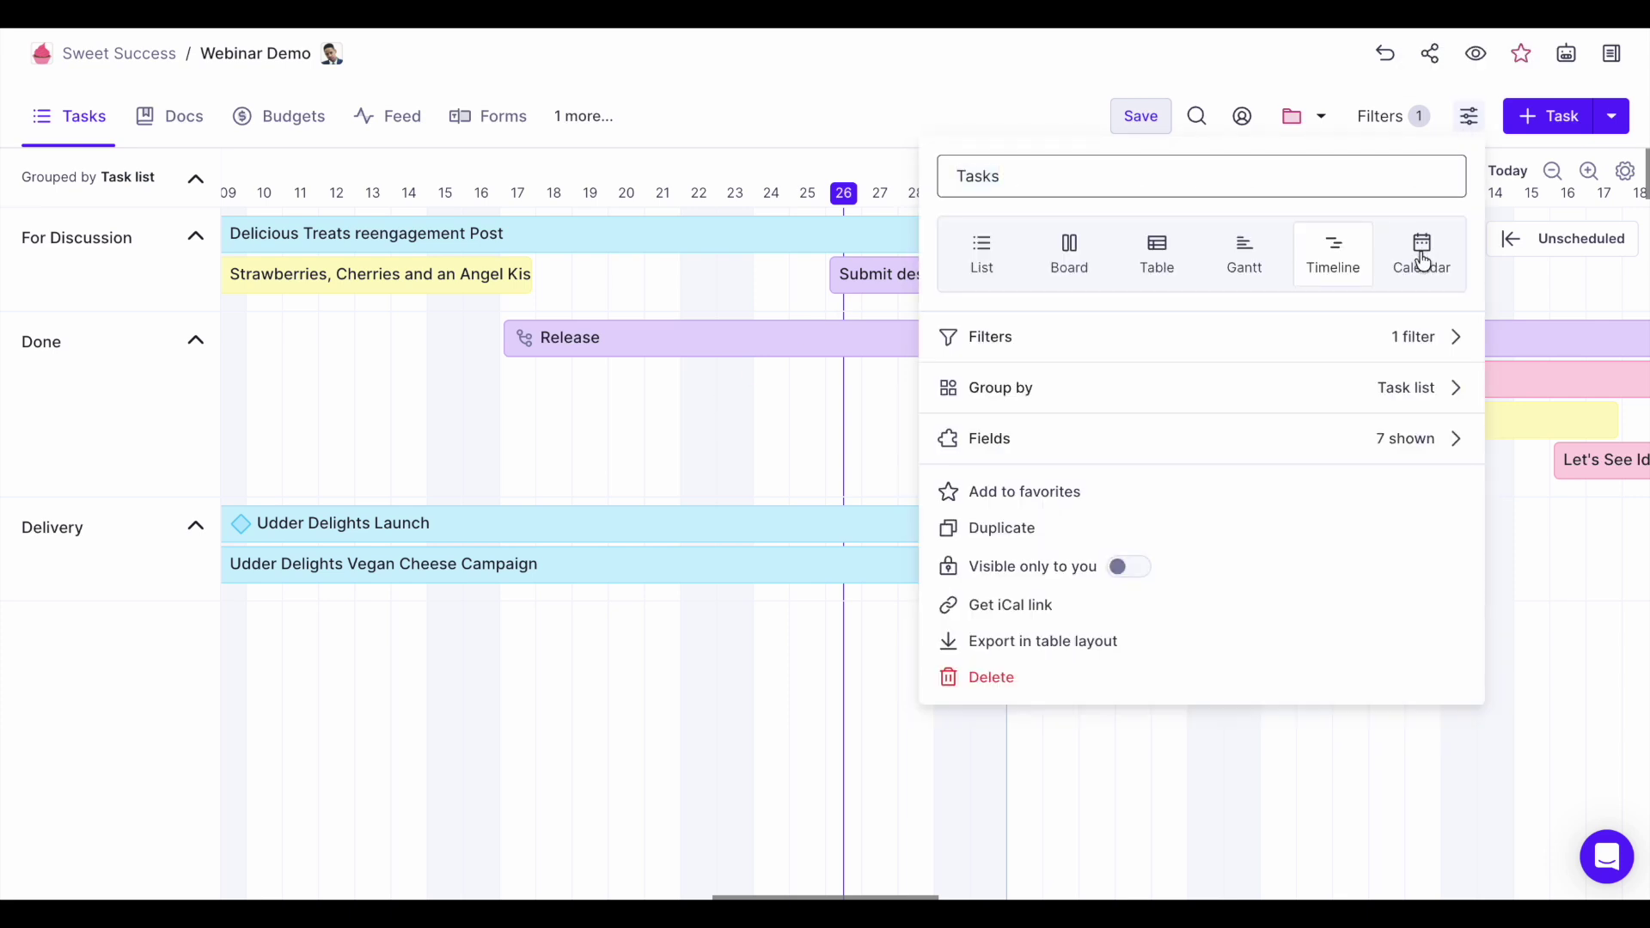
left_click(1422, 258)
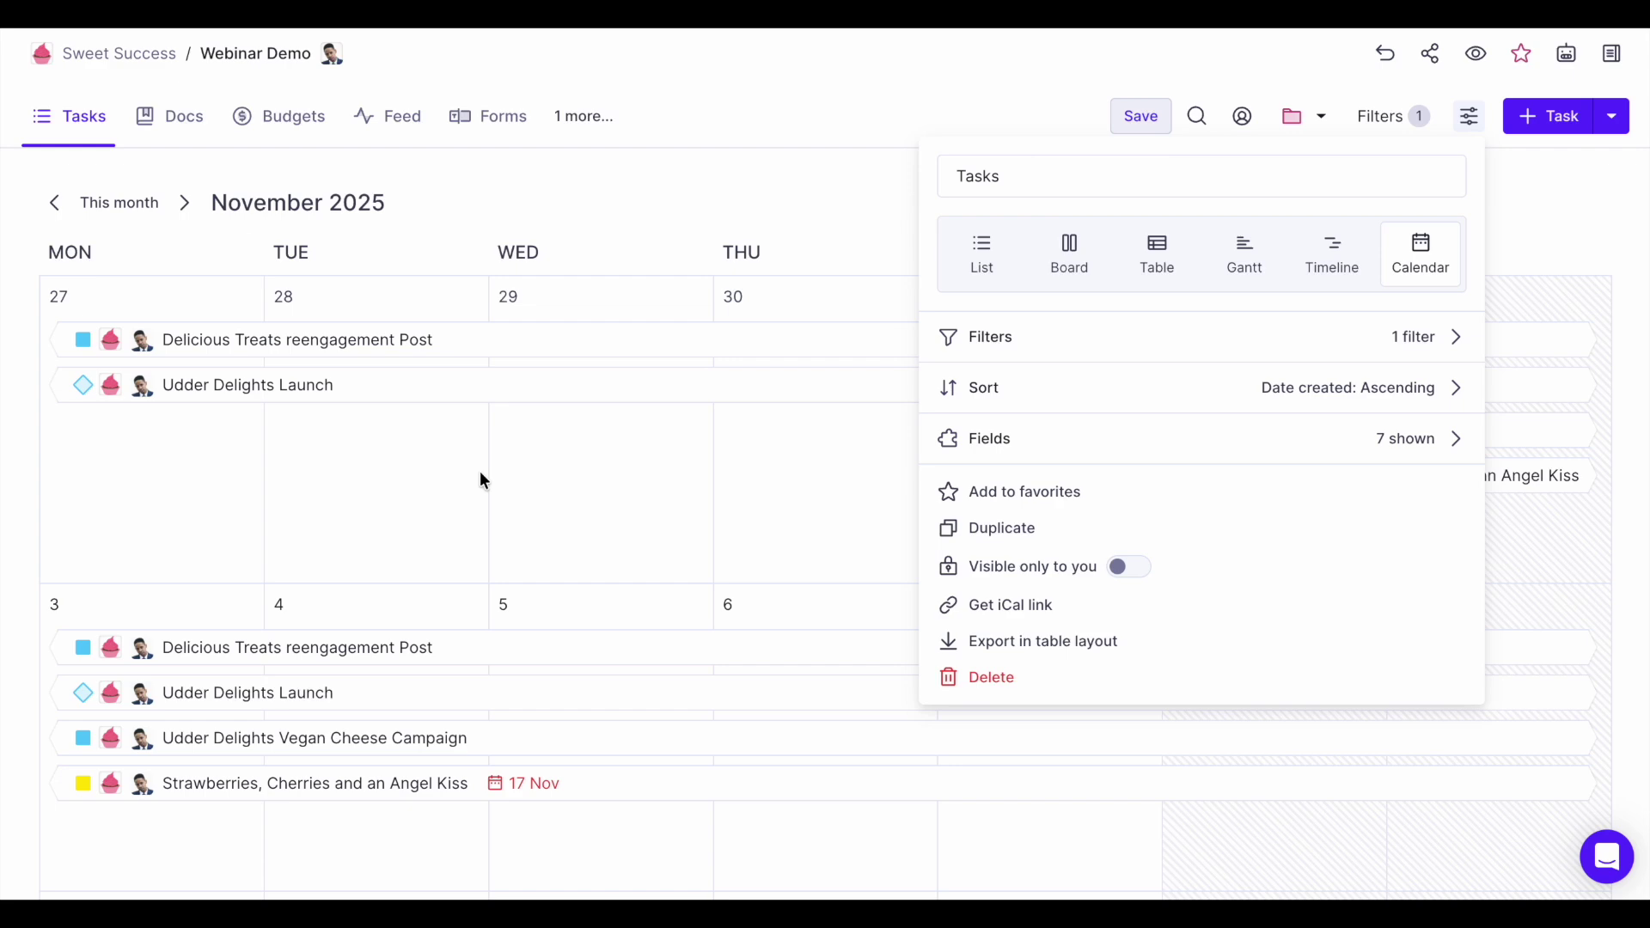
left_click(971, 257)
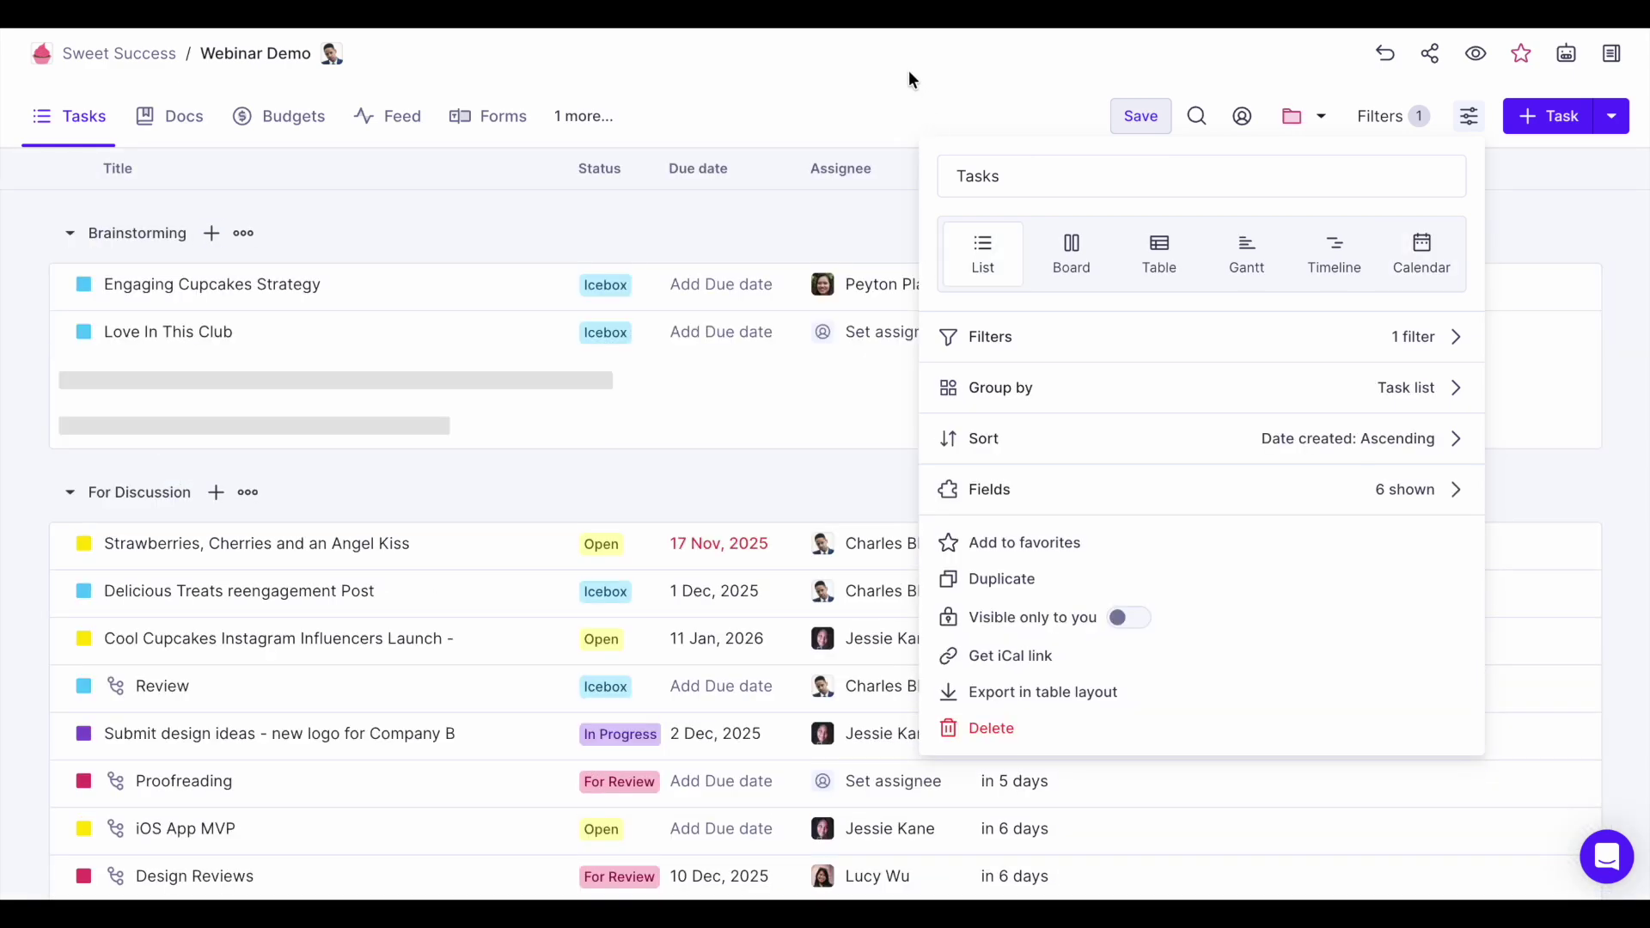
left_click(910, 74)
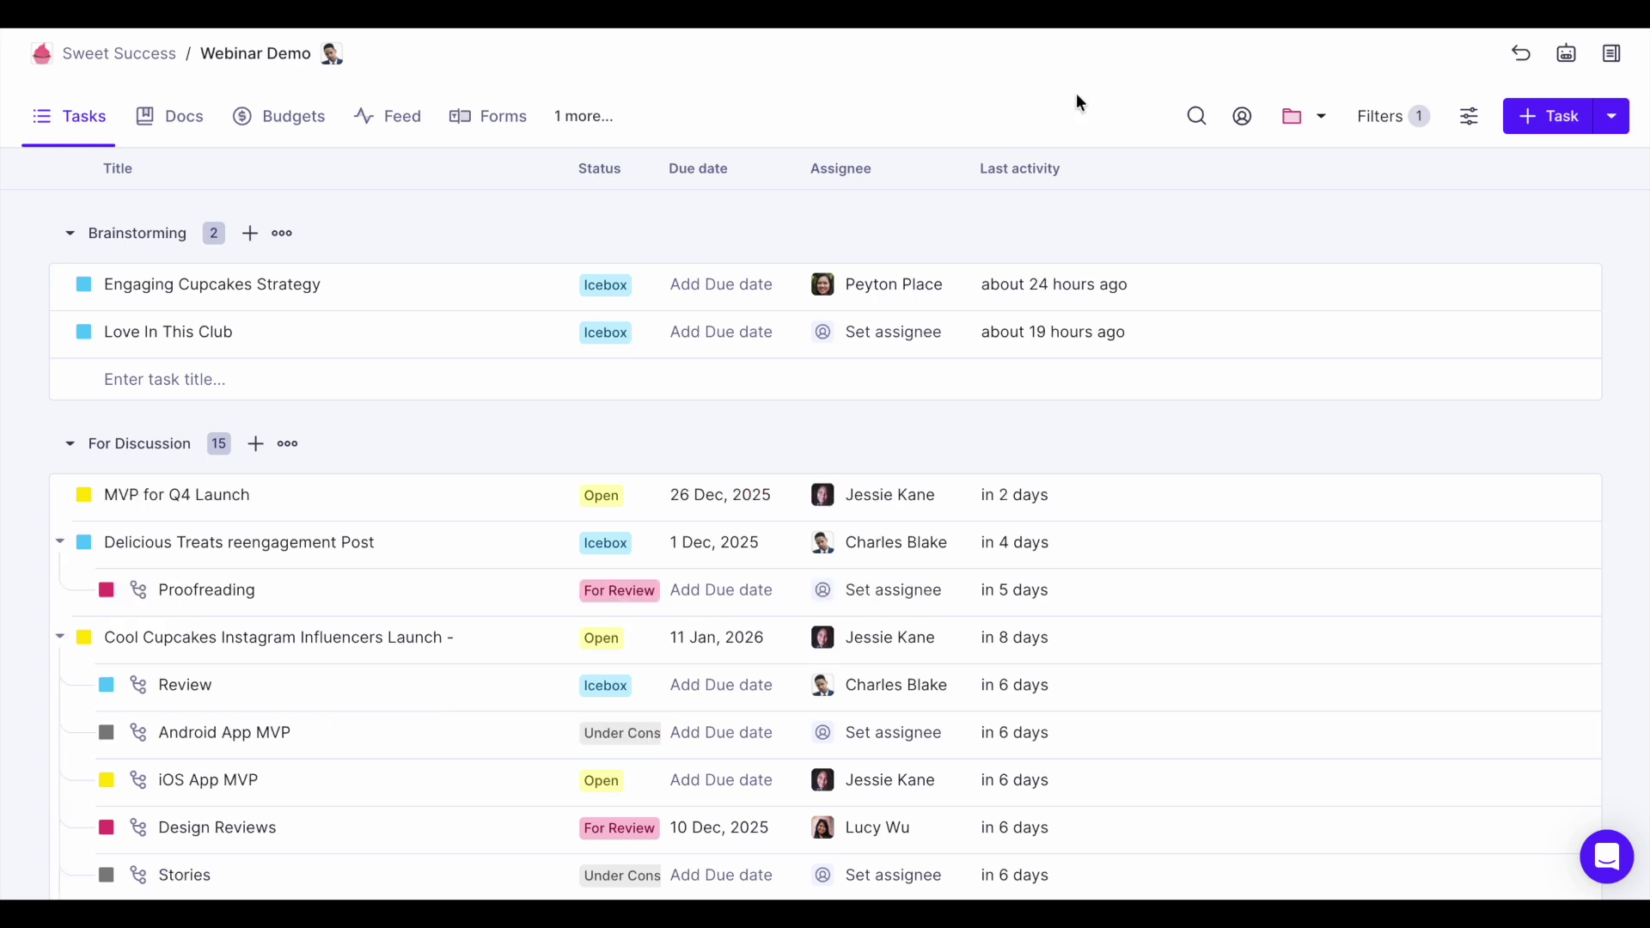
Review the task view's filter settings, the fields available for a new filter and the AI filter options
left_click(1470, 119)
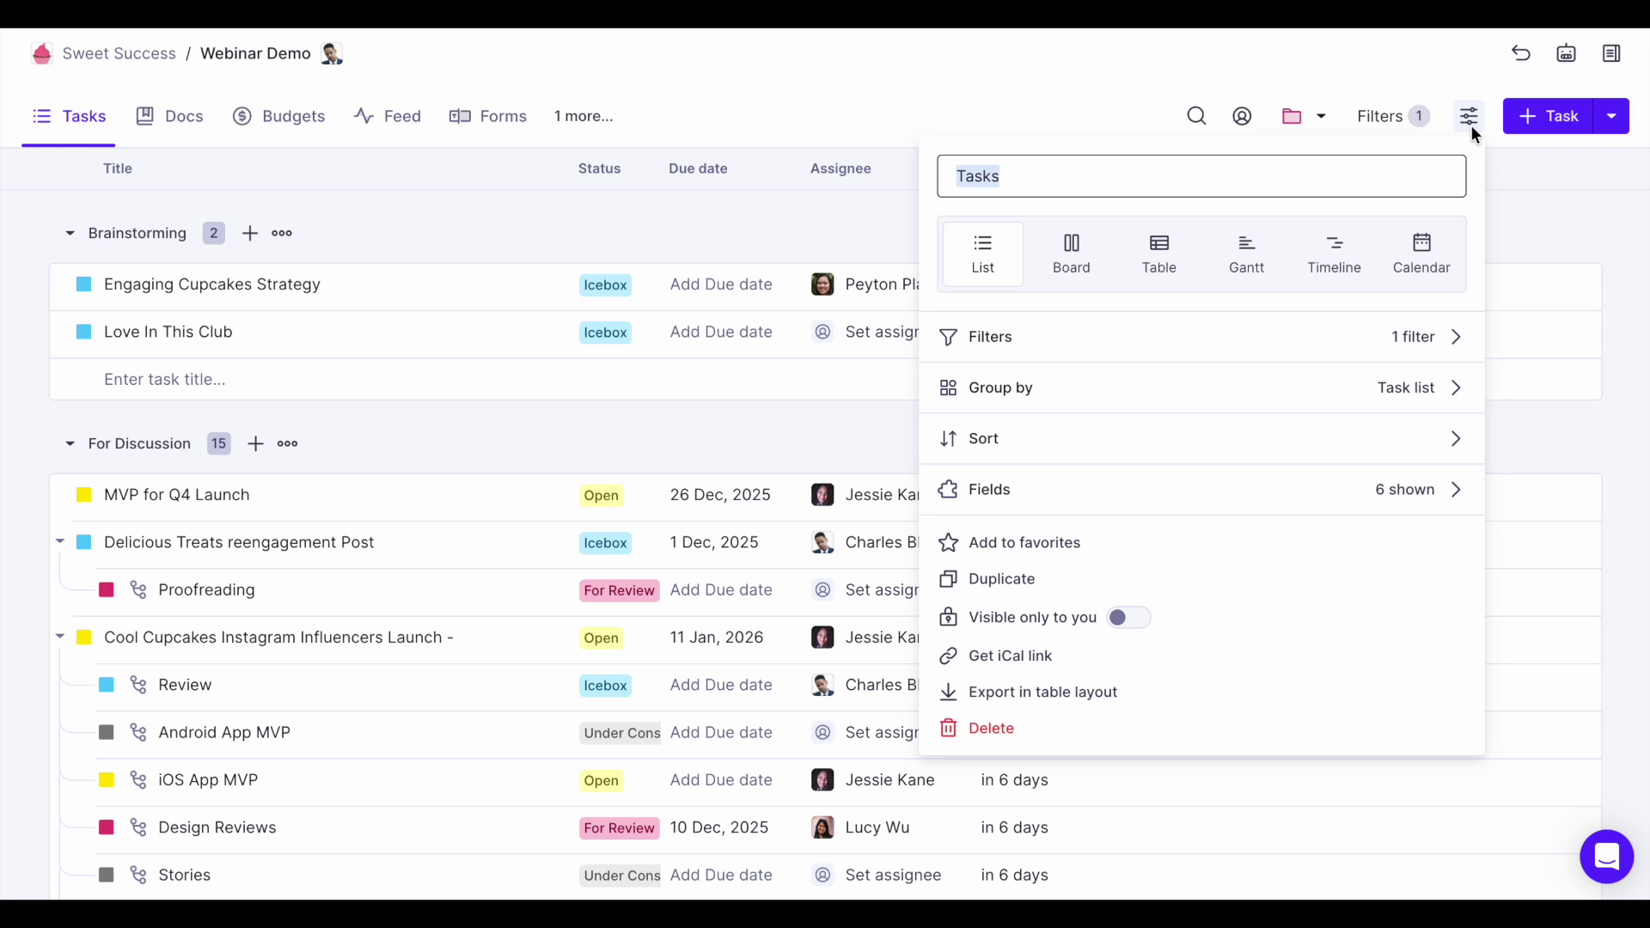
left_click(1343, 337)
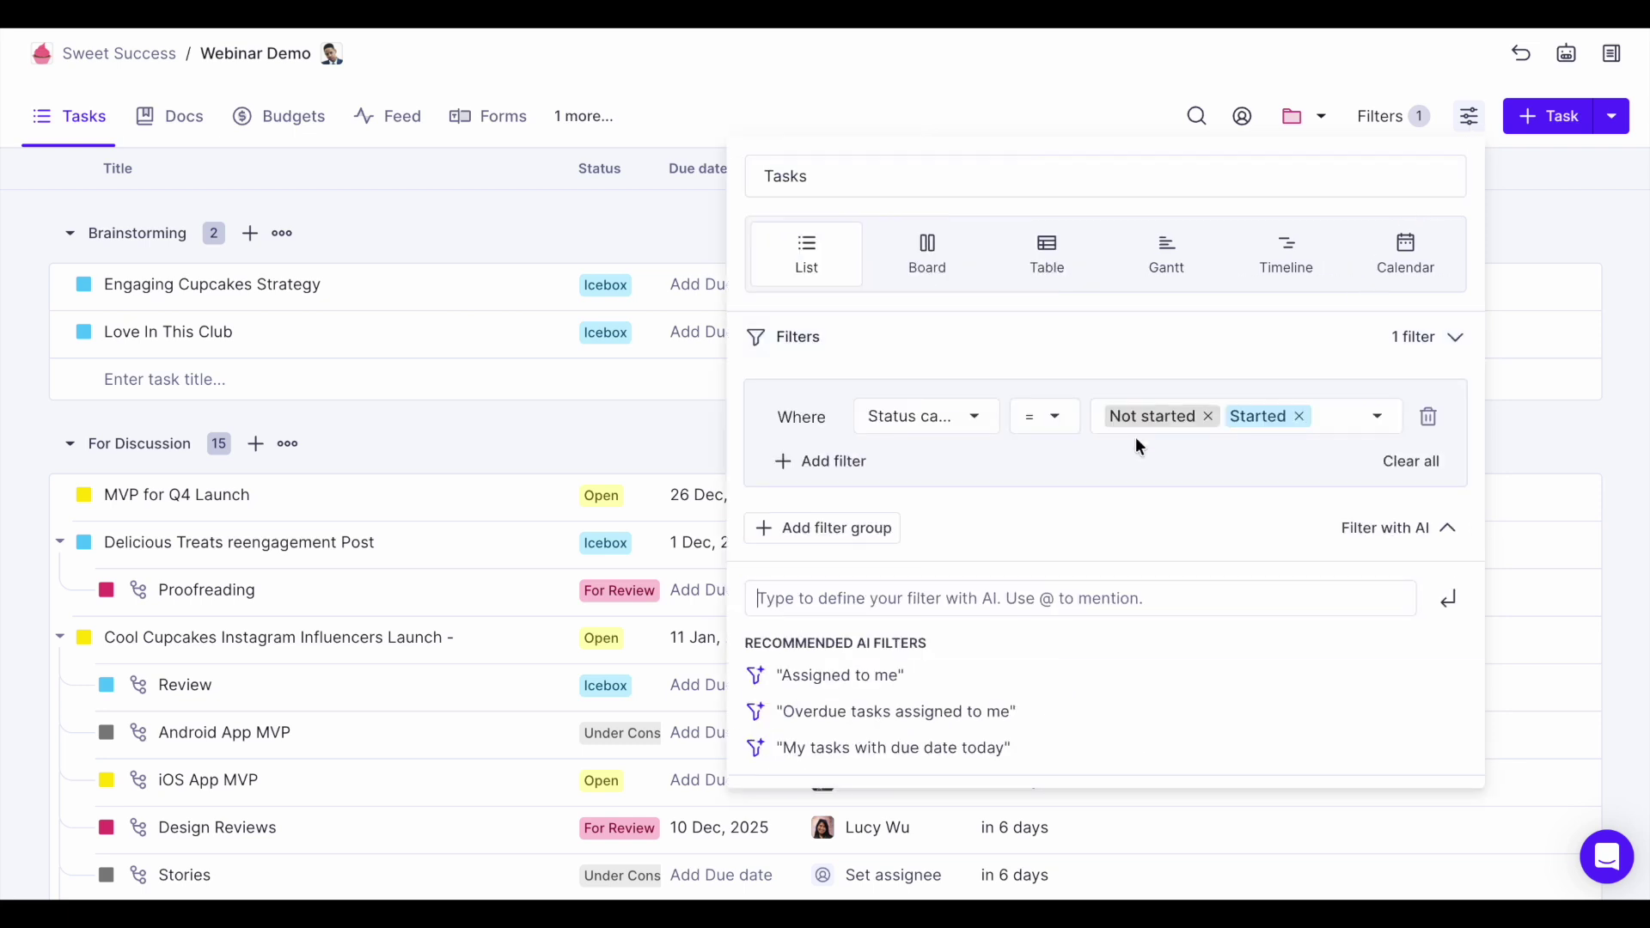
left_click(857, 461)
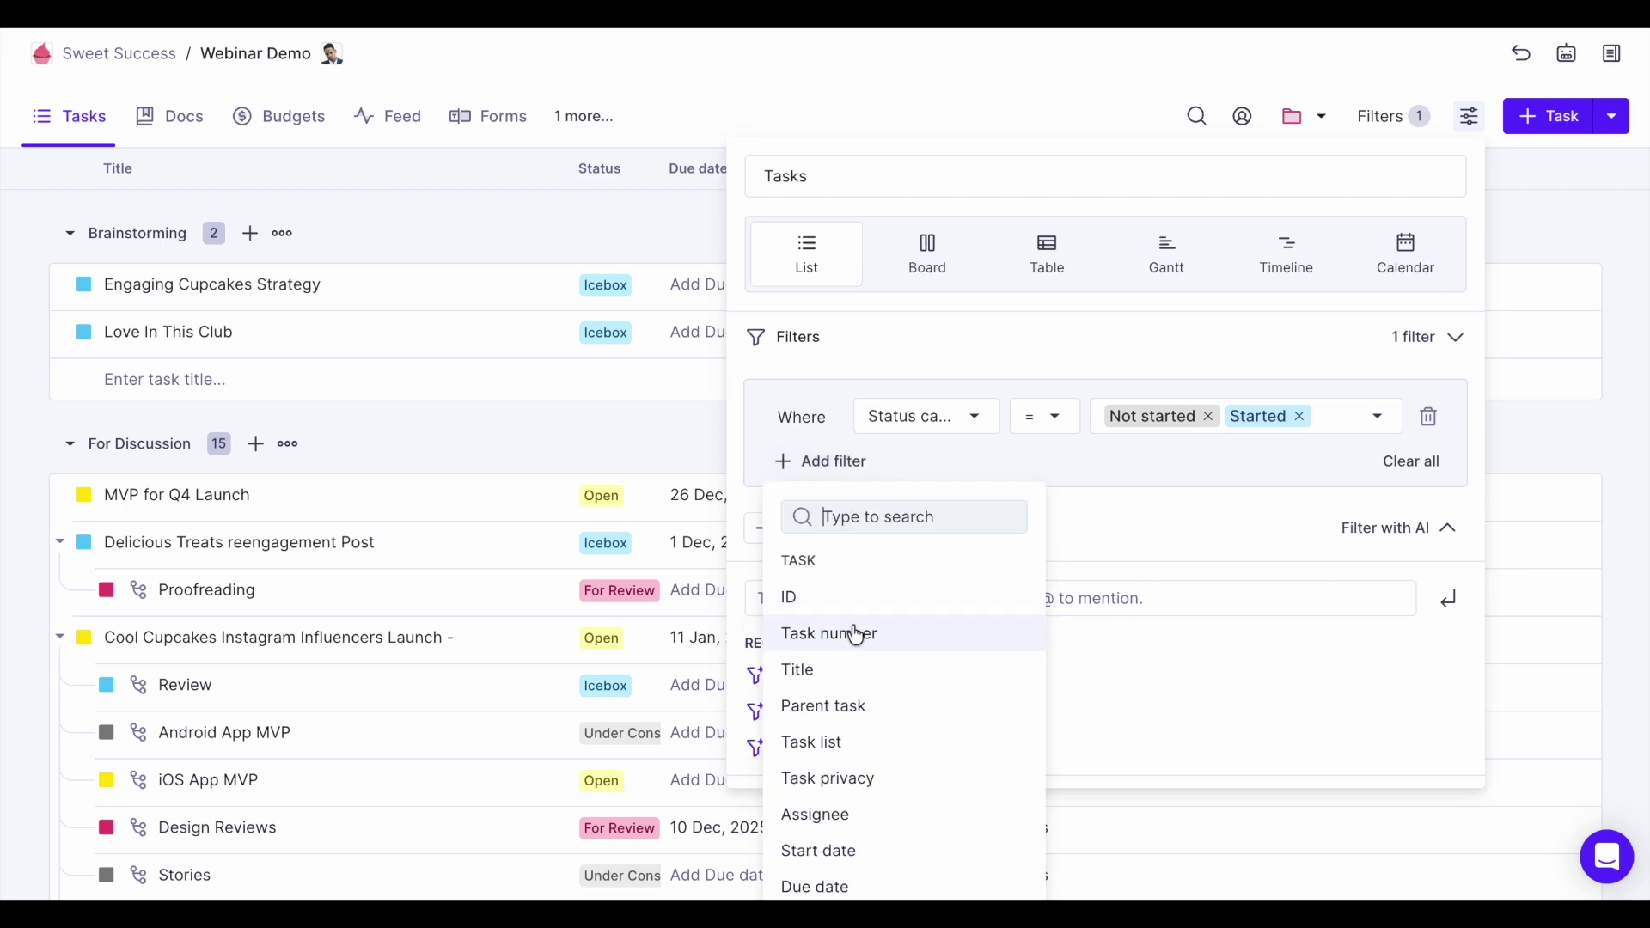
left_click(1086, 560)
left_click(1052, 599)
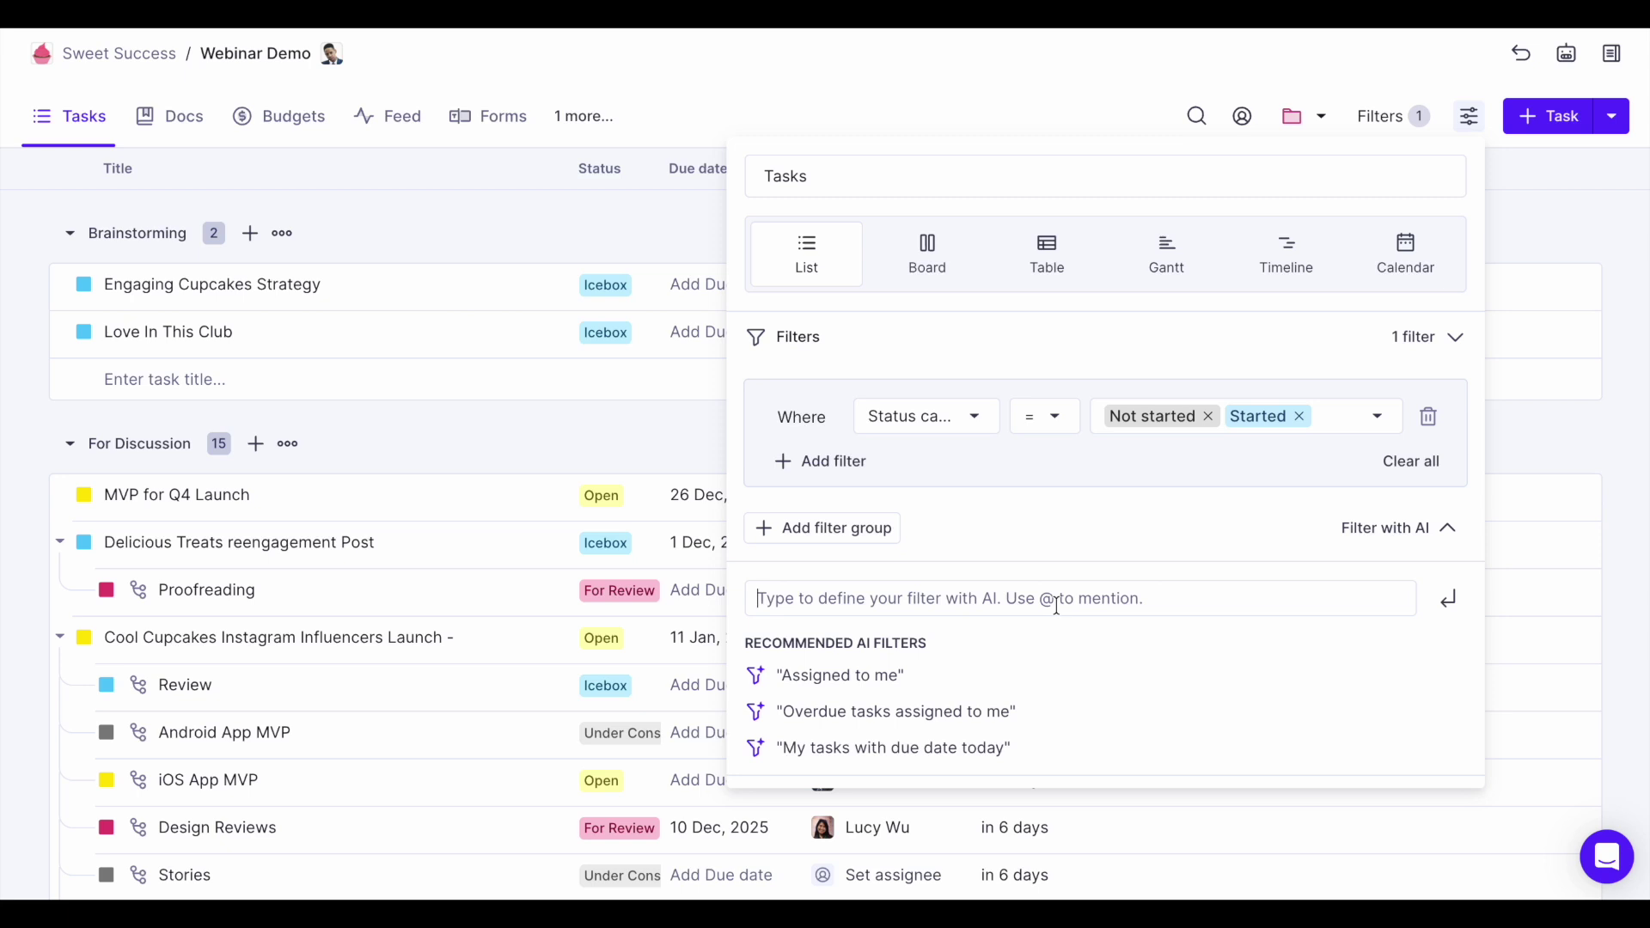
Sort the tasks in the view by due date in ascending order
scroll(1056, 602, "down", 4)
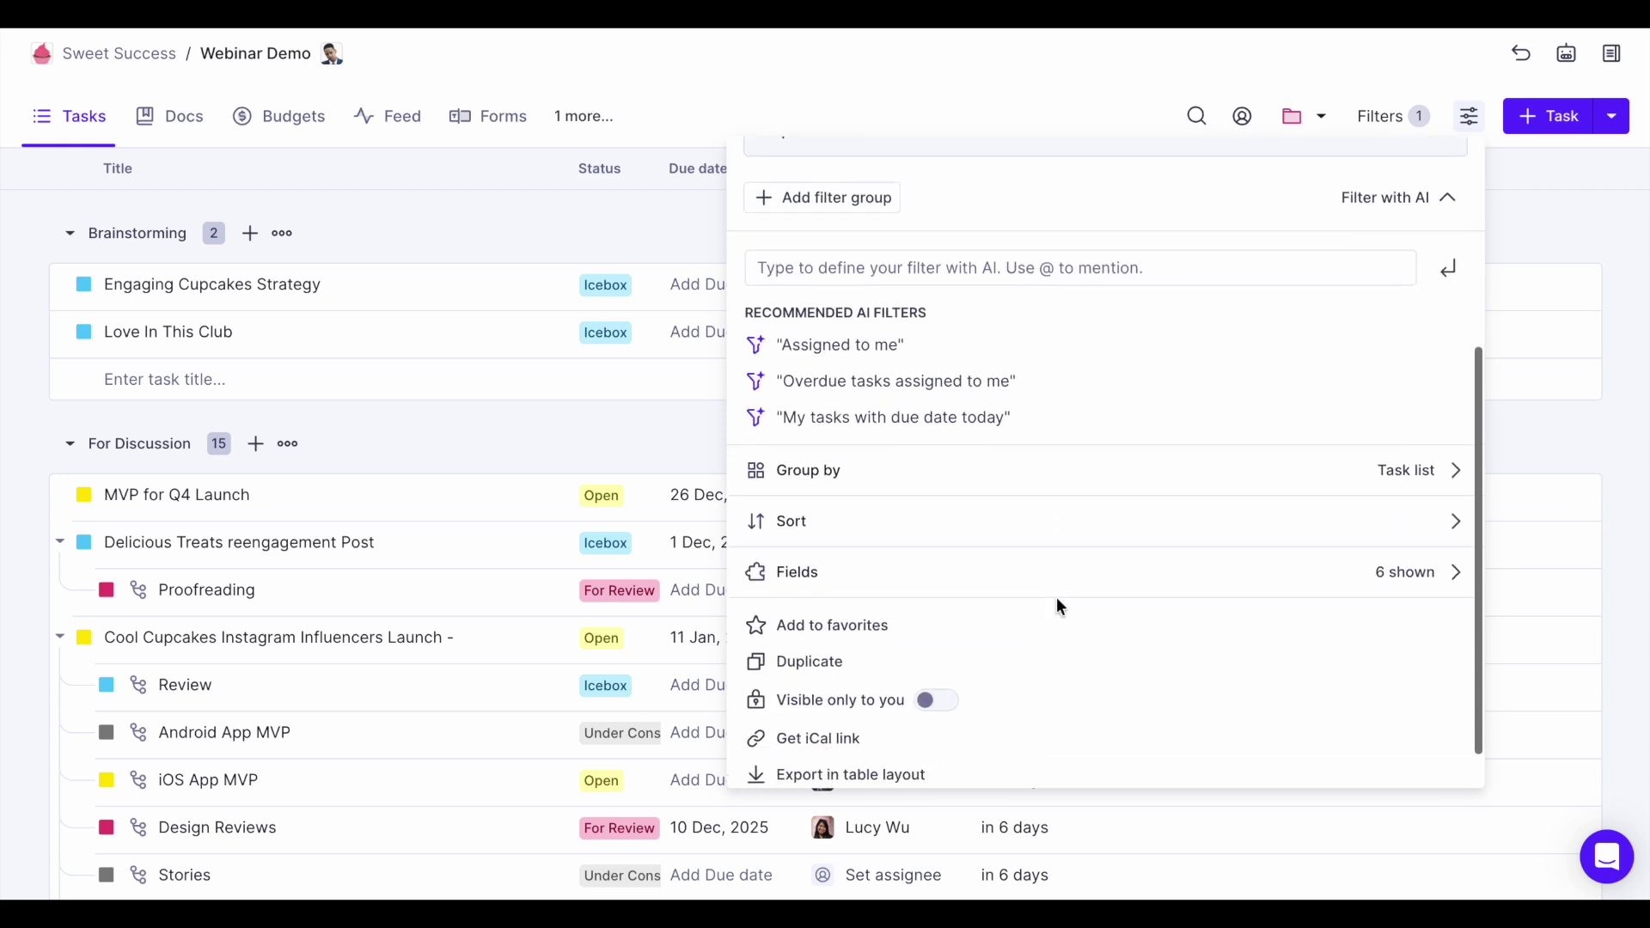
left_click(1019, 540)
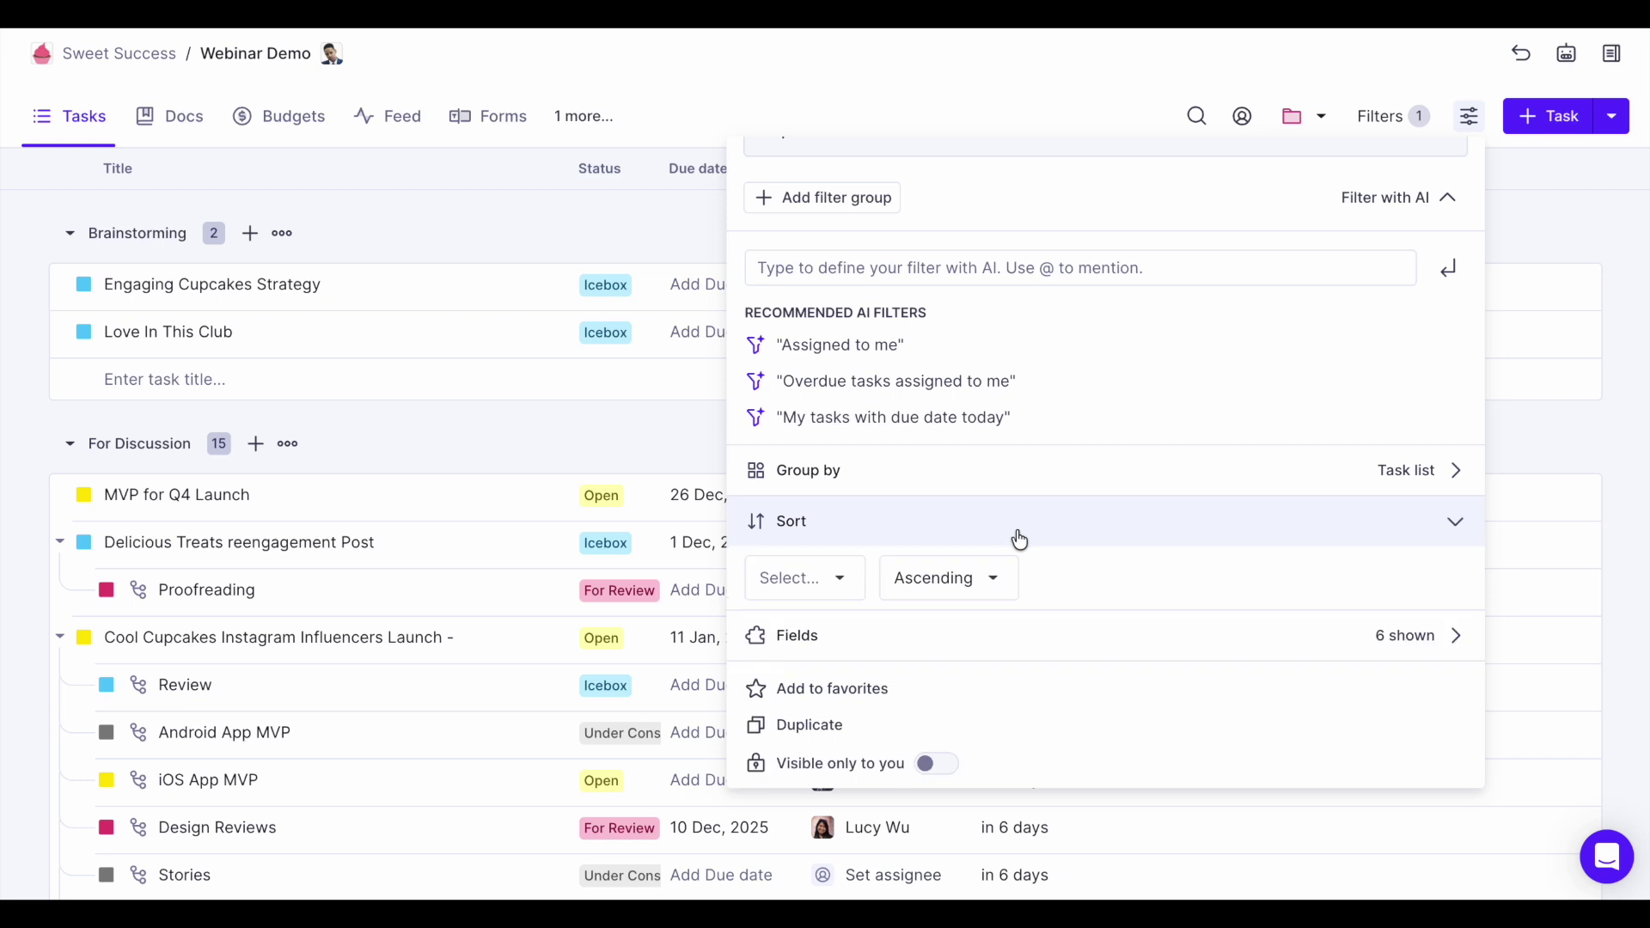
left_click(849, 589)
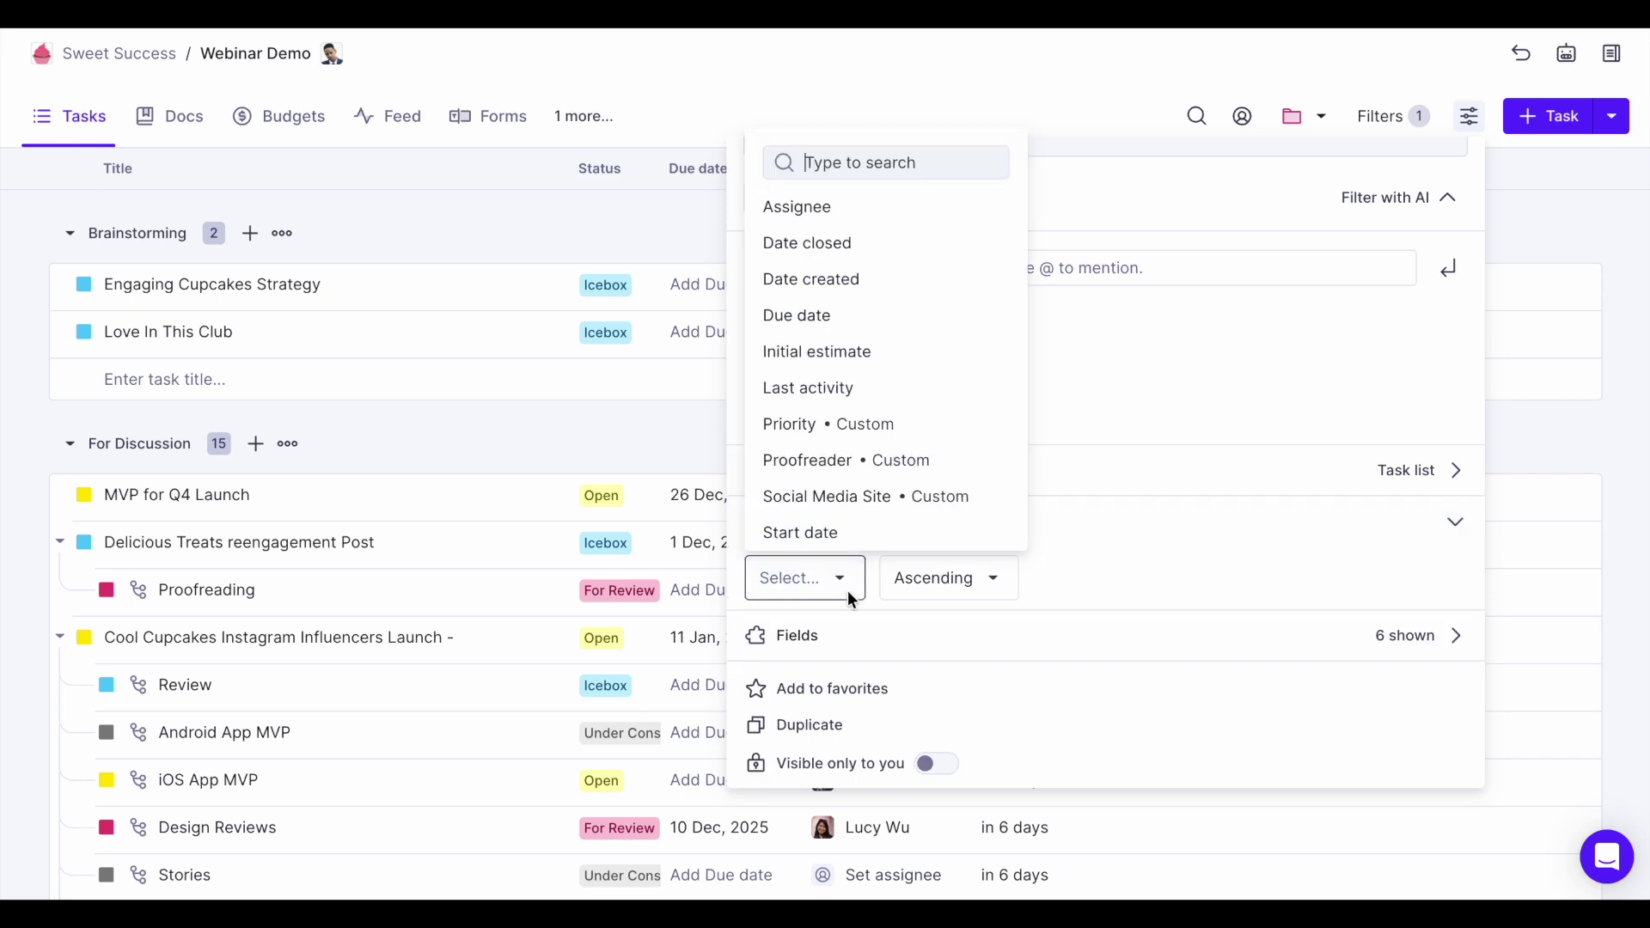
left_click(858, 324)
left_click(555, 430)
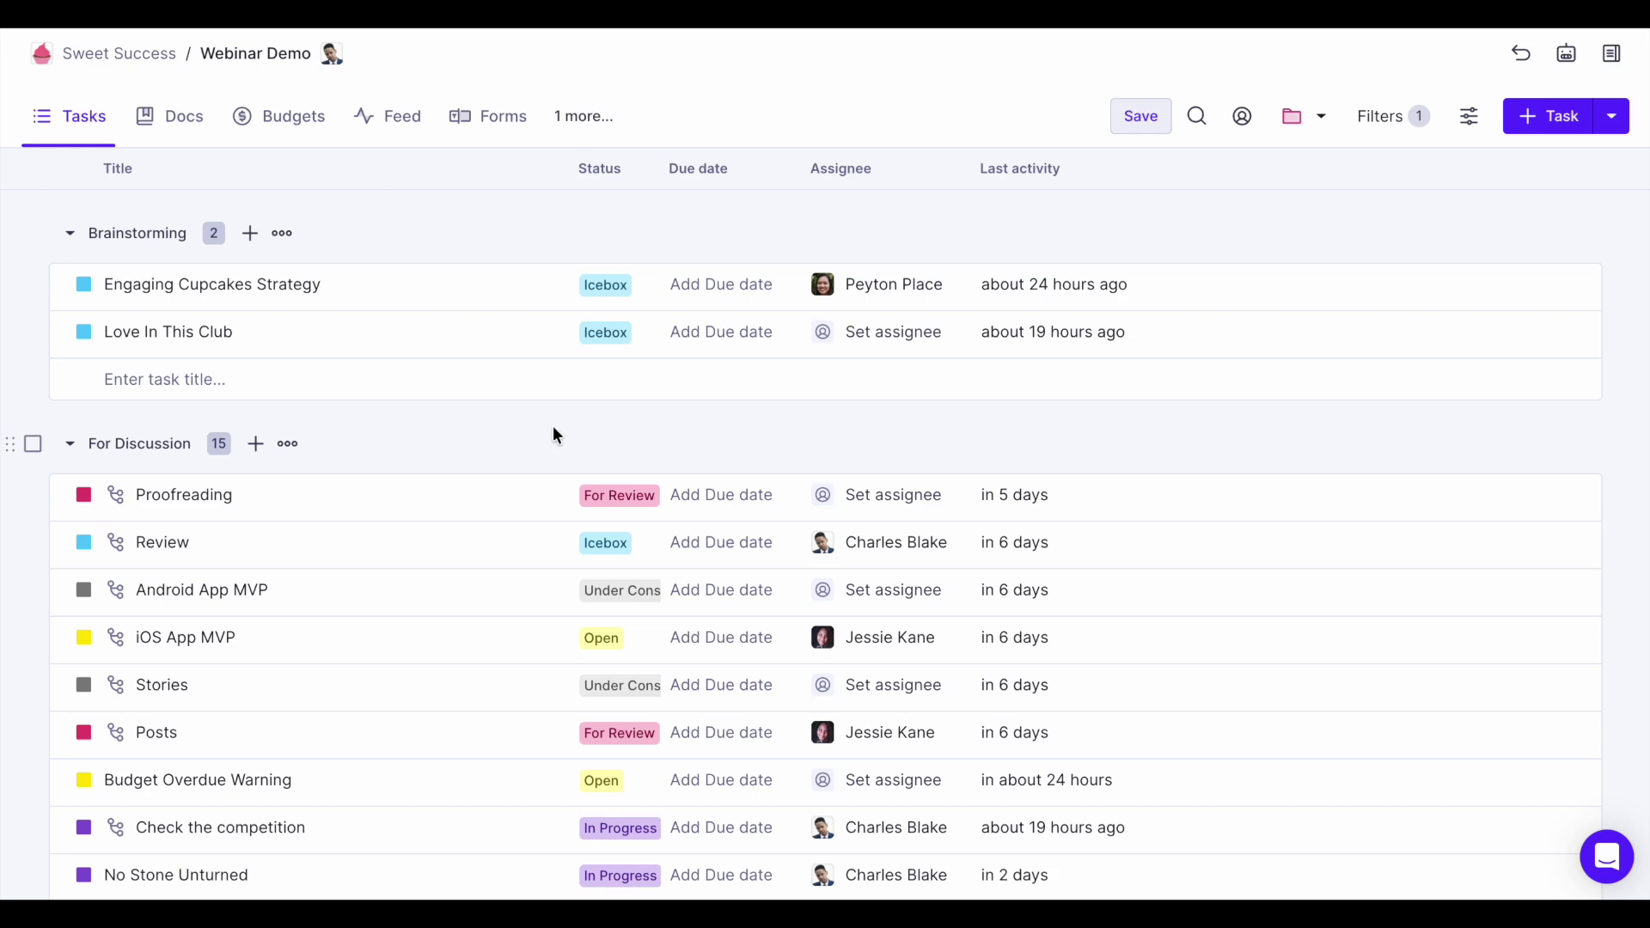
Save the changed view as a new private view named Tasks - Lists
left_click(1152, 111)
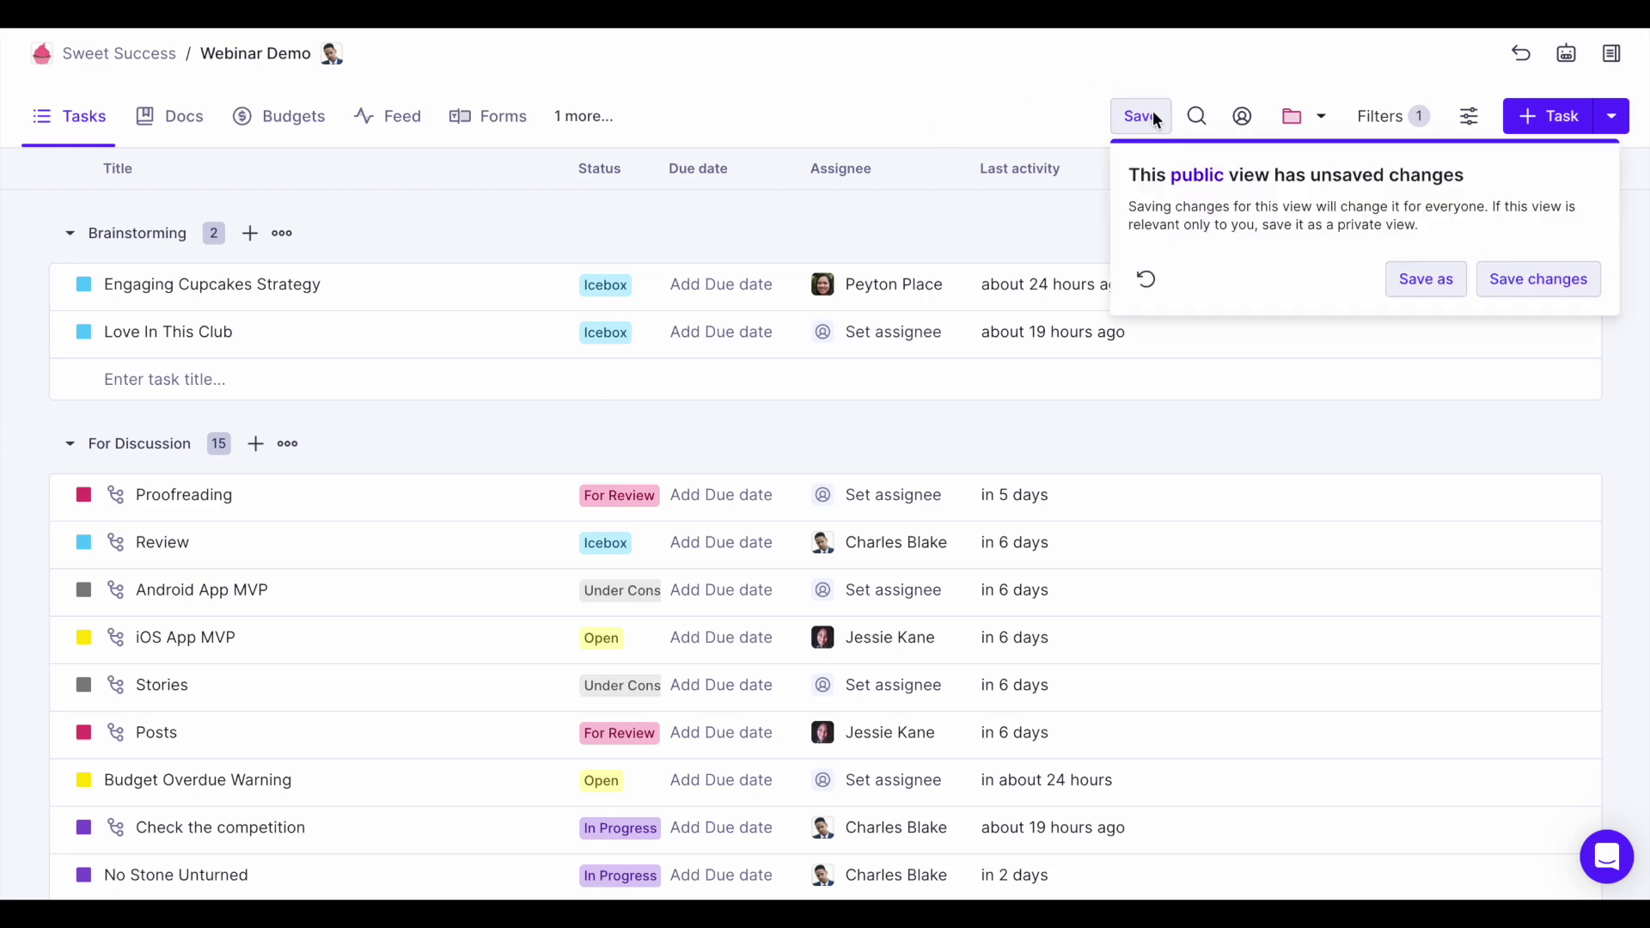
left_click(1422, 280)
left_click(880, 389)
left_click(875, 398)
type("- ")
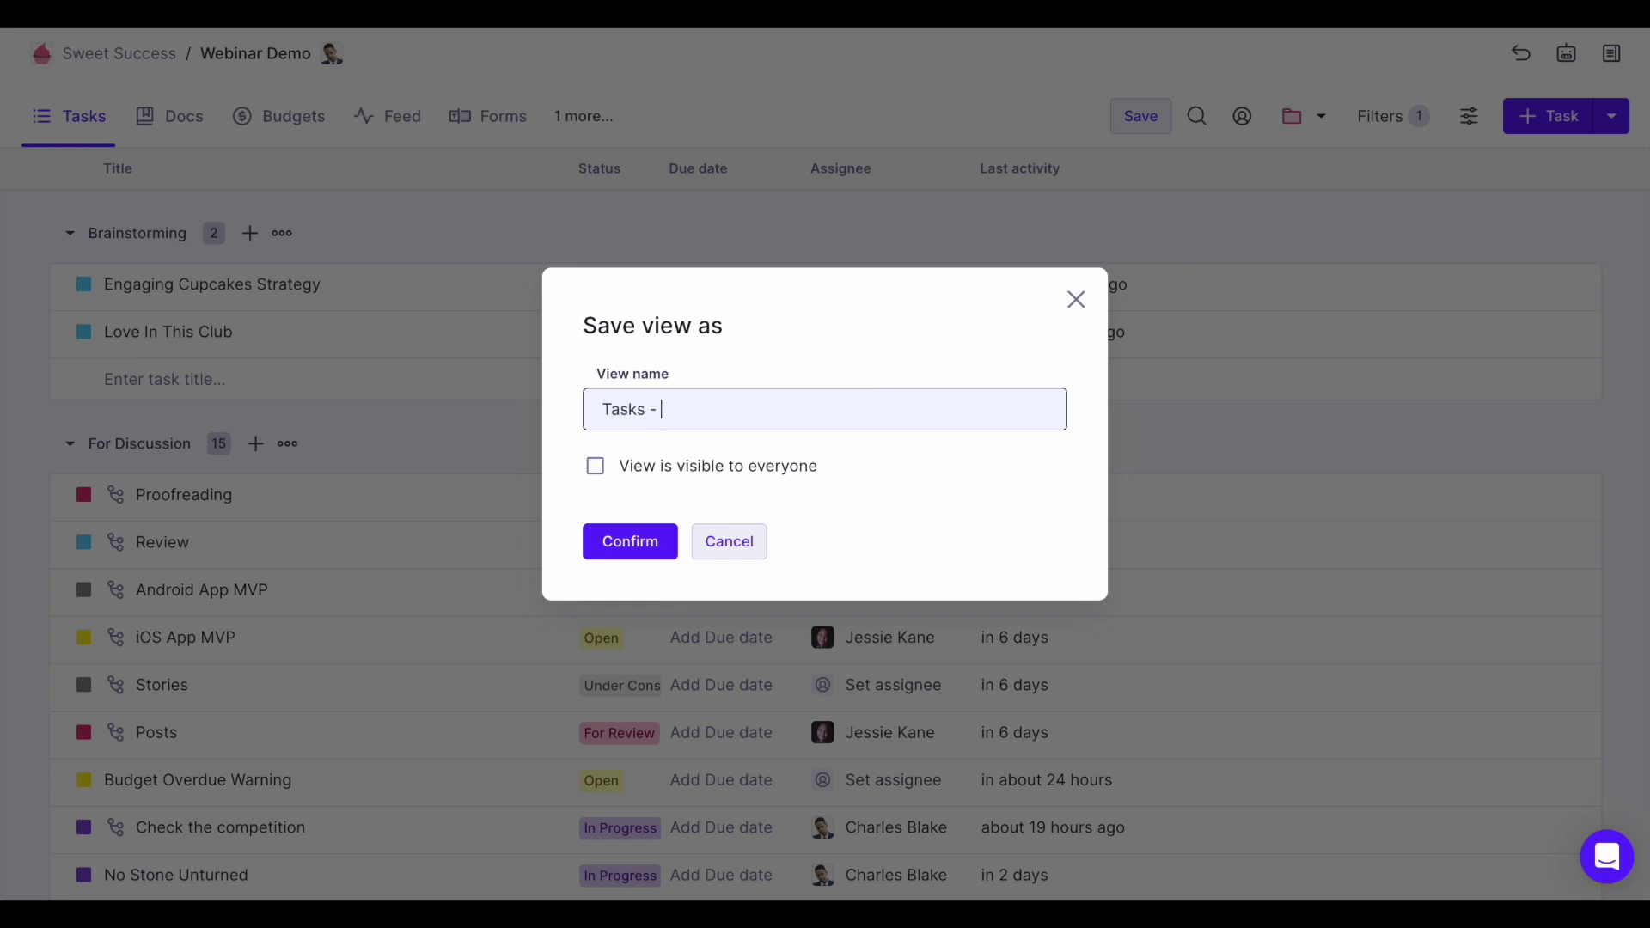
type("Lists")
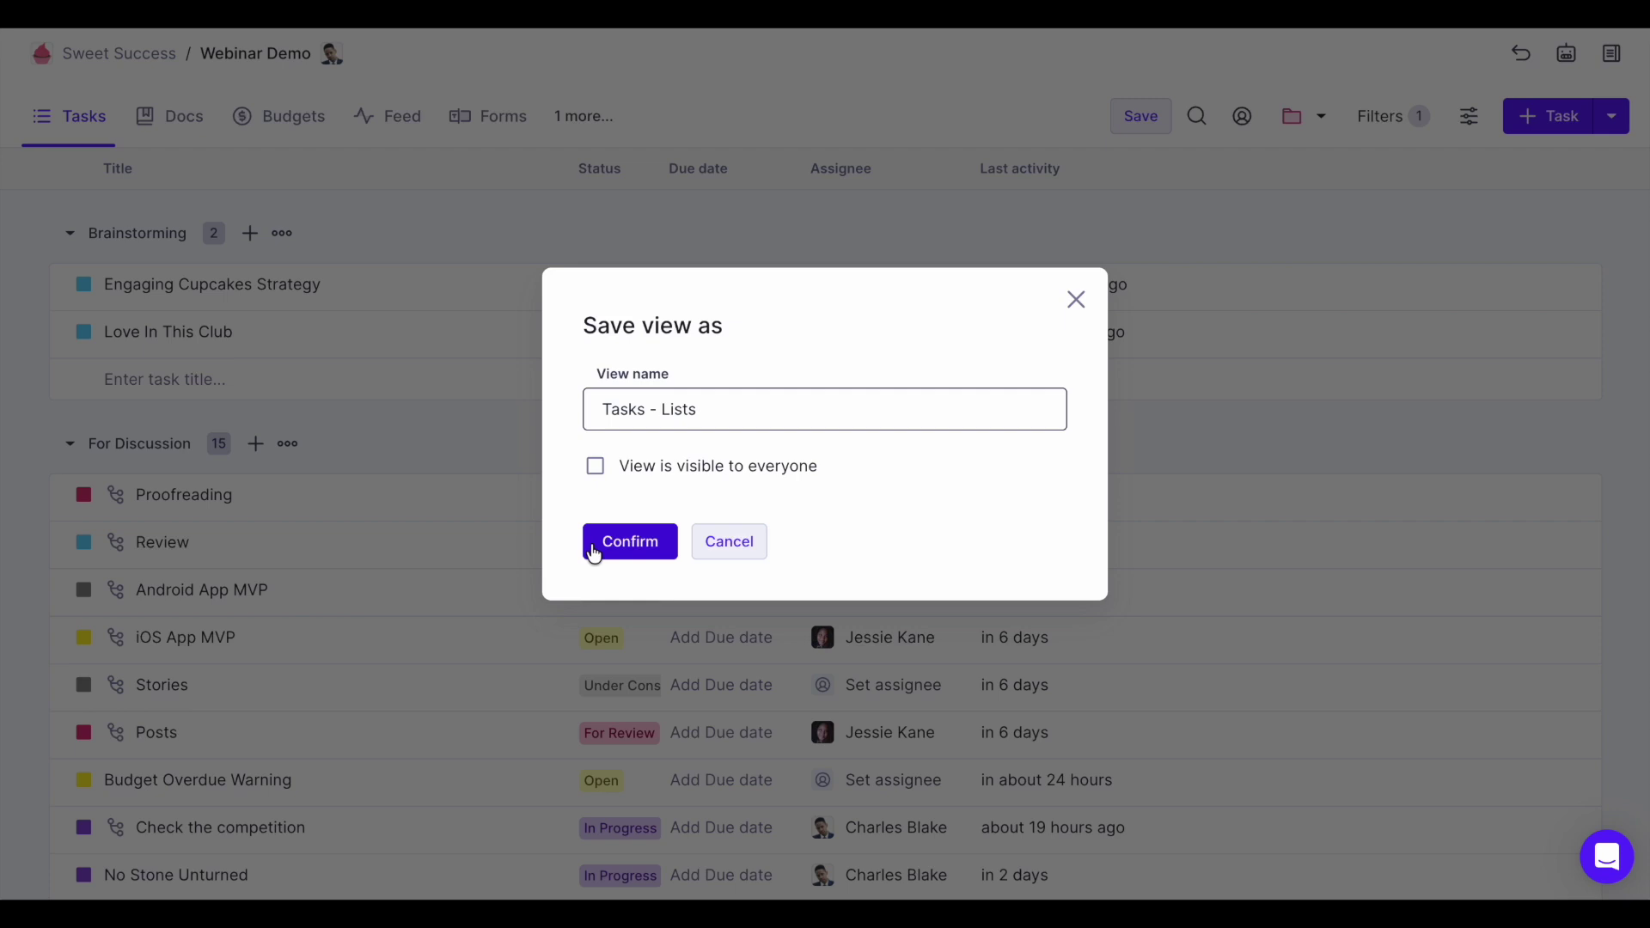
left_click(606, 552)
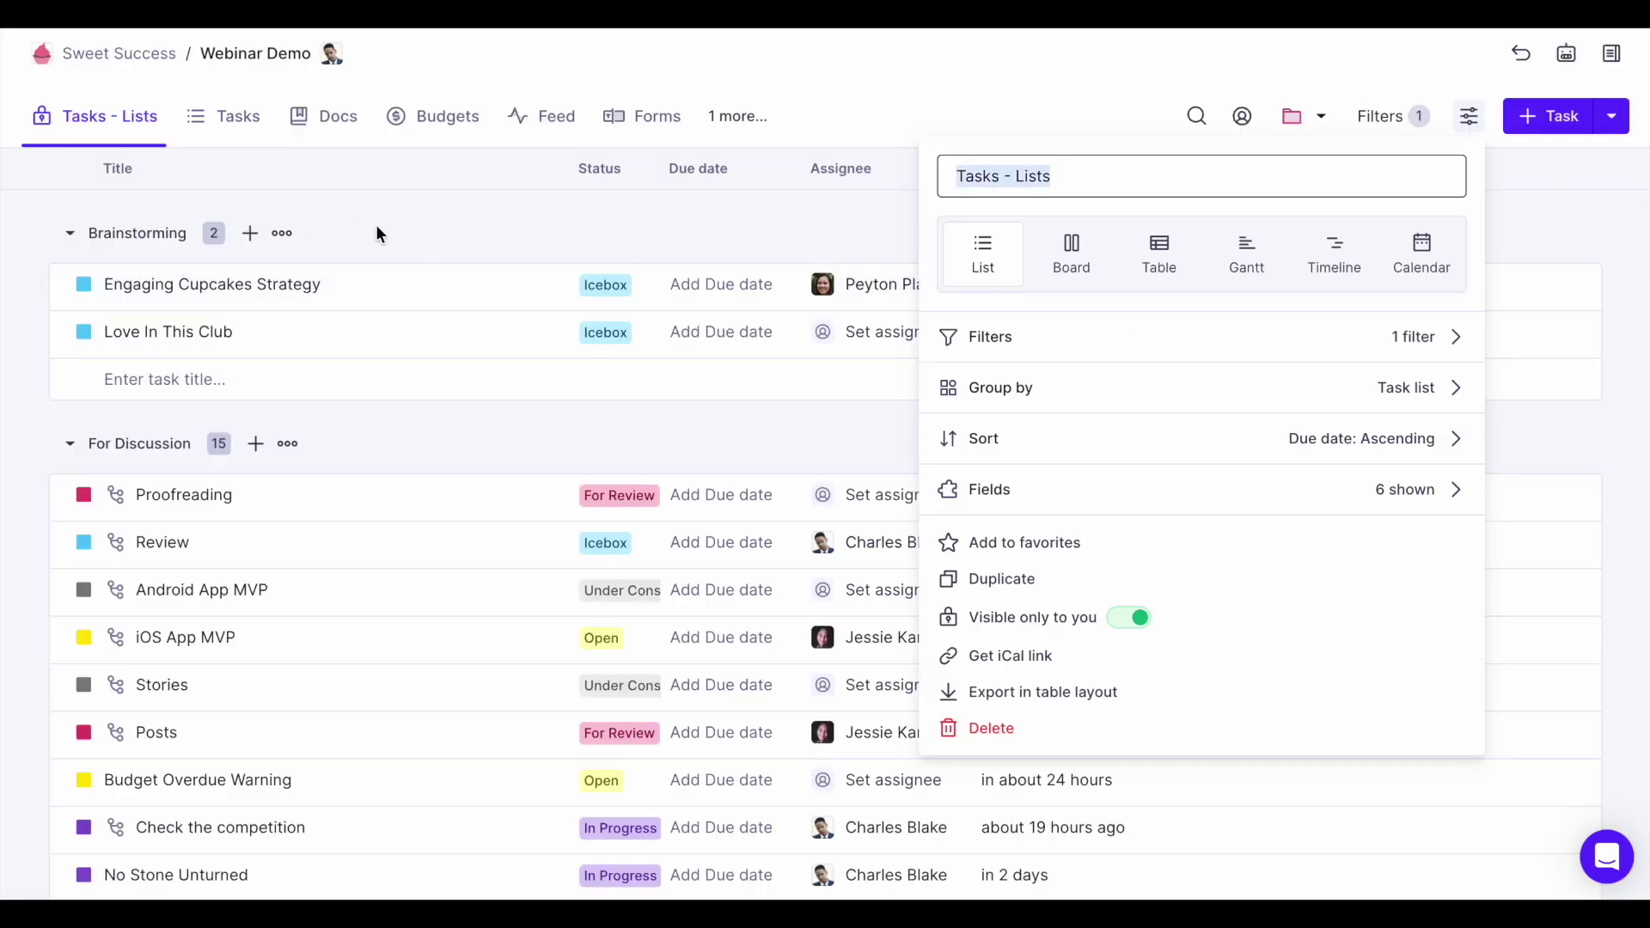
Move the project's Tasks tab after Feed and turn off the Tasks - Lists view's restriction to be visible only to you
left_click(376, 234)
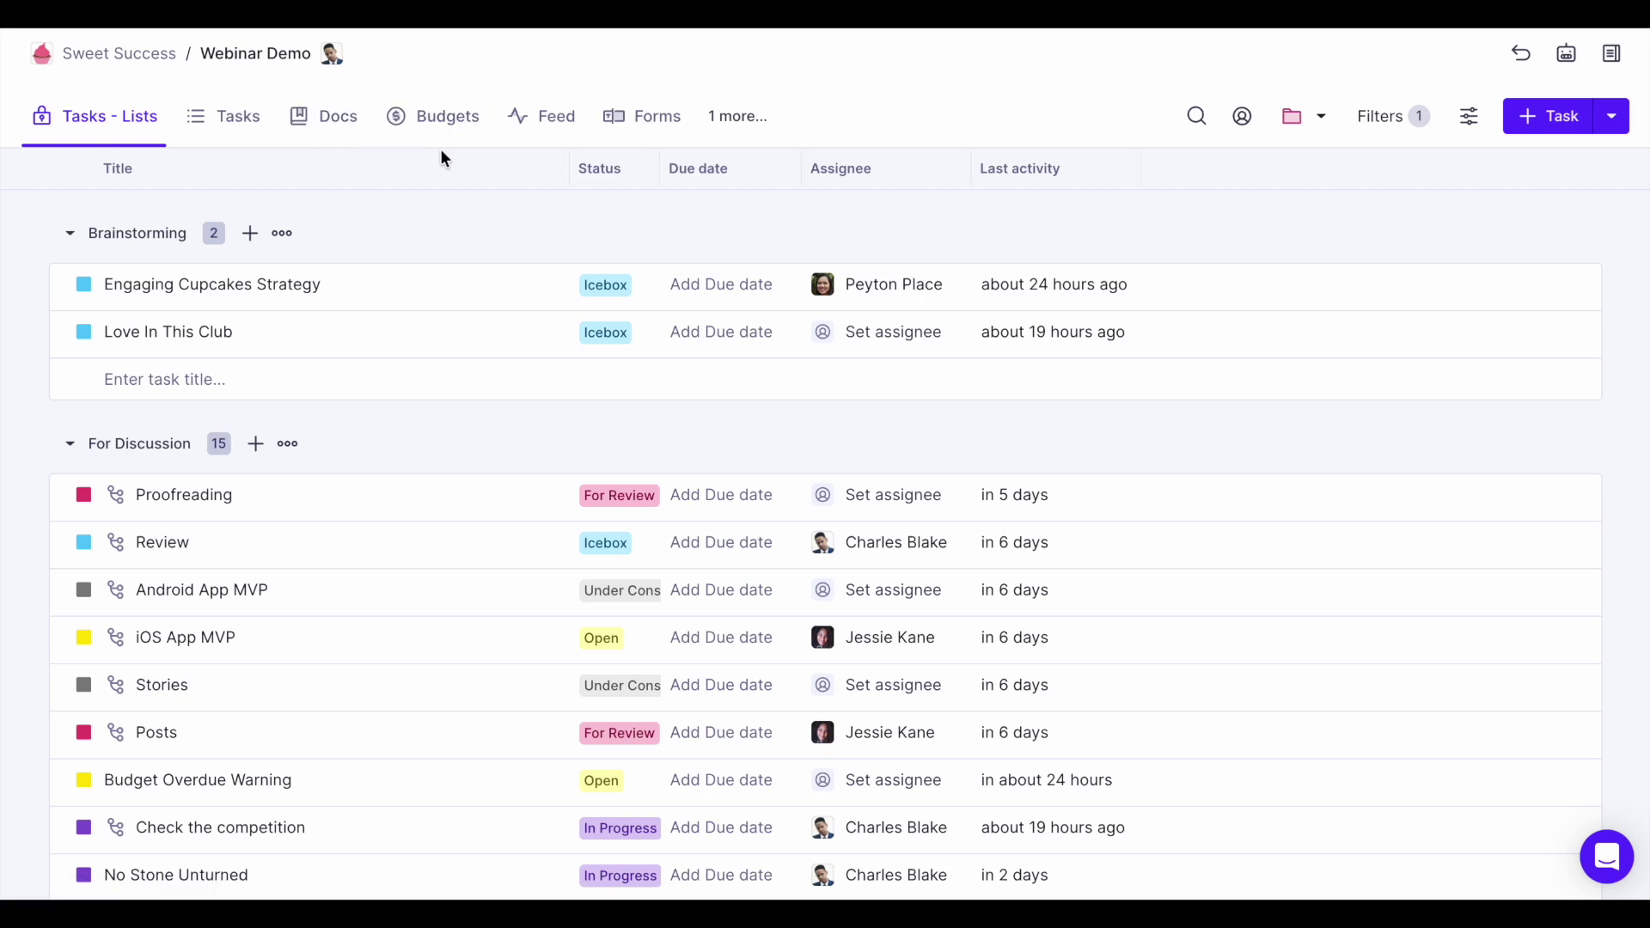
left_click_drag(222, 116, 435, 118)
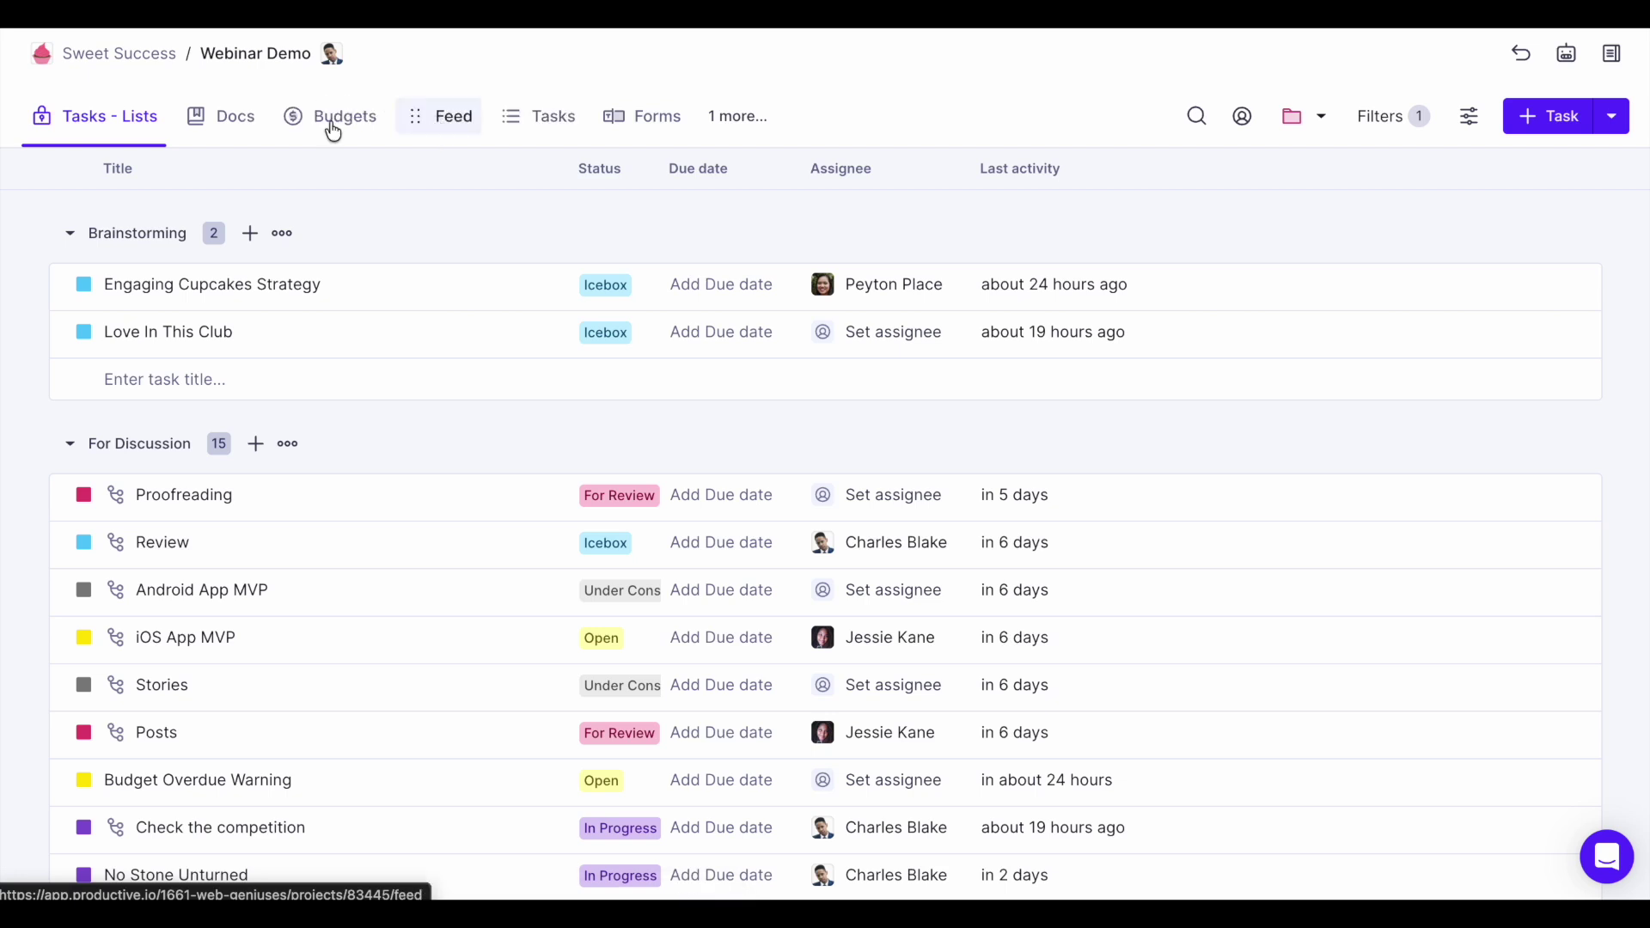
left_click(147, 117)
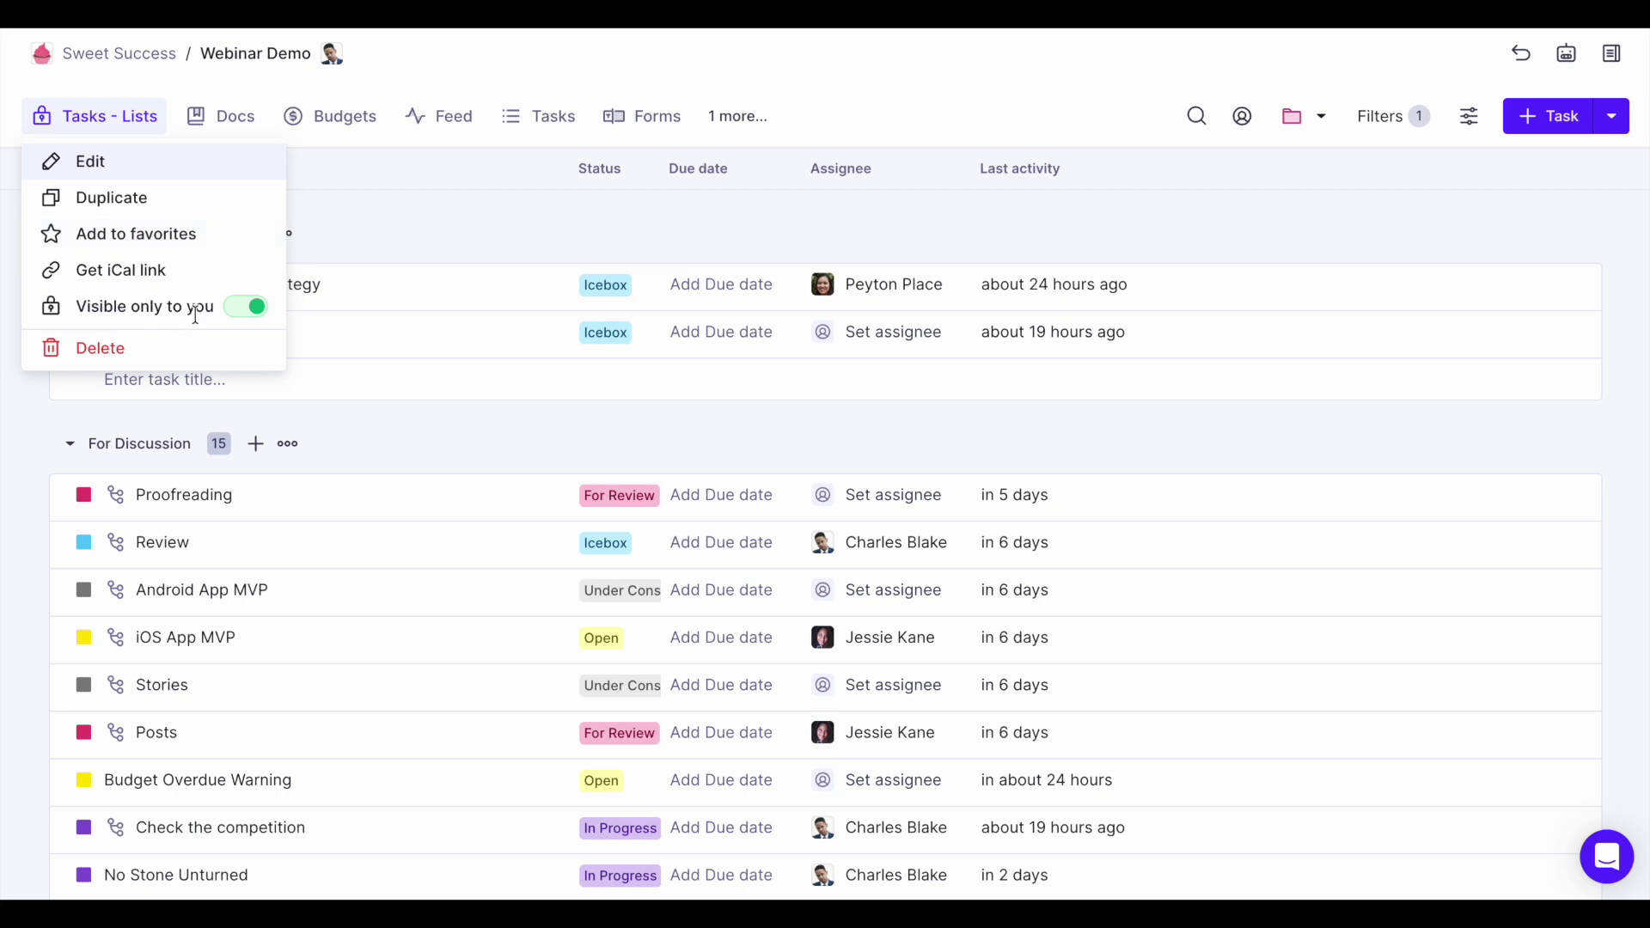
left_click(245, 307)
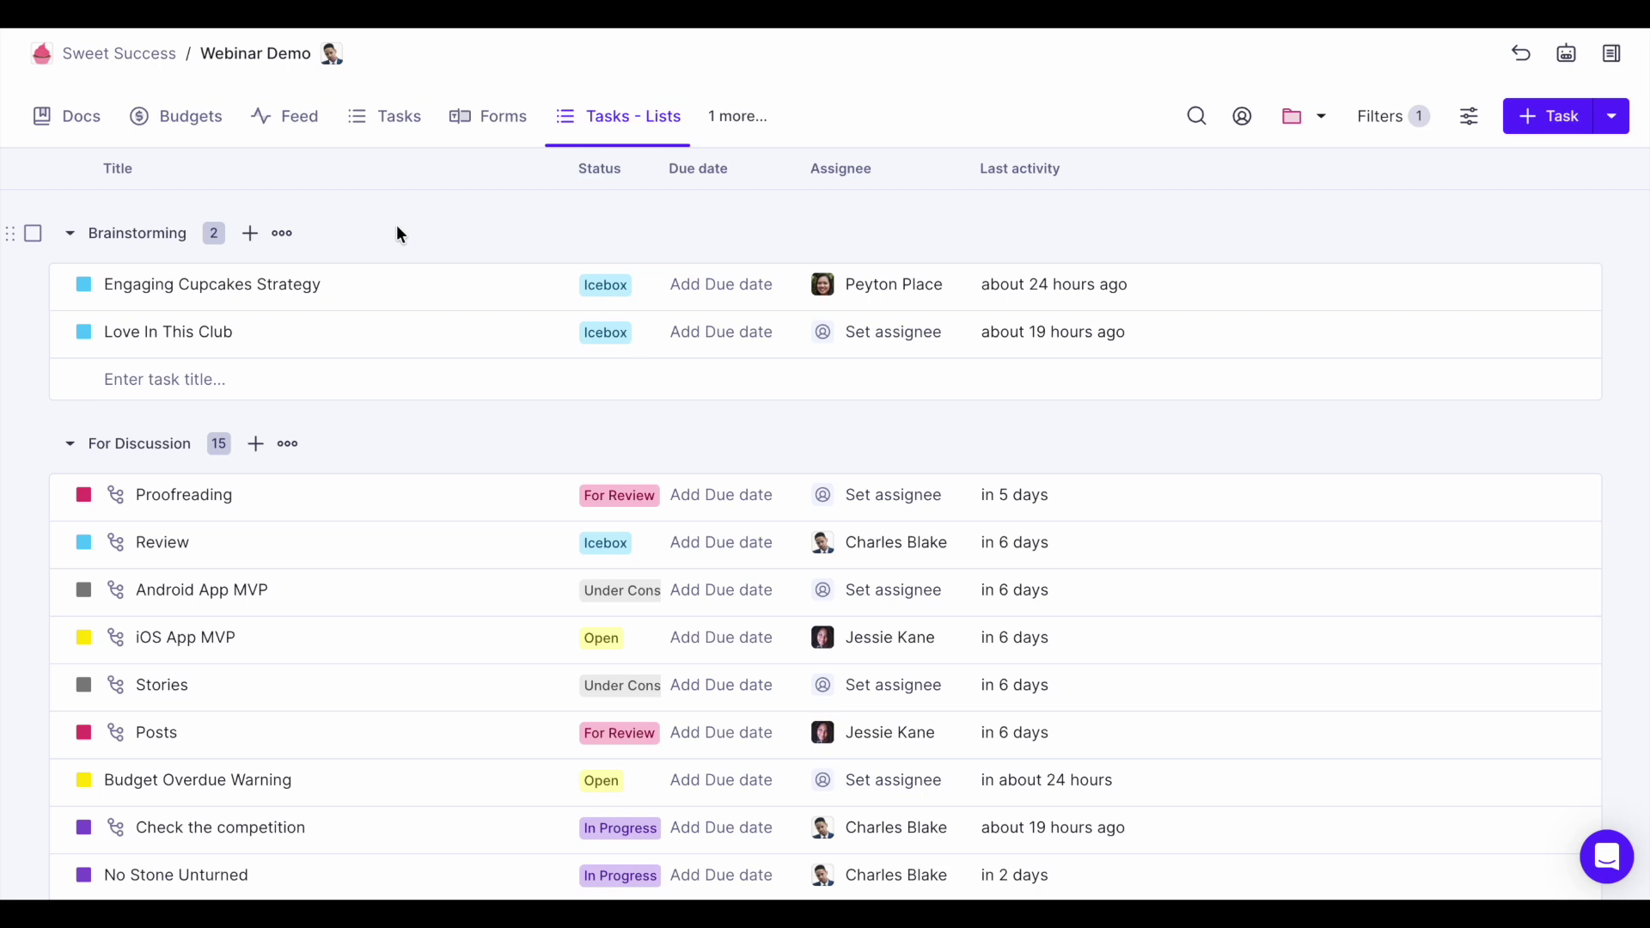
Duplicate the Tasks - Lists view and switch the copy to the Gantt layout
left_click(675, 120)
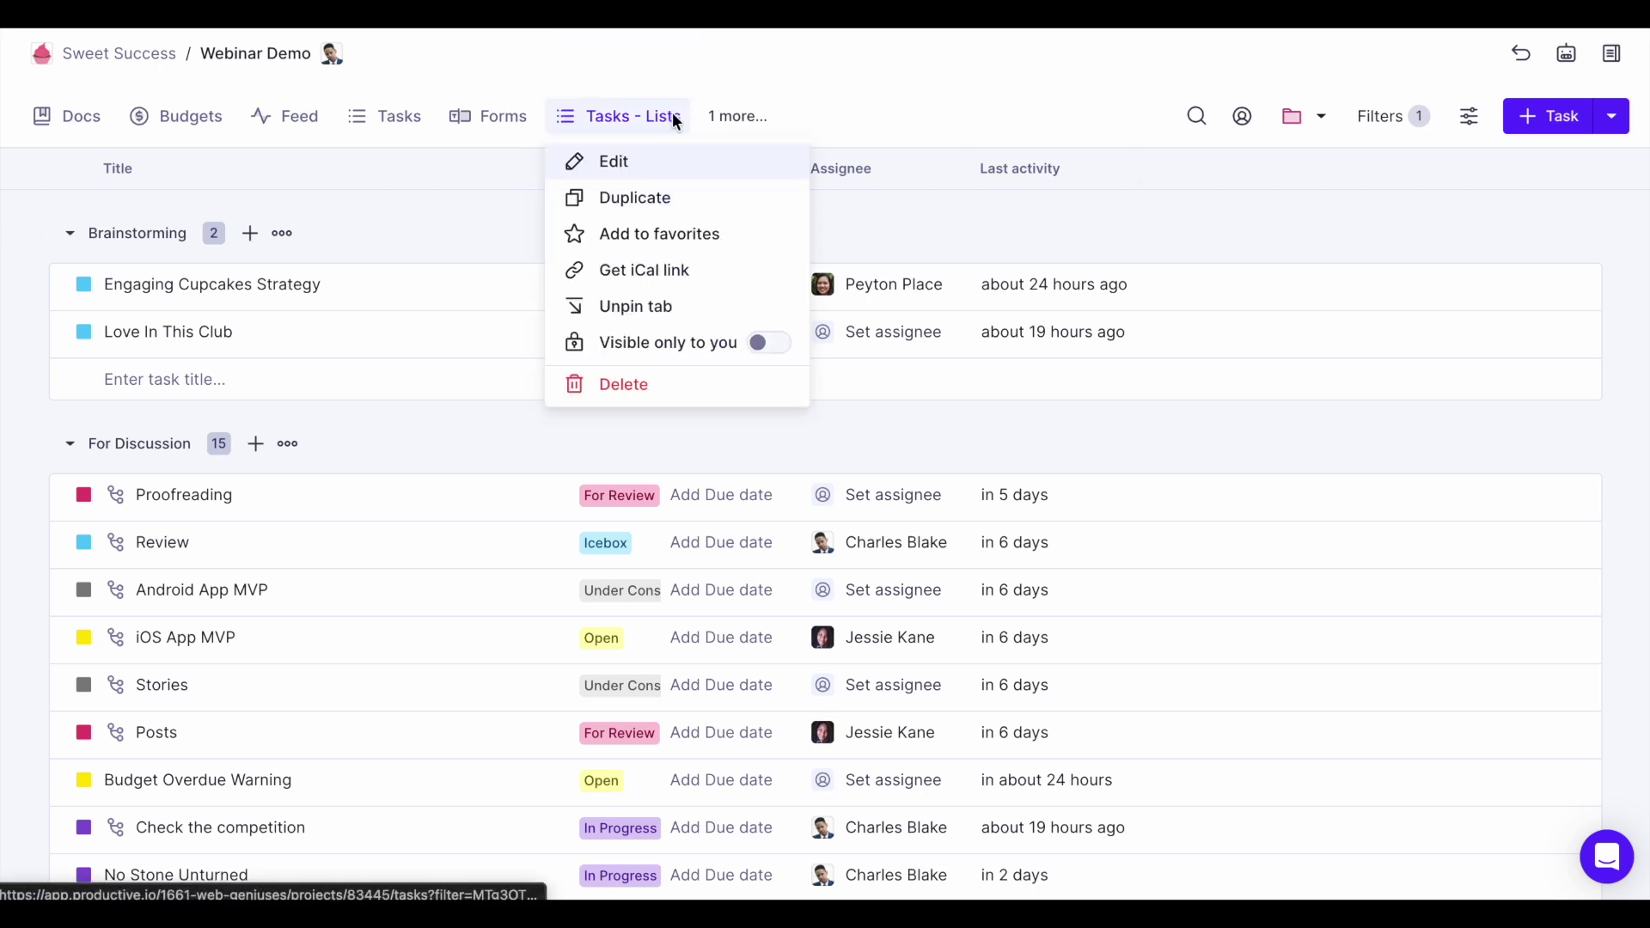
left_click(652, 195)
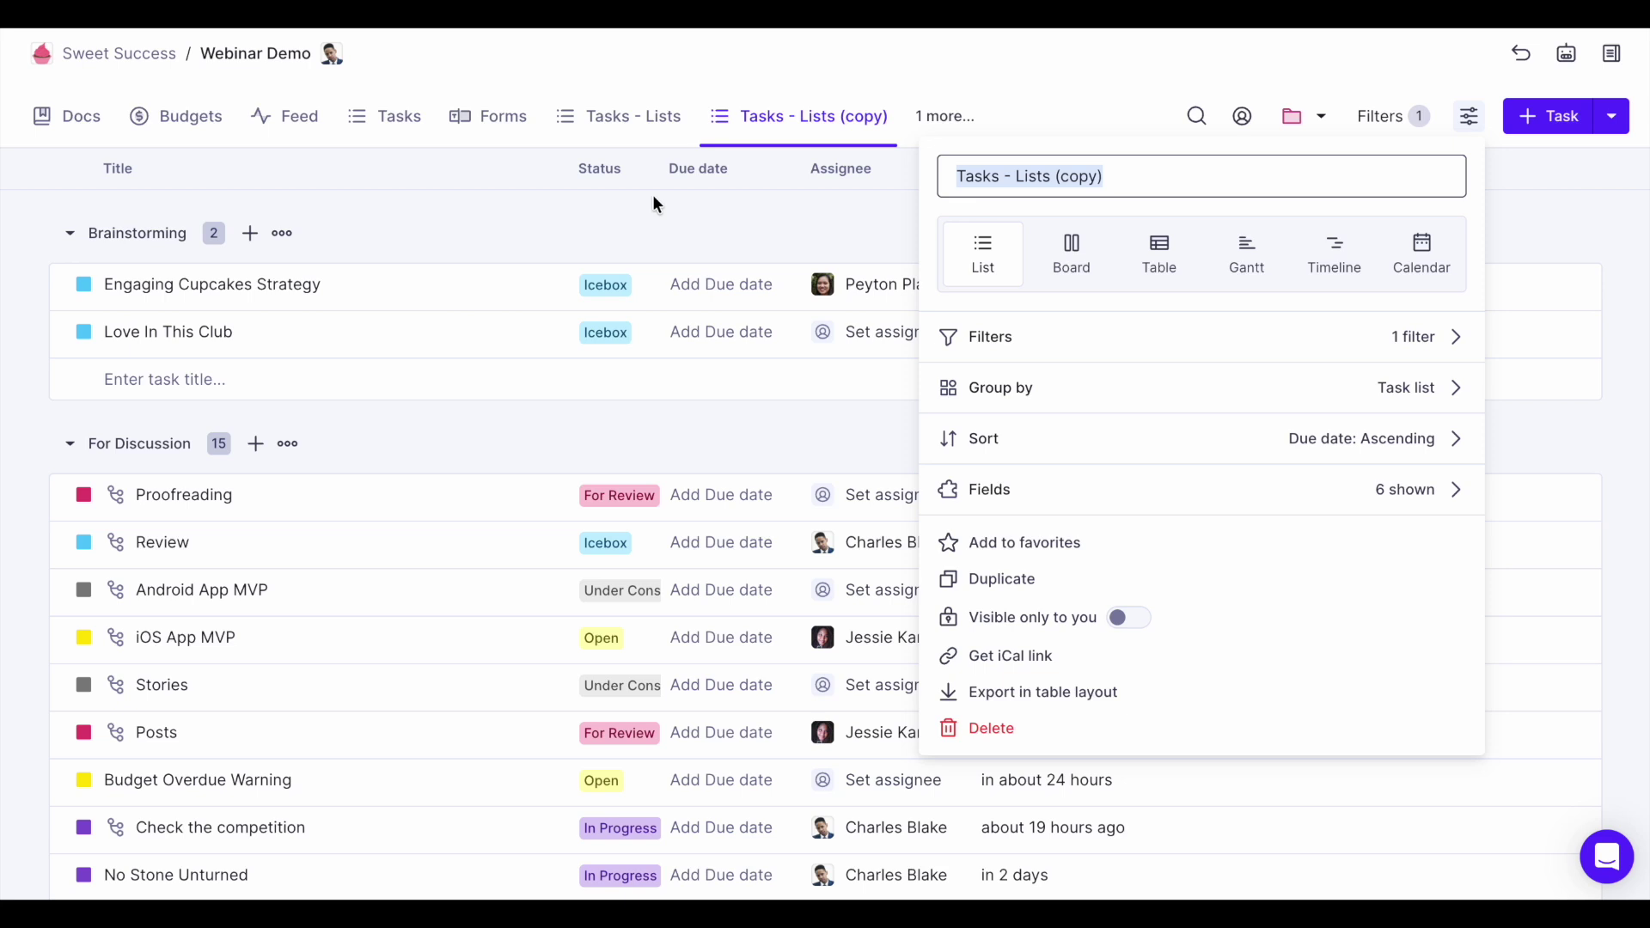
left_click(1246, 274)
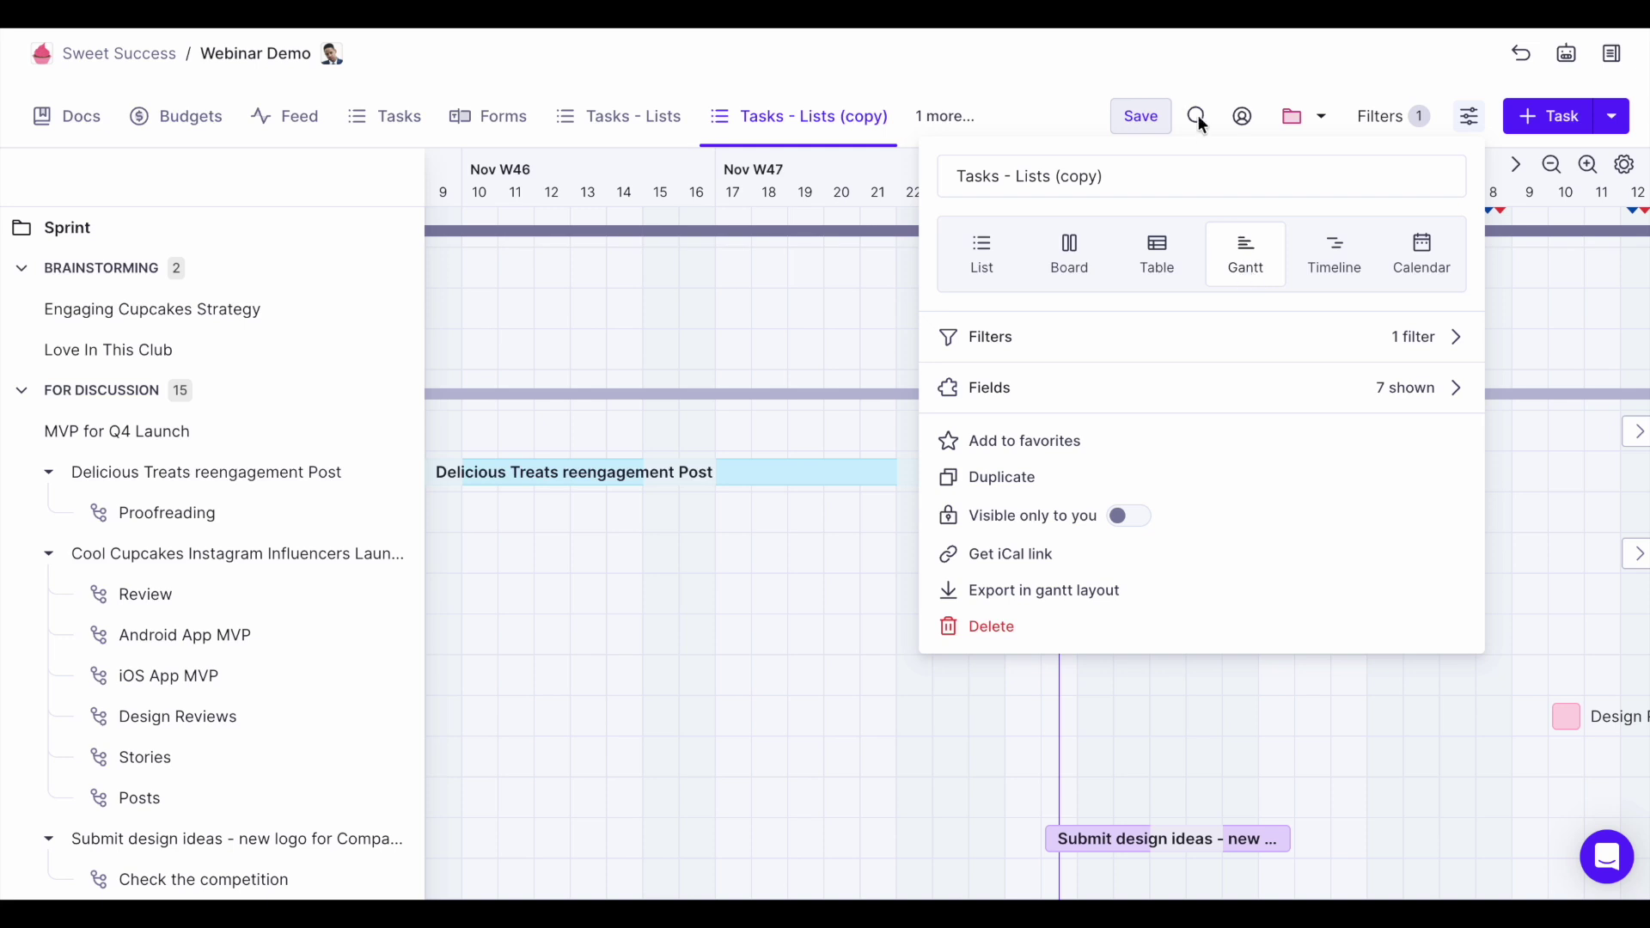
Save the changed Gantt layout as a new private view named Gantt
left_click(1143, 117)
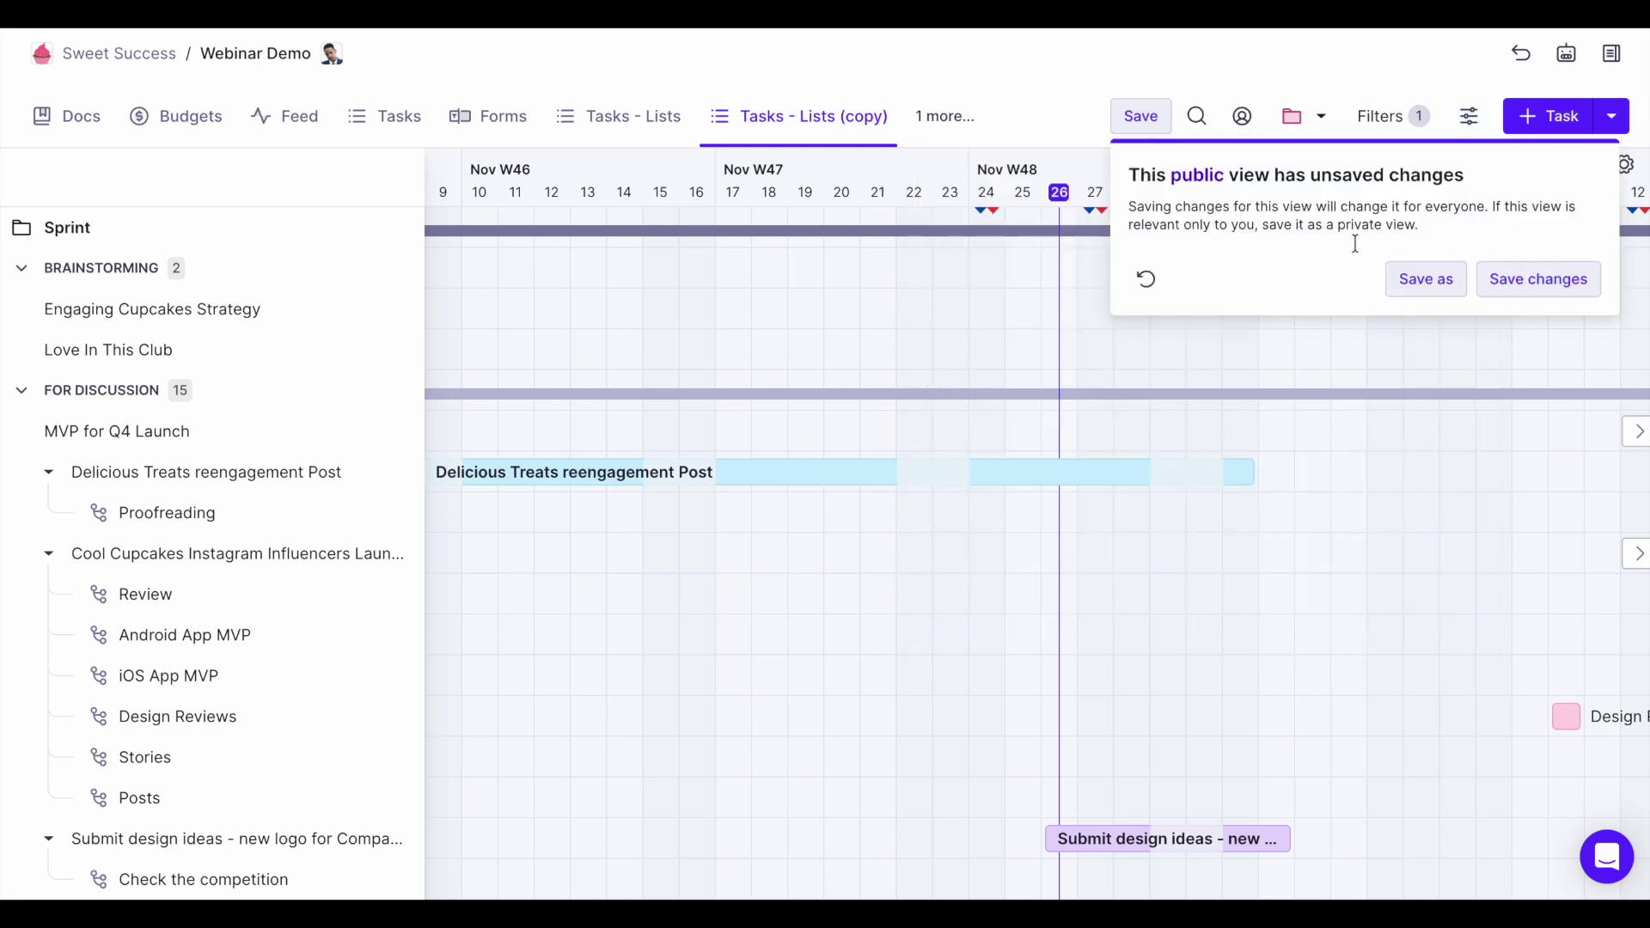
left_click(1418, 279)
left_click(906, 394)
key("ctrl+a")
type("Gantt")
left_click(637, 544)
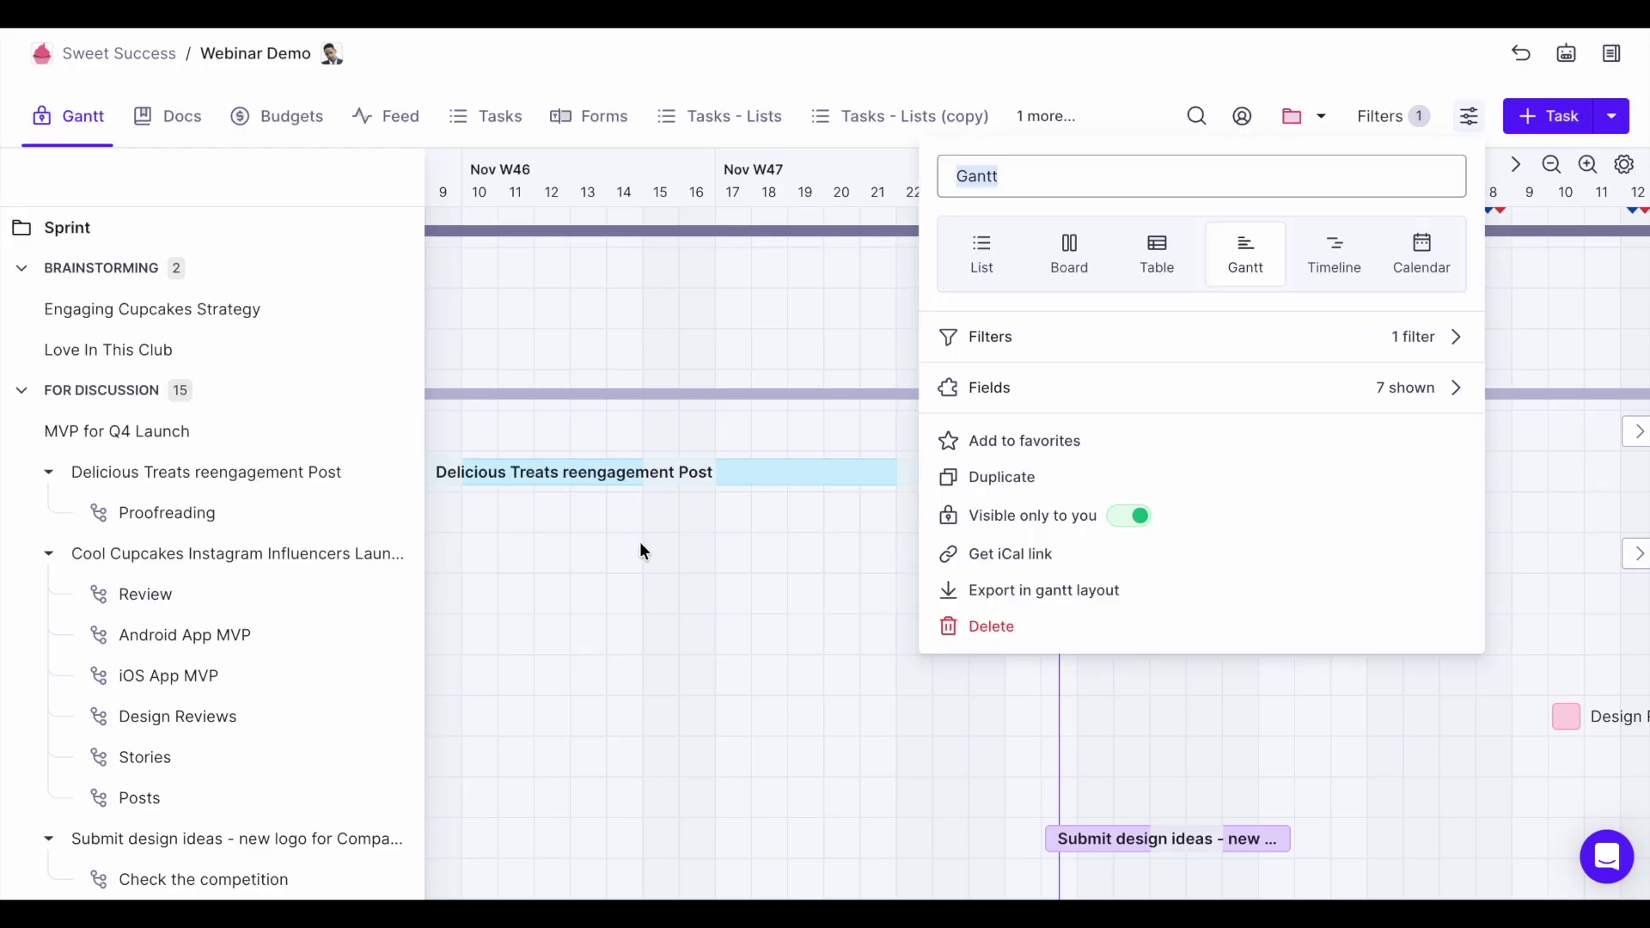
left_click(1096, 48)
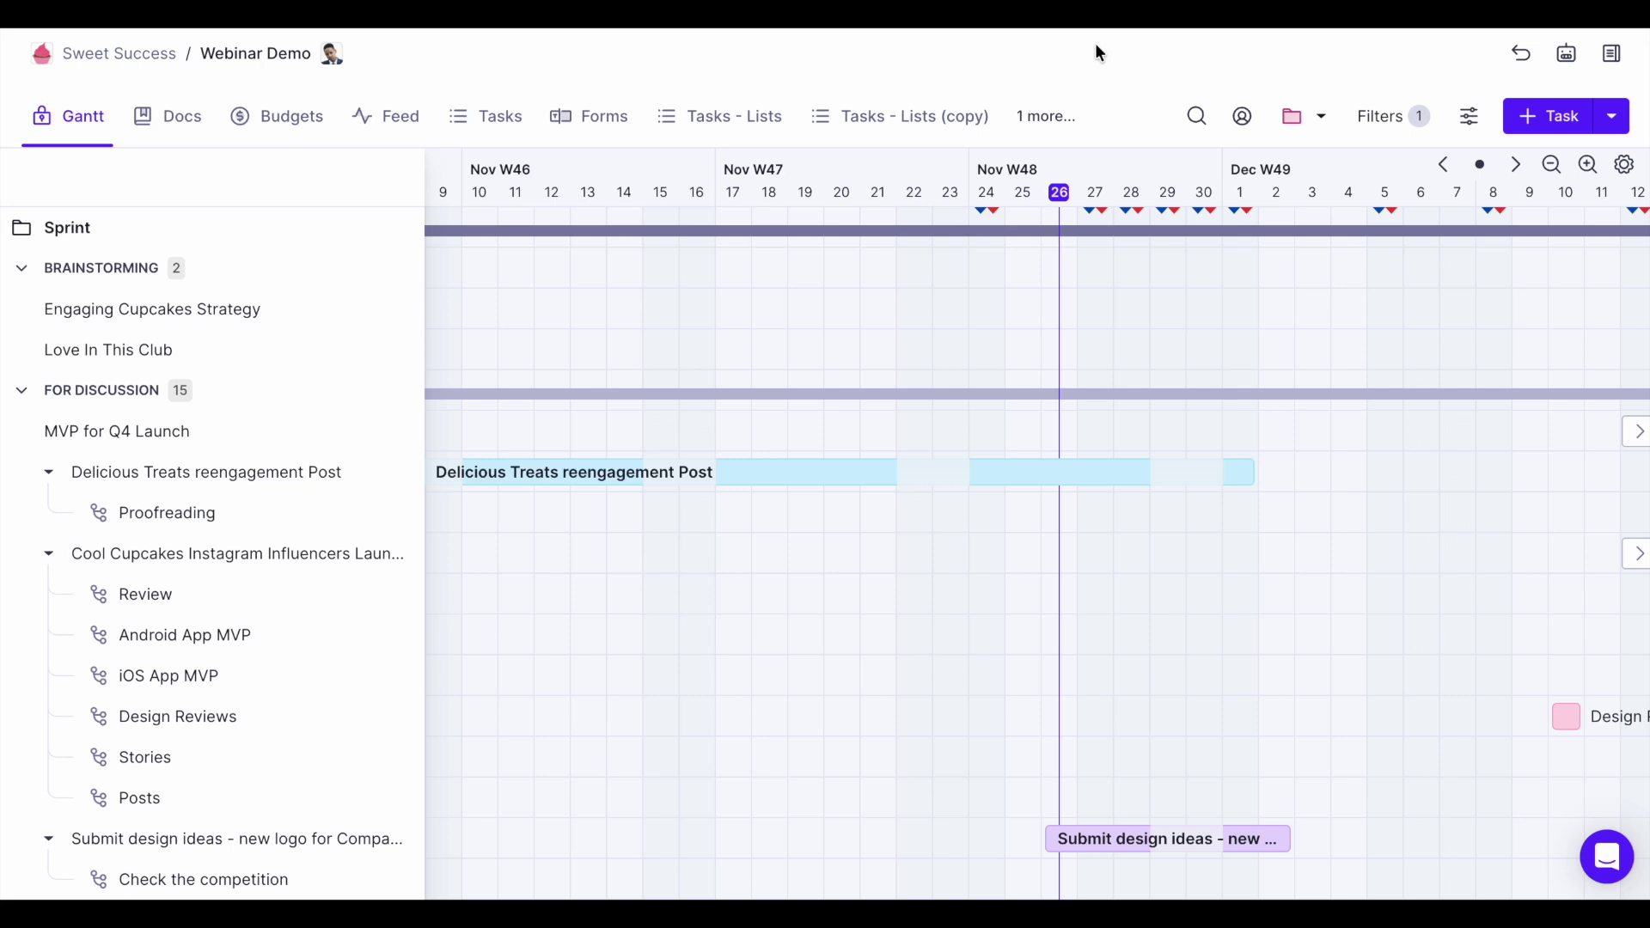
Show the Gantt view's tasks in the List layout and look through the task lists
left_click(1466, 113)
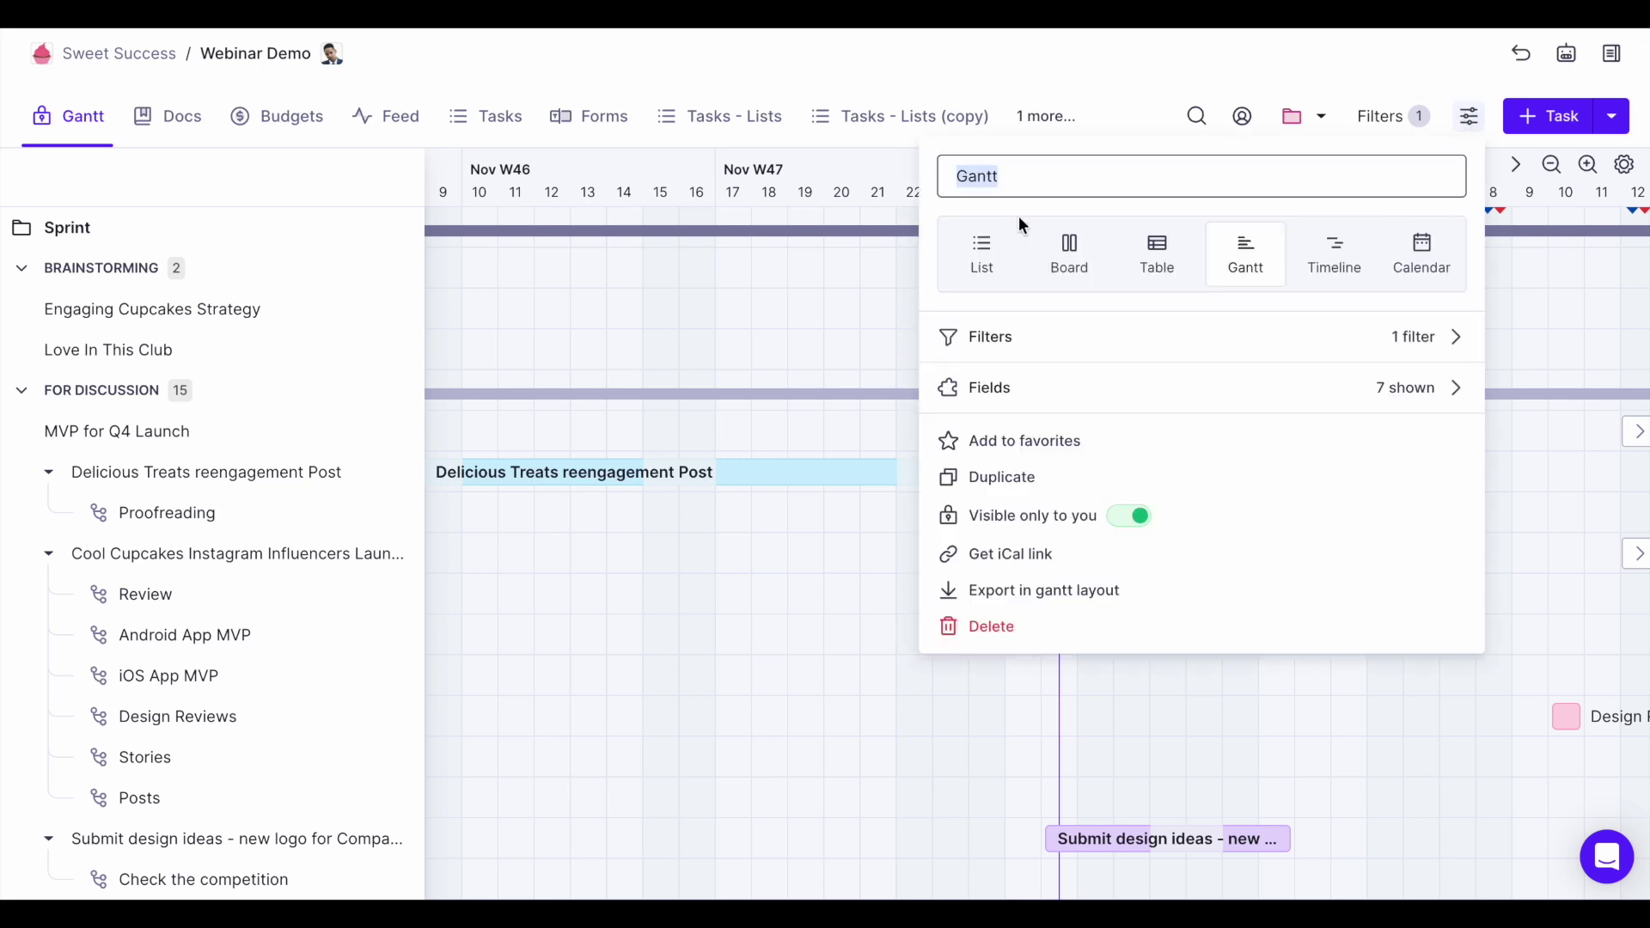
left_click(995, 243)
left_click(1014, 60)
scroll(523, 370, "down", 2)
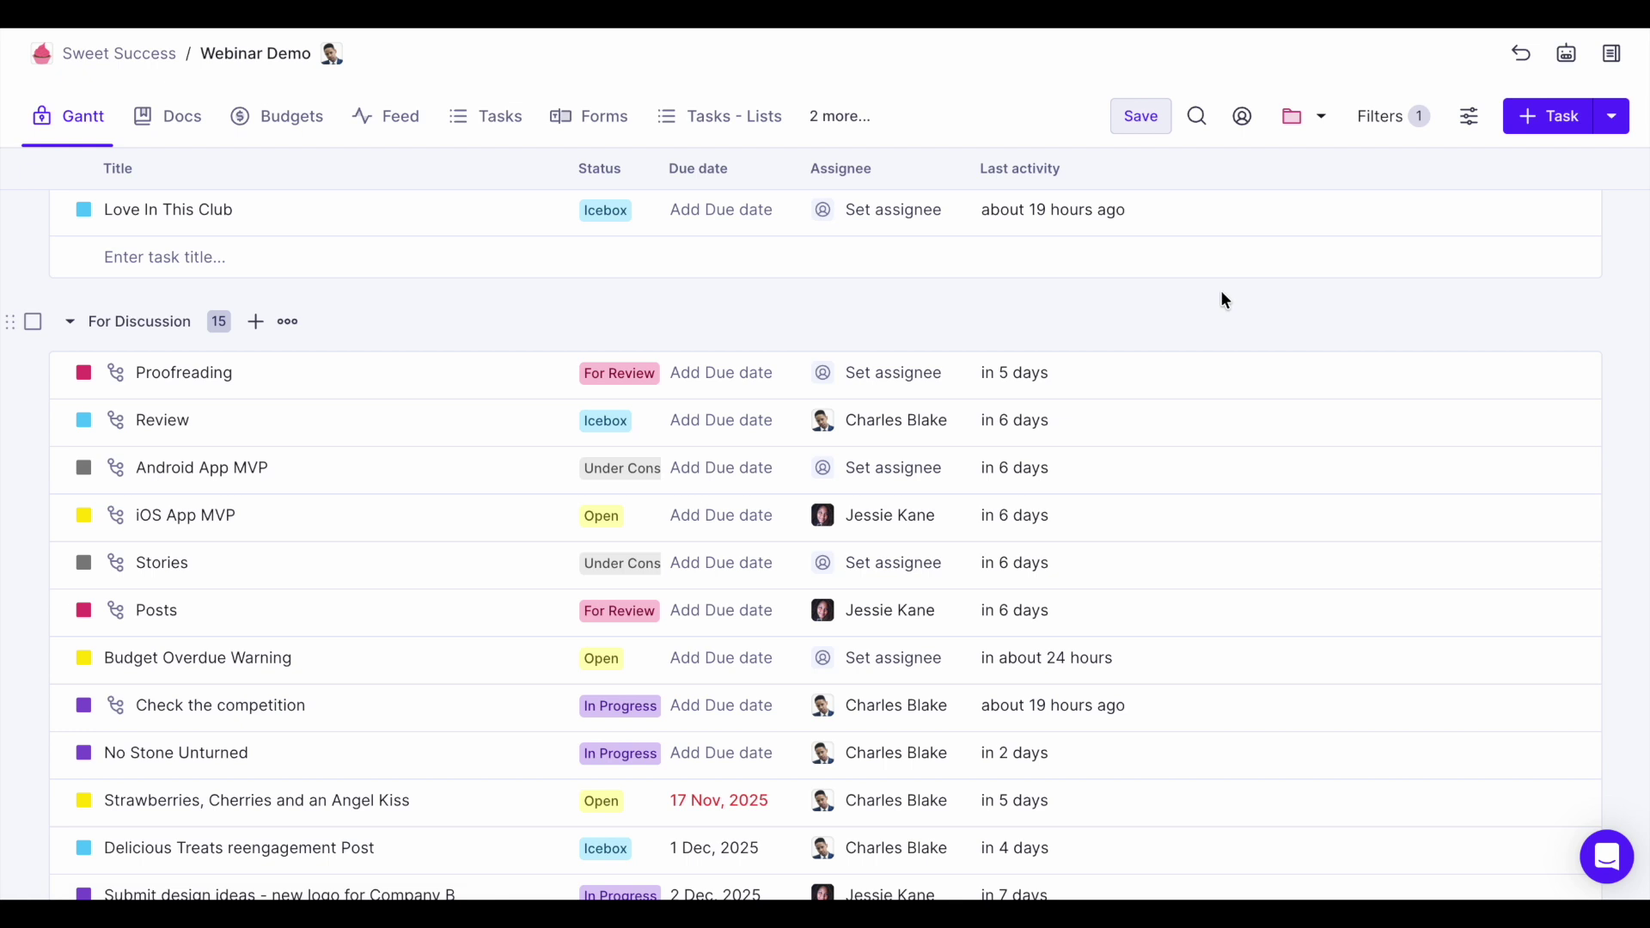
Review the project's task folders and the option for adding a new folder
left_click(1294, 119)
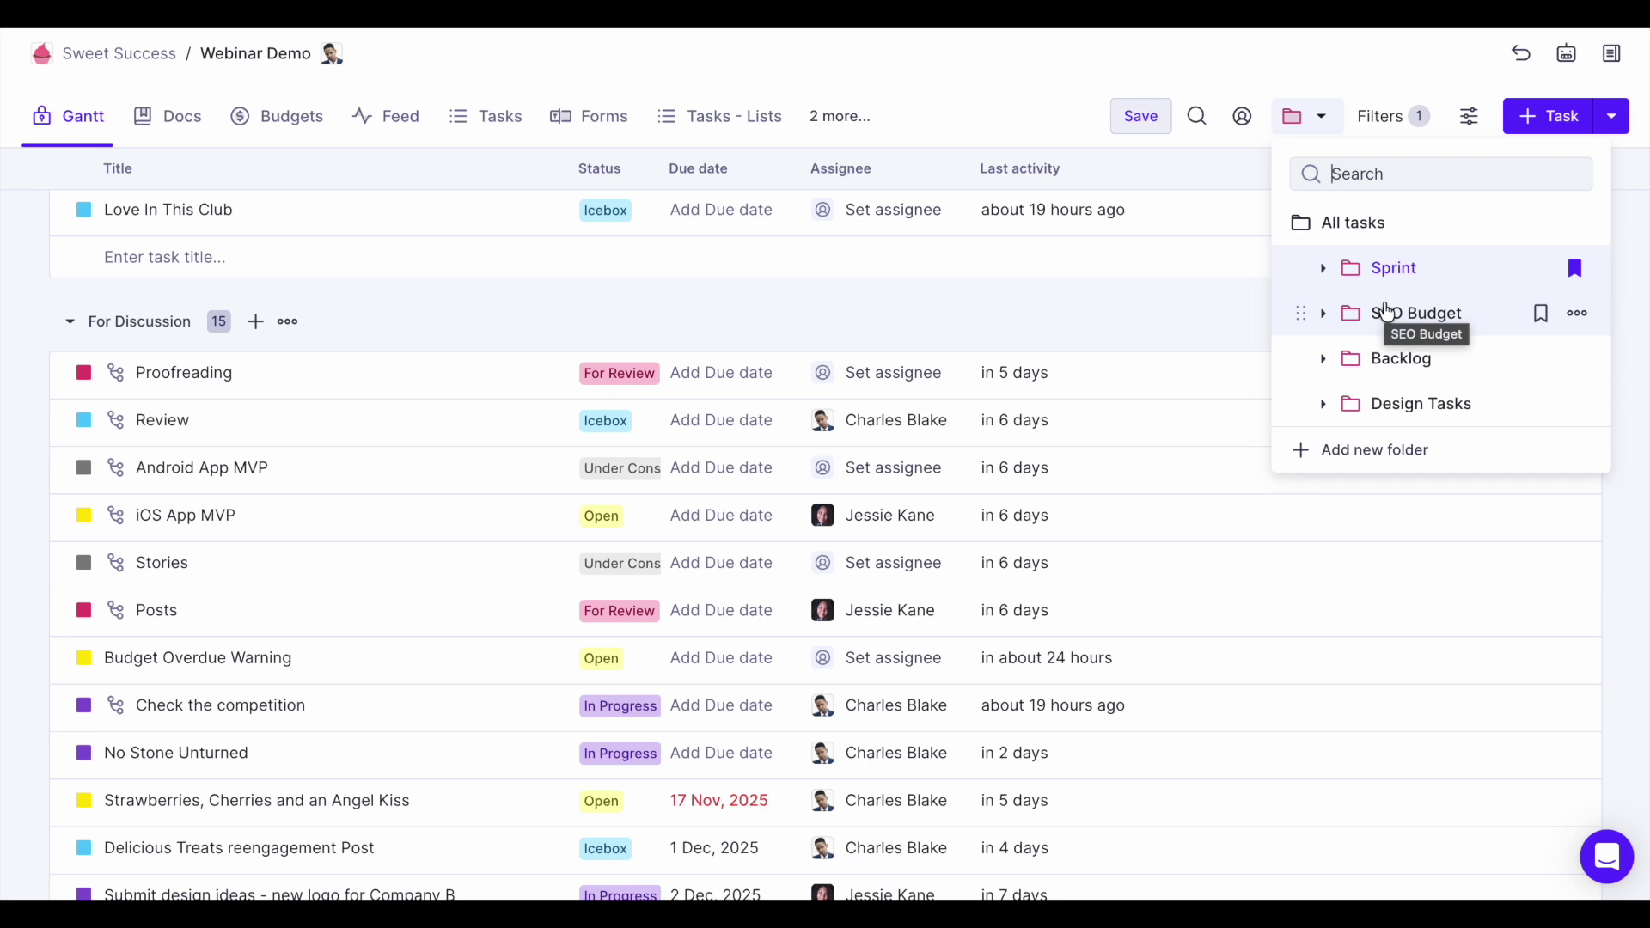
left_click(1157, 275)
left_click(1299, 125)
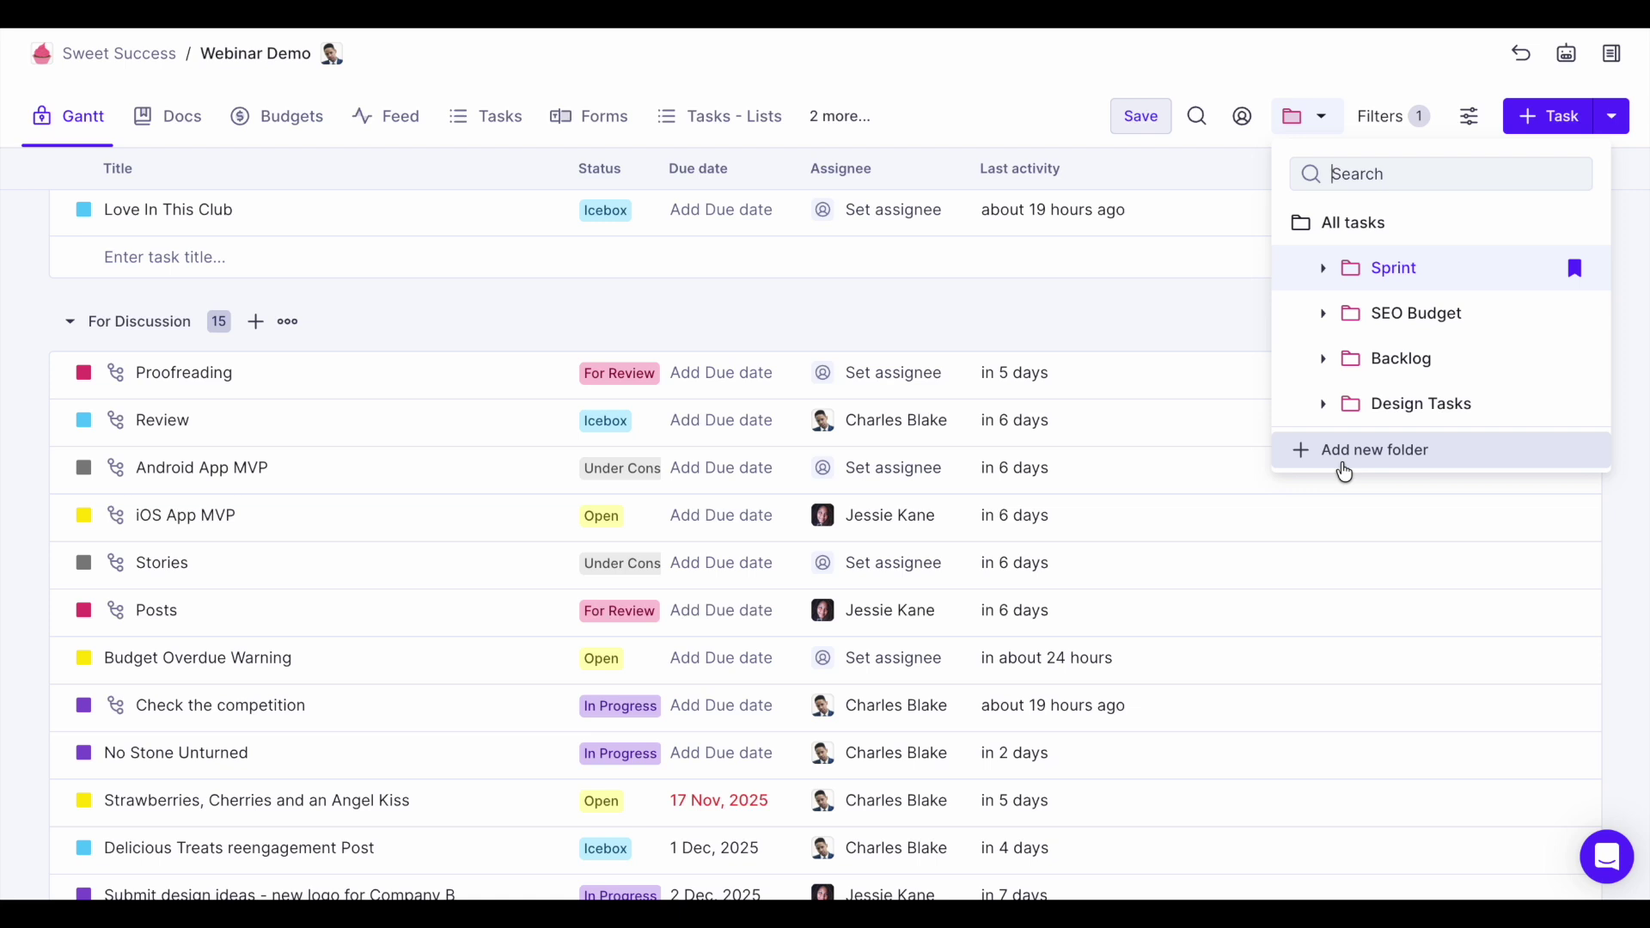
left_click(997, 369)
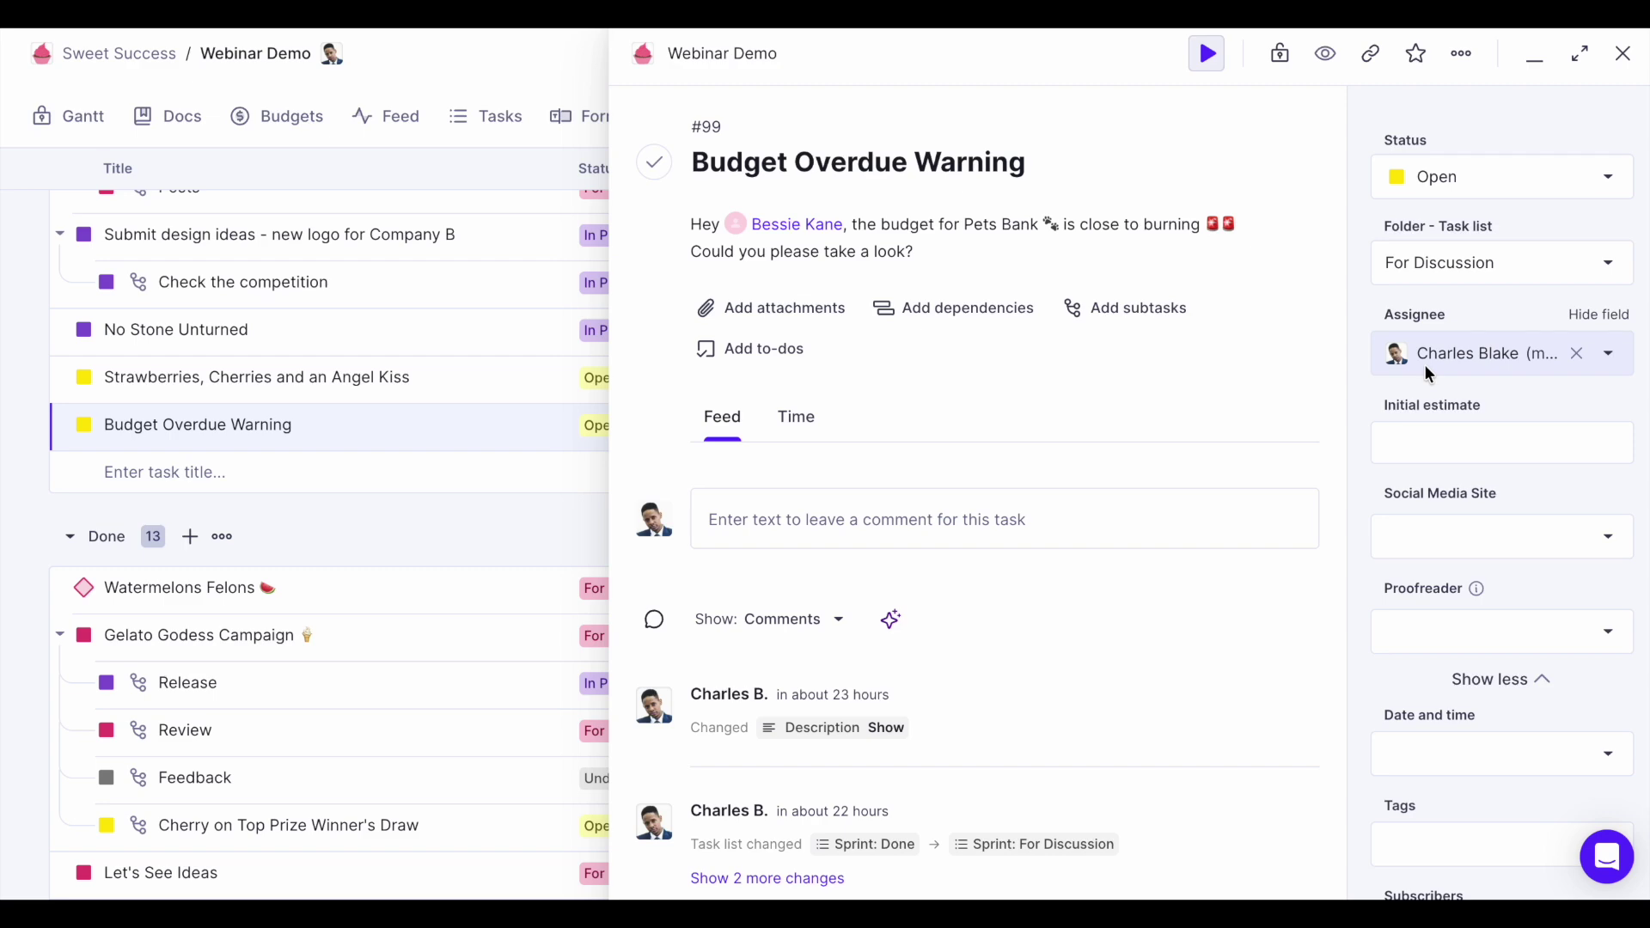
Review the fields of the Budget Overdue Warning task, including the available priority options
scroll(1425, 364, "down", 2)
scroll(1422, 406, "up", 3)
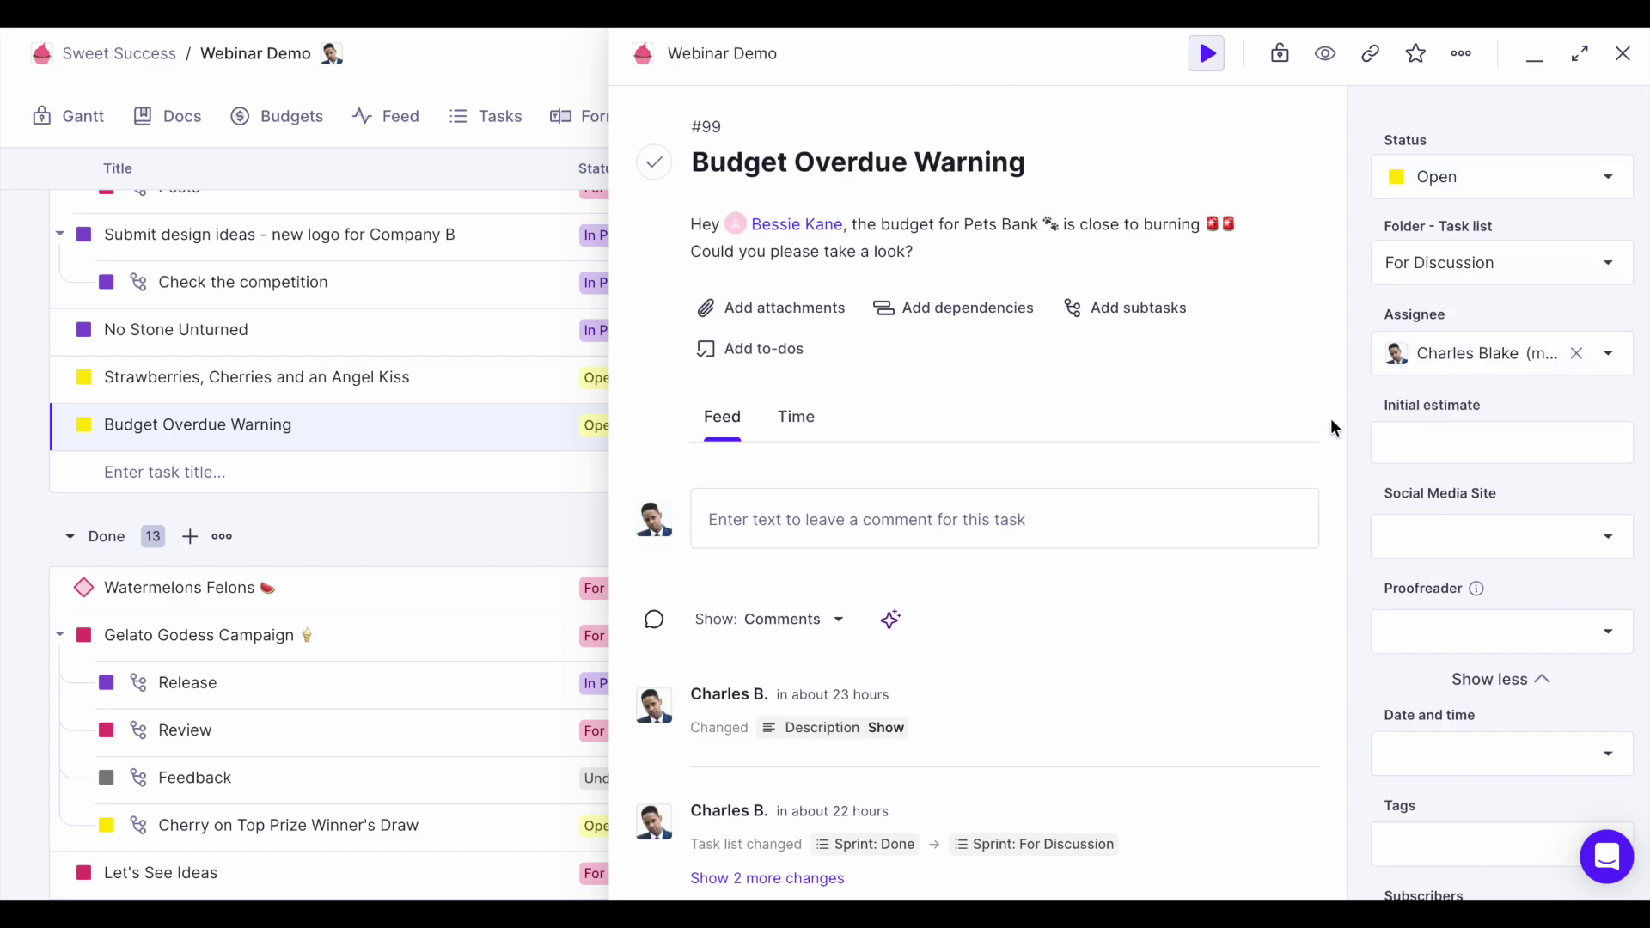
scroll(1435, 461, "down", 2)
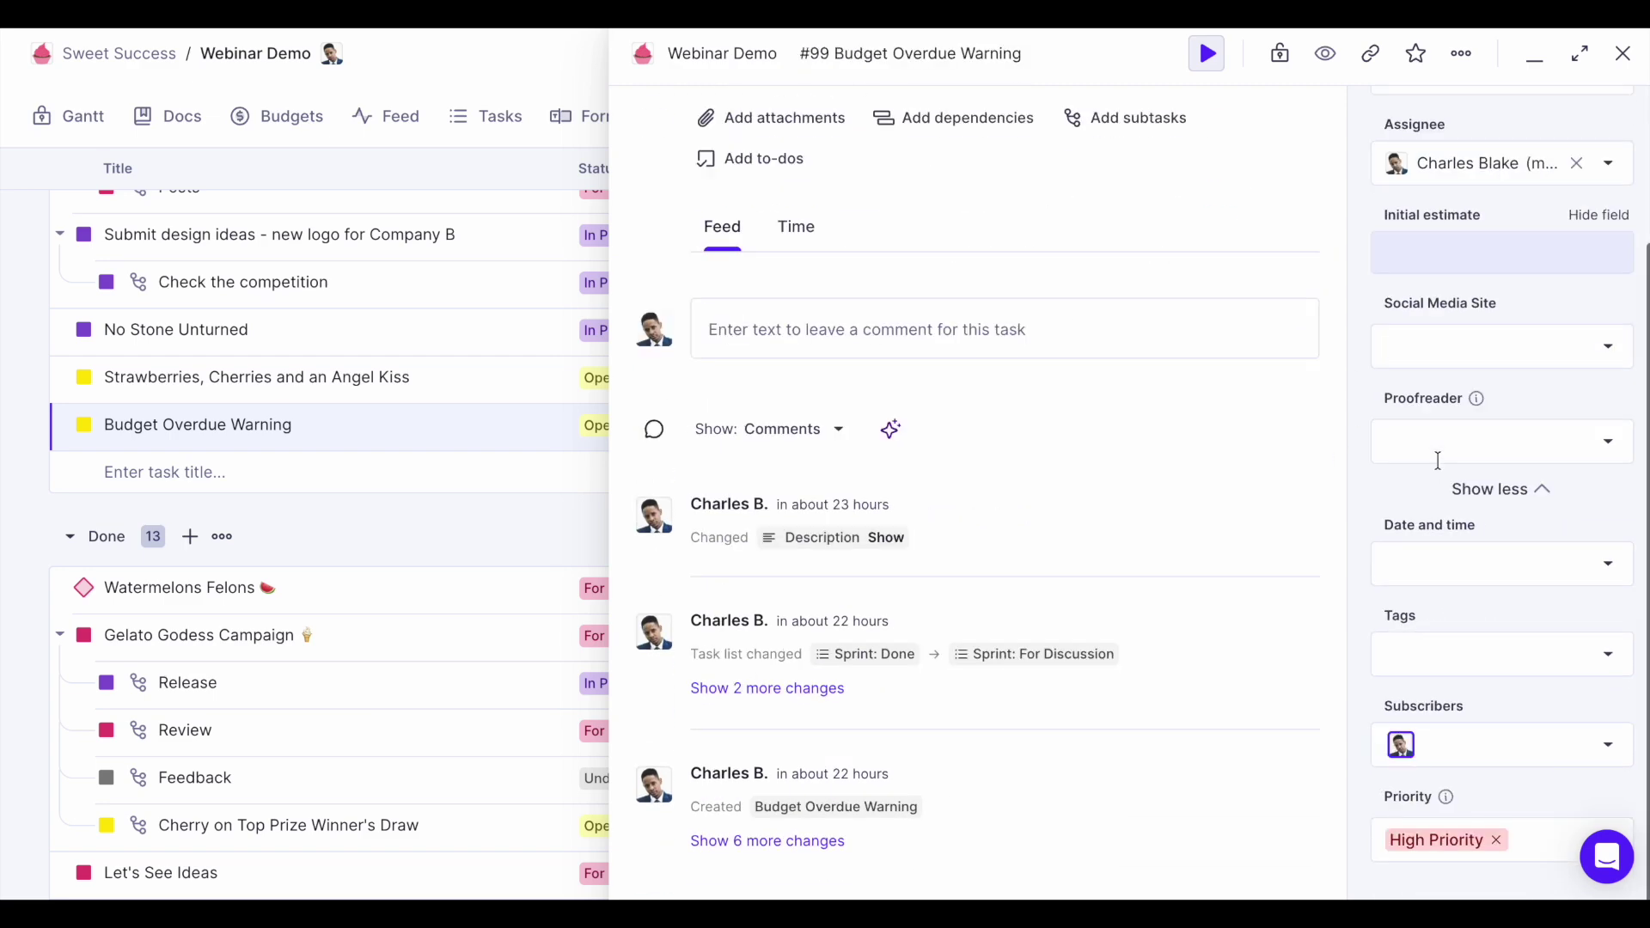
left_click(1401, 862)
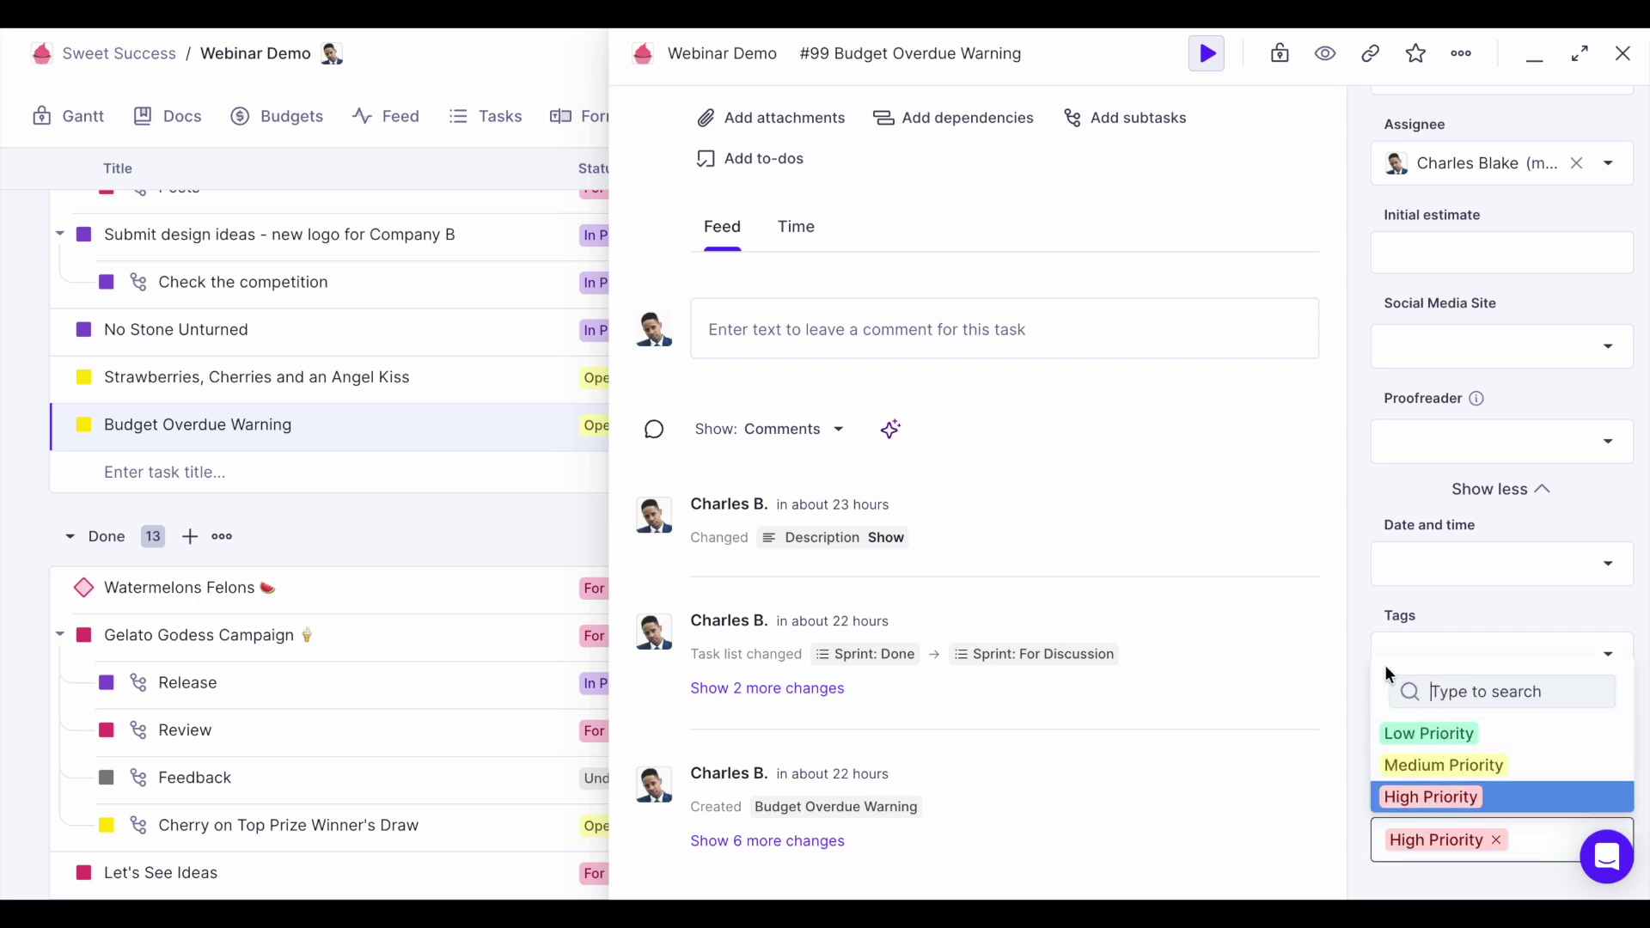
left_click(1356, 647)
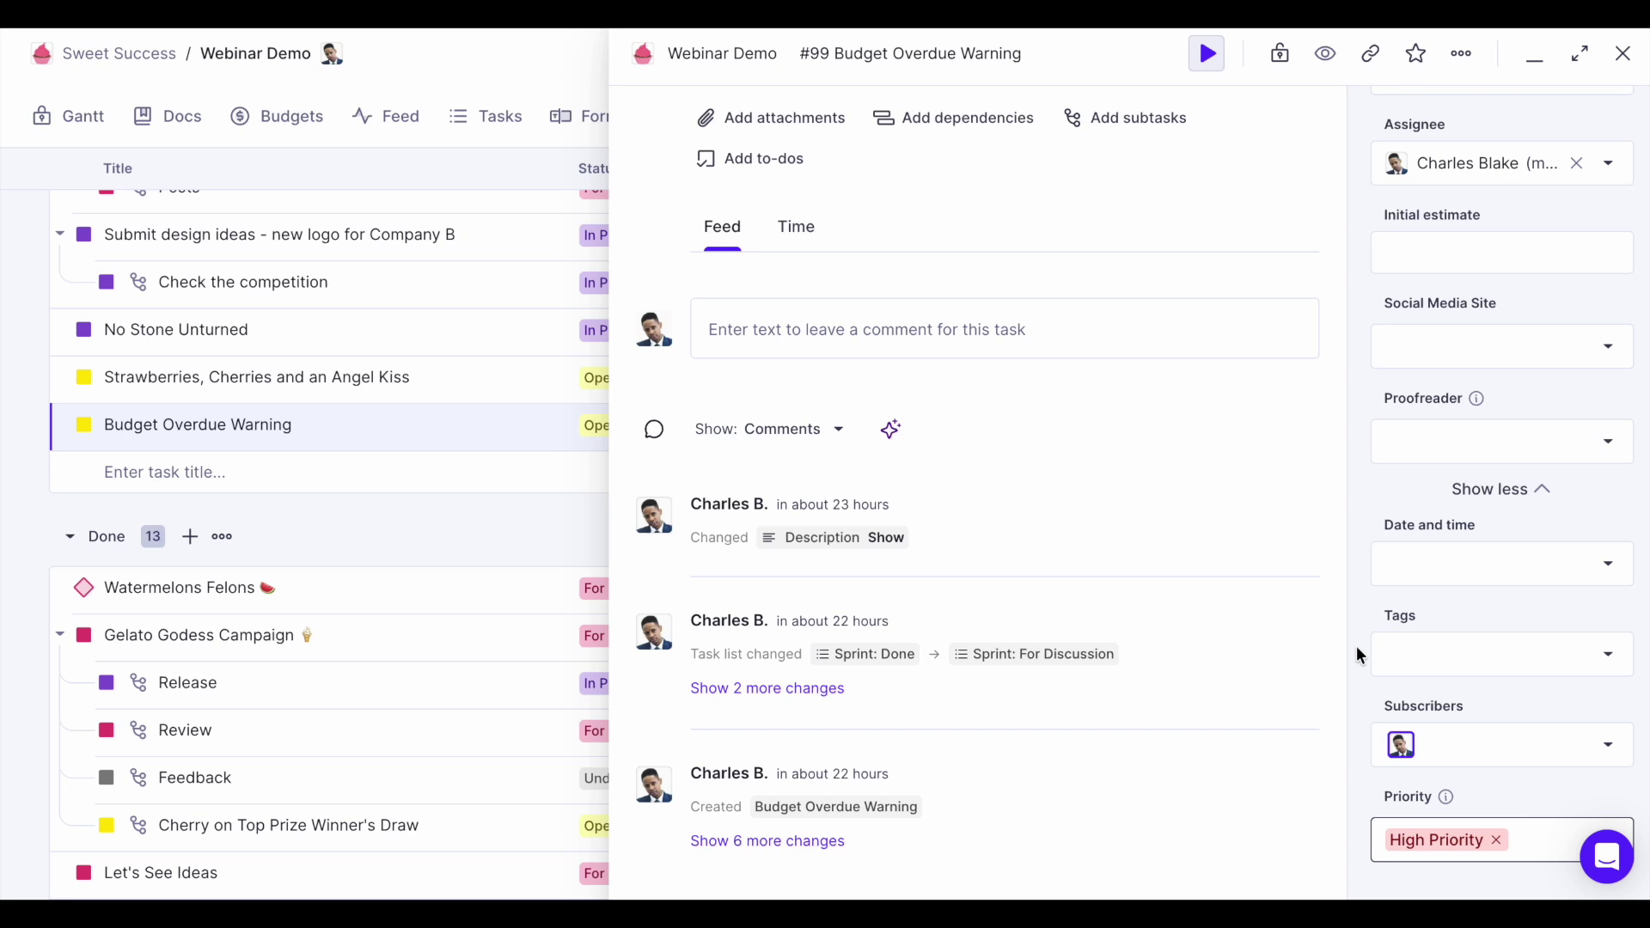
scroll(1245, 395, "up", 3)
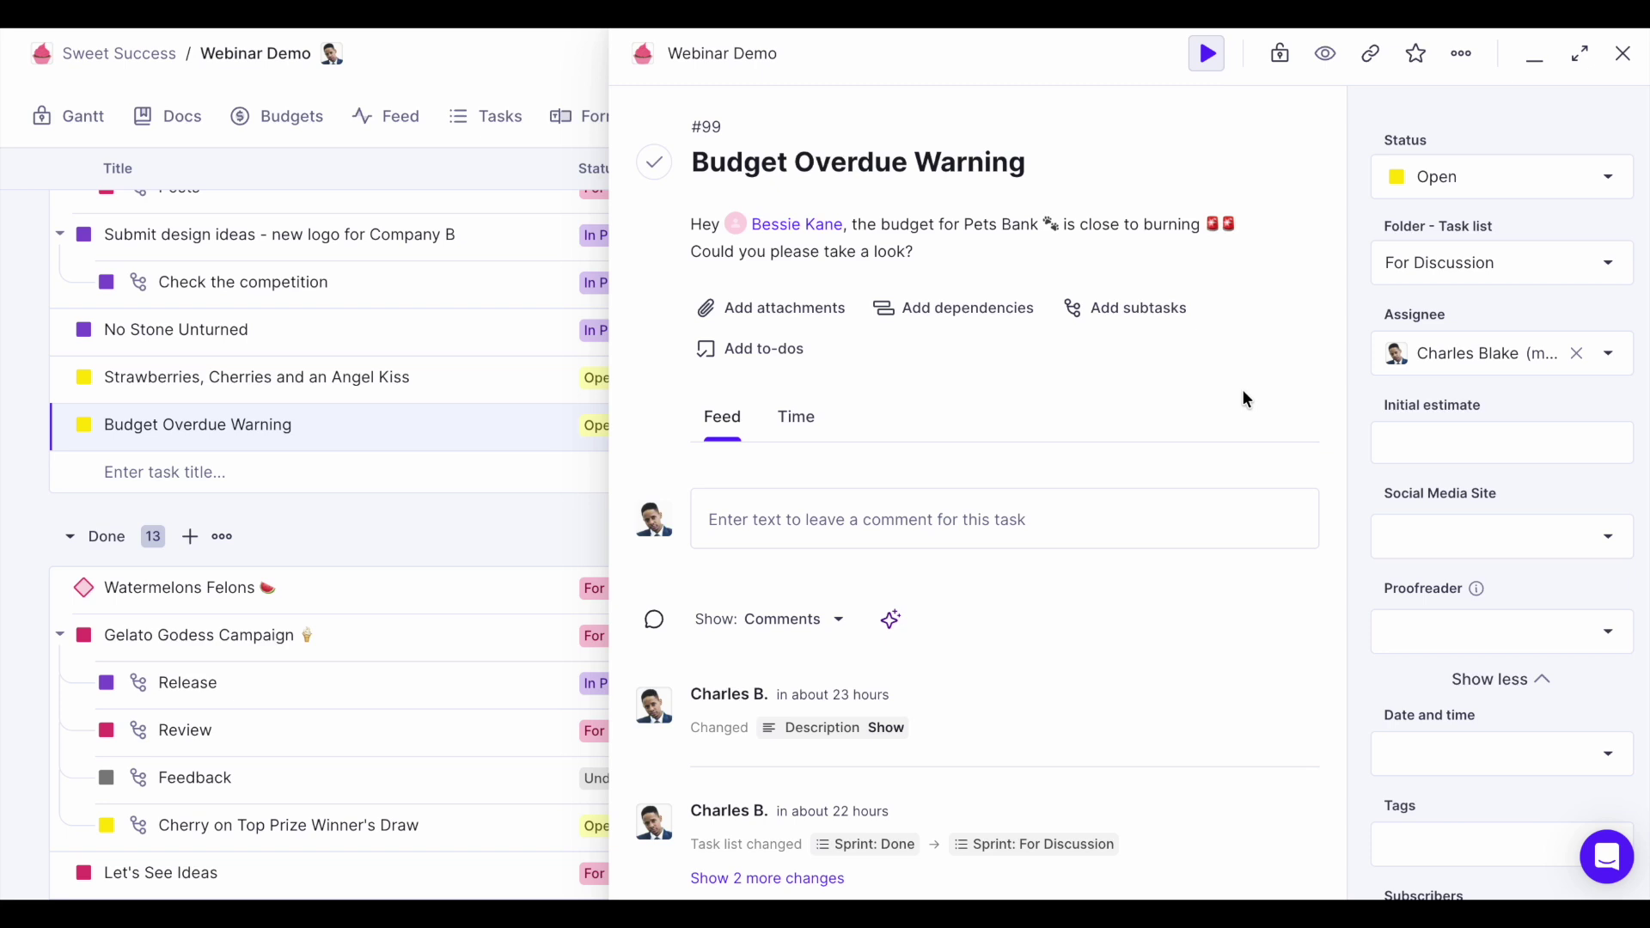
Add a subtask named Check to the Budget Overdue Warning task
left_click(1131, 318)
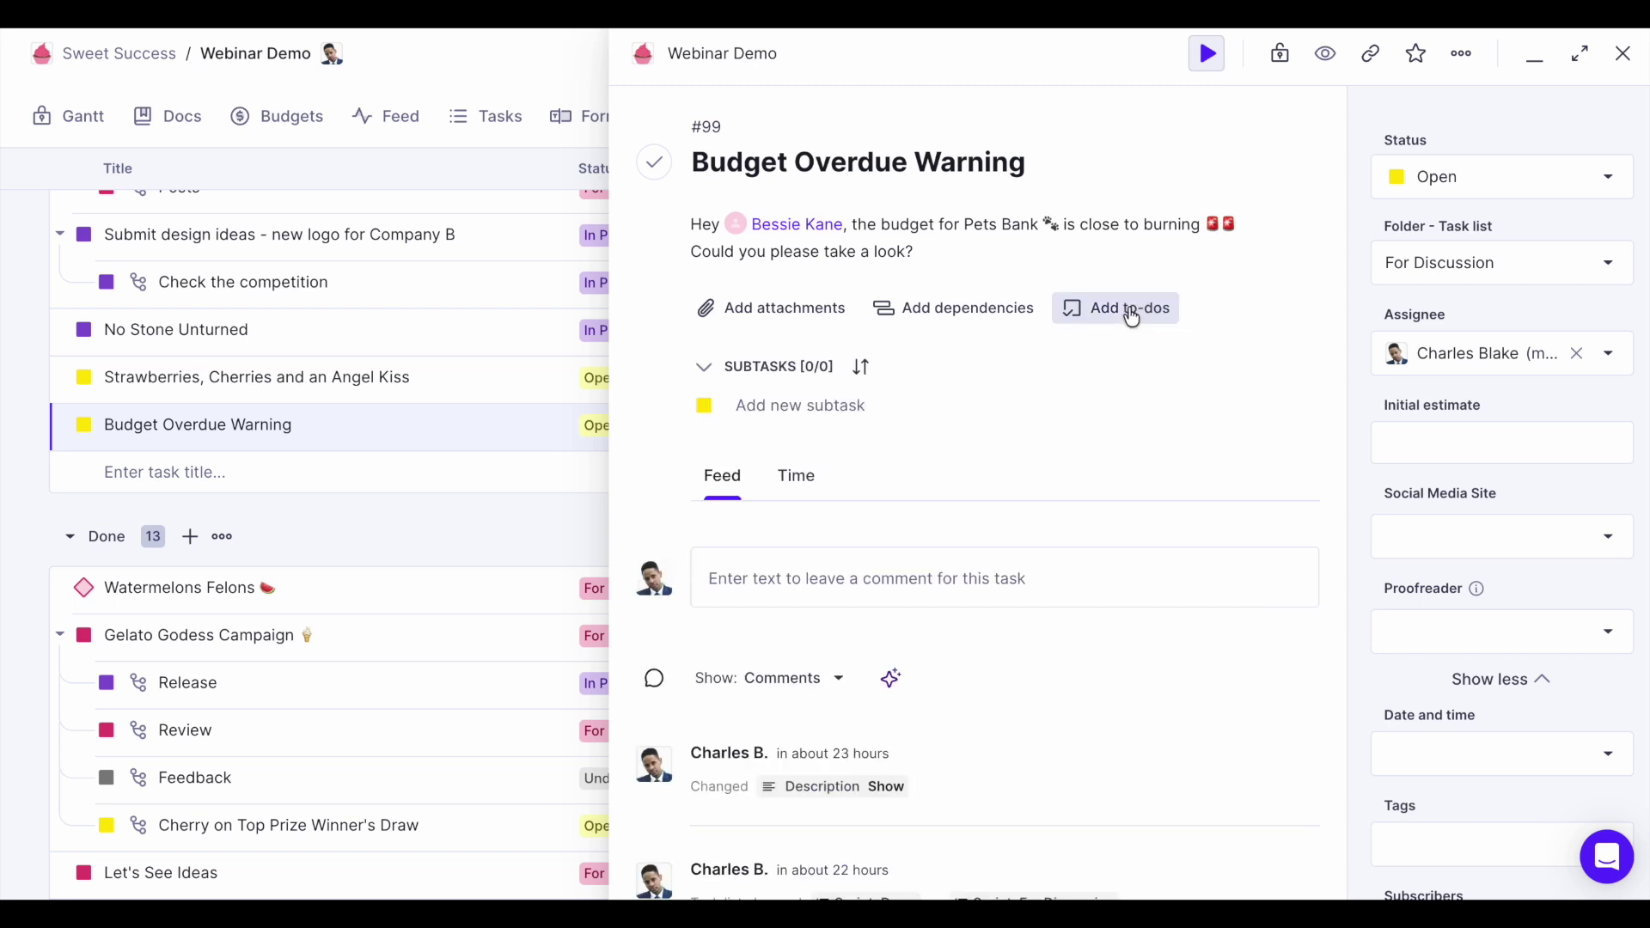
left_click(816, 404)
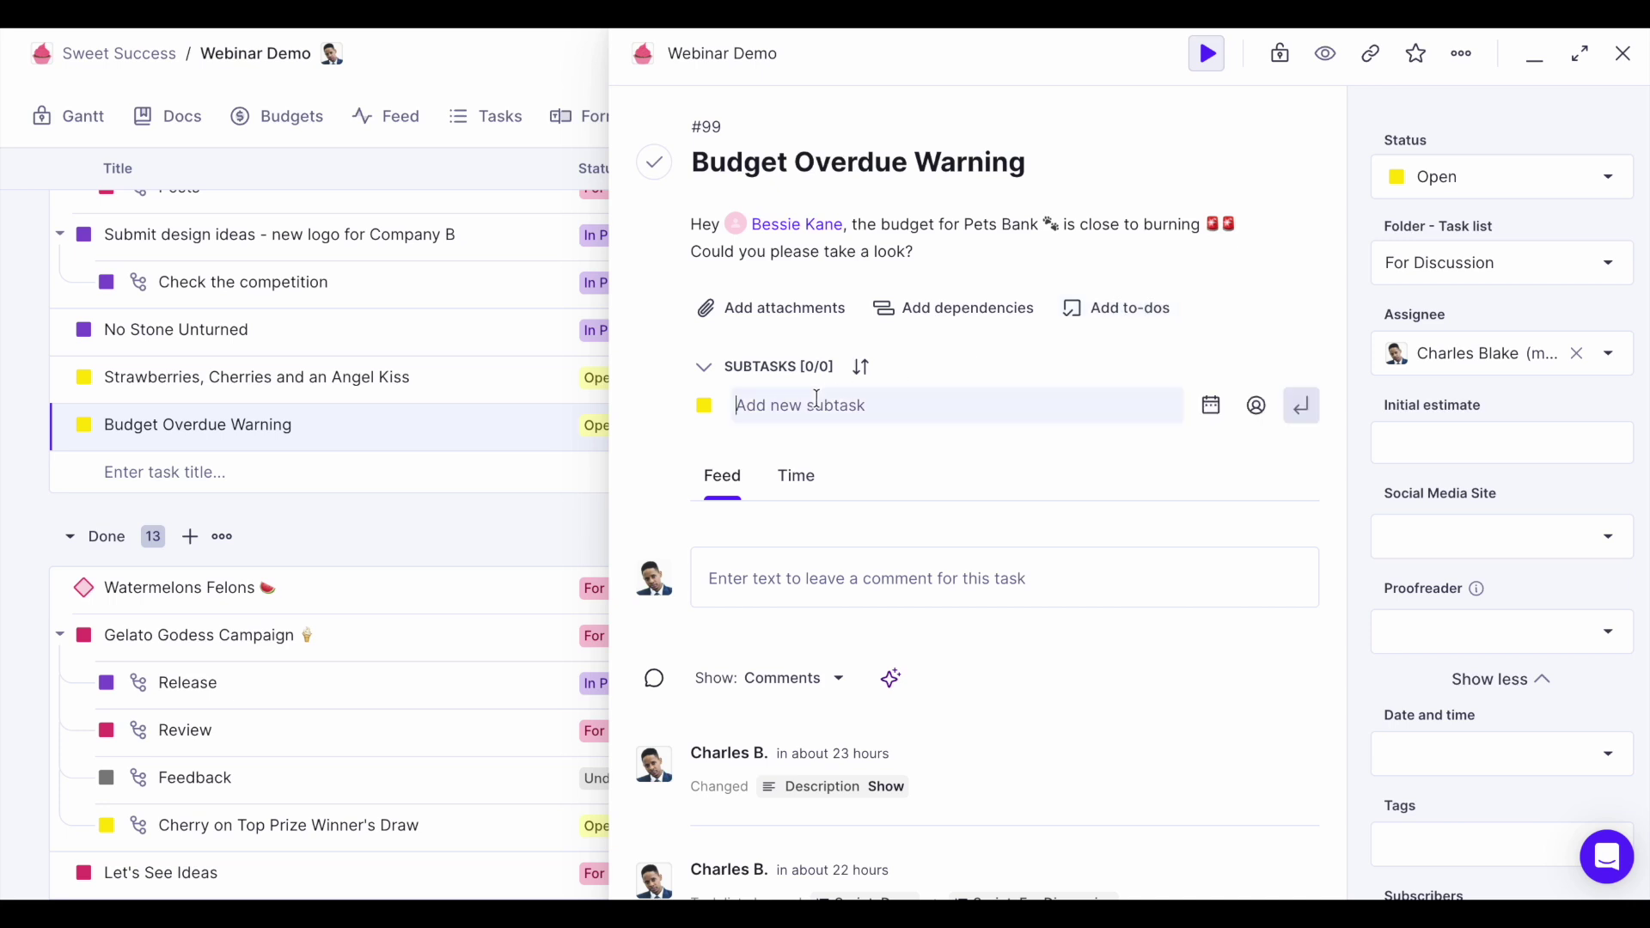
type("Check")
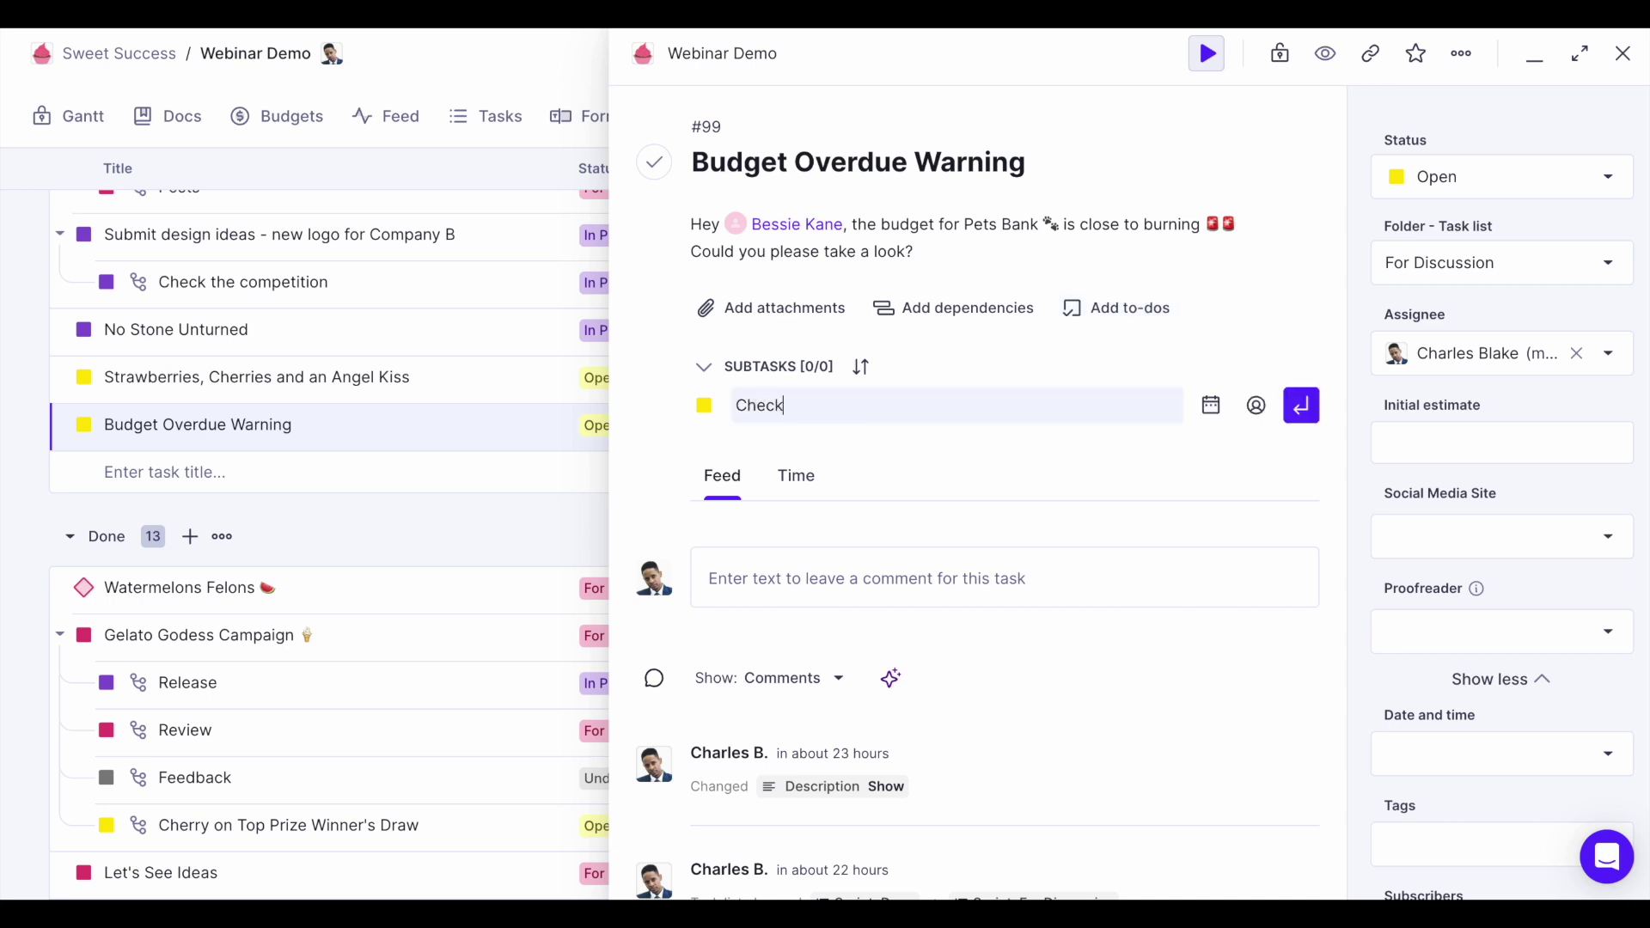
key("Return")
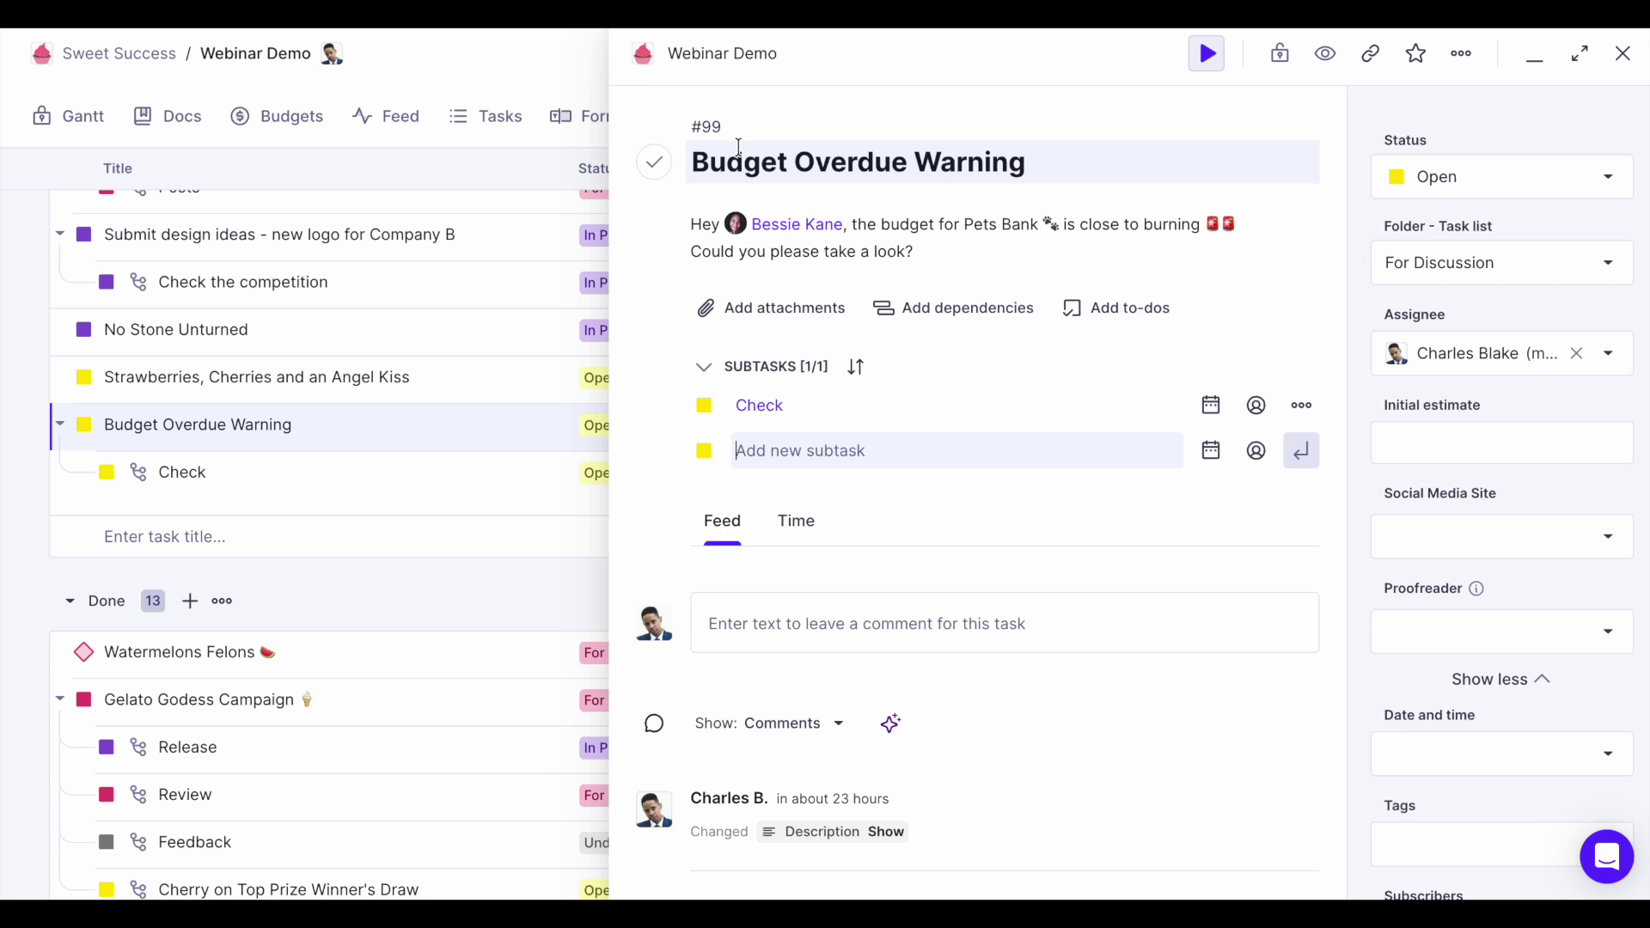
Link the Cool Cupcakes Instagram Influencers task as a dependency of Budget Overdue Warning, review the dependency types and close the task
left_click(946, 309)
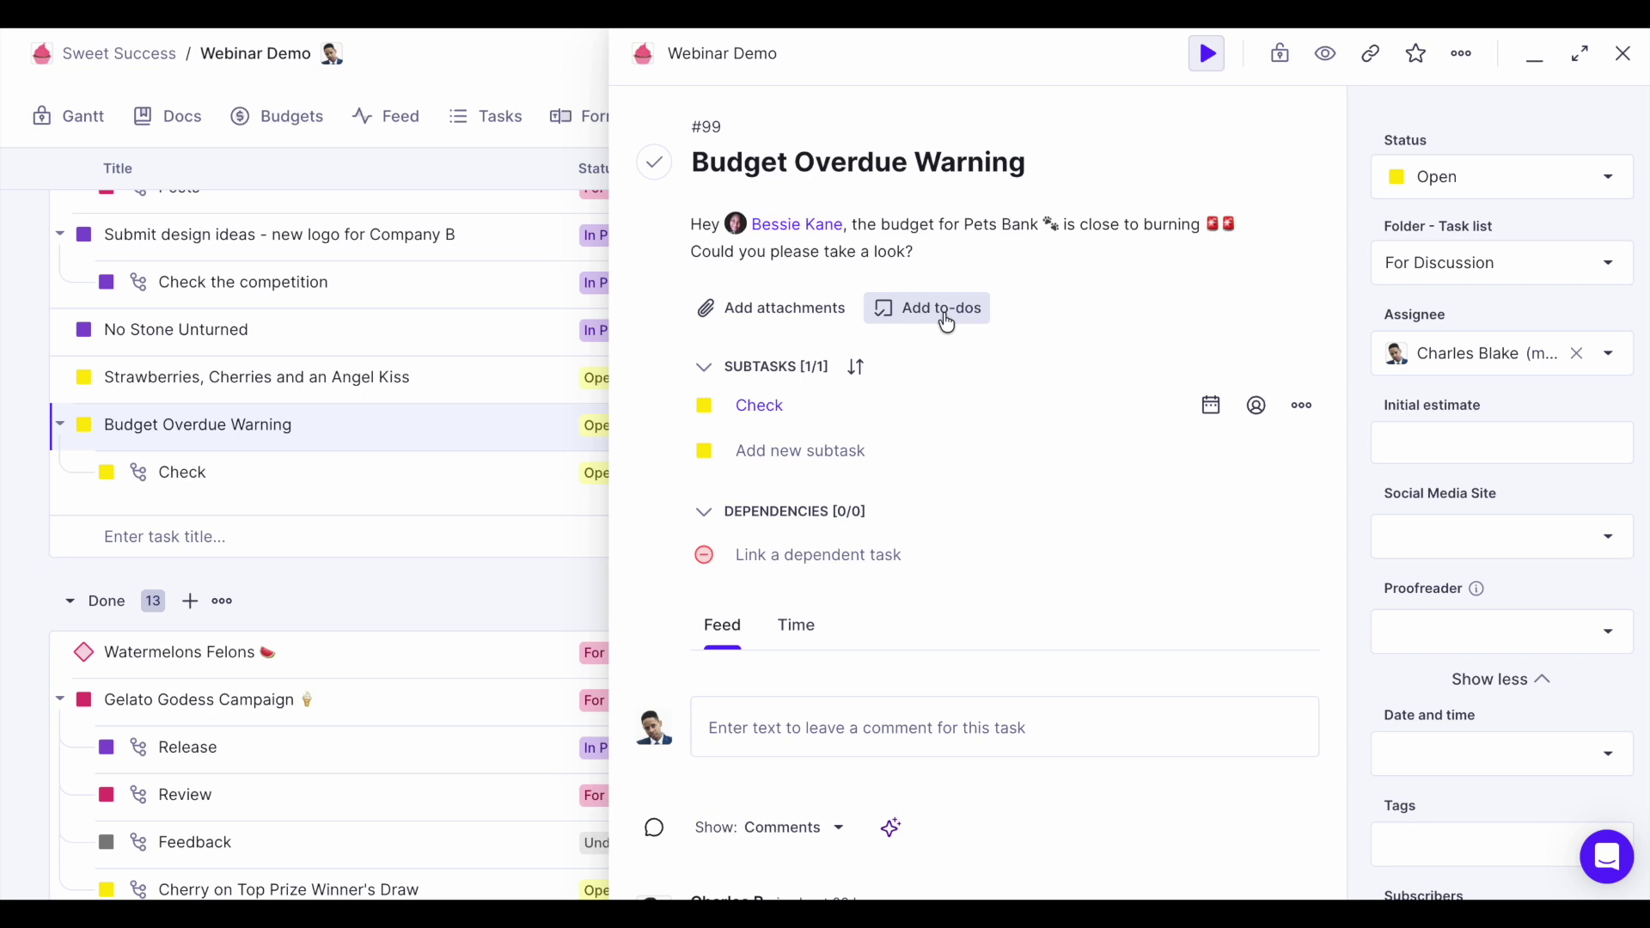
left_click(808, 557)
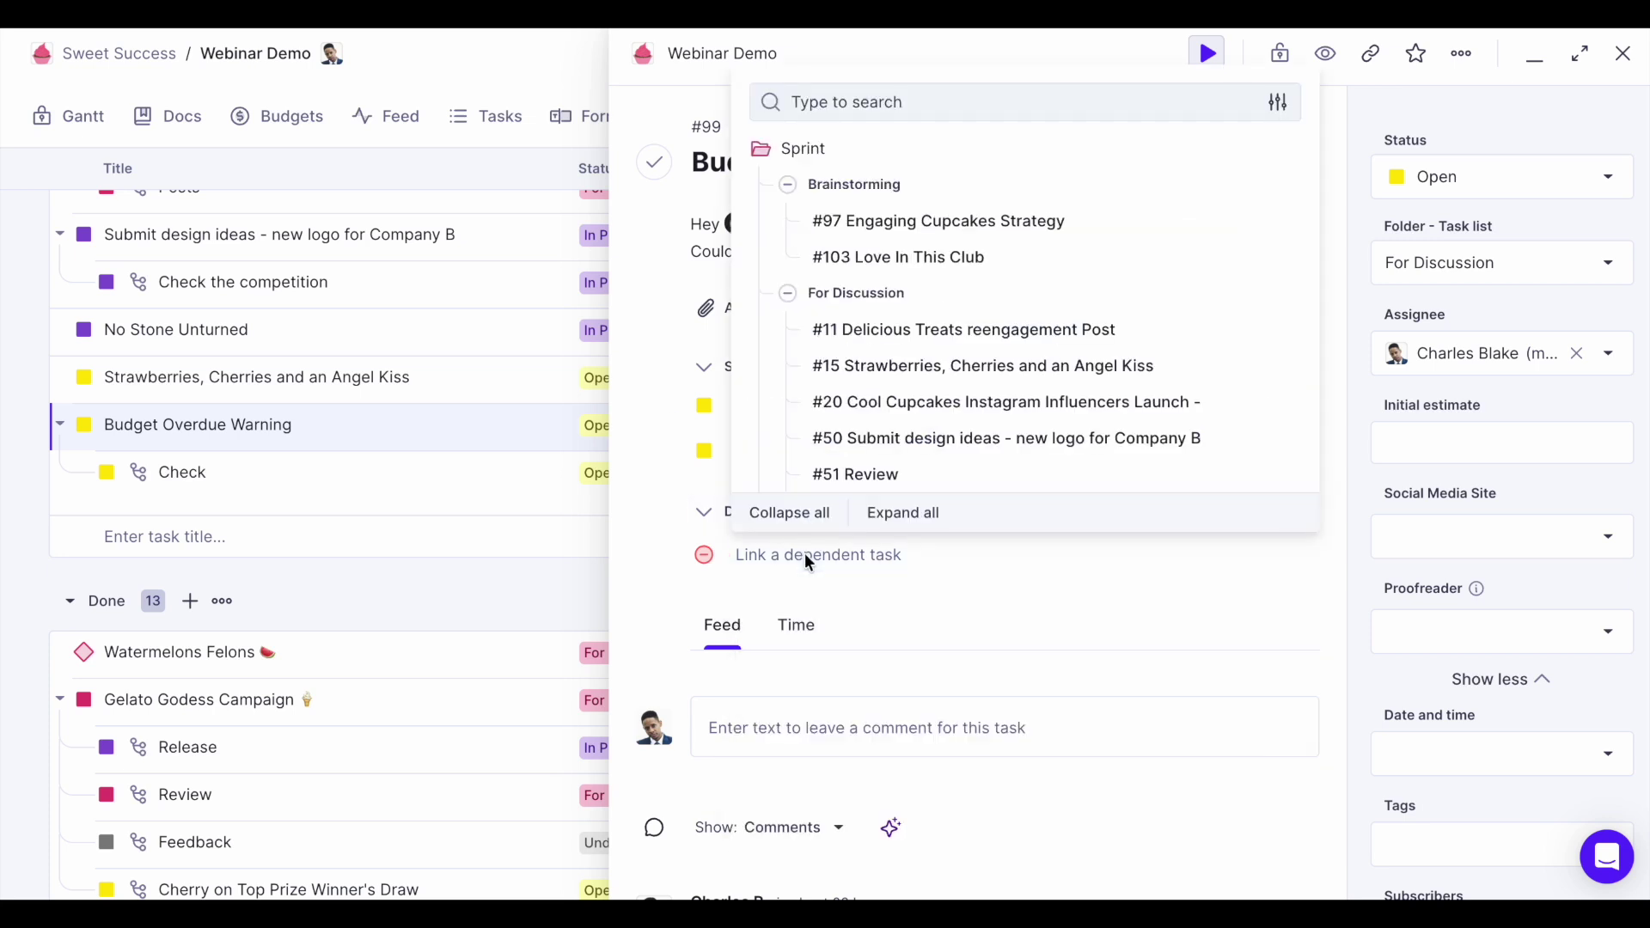
left_click(855, 411)
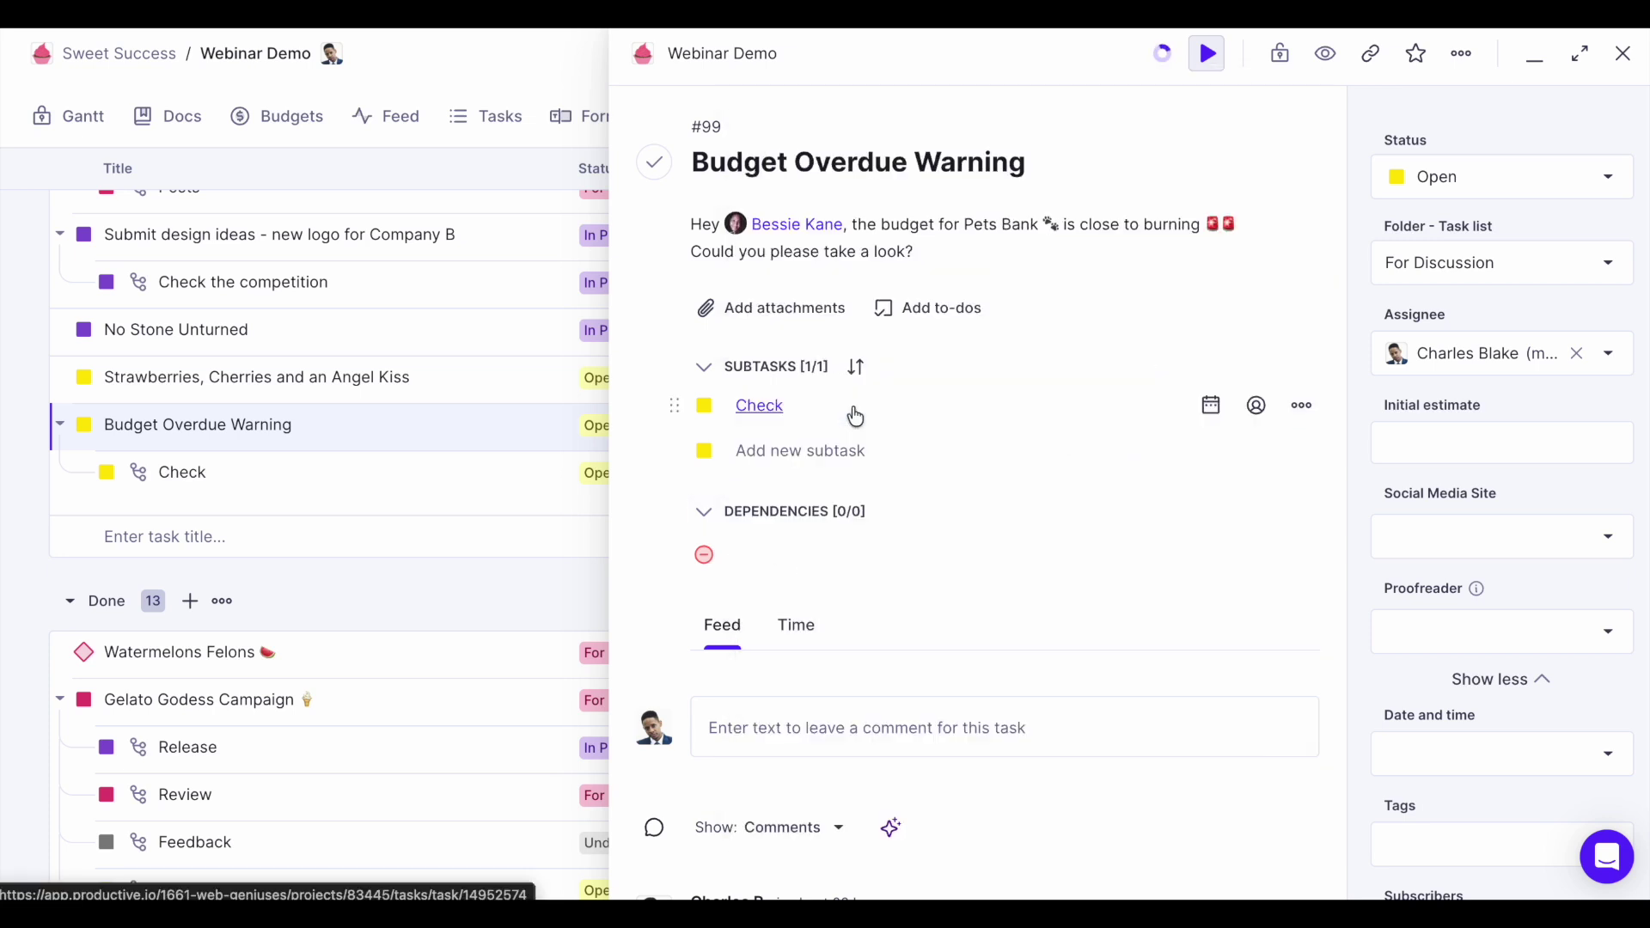
left_click(703, 556)
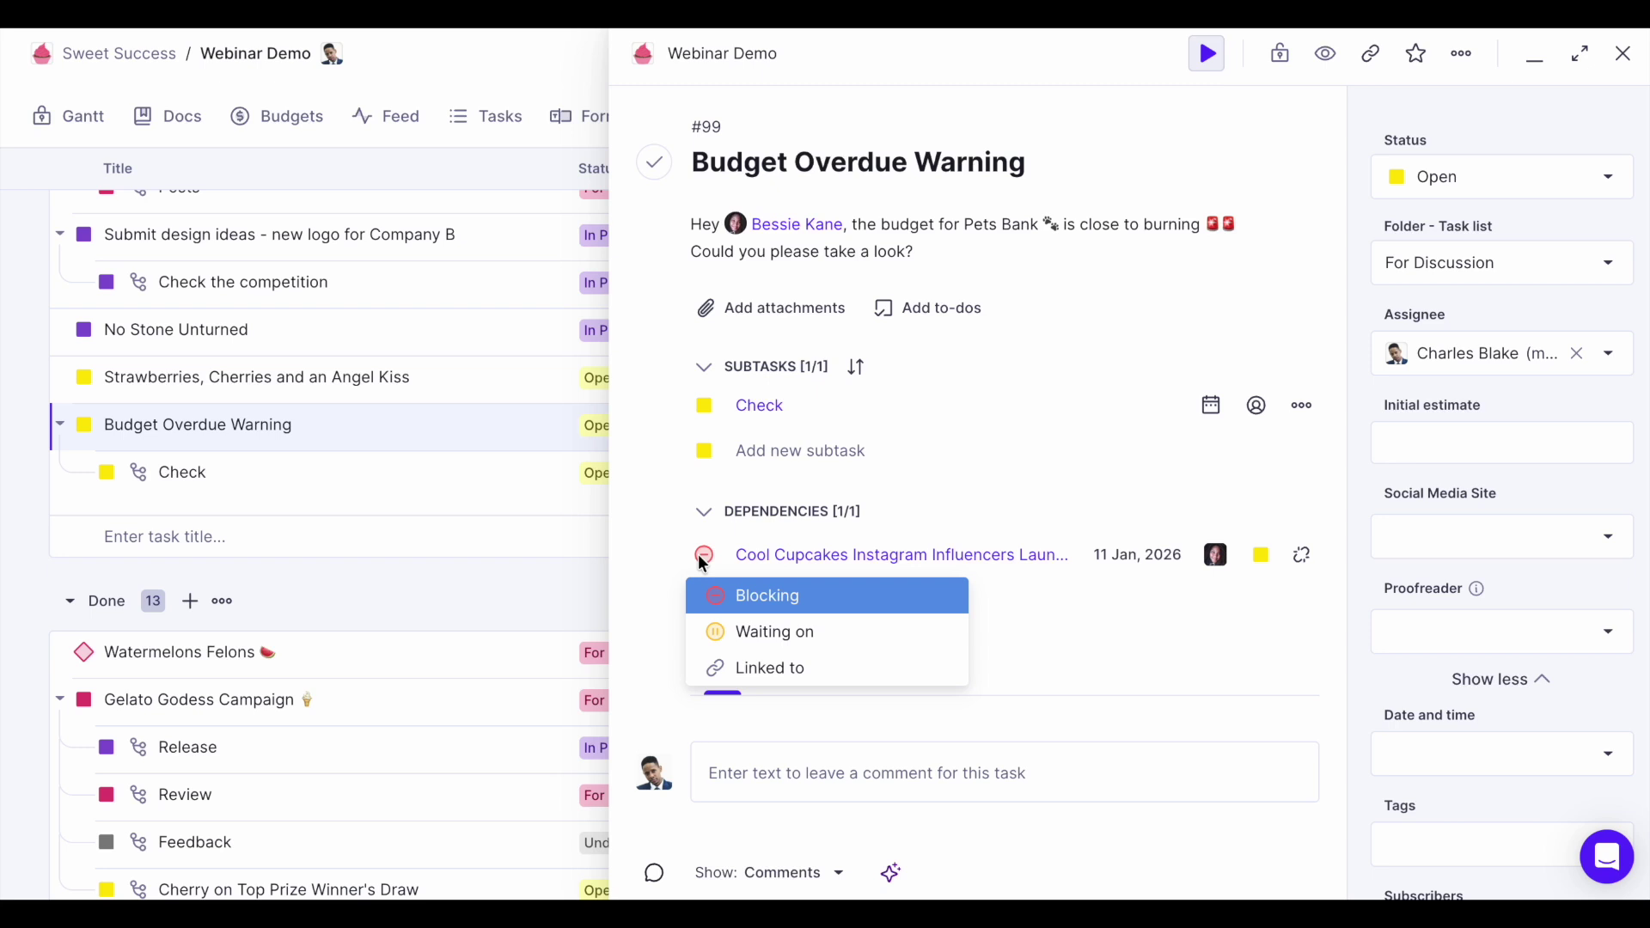
left_click(641, 539)
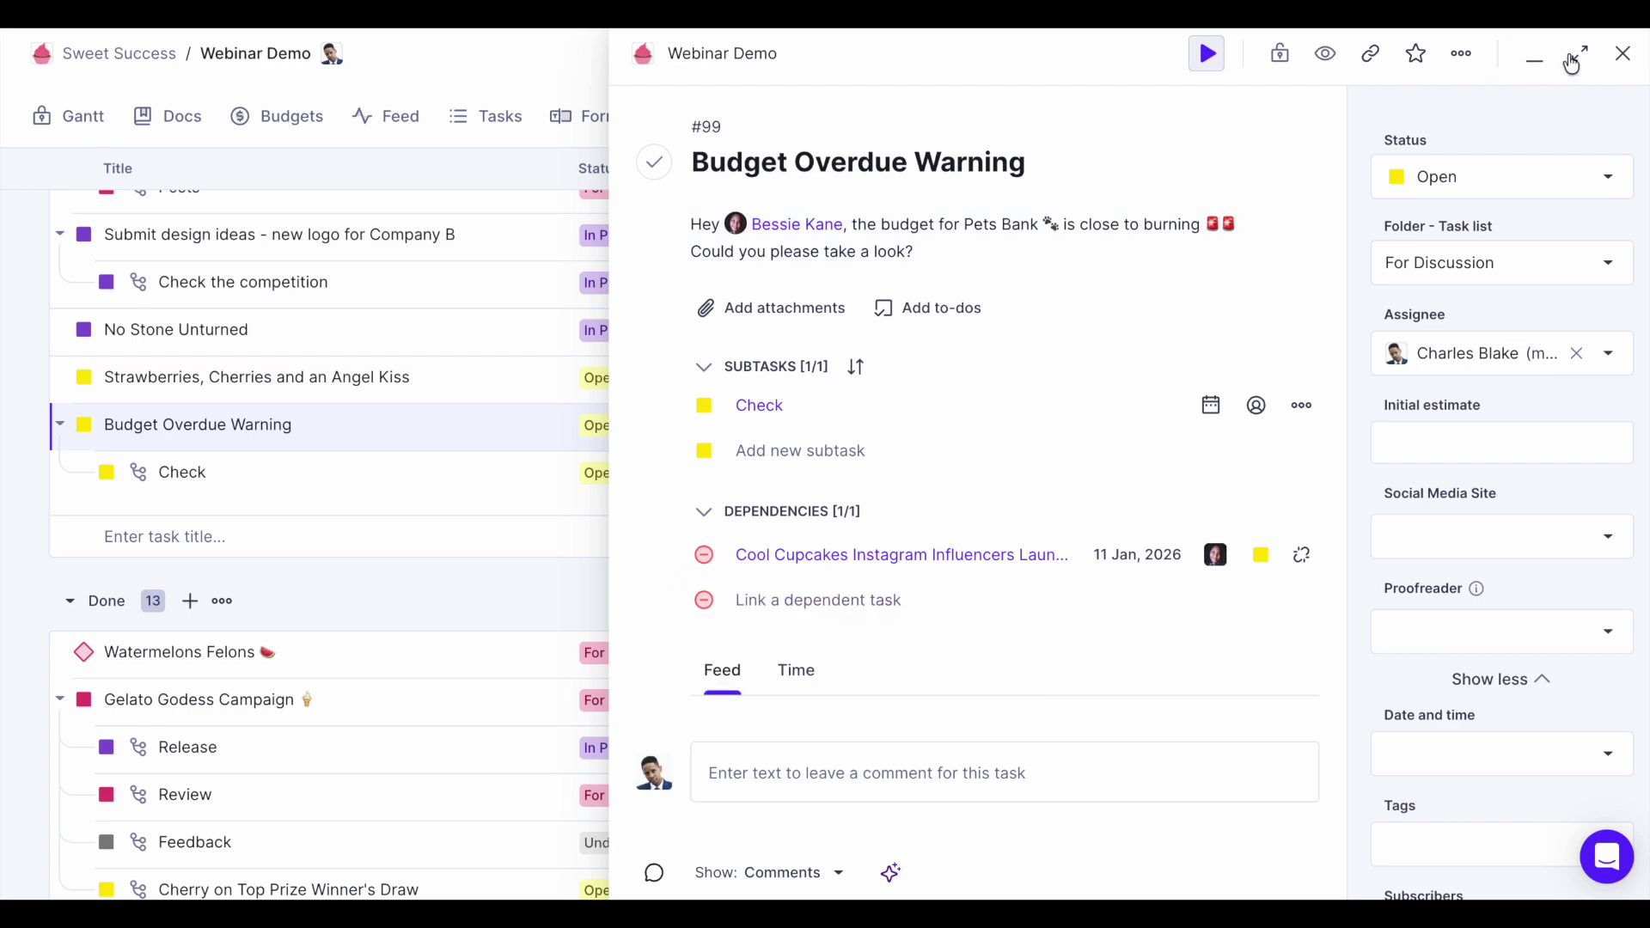
left_click(1622, 53)
Examine the task dependencies in the Gantt view and in the details of the Let's See Ideas task
left_click(72, 117)
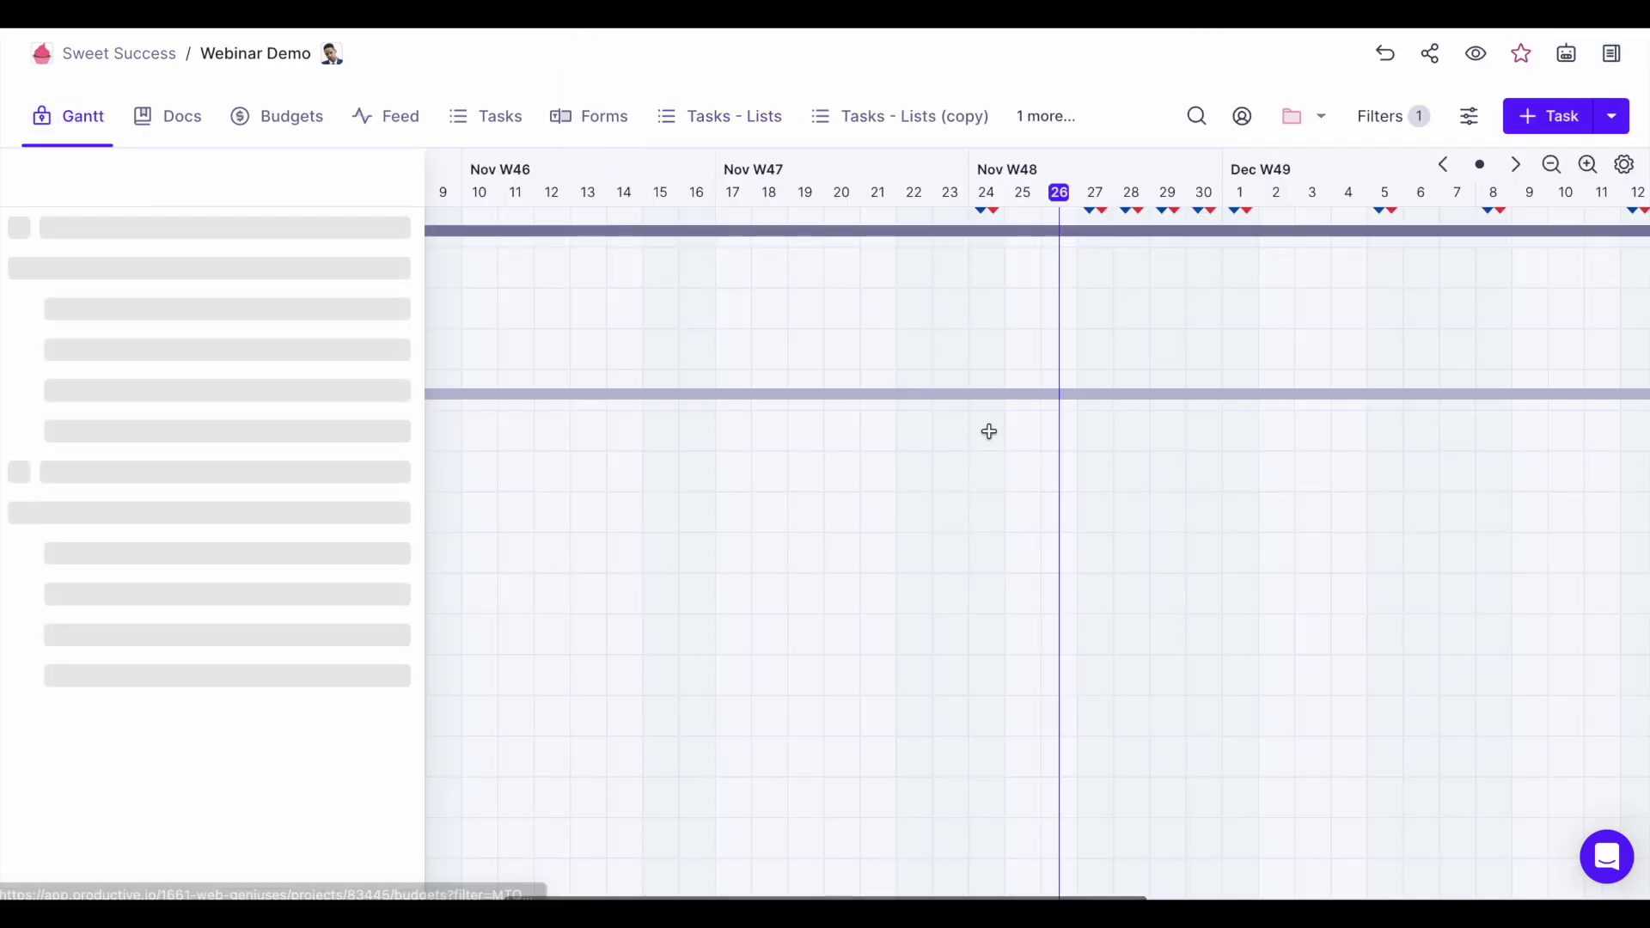
scroll(989, 438, "down", 10)
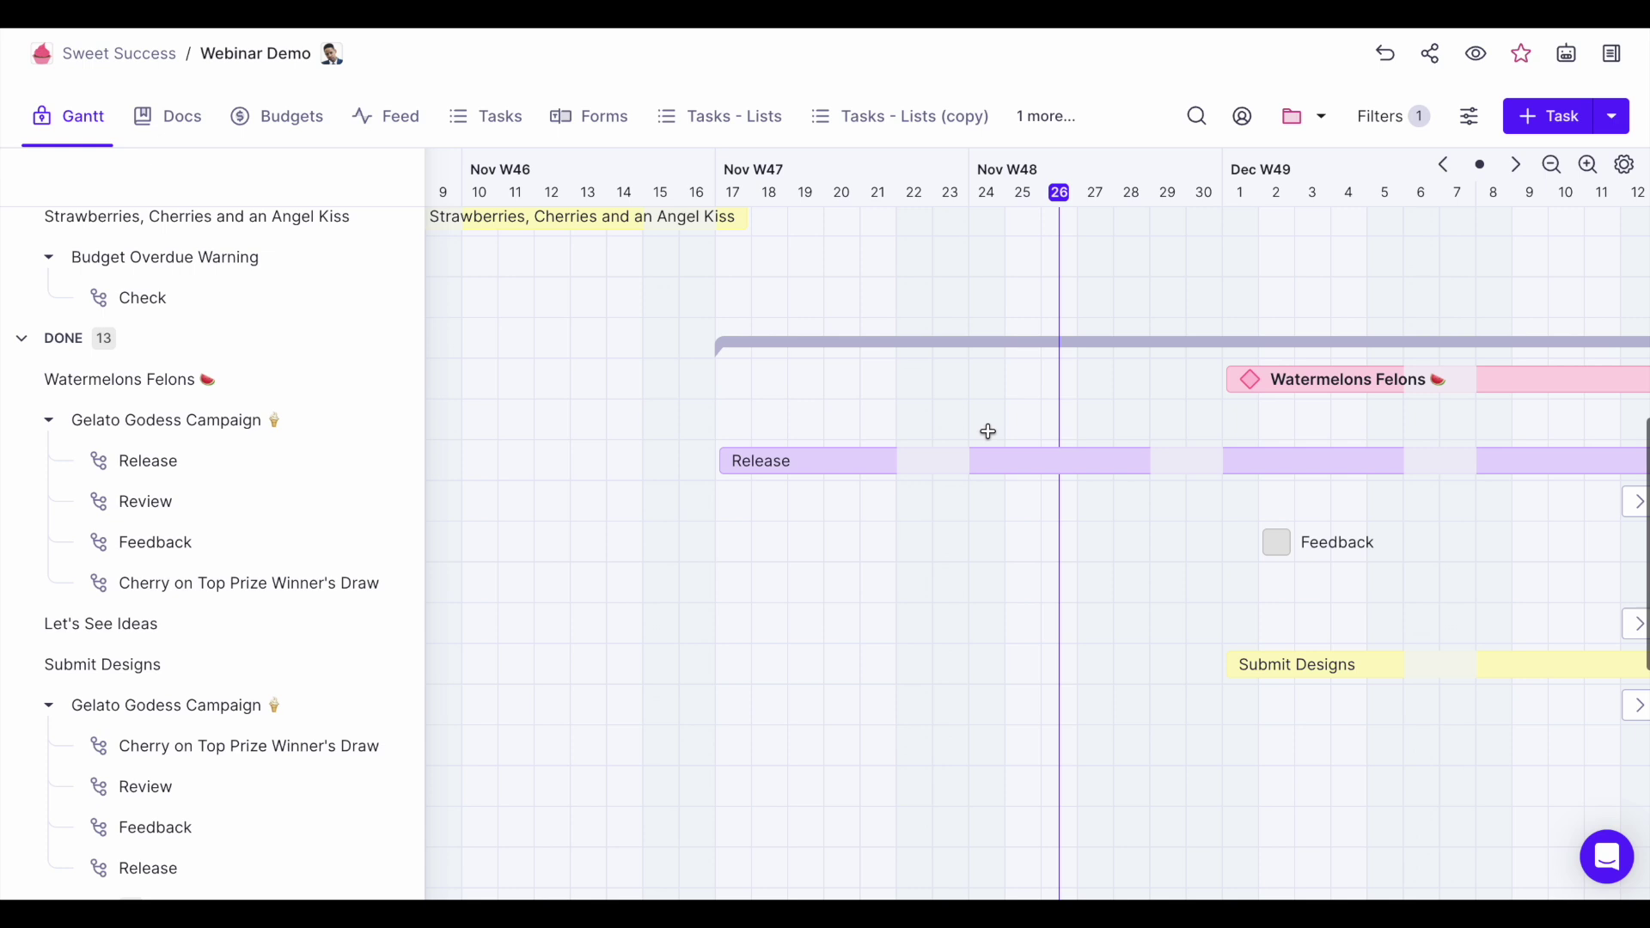
scroll(998, 442, "right", 10)
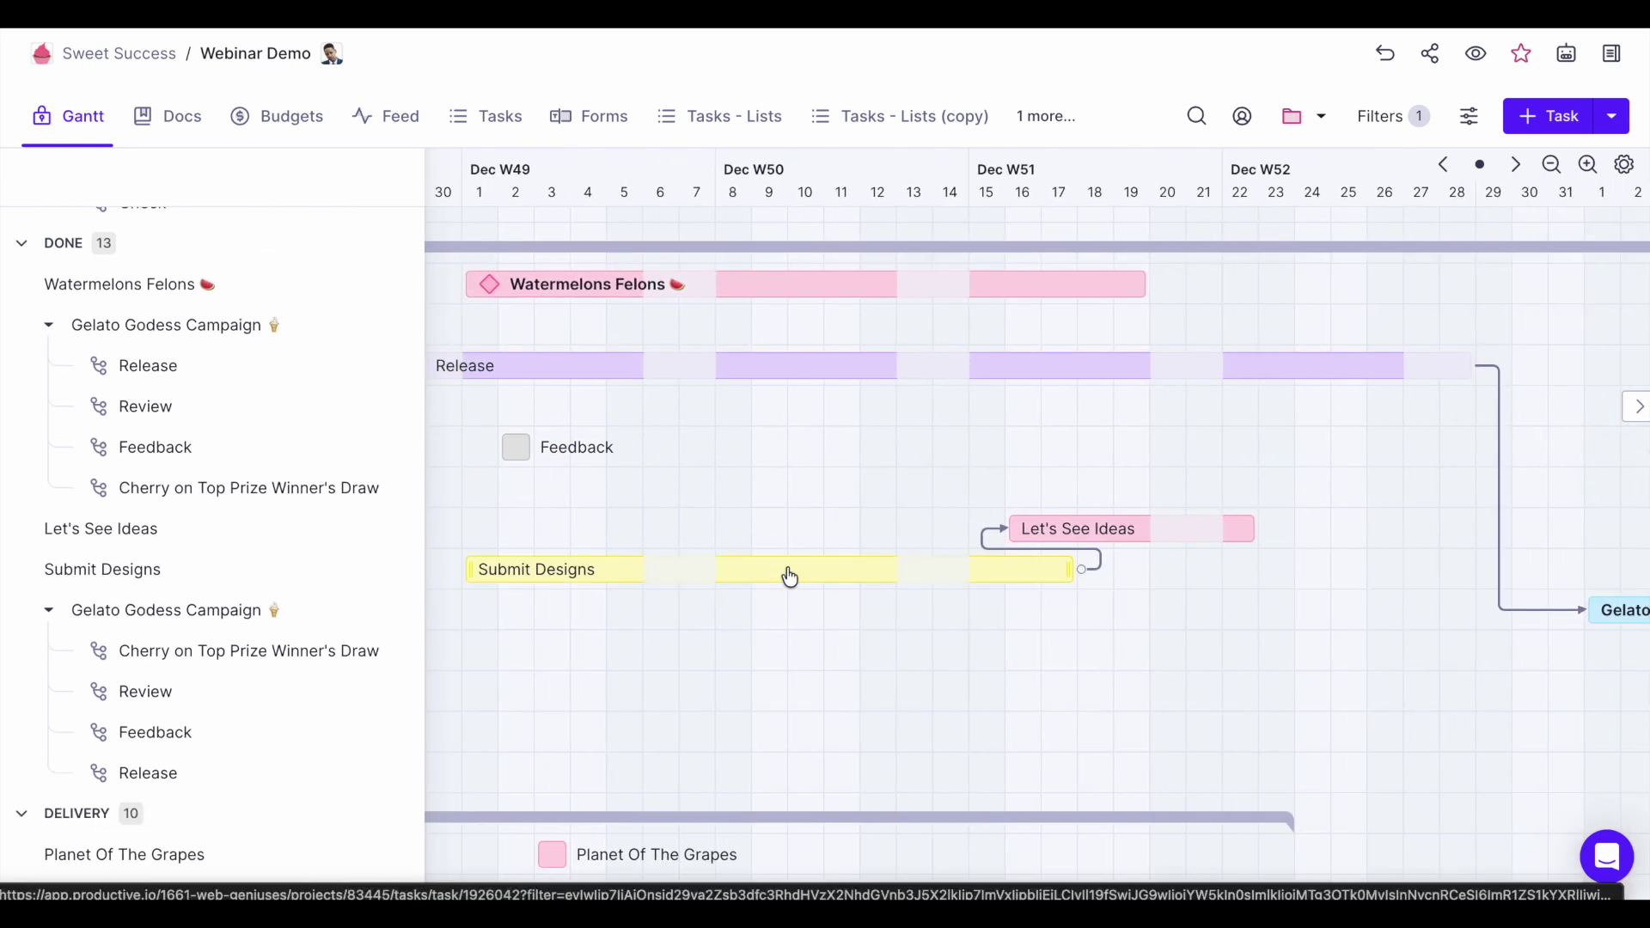
left_click(1046, 539)
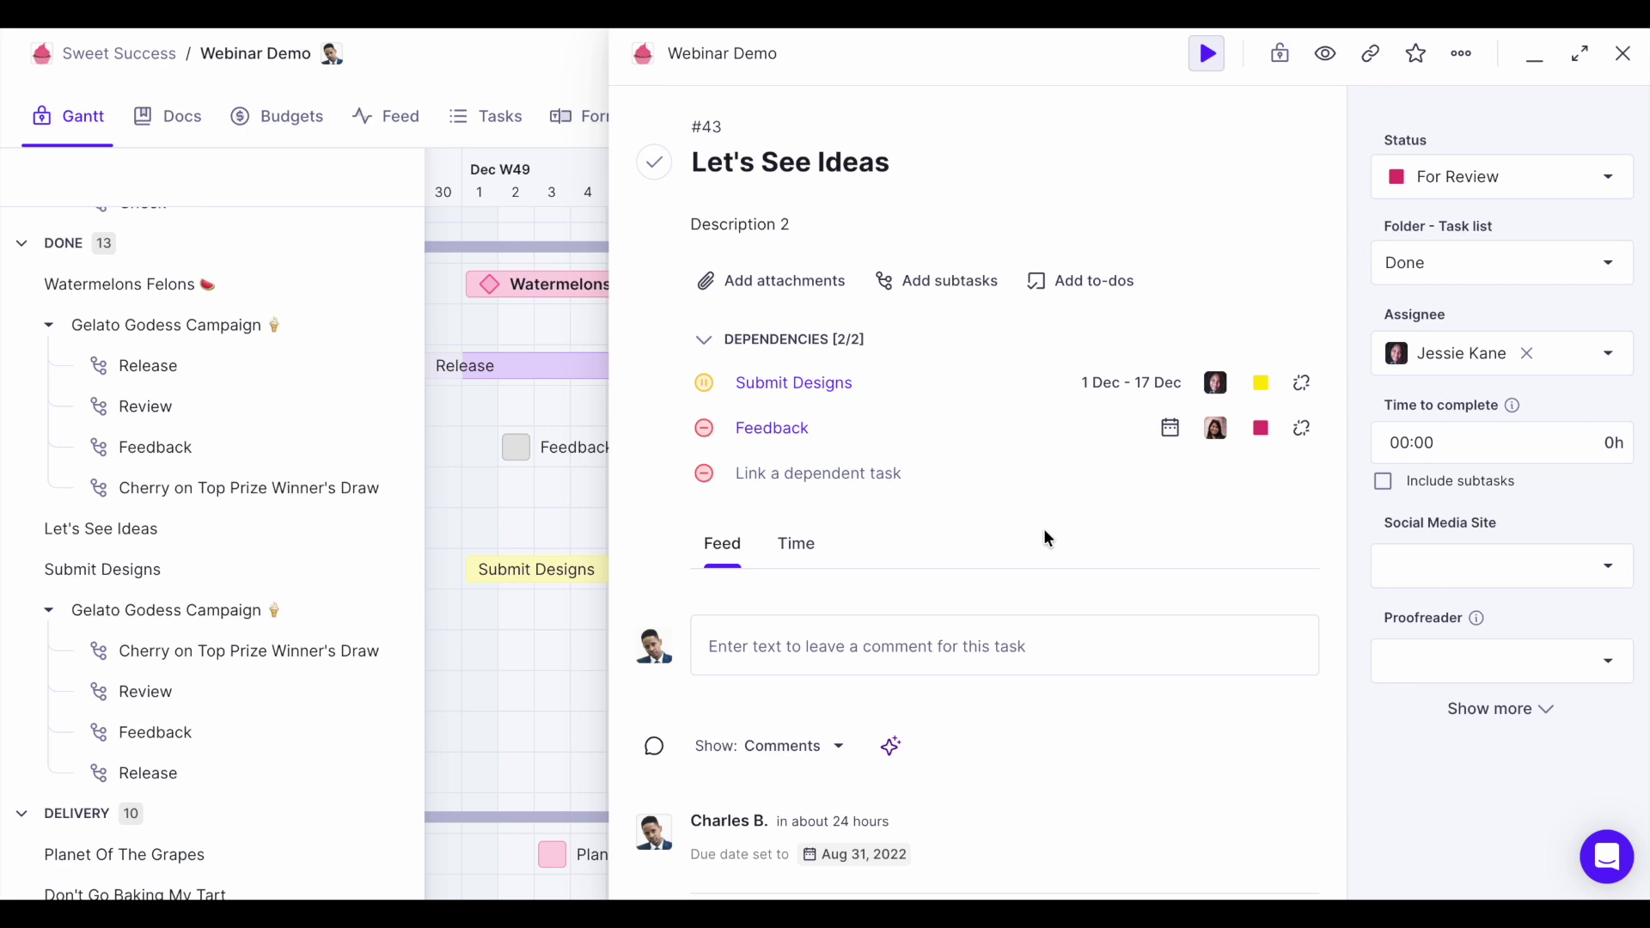
left_click(1459, 53)
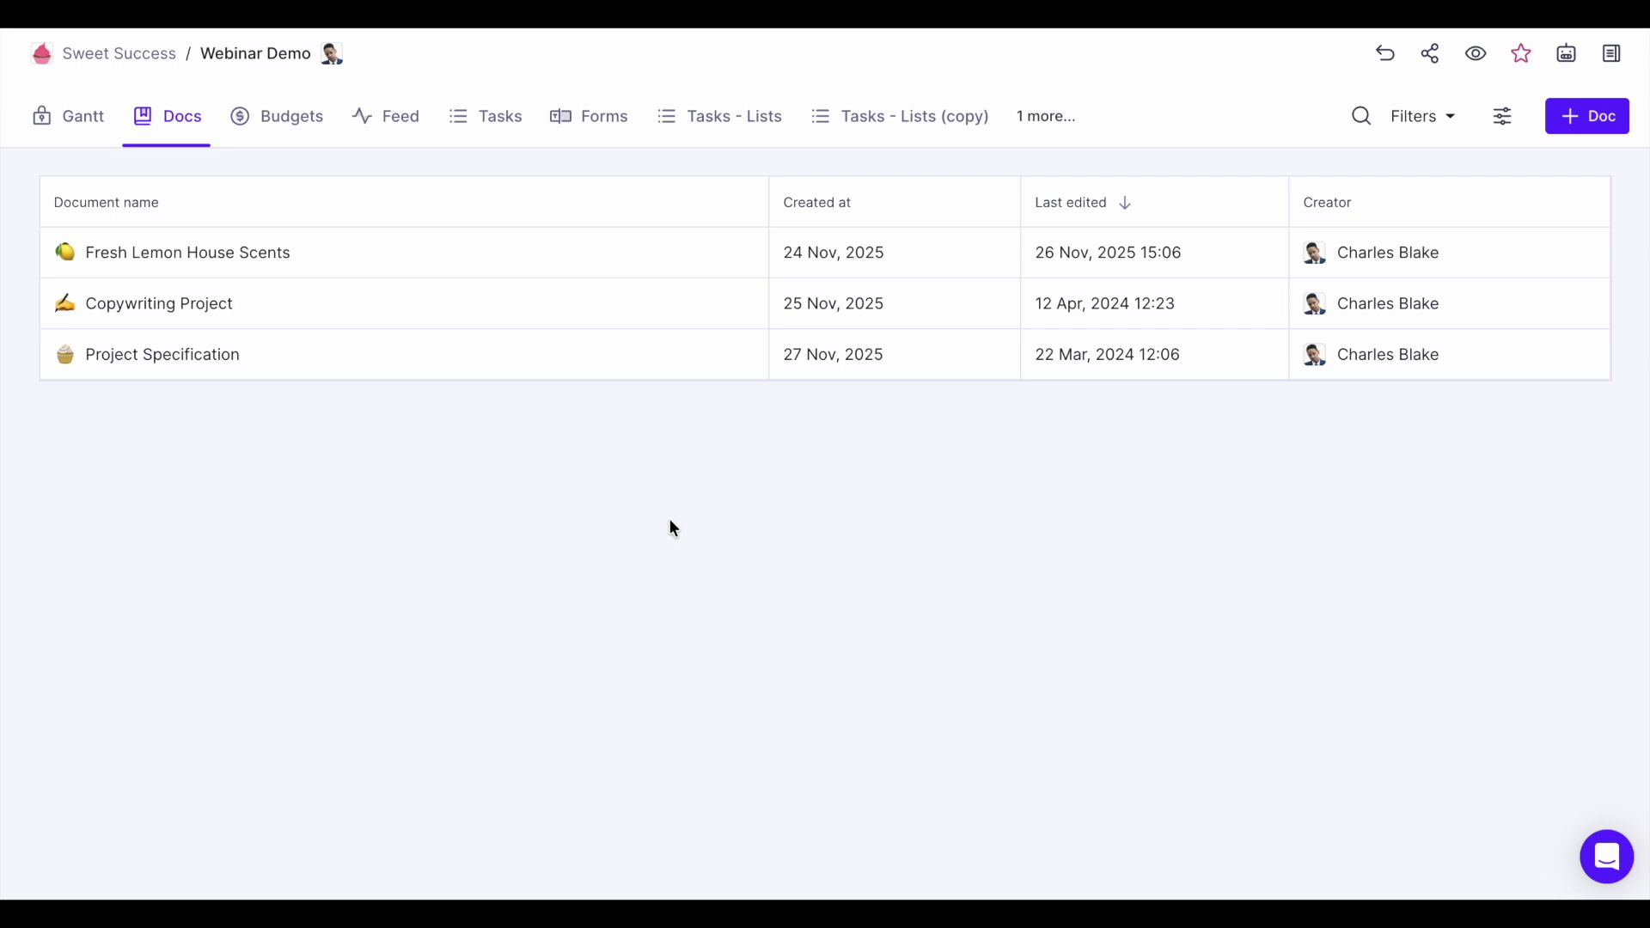
Open the Fresh Lemon House Scents document from the project's docs
left_click(530, 282)
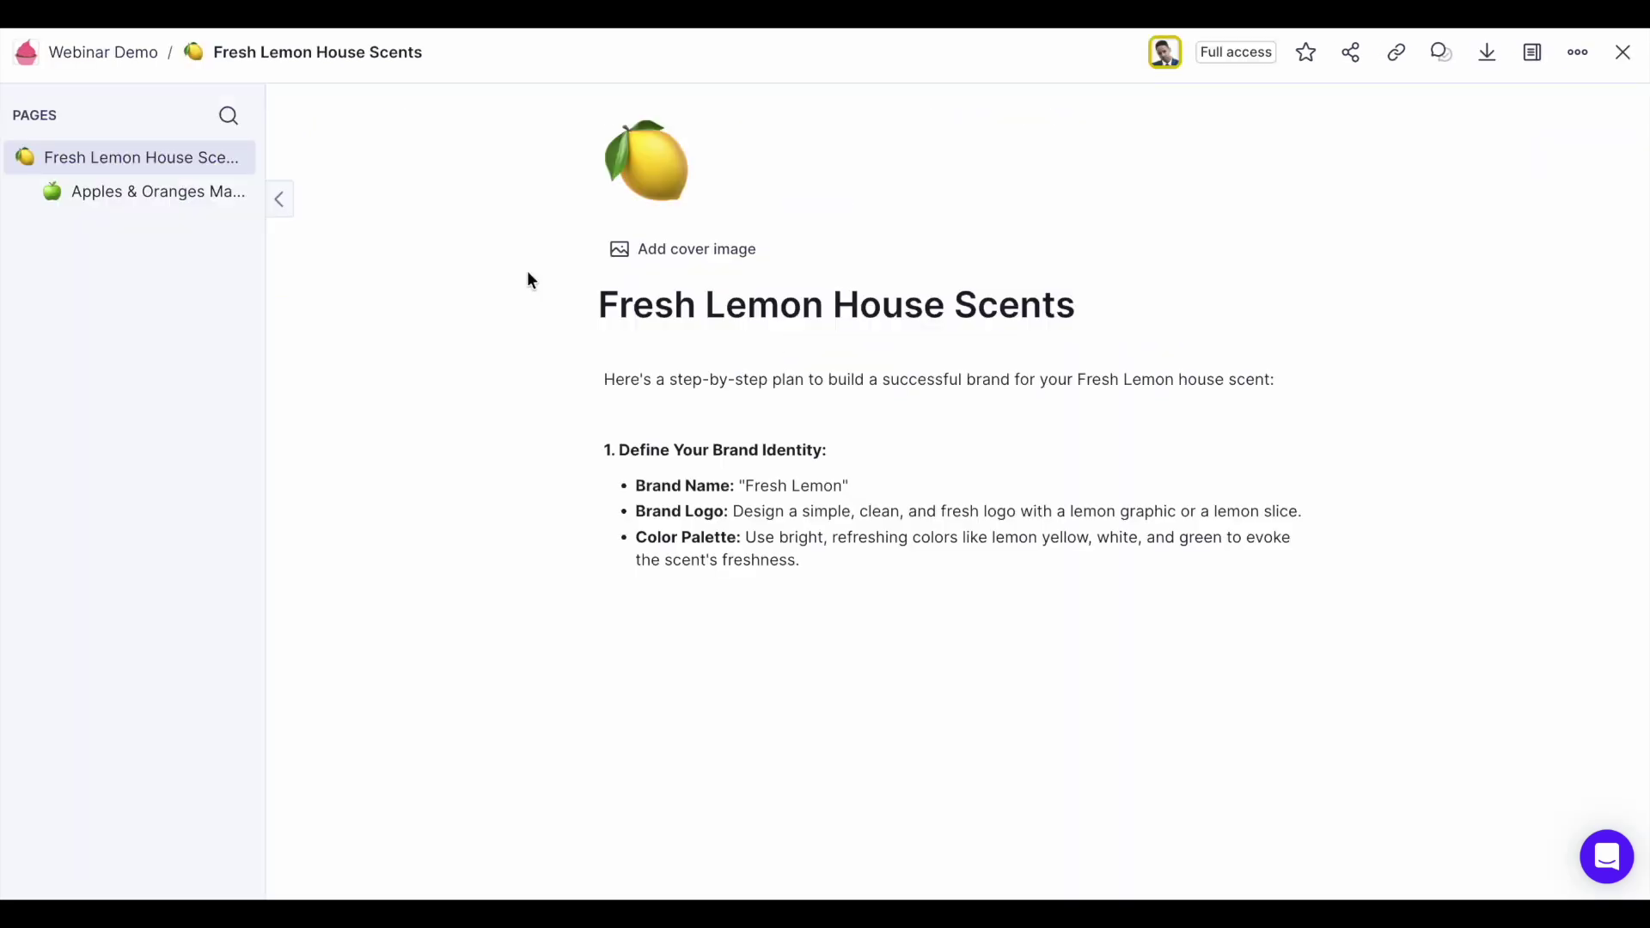
Review the Fresh Lemon House Scents document's editor commands, the AI writing prompt and the formatting and comment options for the word "successful"
left_click(711, 624)
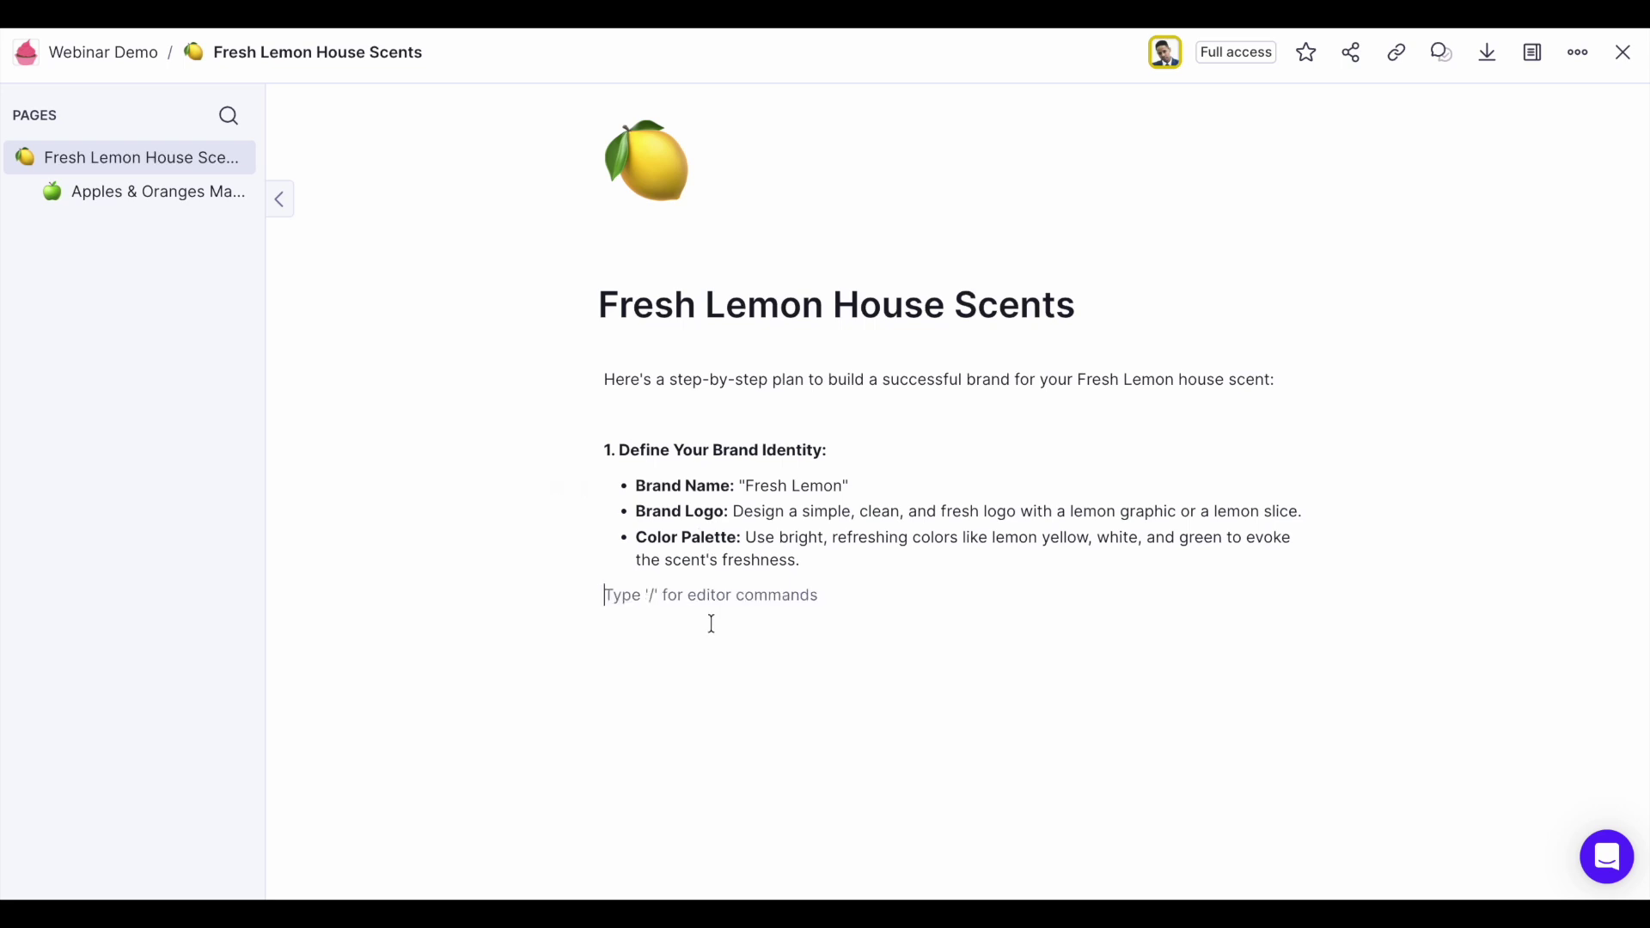
type("/")
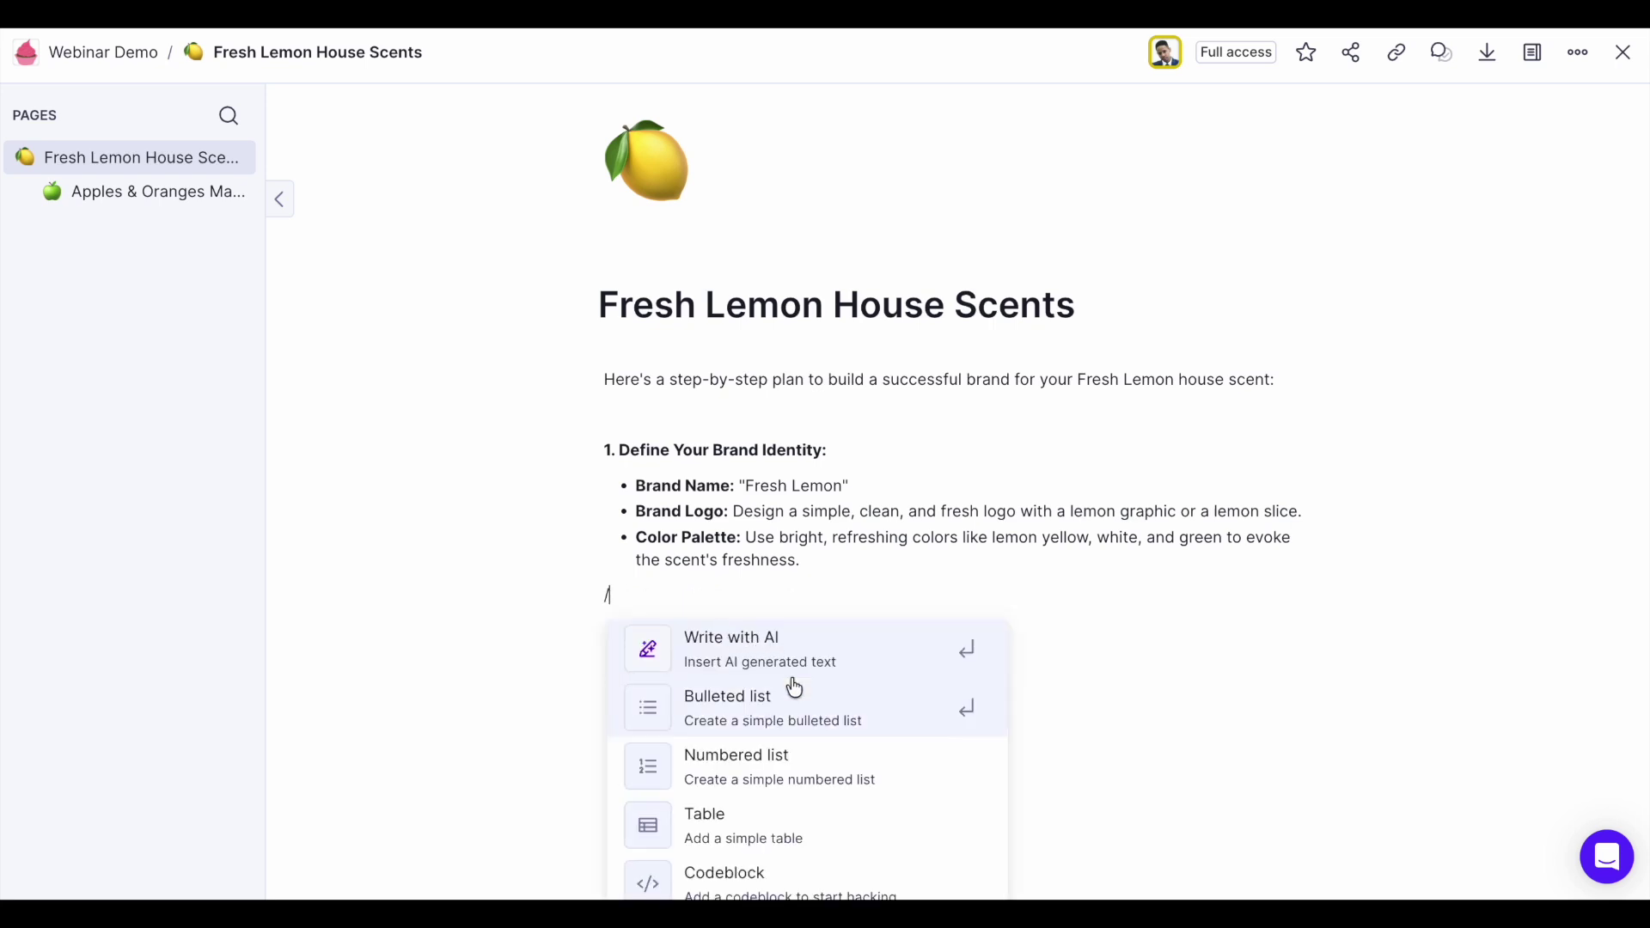
scroll(790, 688, "down", 3)
scroll(769, 727, "down", 6)
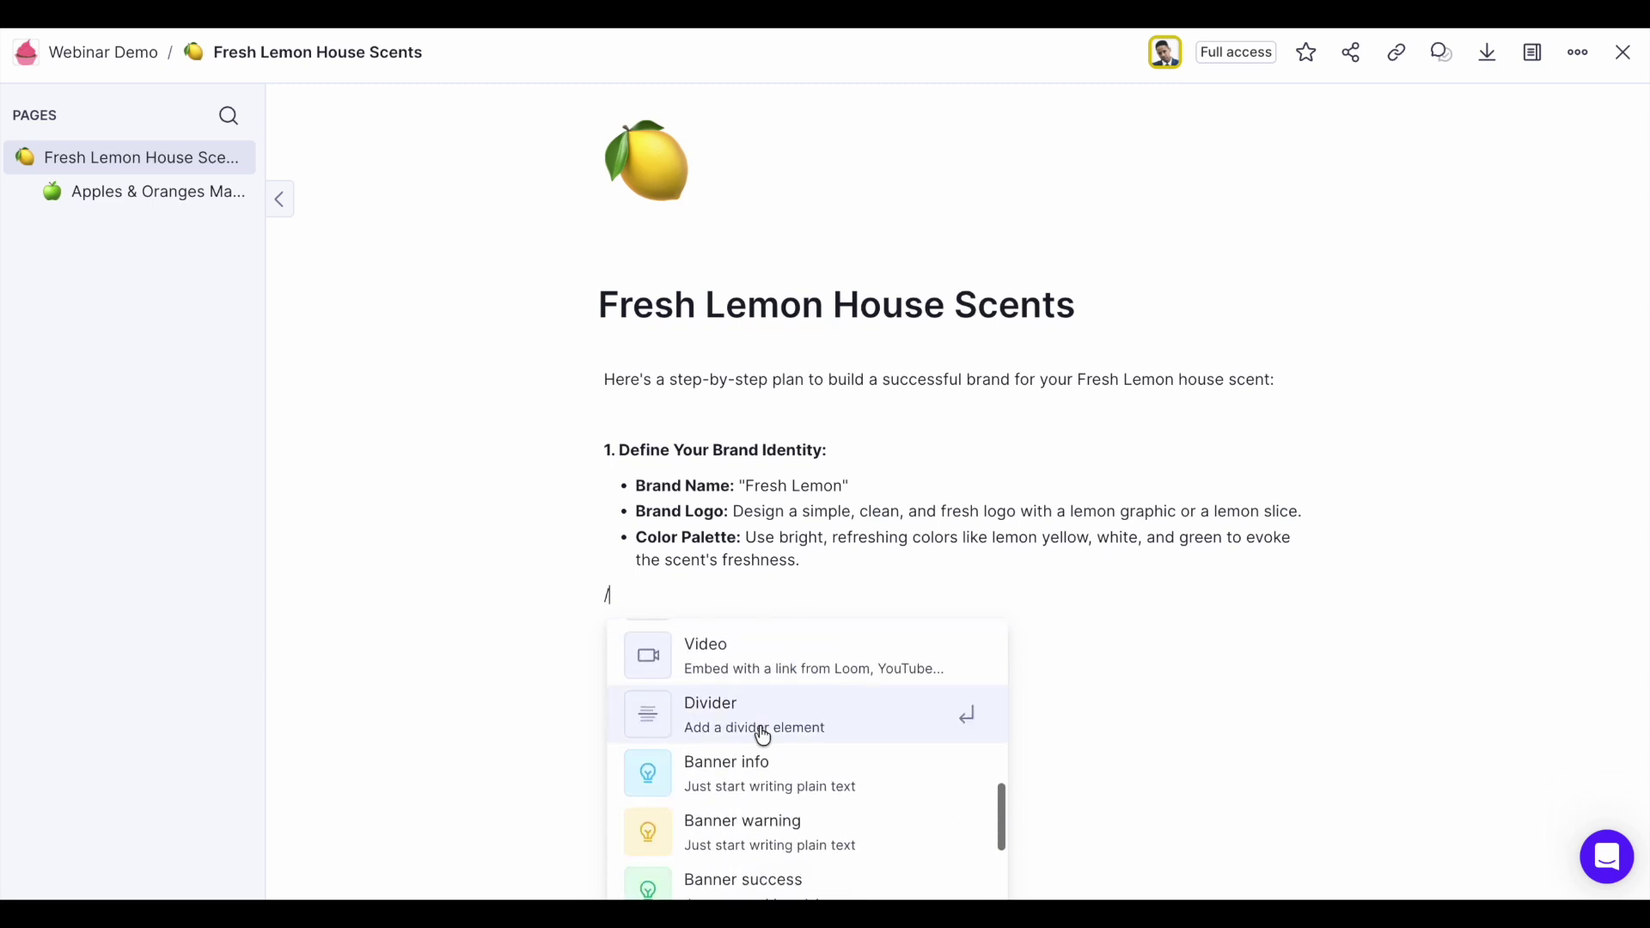
scroll(786, 737, "up", 10)
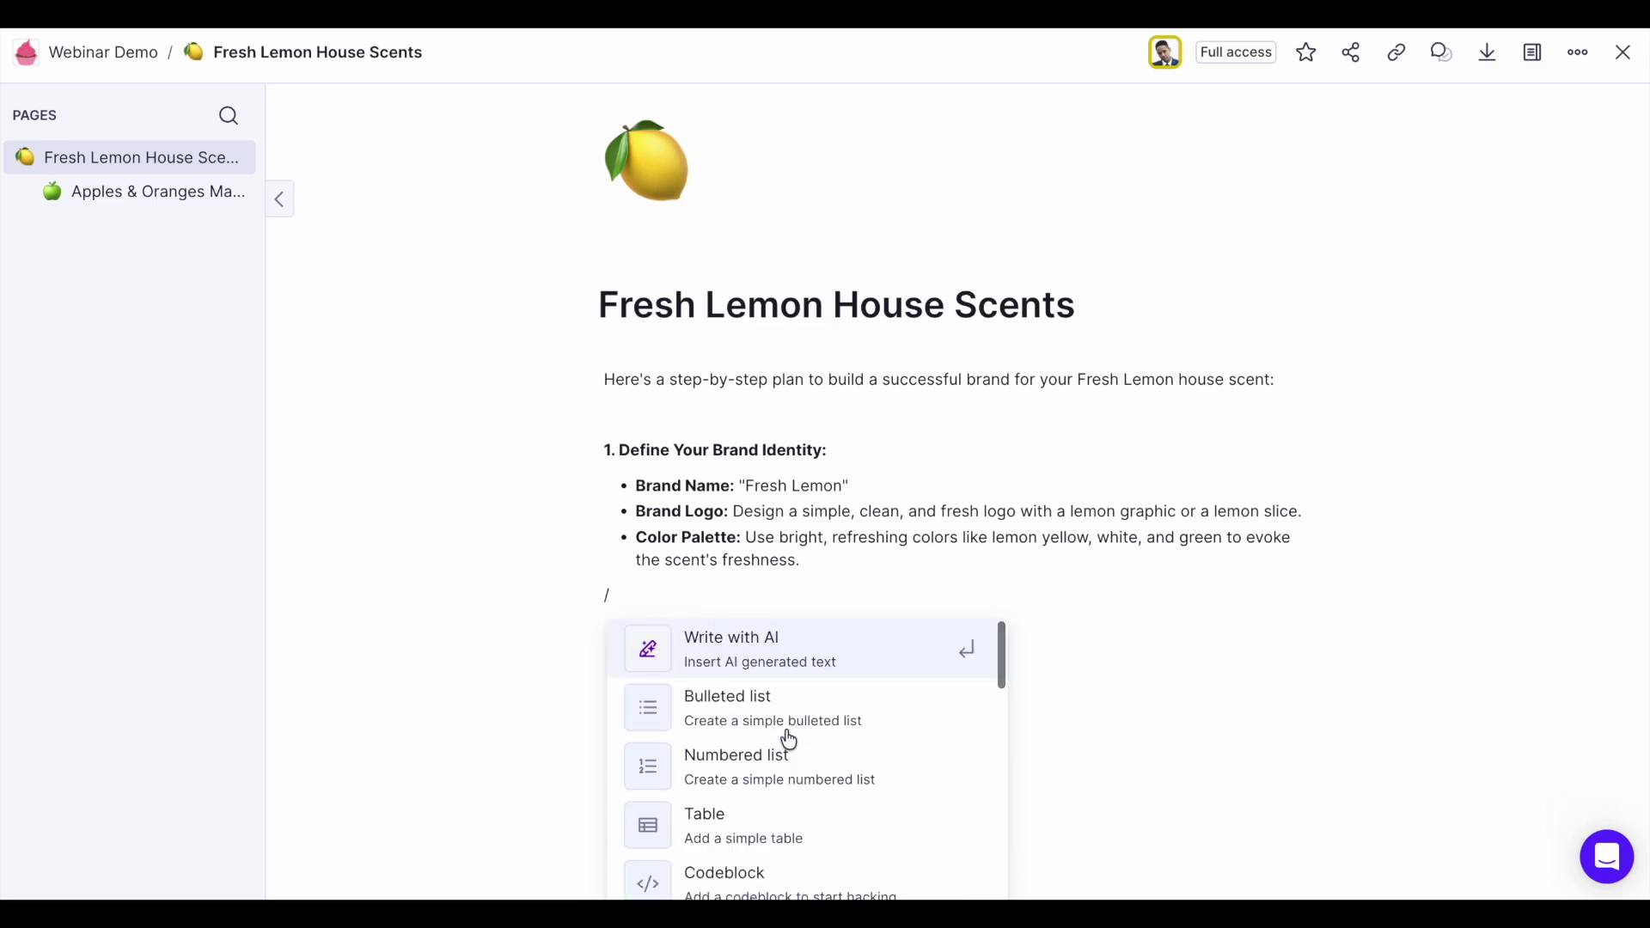
left_click(774, 667)
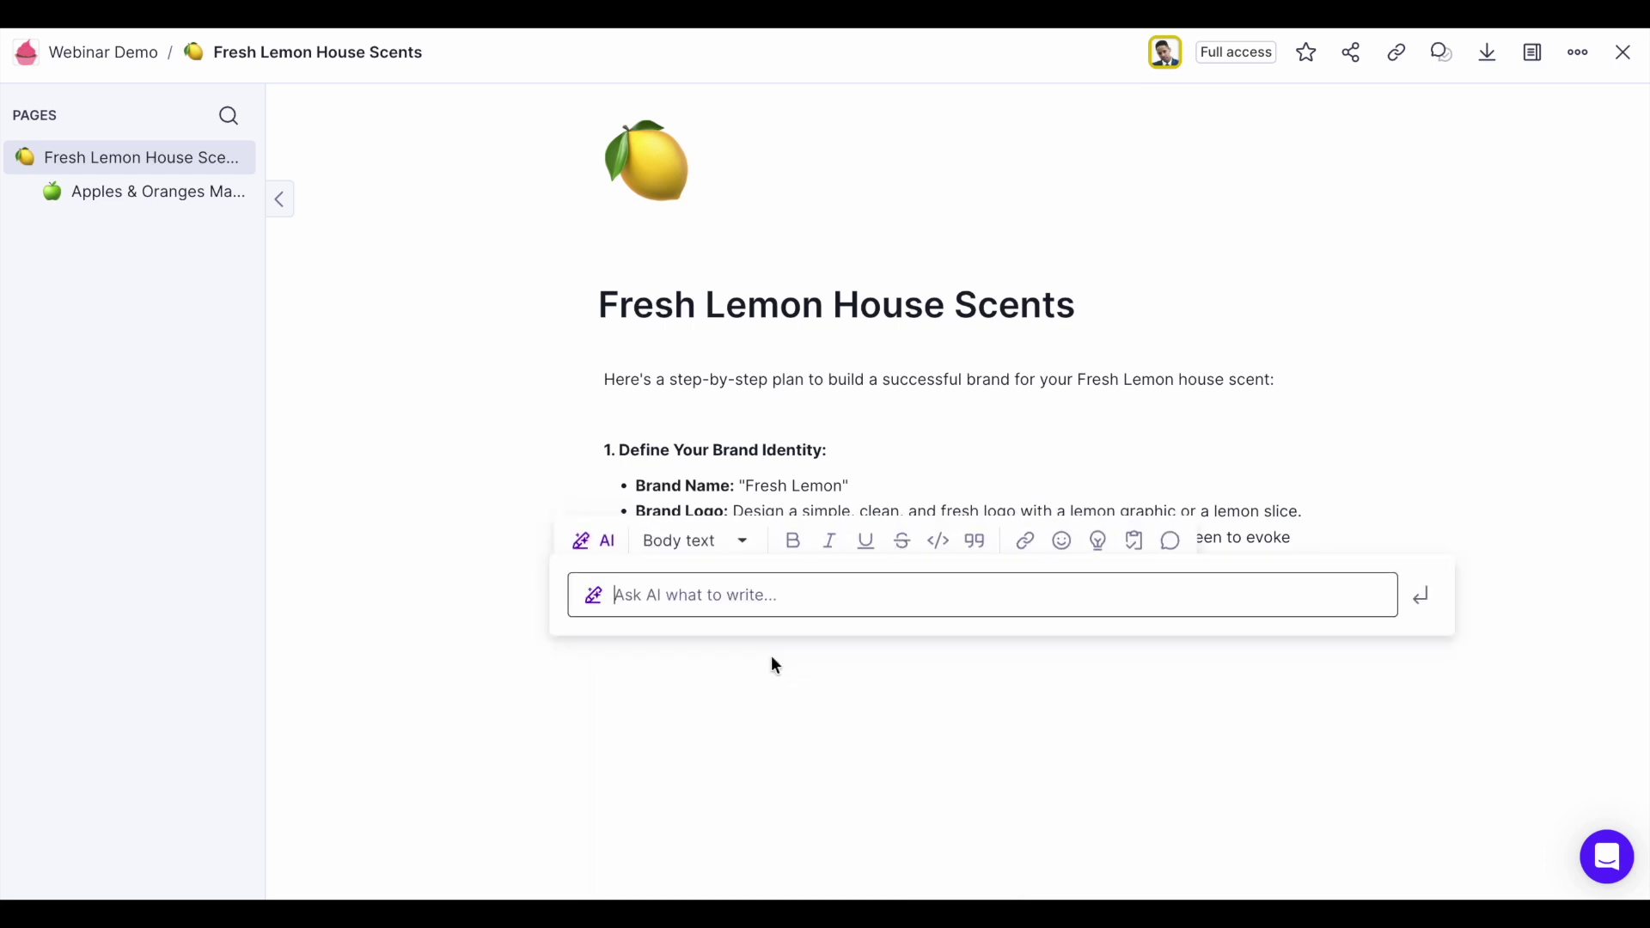
left_click(893, 423)
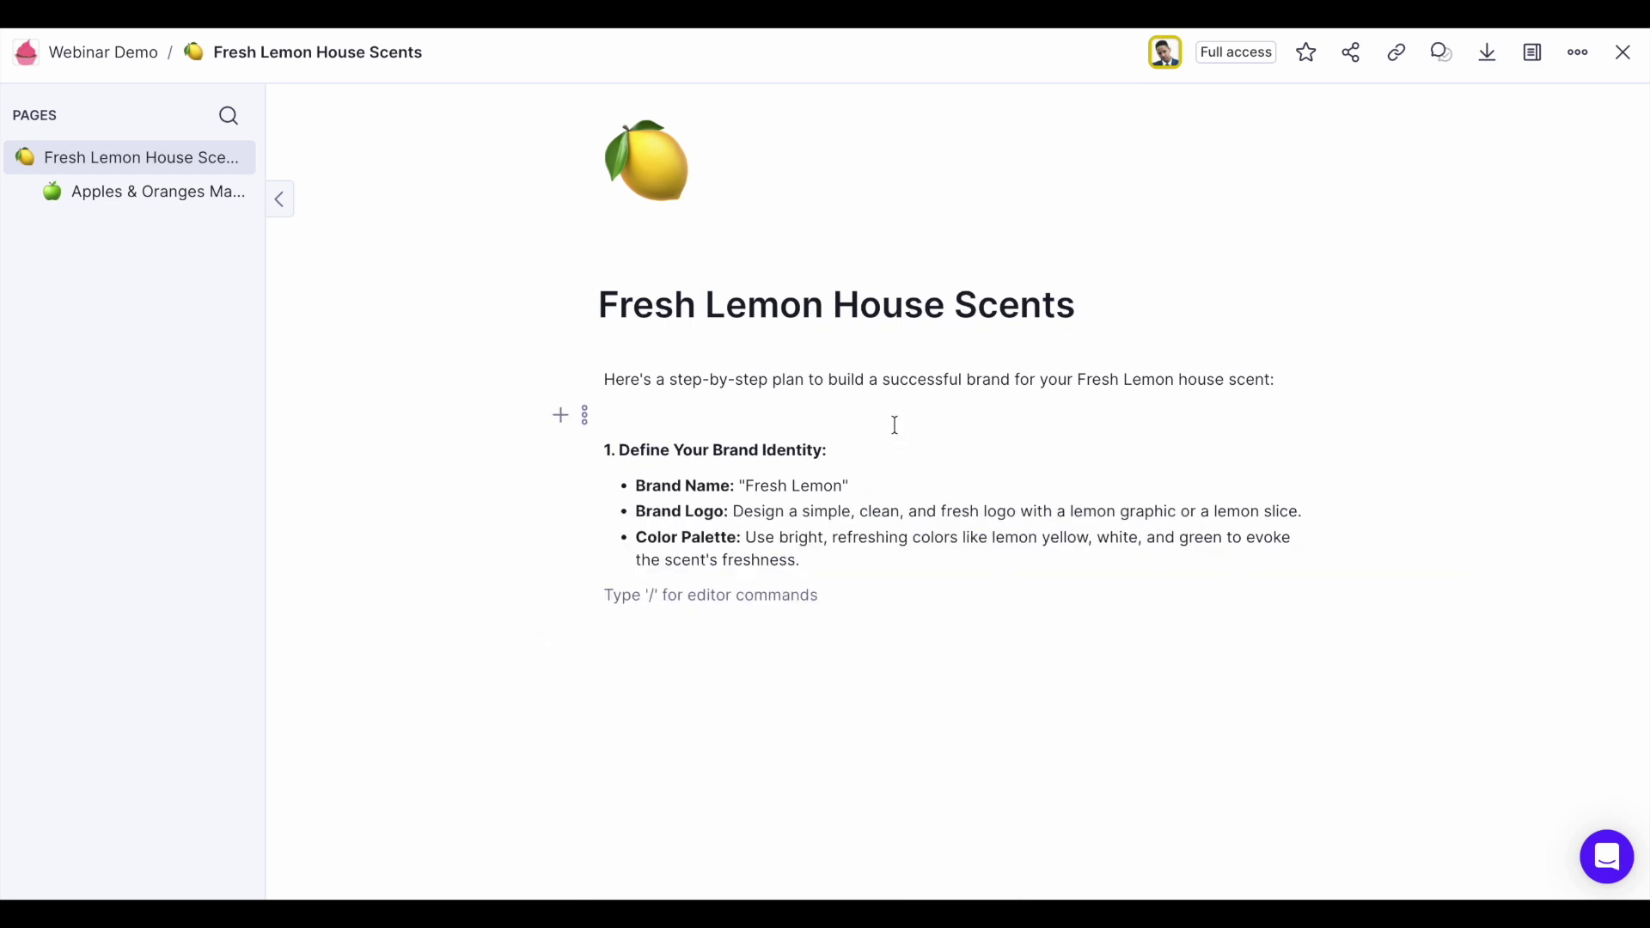
double_click(918, 380)
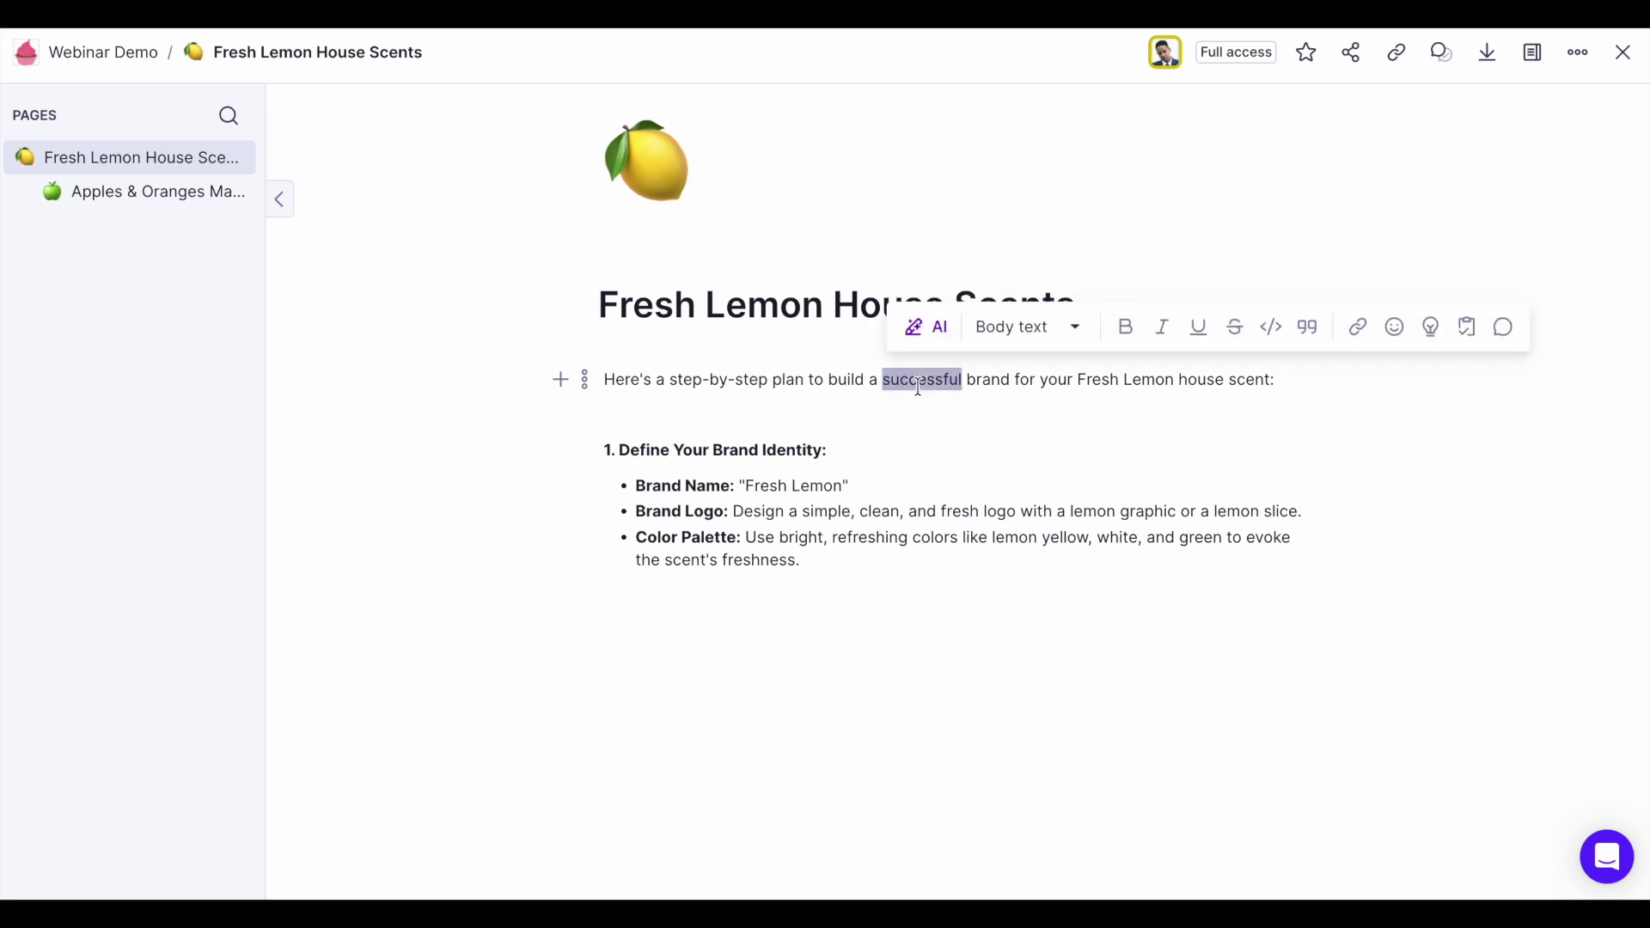
left_click(1517, 328)
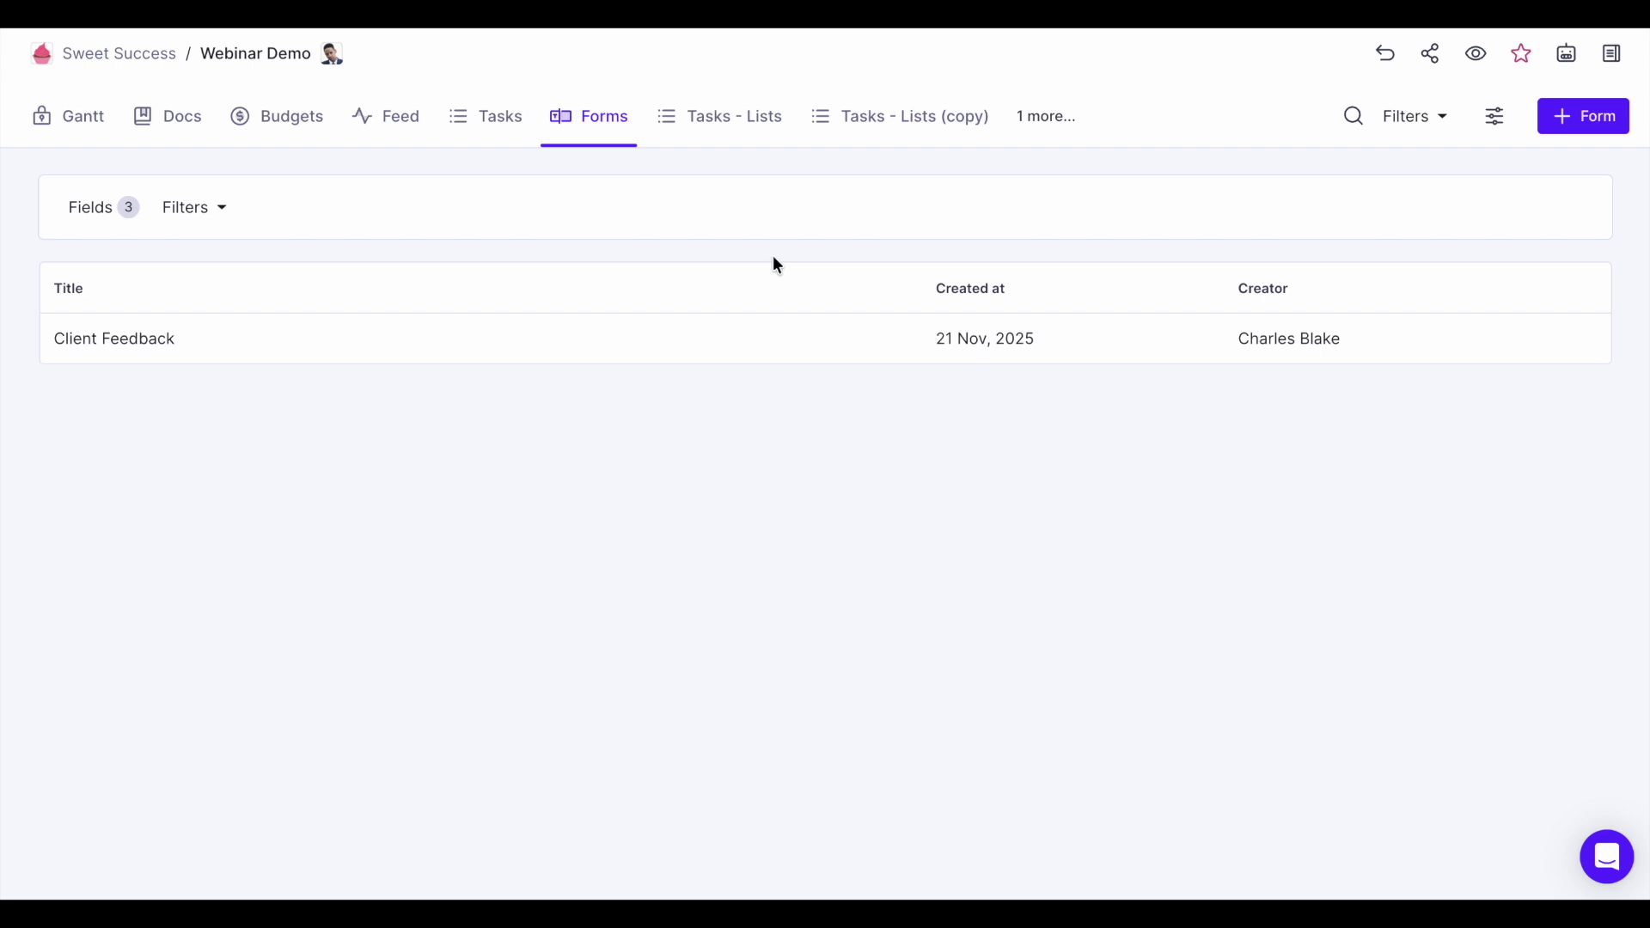
Open the Client Feedback form and review its publishing settings, including who can submit responses
left_click(710, 344)
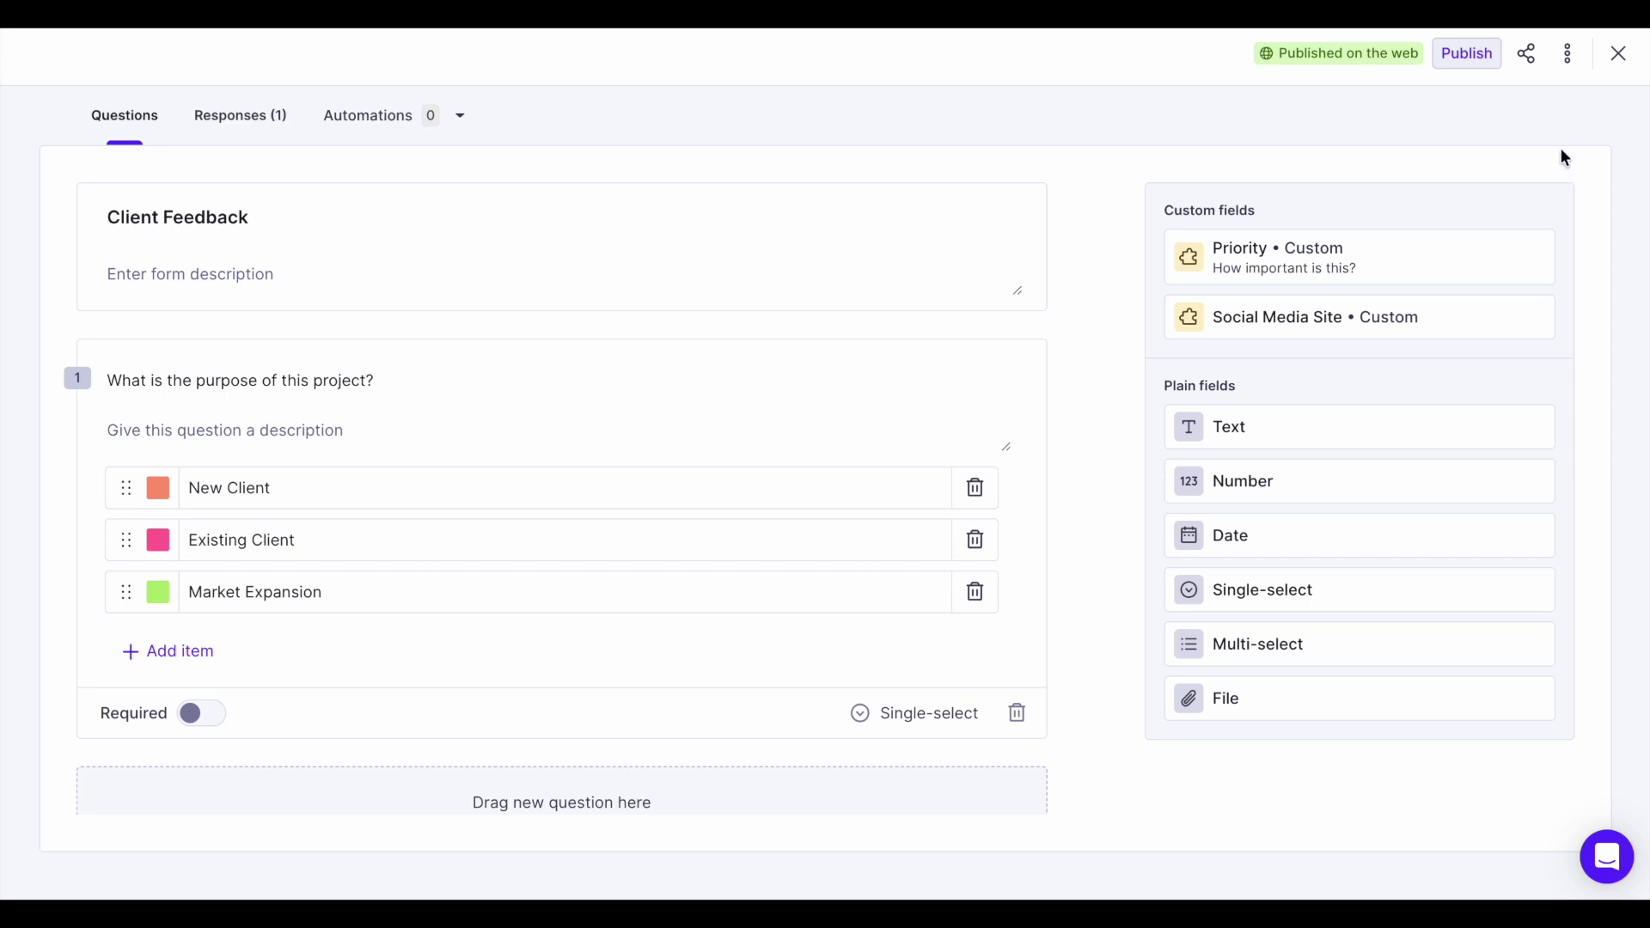
left_click(1465, 54)
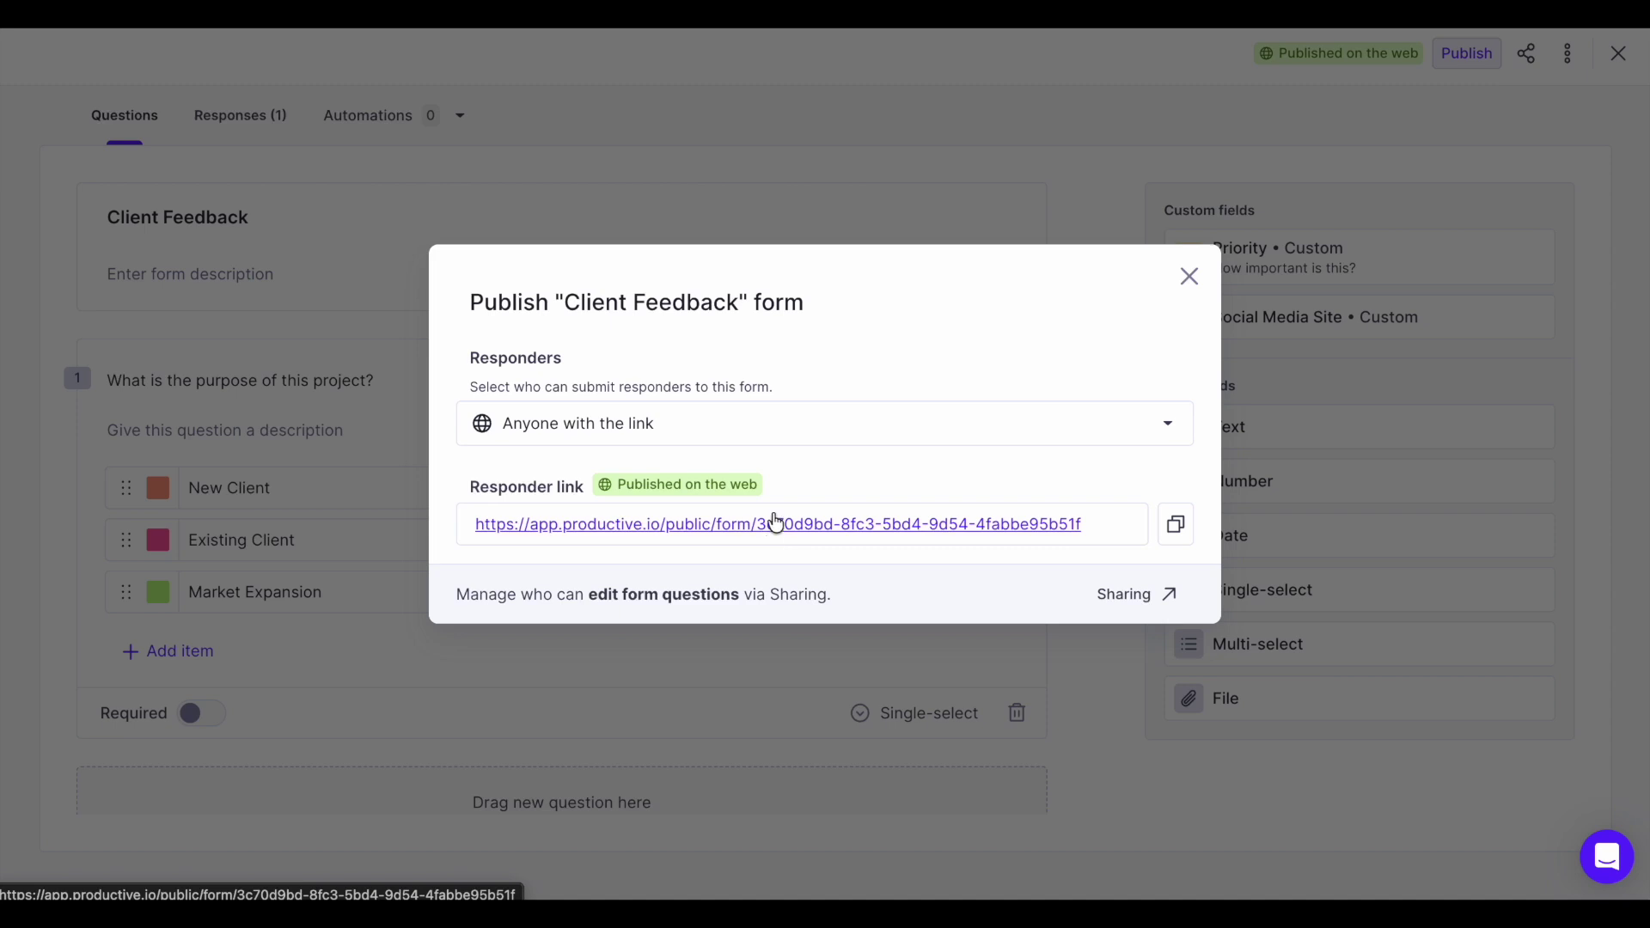
left_click(796, 430)
left_click(752, 251)
left_click(711, 210)
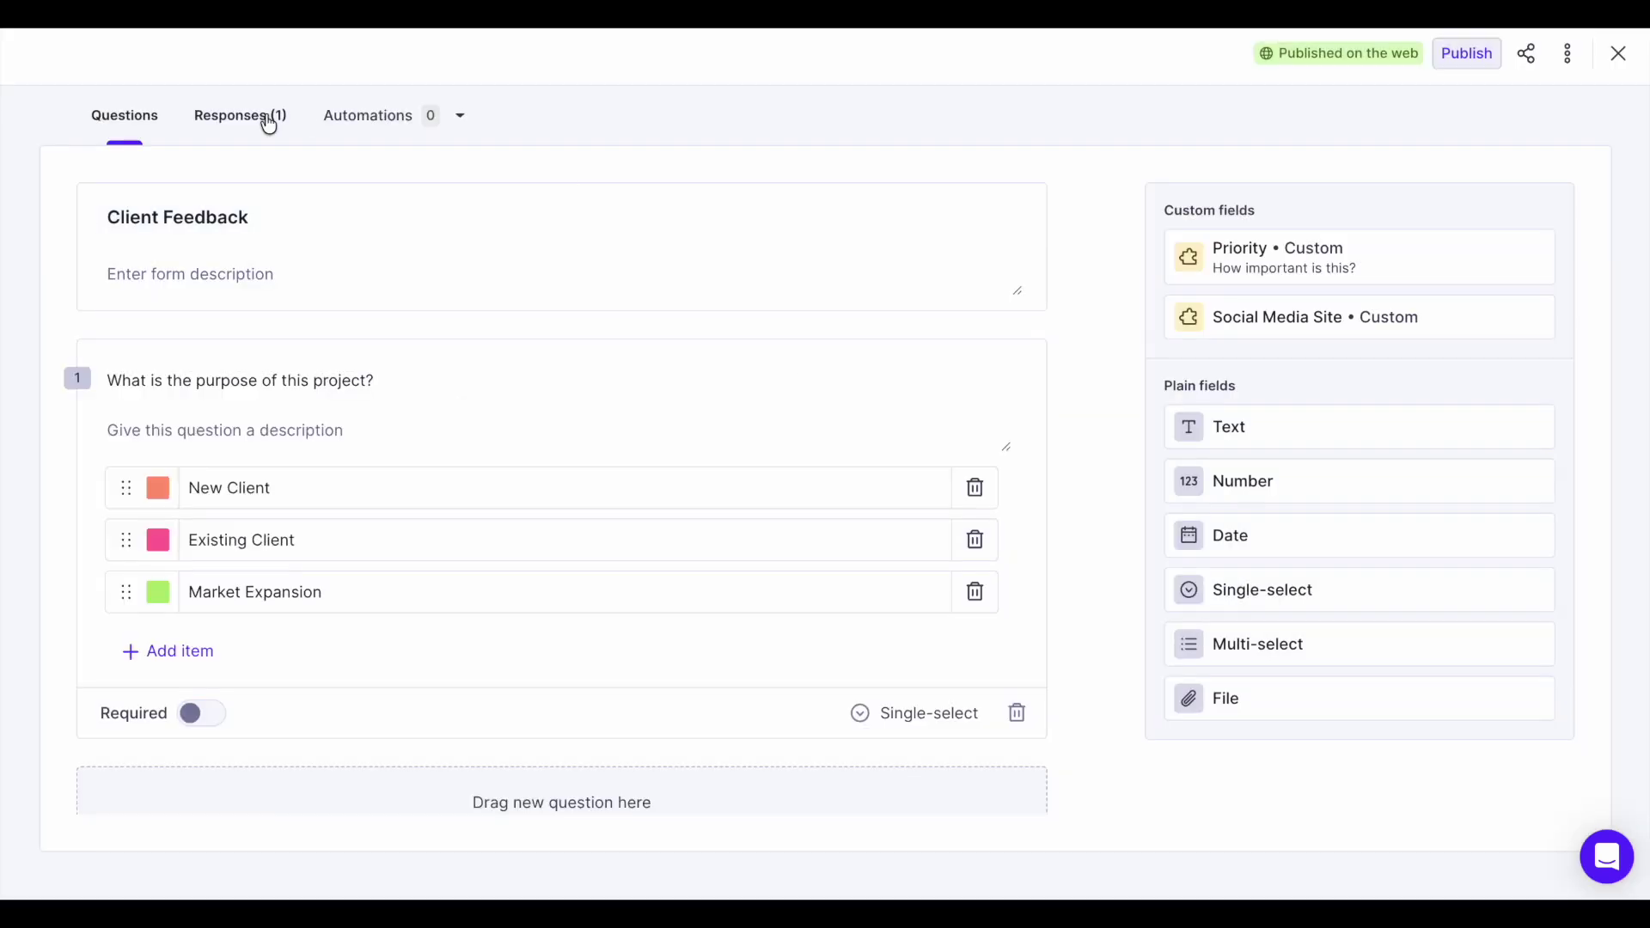
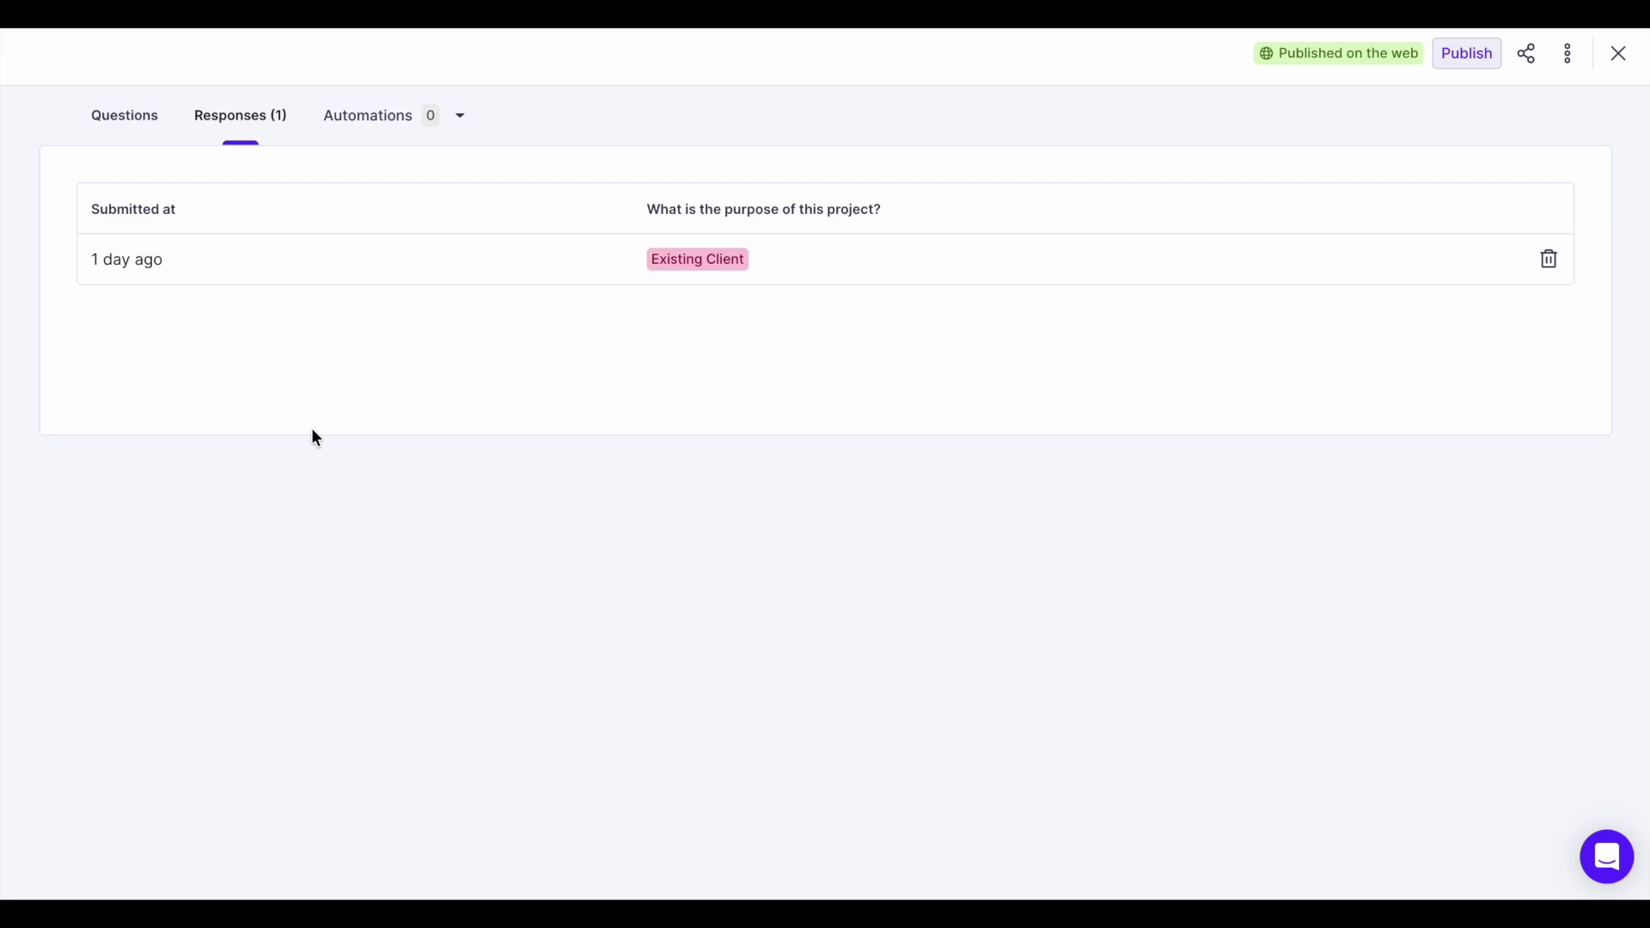
Add an automation to the Client Feedback form, triggered when a response is submitted, and save the trigger
left_click(354, 116)
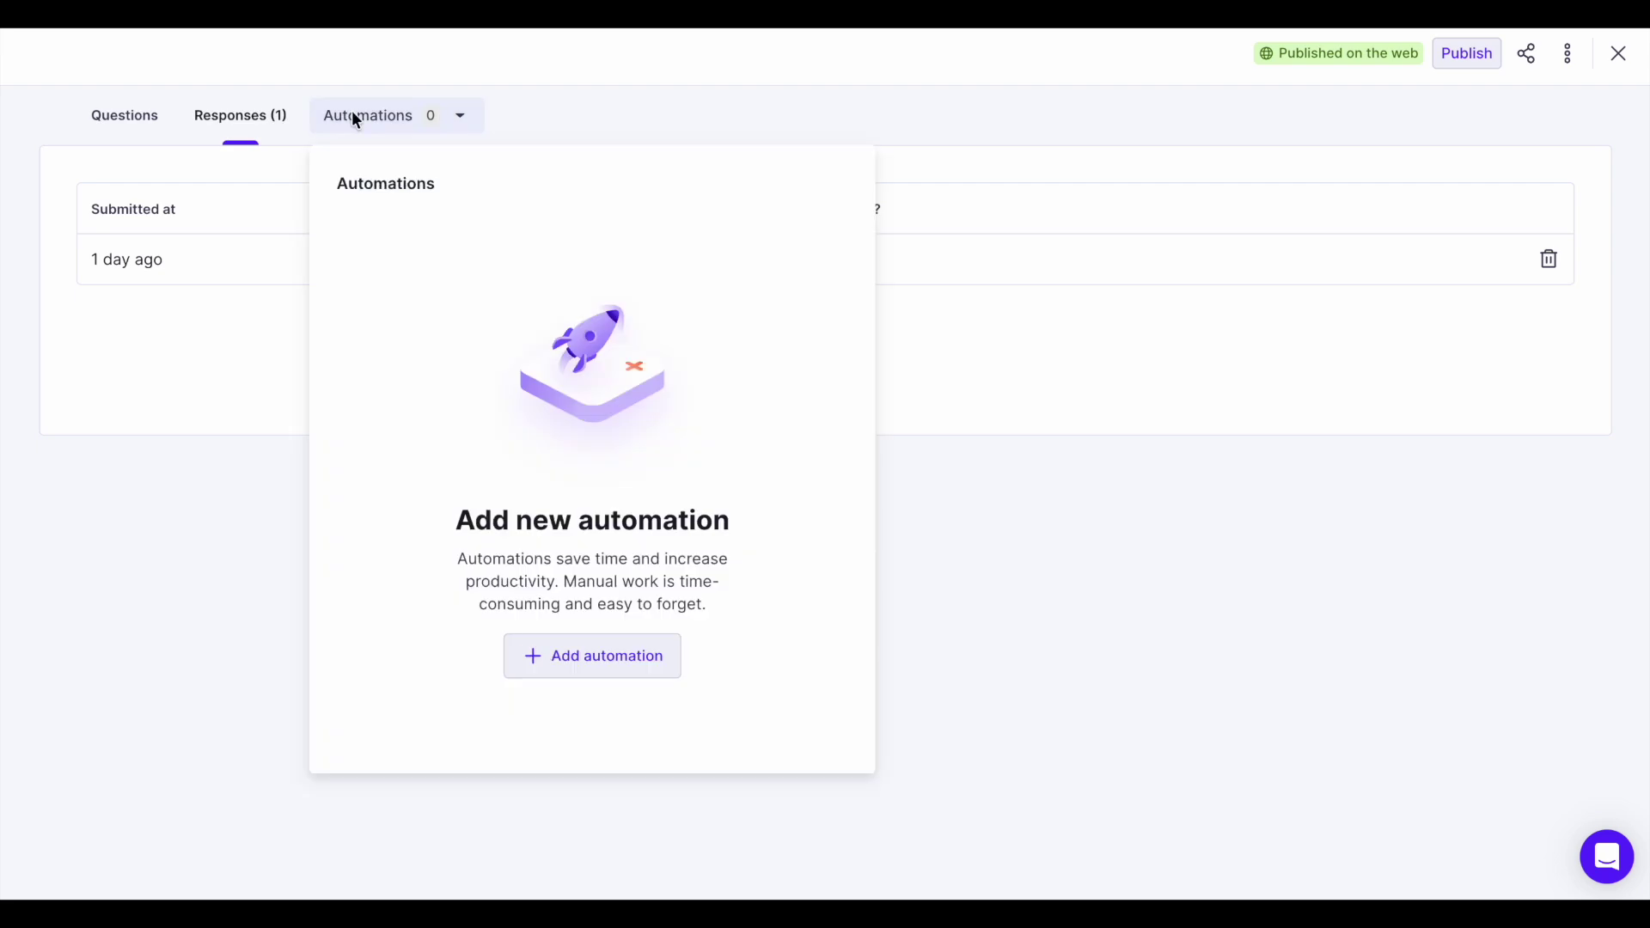
left_click(563, 679)
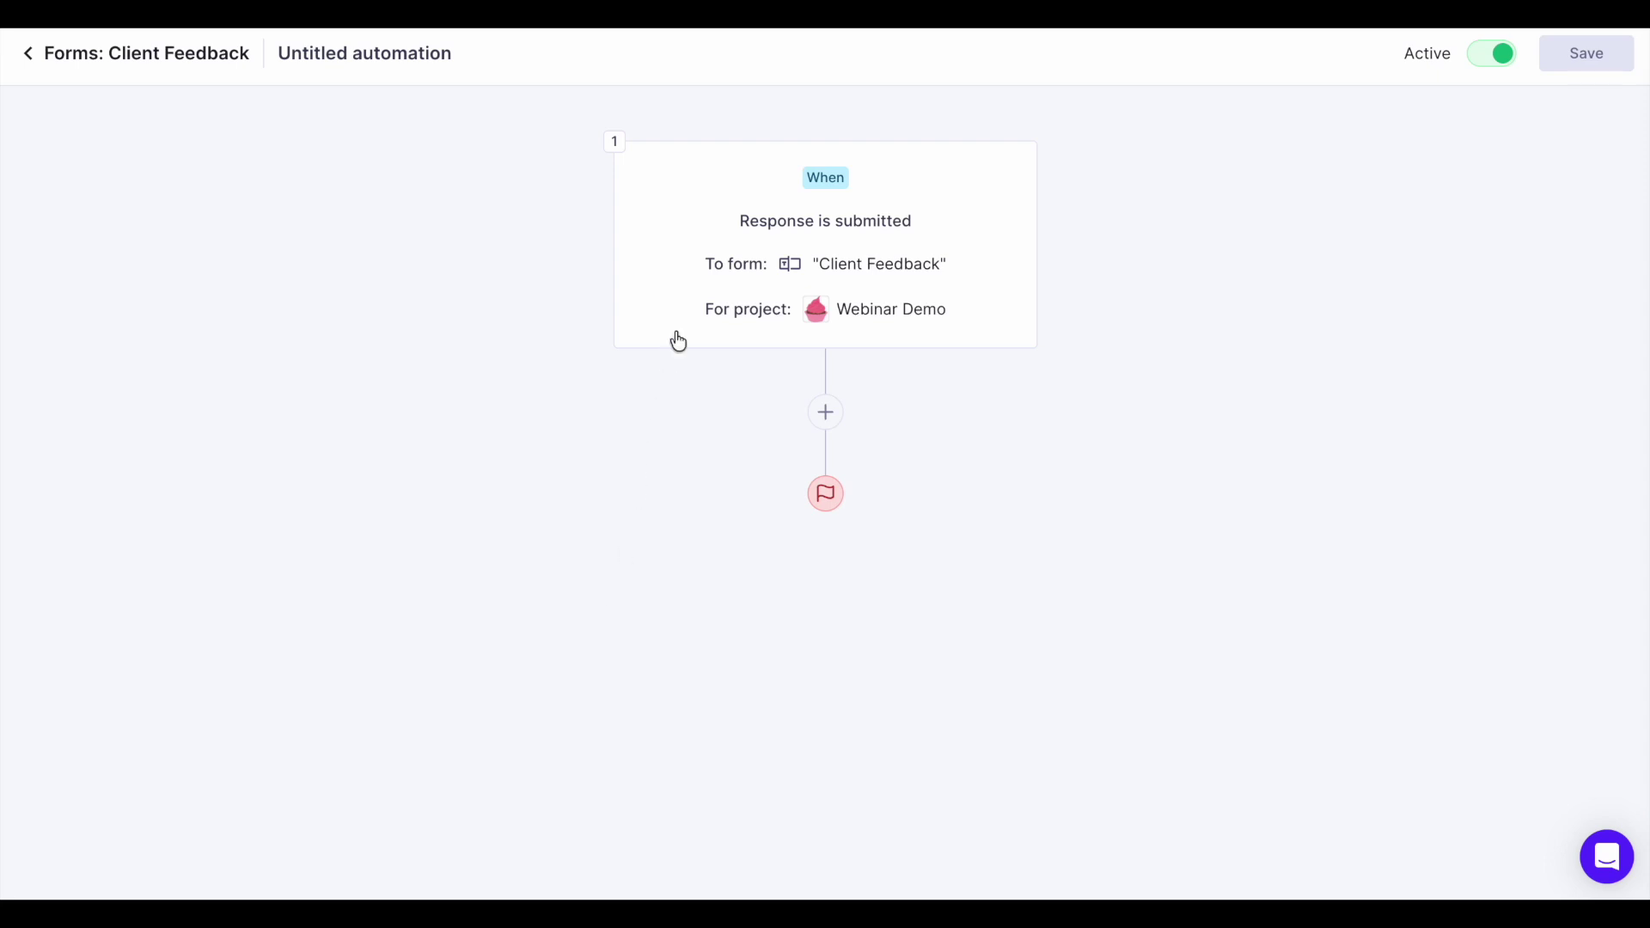
left_click(770, 283)
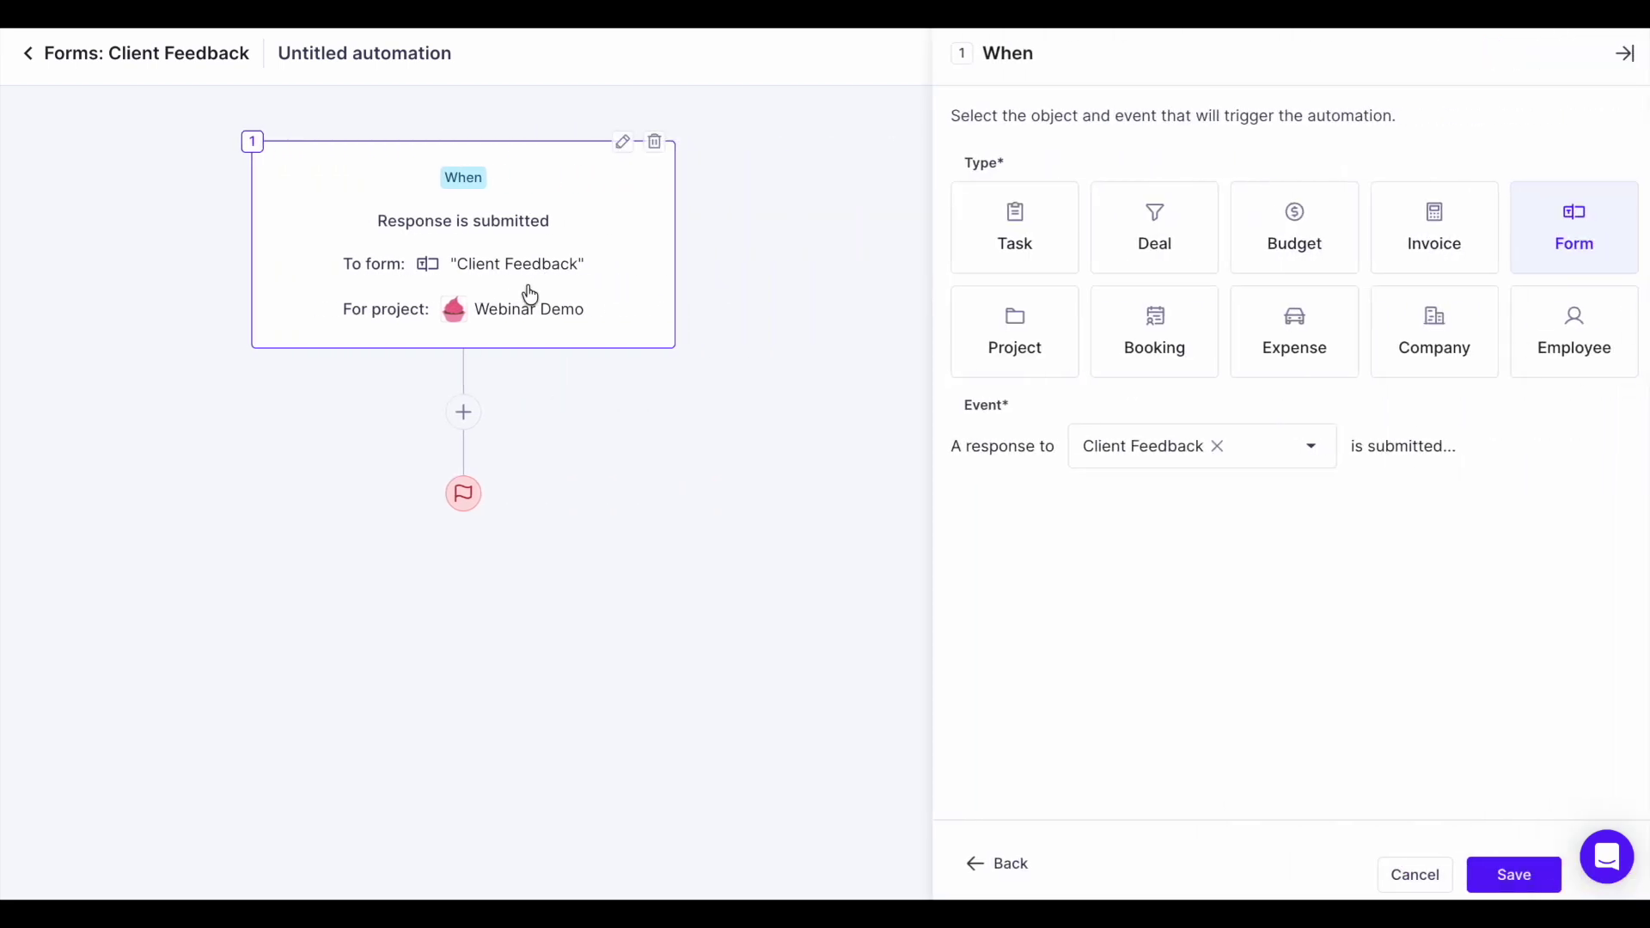
left_click(1528, 876)
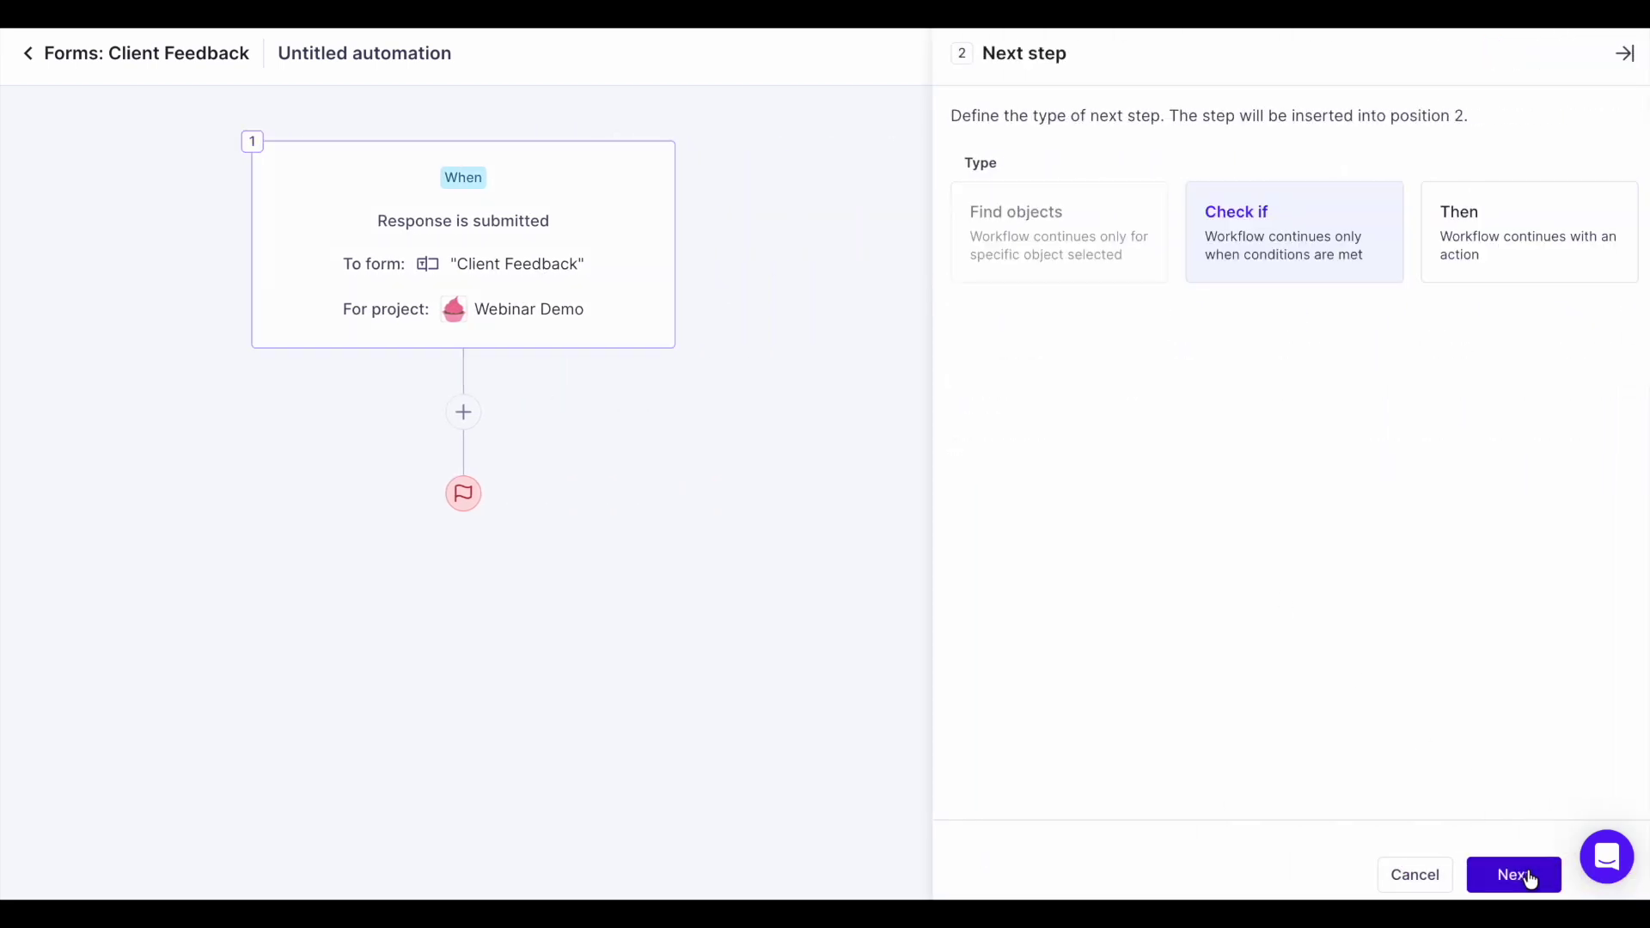
Add a Check if condition requiring the answer to "What is the purpose of this project?" to be Existing Client, and save it
left_click(1537, 884)
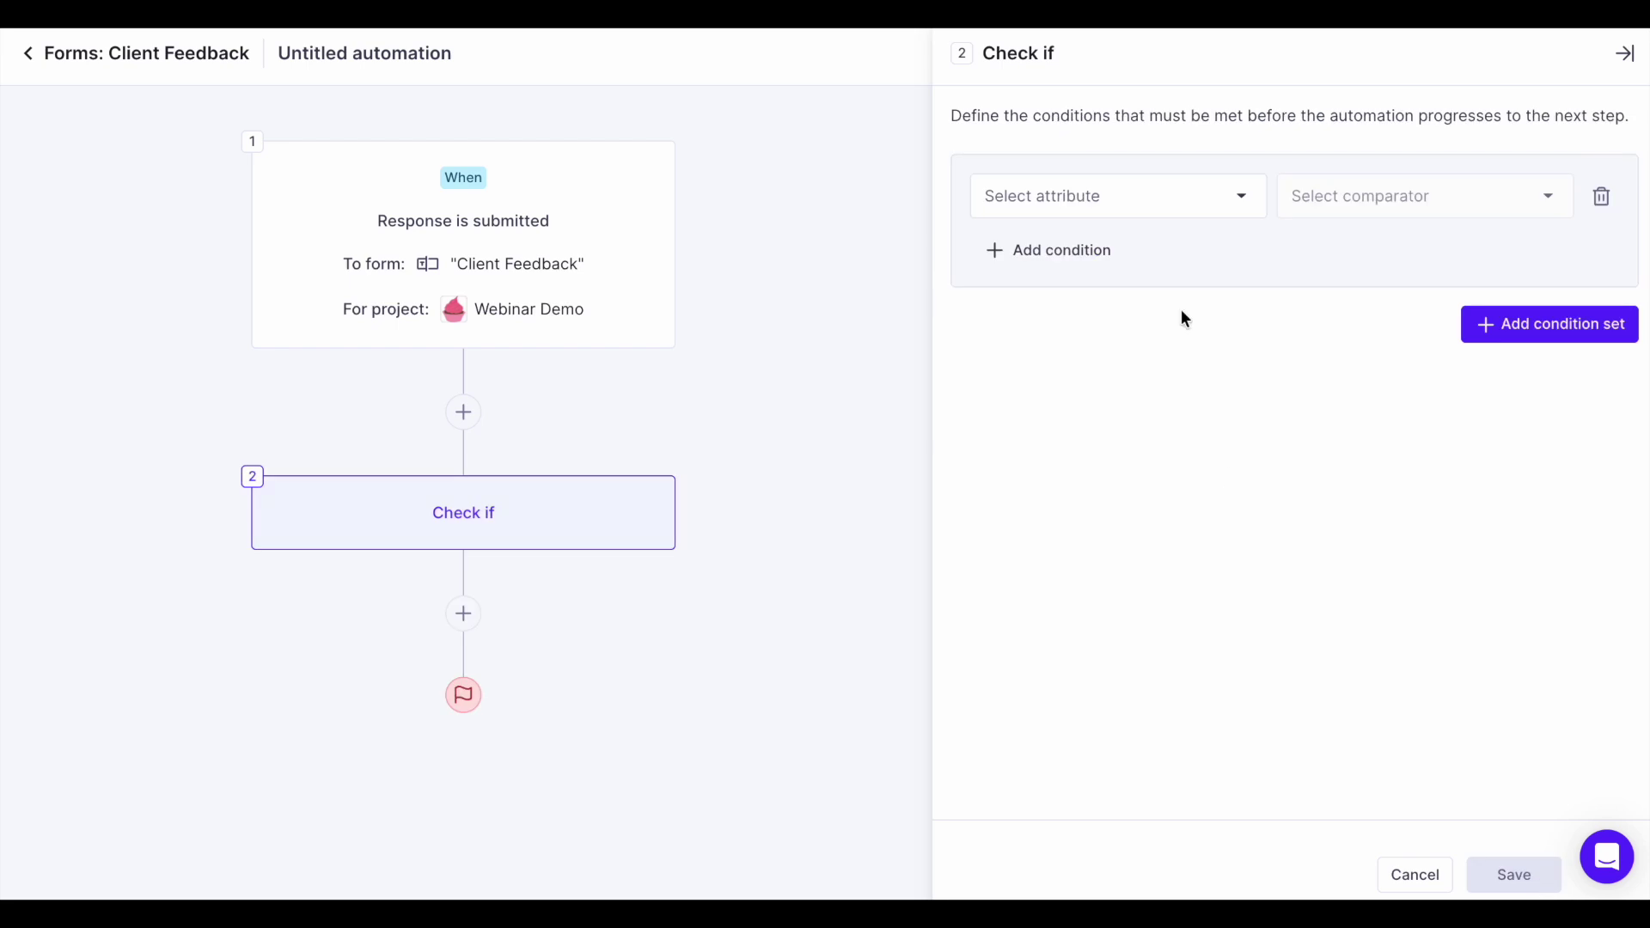
left_click(1177, 203)
left_click(1167, 315)
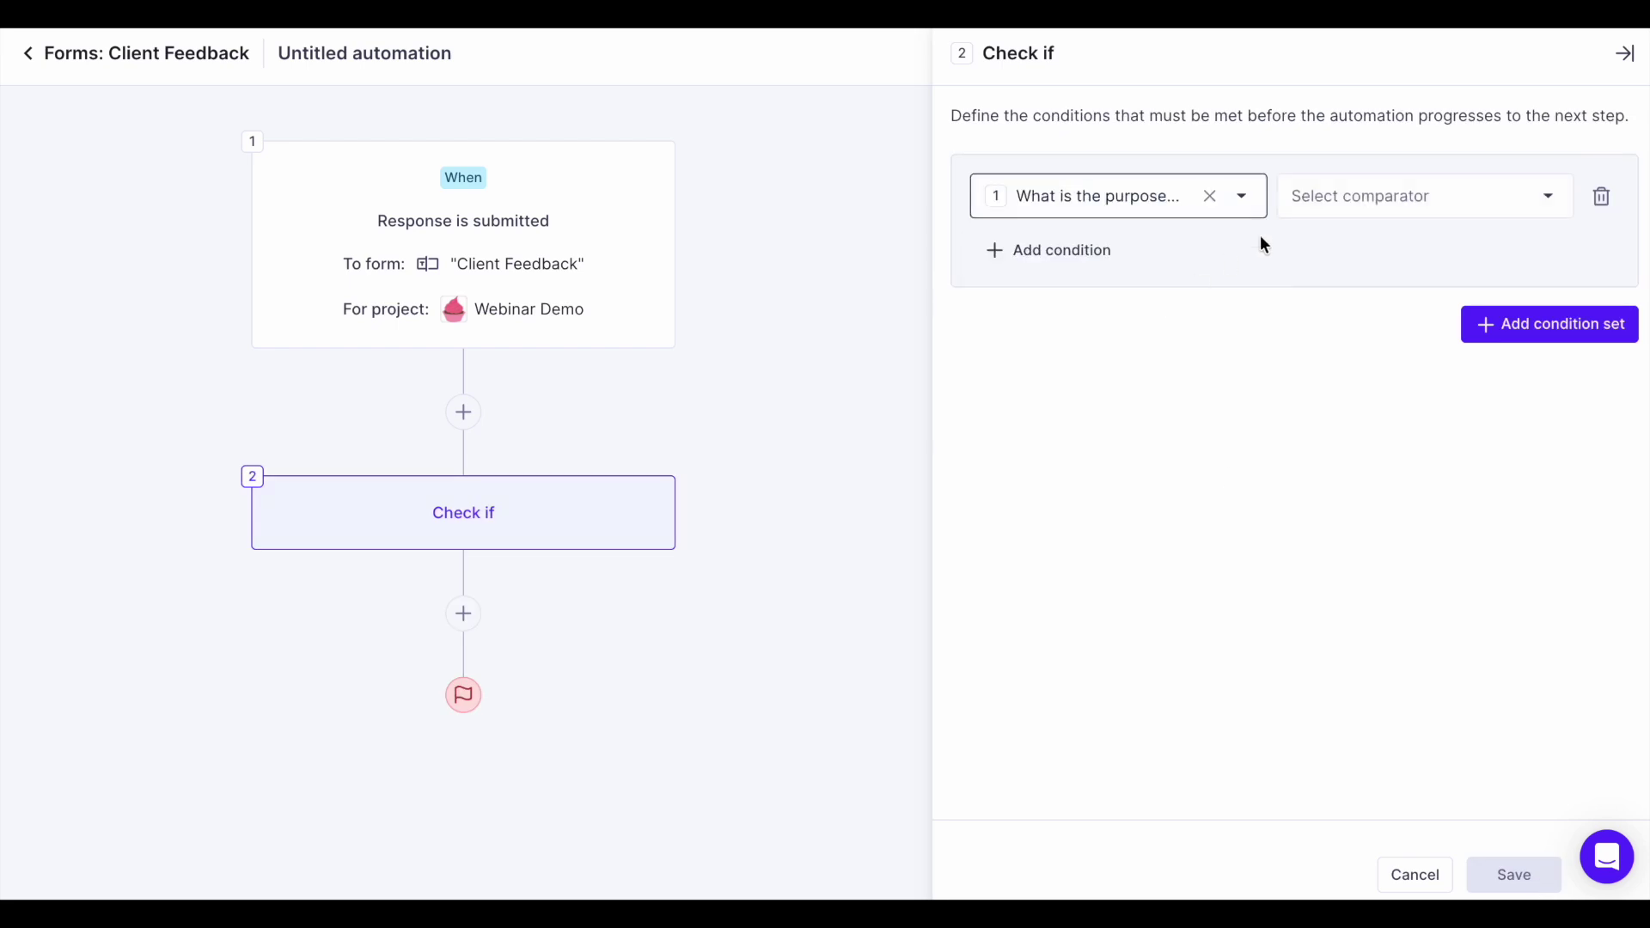
left_click(1333, 204)
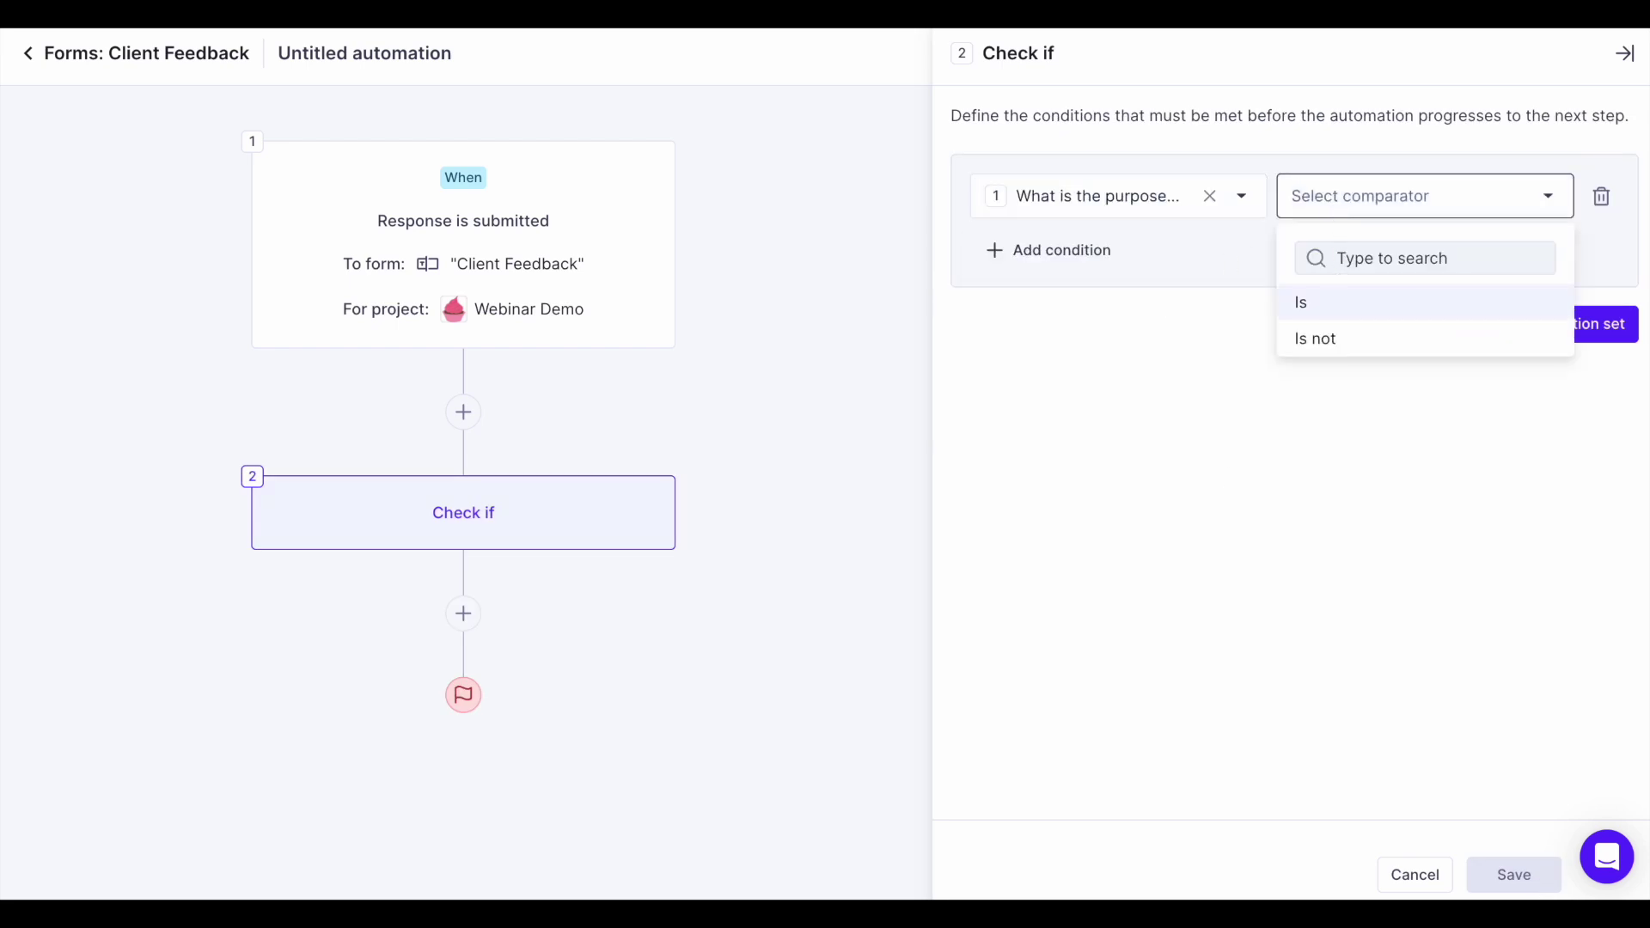
left_click(1333, 304)
left_click(1194, 258)
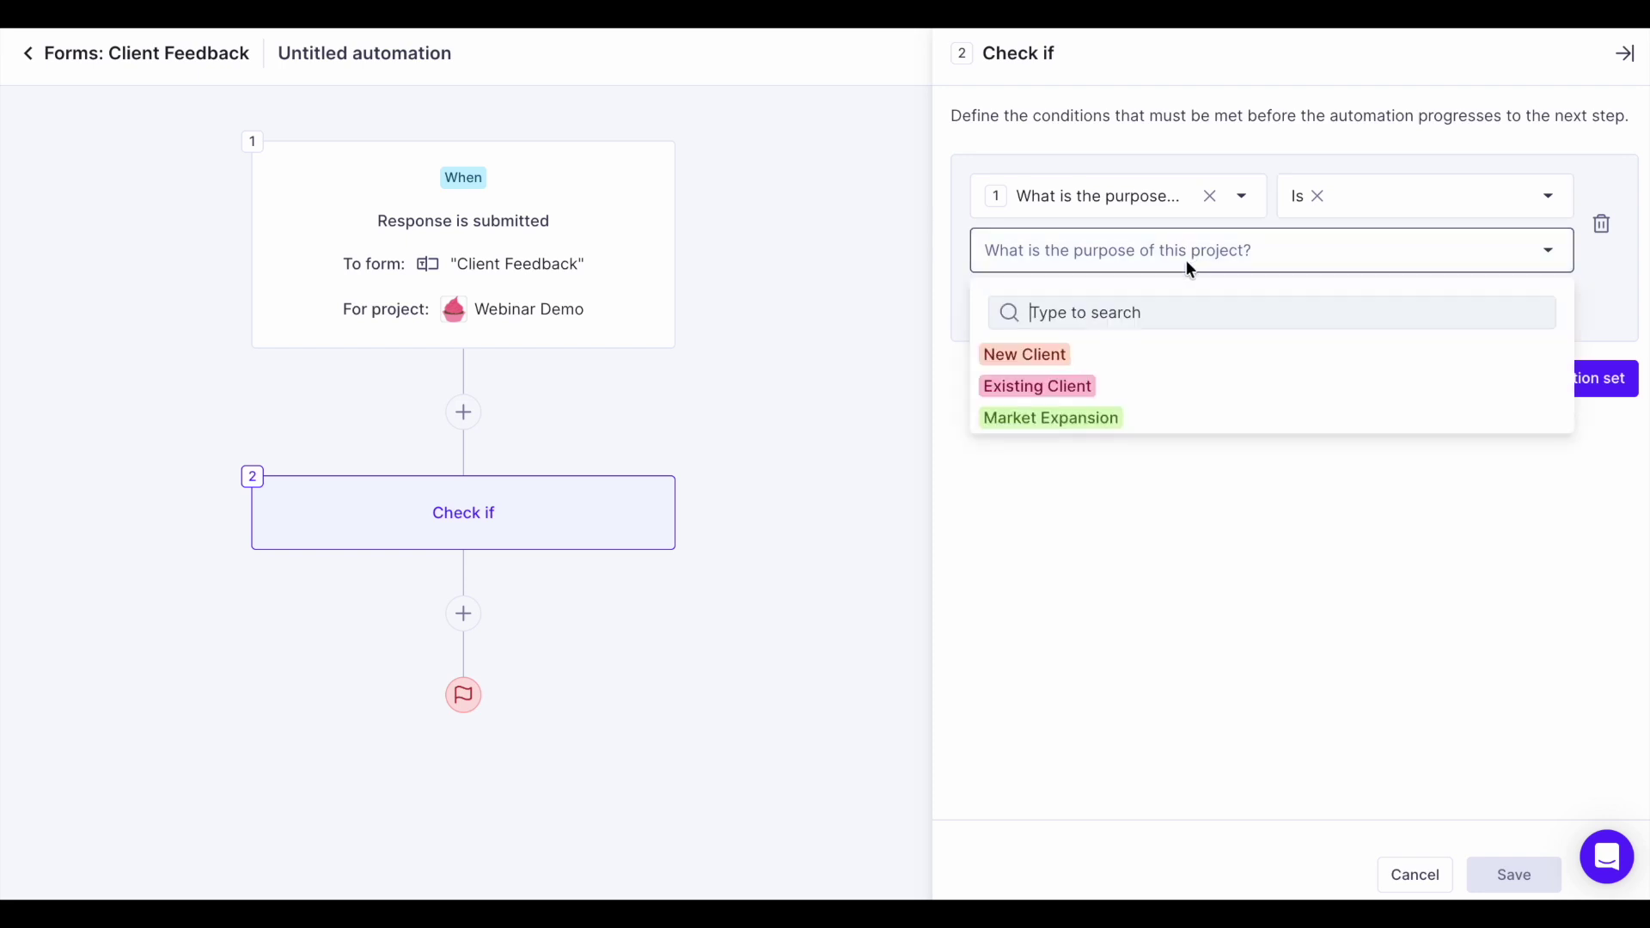
left_click(1119, 391)
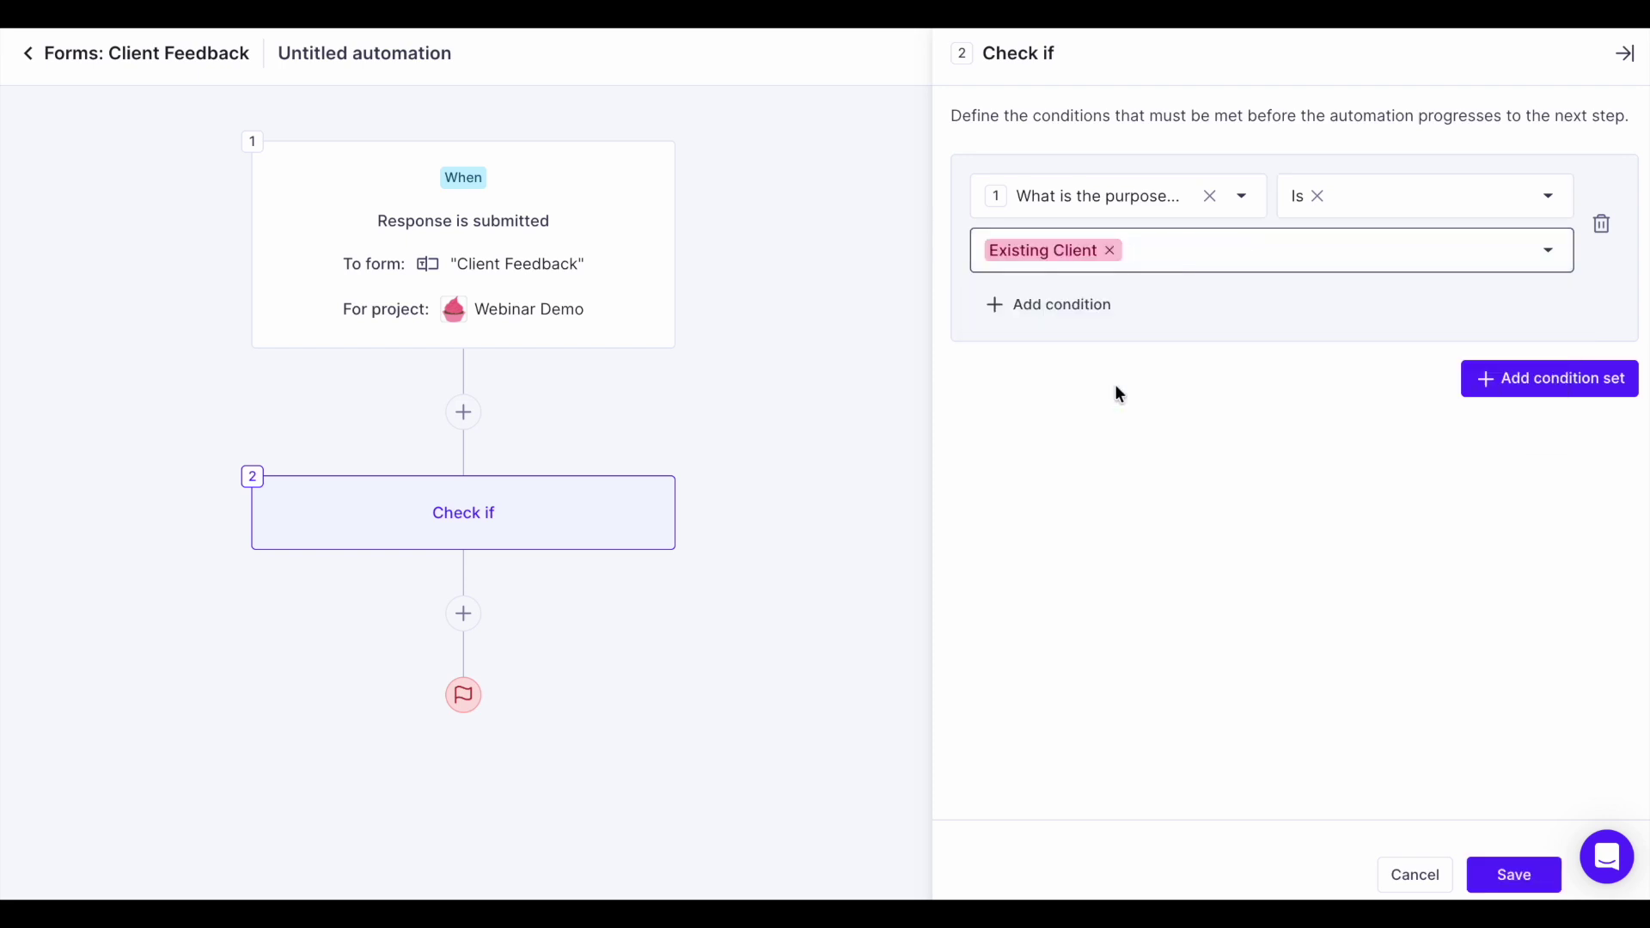
left_click(1514, 875)
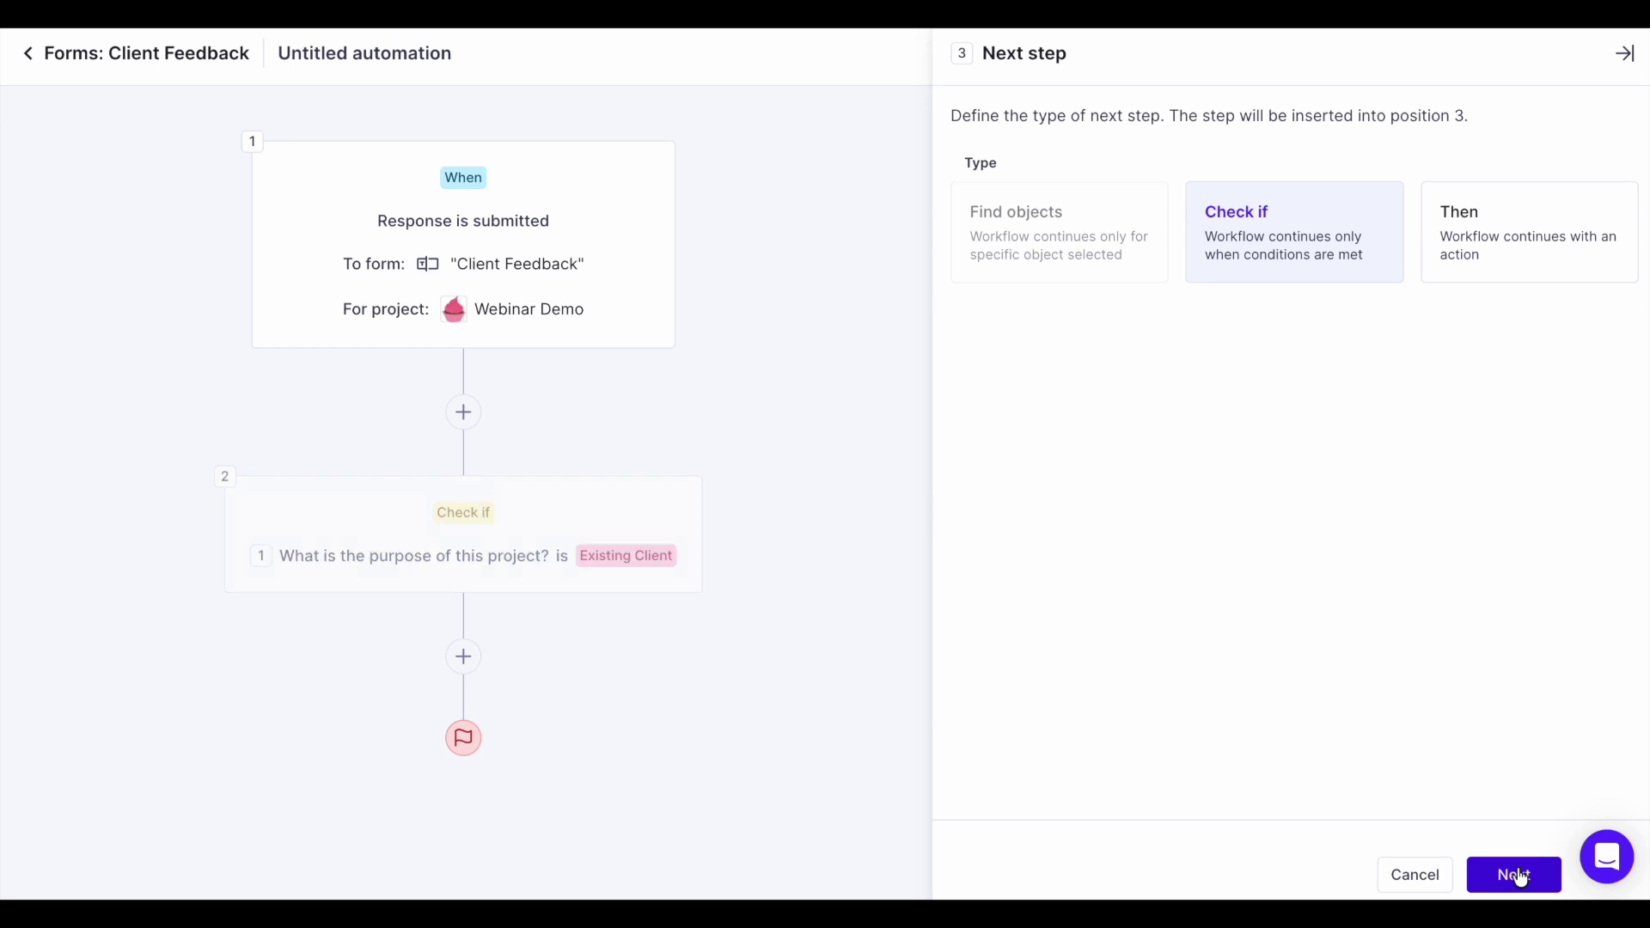
Add a Then step to the automation with Create Task as its action
left_click(1508, 267)
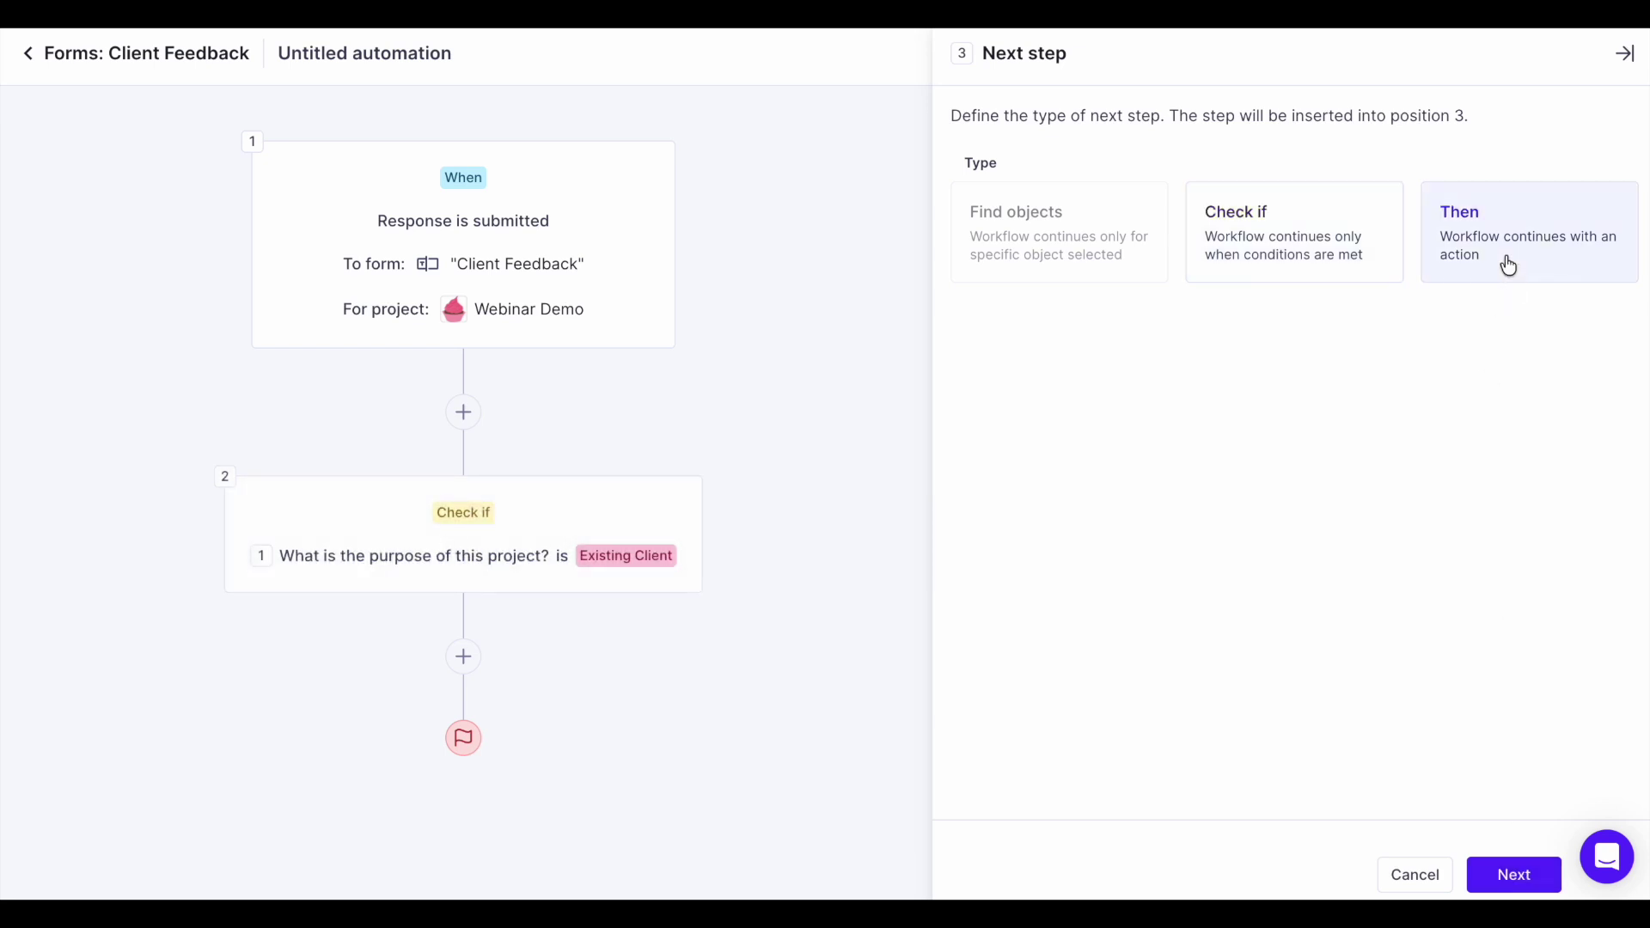
left_click(1521, 869)
left_click(1134, 215)
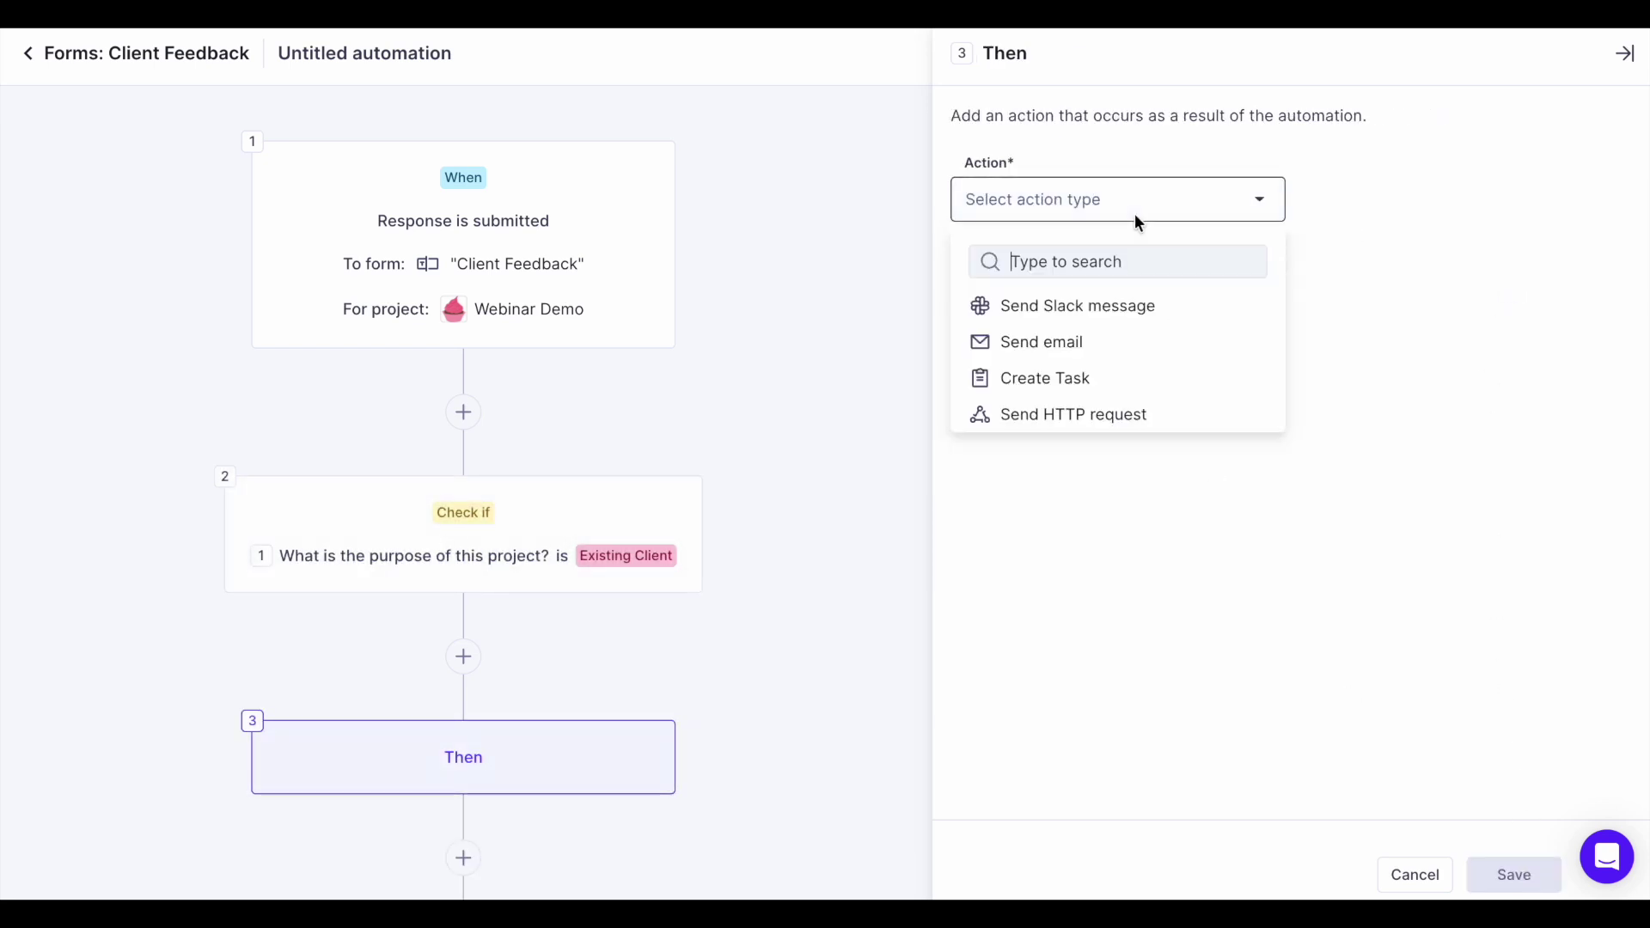
left_click(1115, 376)
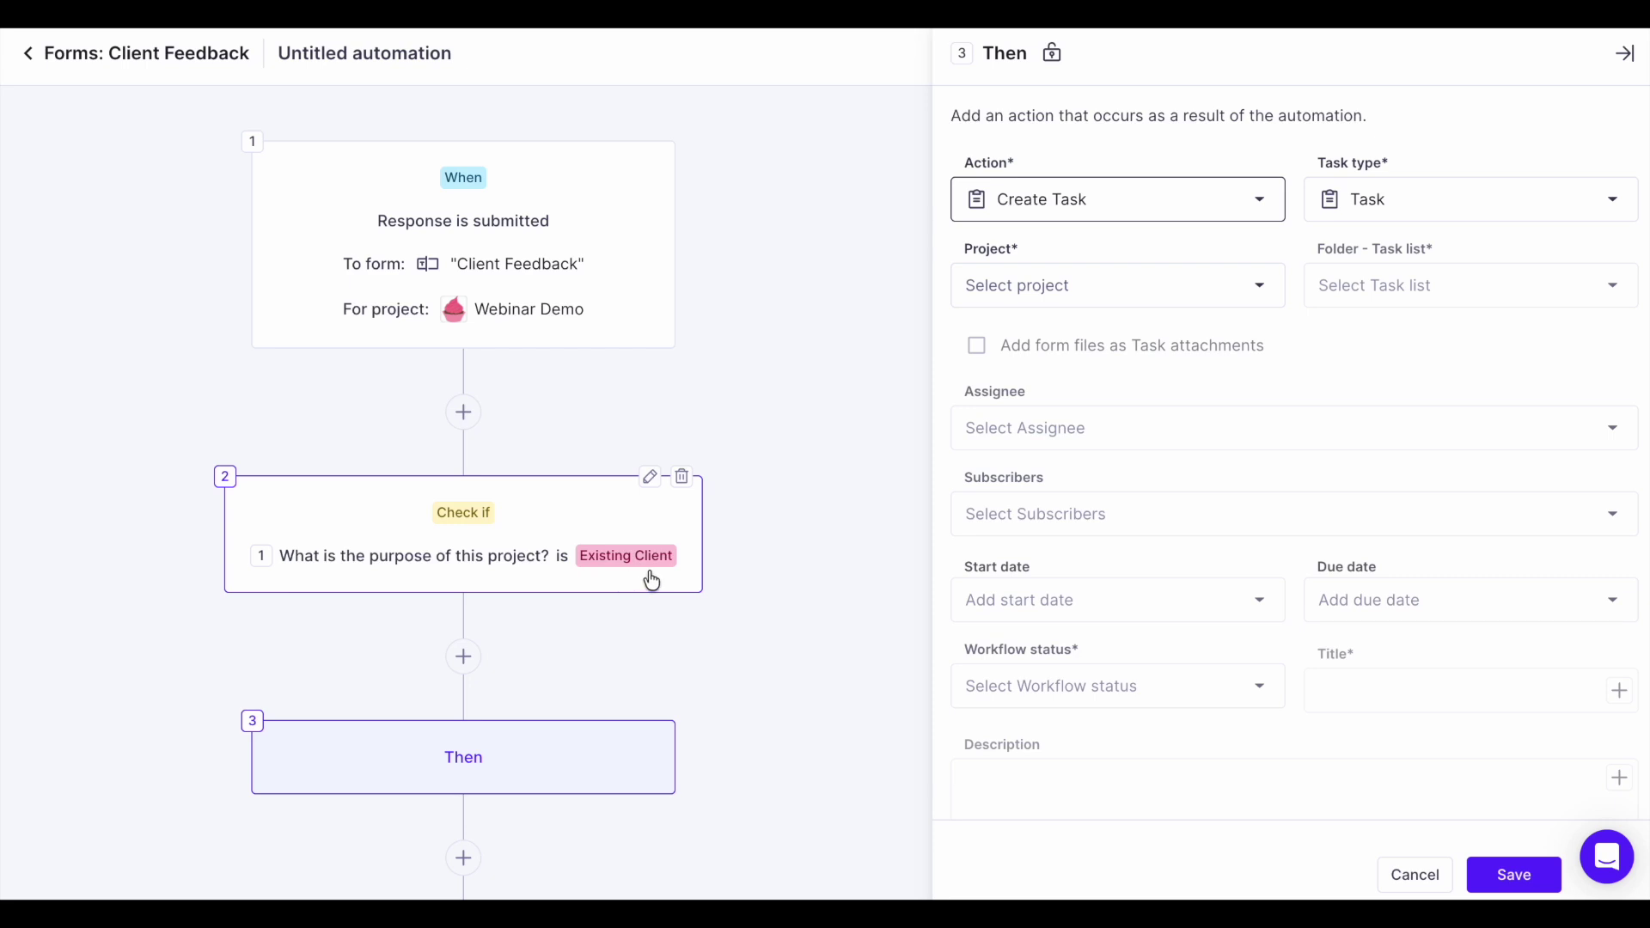
left_click(1056, 215)
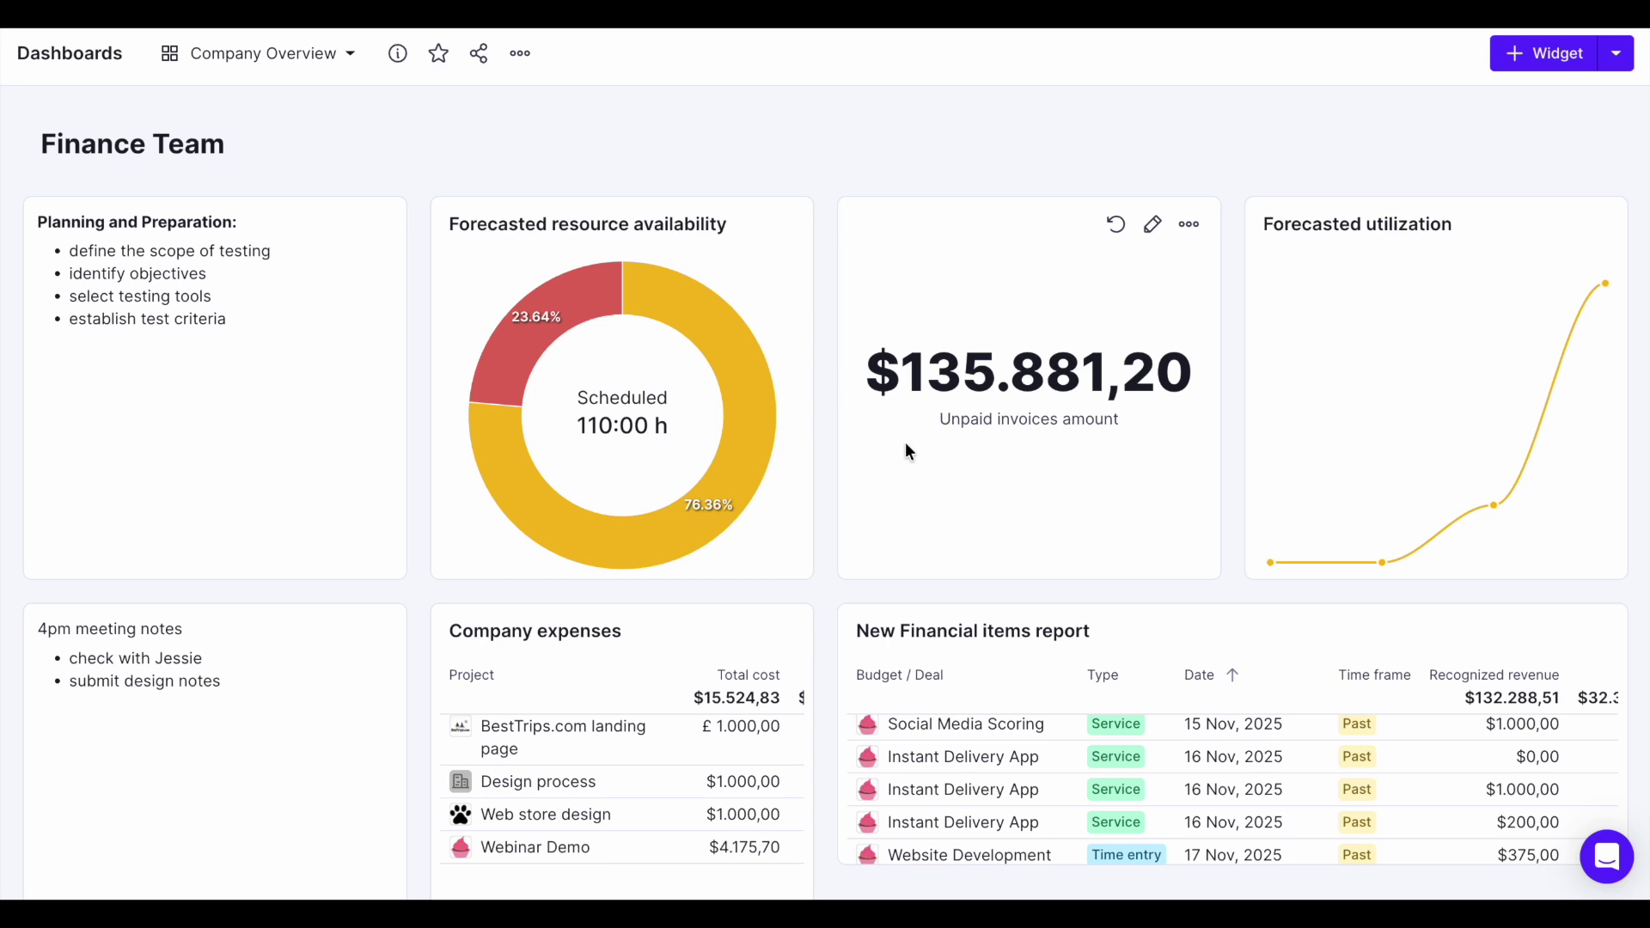
Review the widgets on the Company Overview dashboard and switch to the Webinar Project
scroll(905, 444, "down", 1)
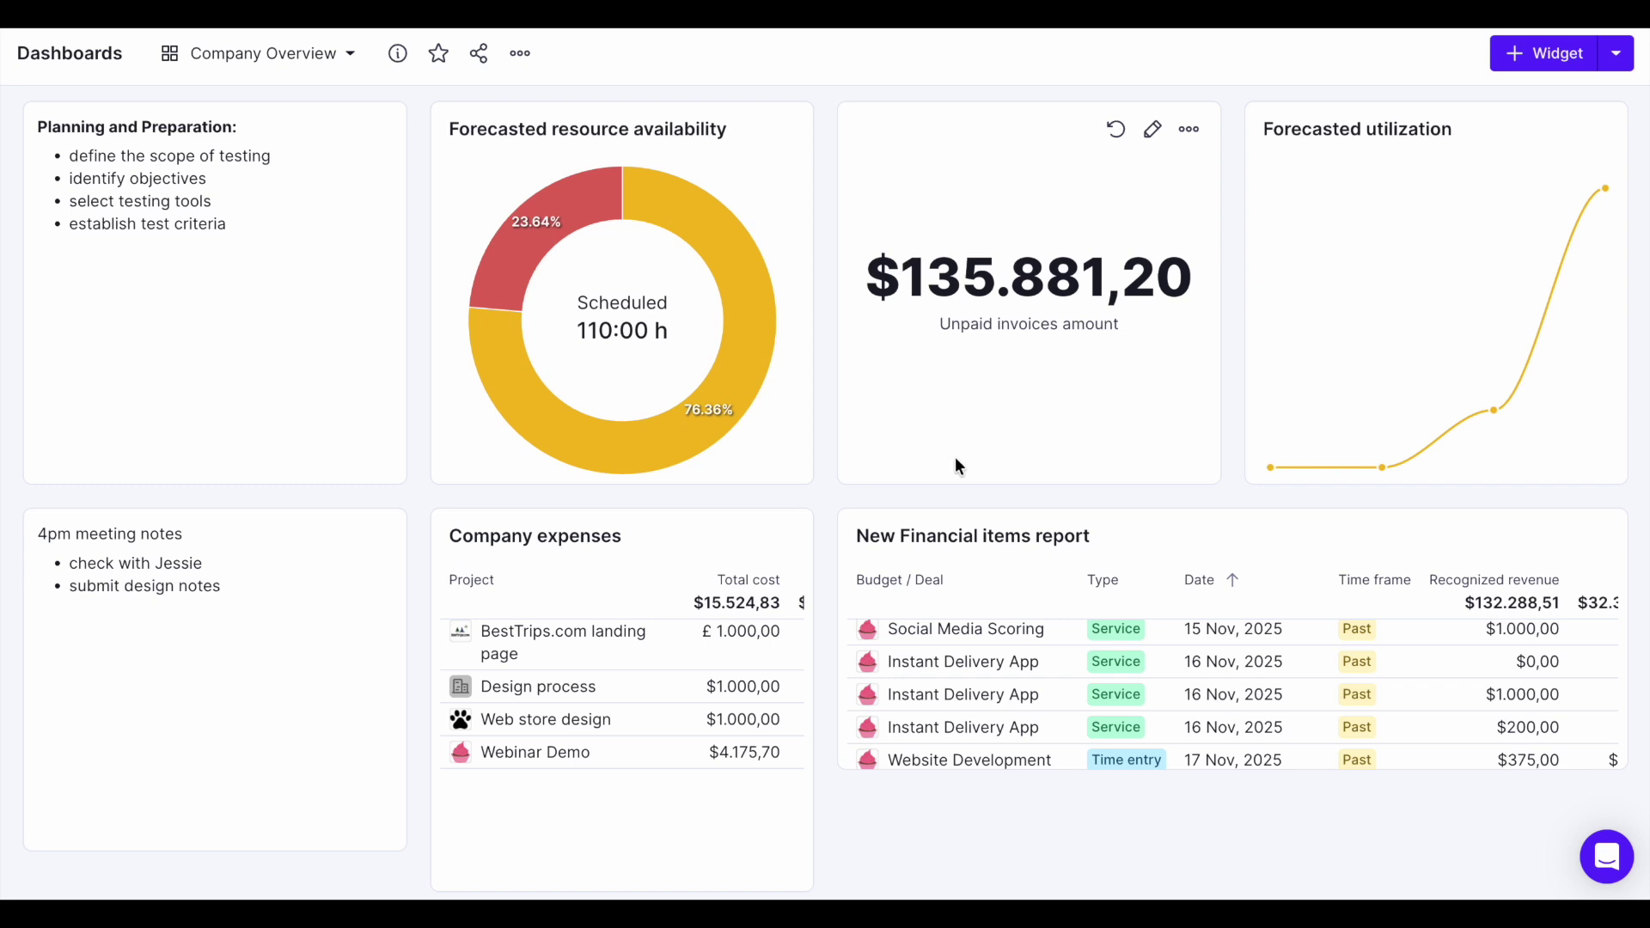
mouse_move(826, 502)
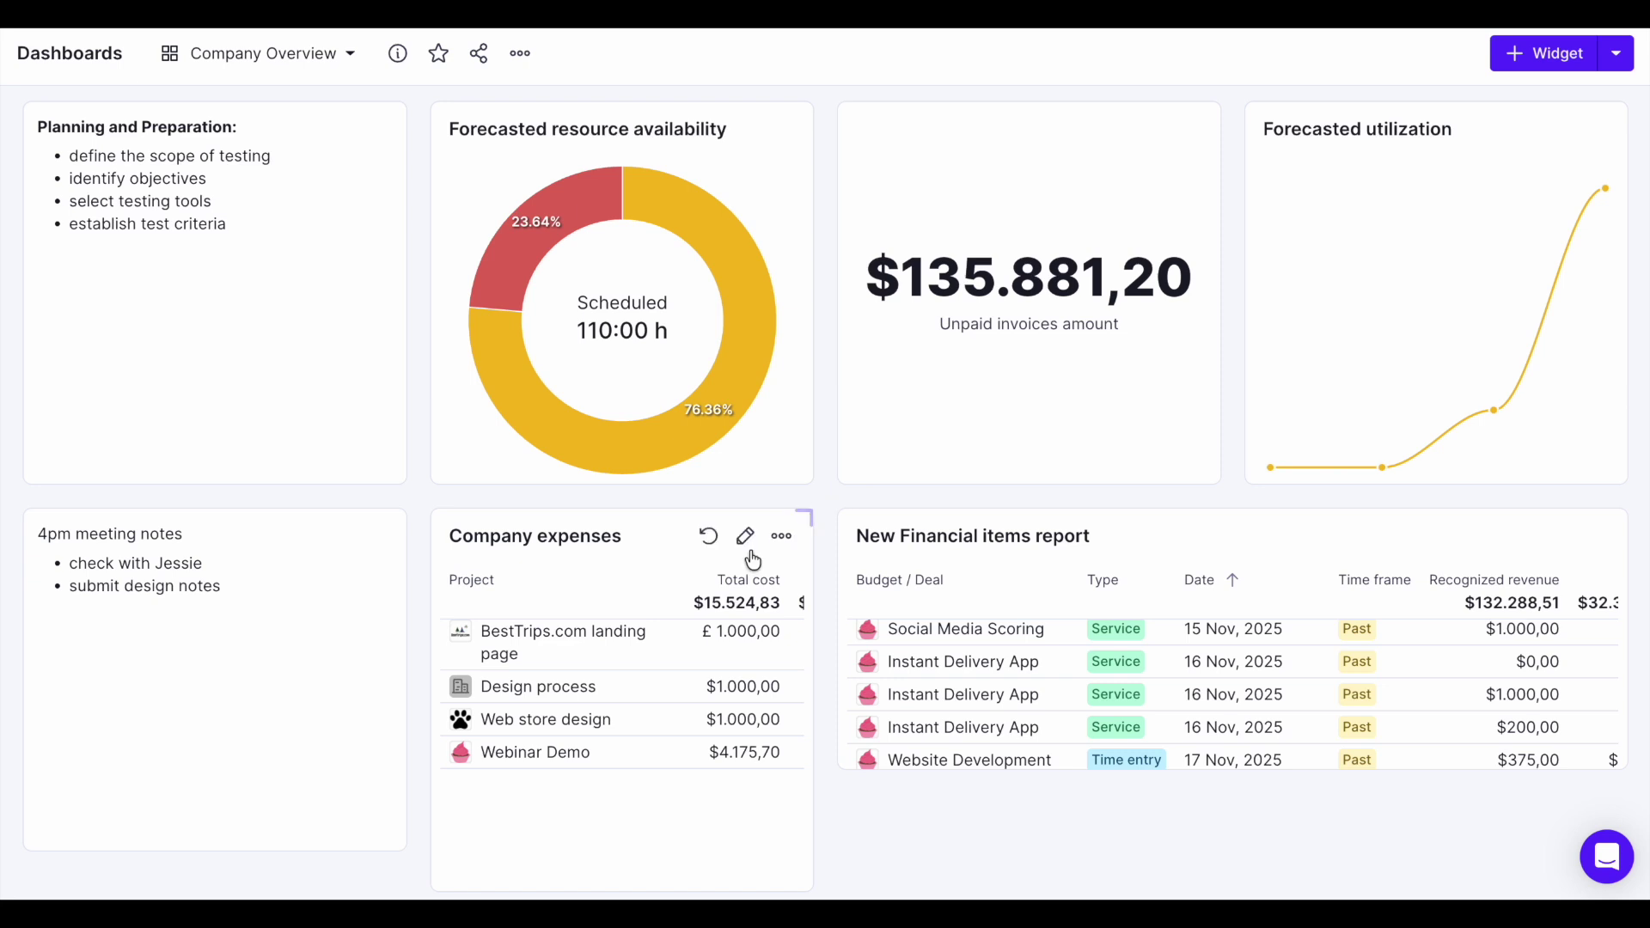
left_click(335, 892)
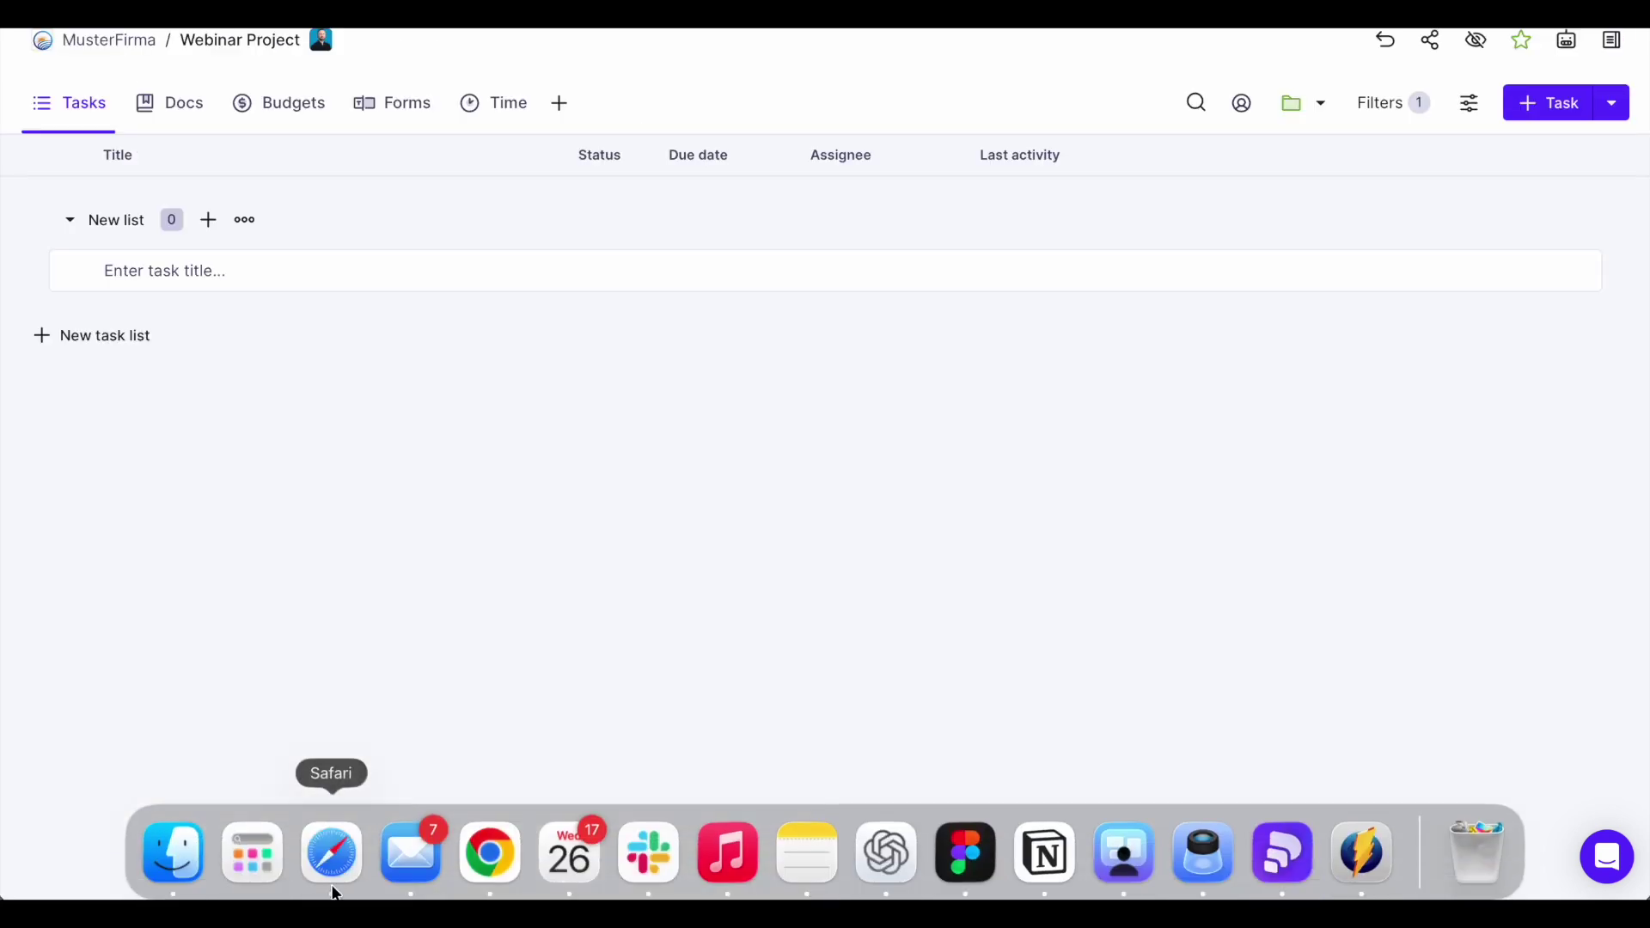
Add a Dashboard tab to the Webinar Project and insert the Project progress report widget from the templates
left_click(558, 105)
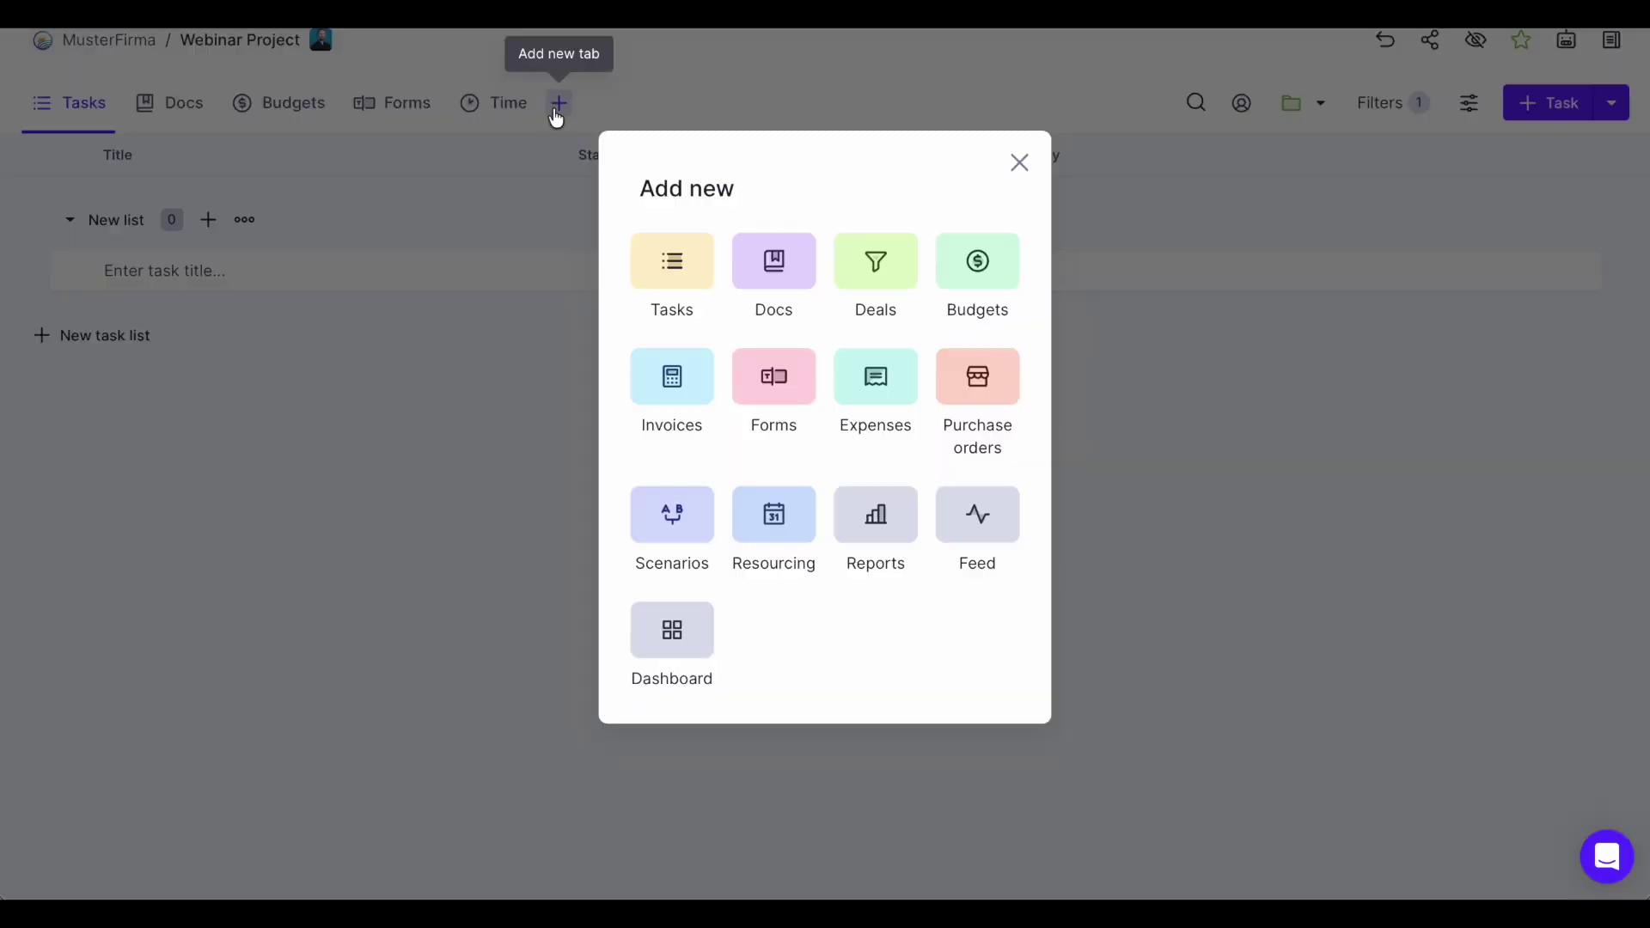
left_click(656, 629)
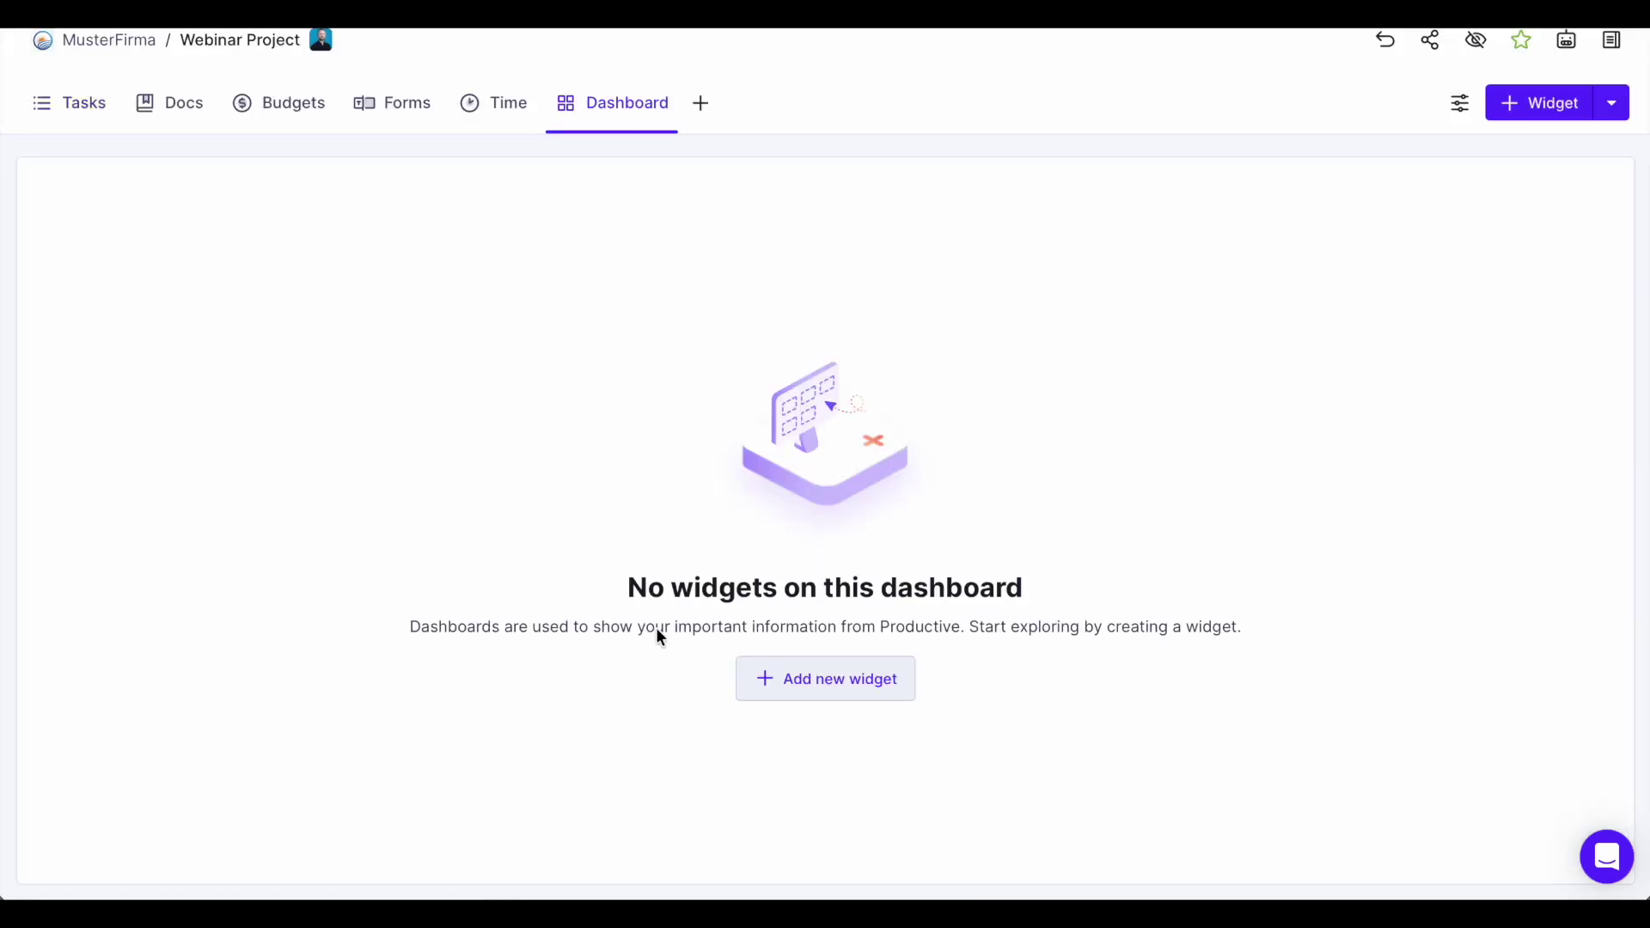
left_click(765, 678)
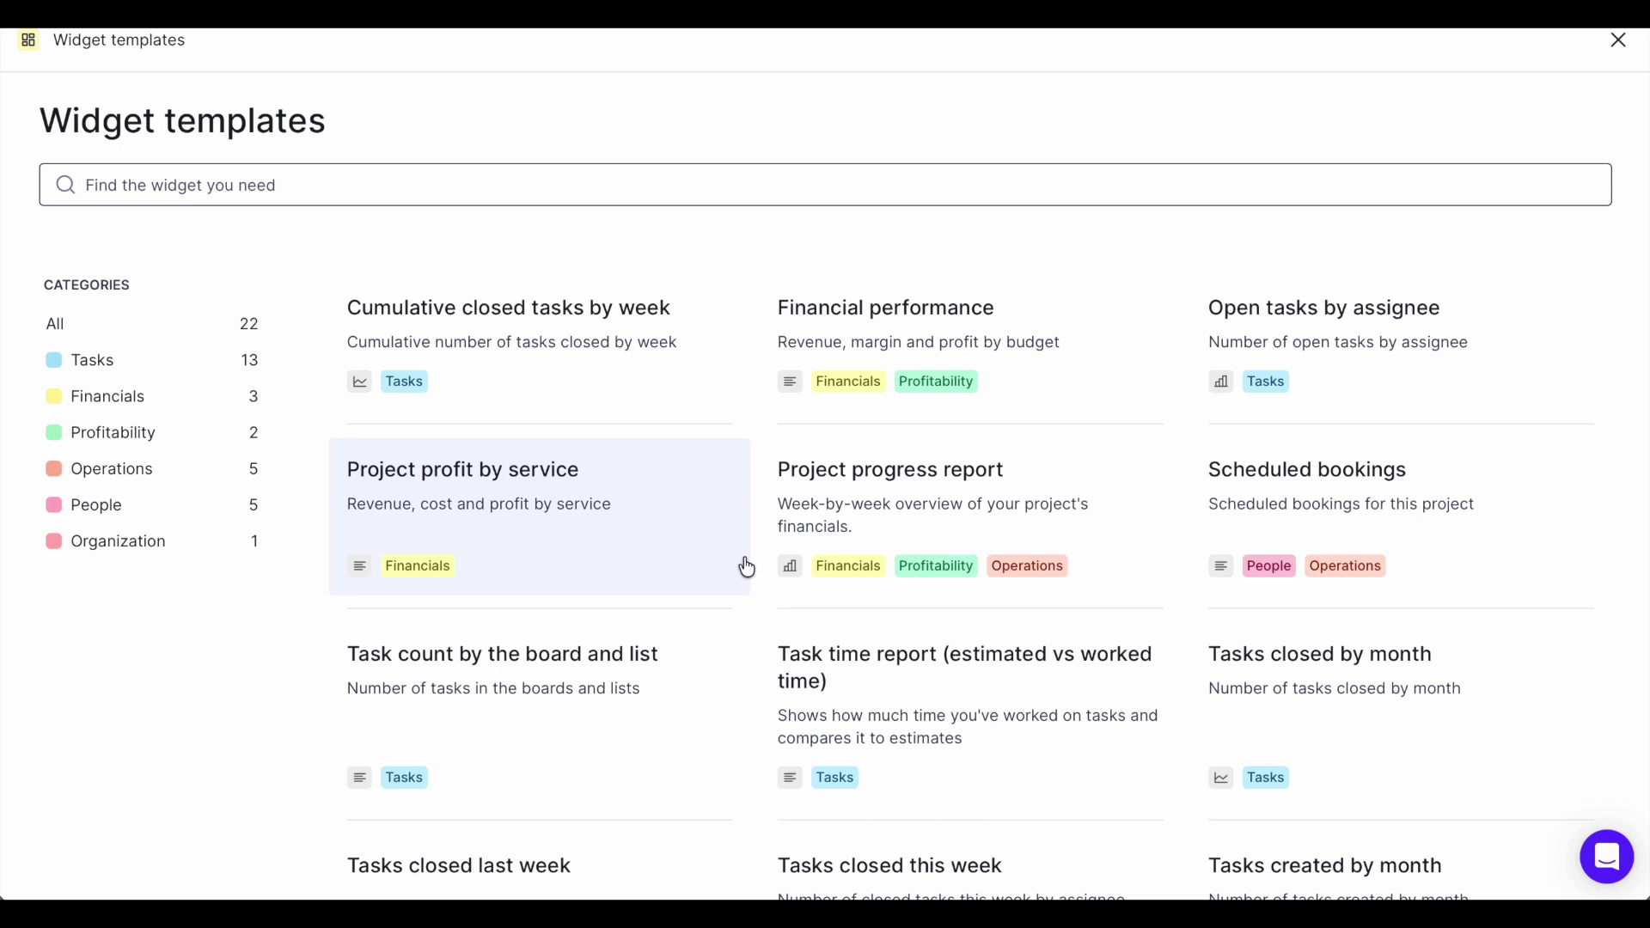
left_click(874, 541)
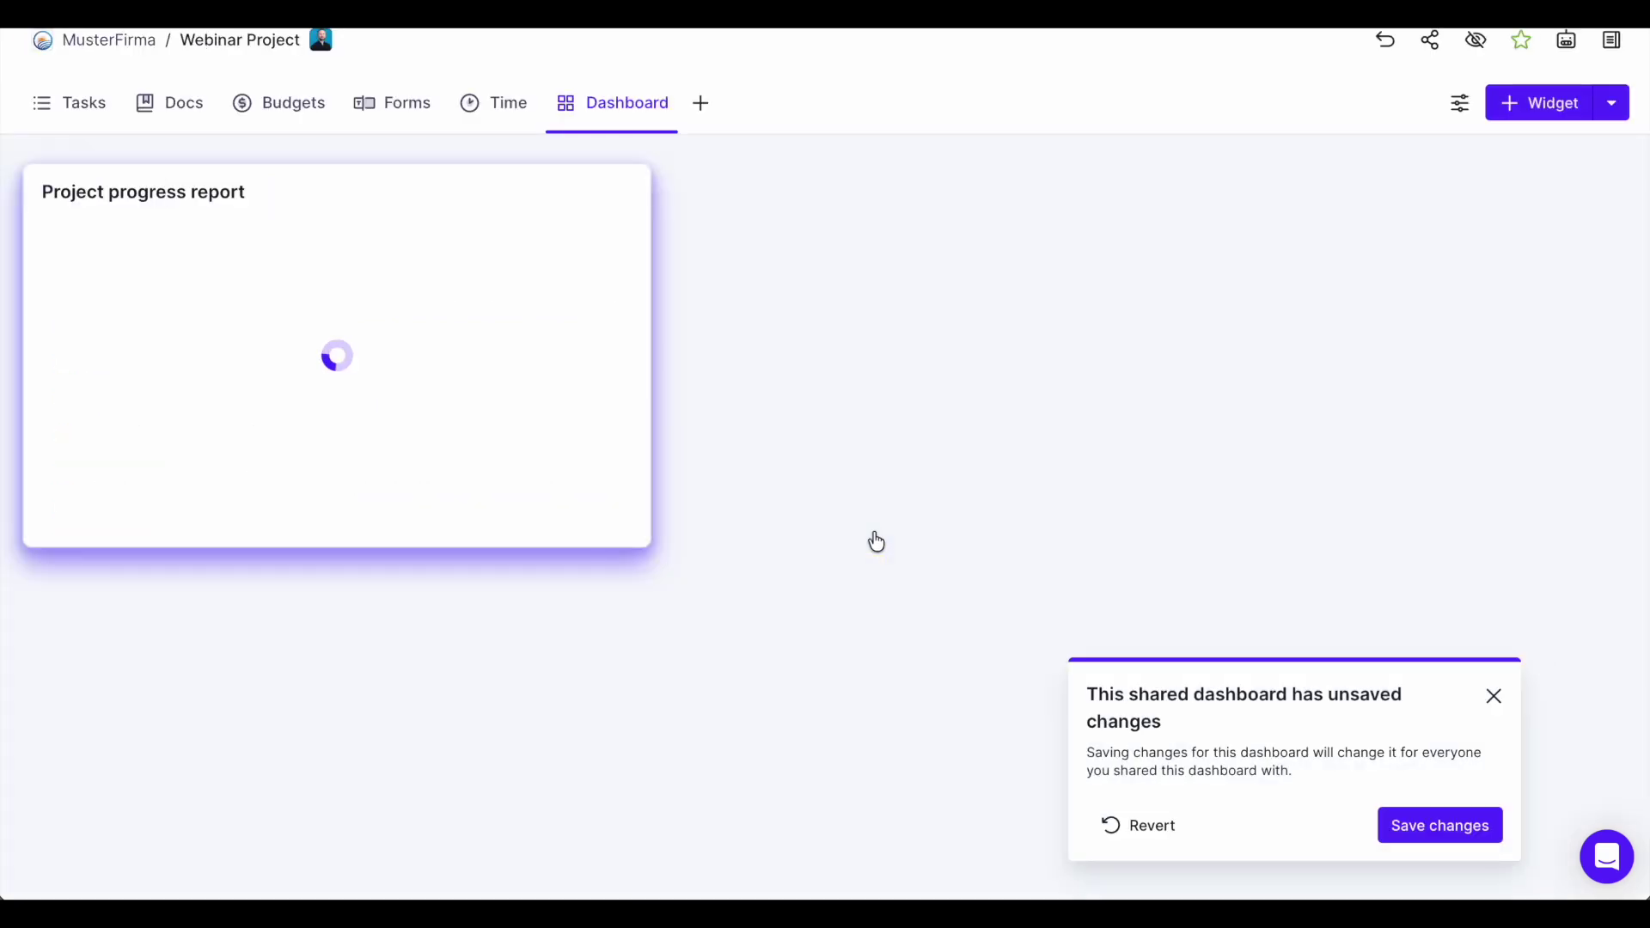
View the data sources available for a custom dashboard widget and close the selection without choosing one
left_click(1607, 119)
left_click(1581, 148)
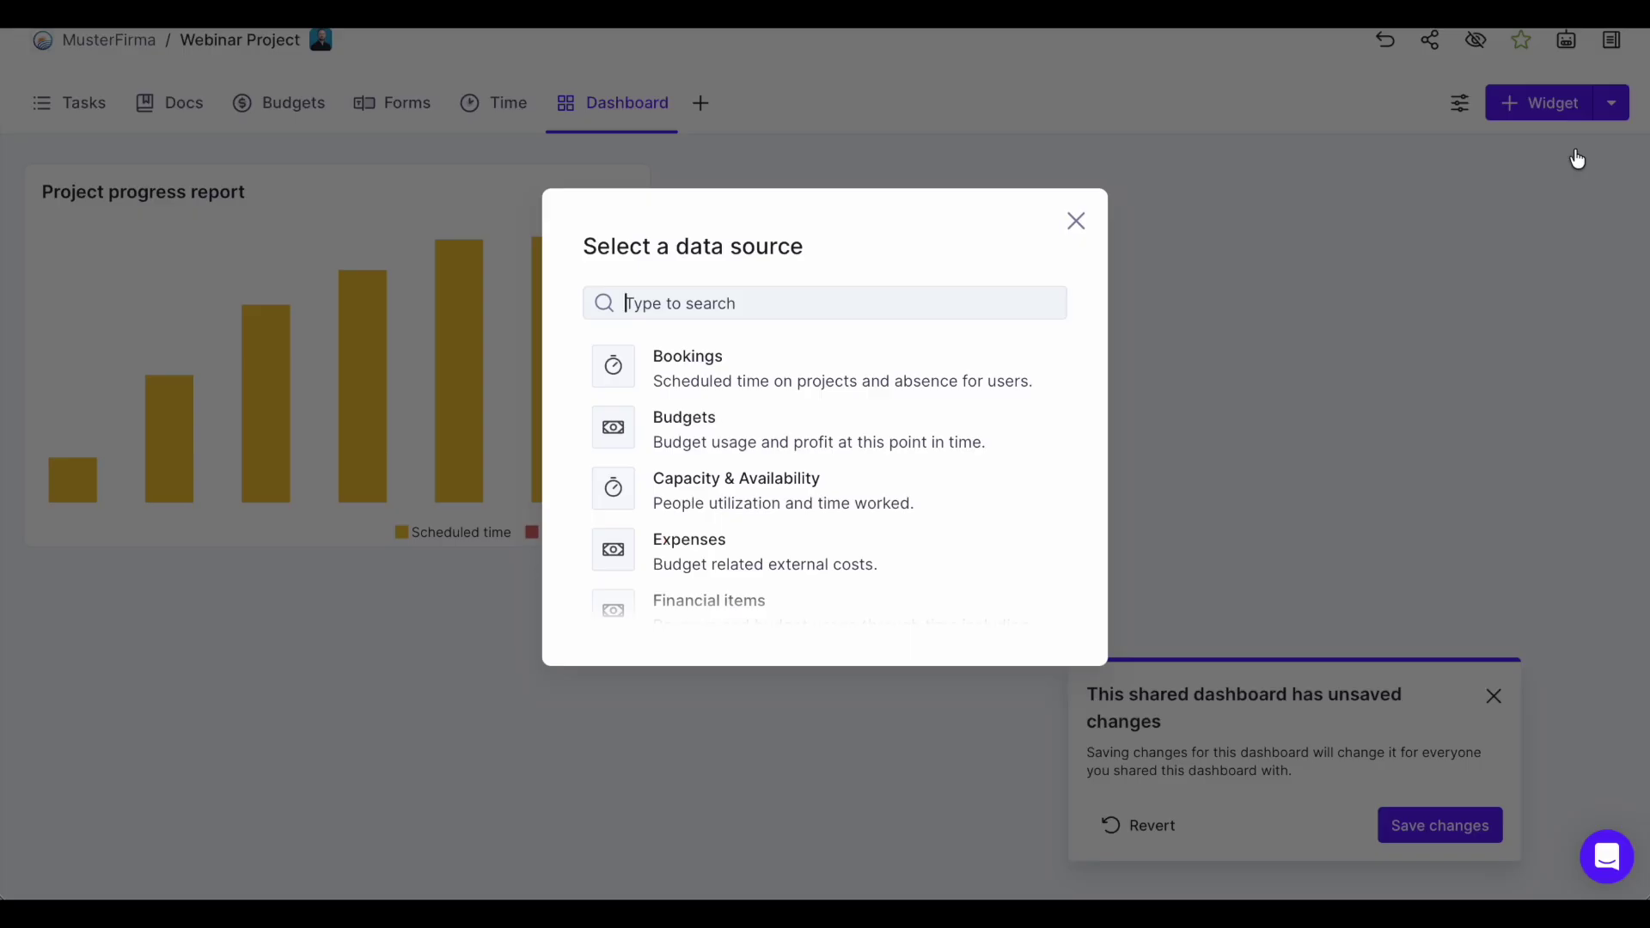
left_click(1078, 221)
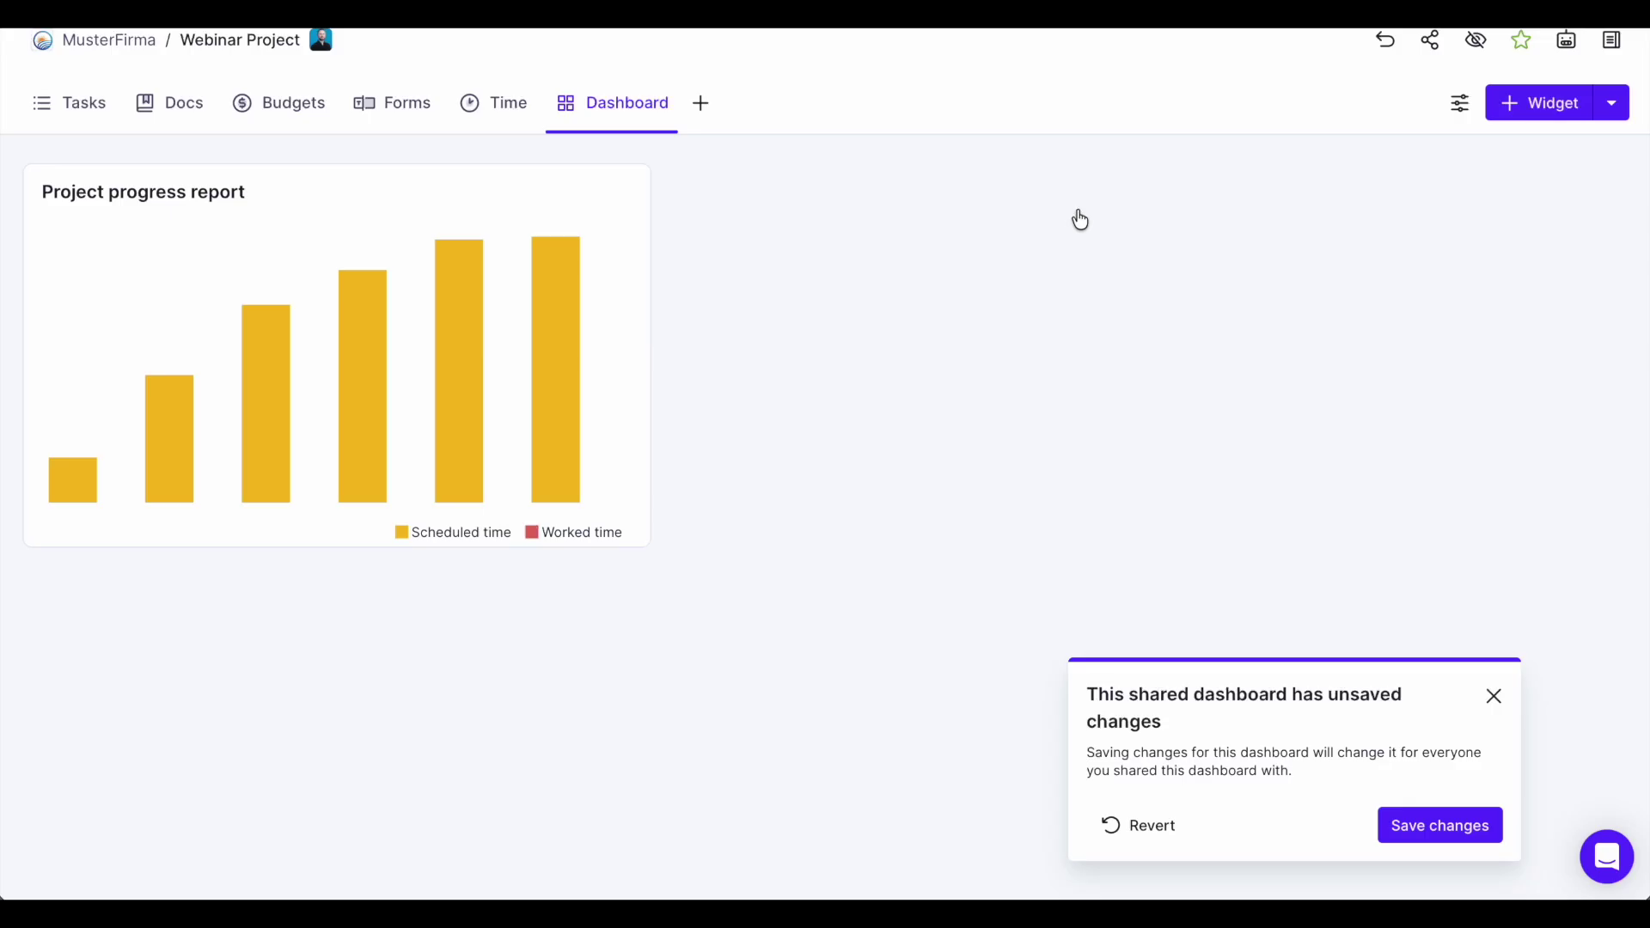